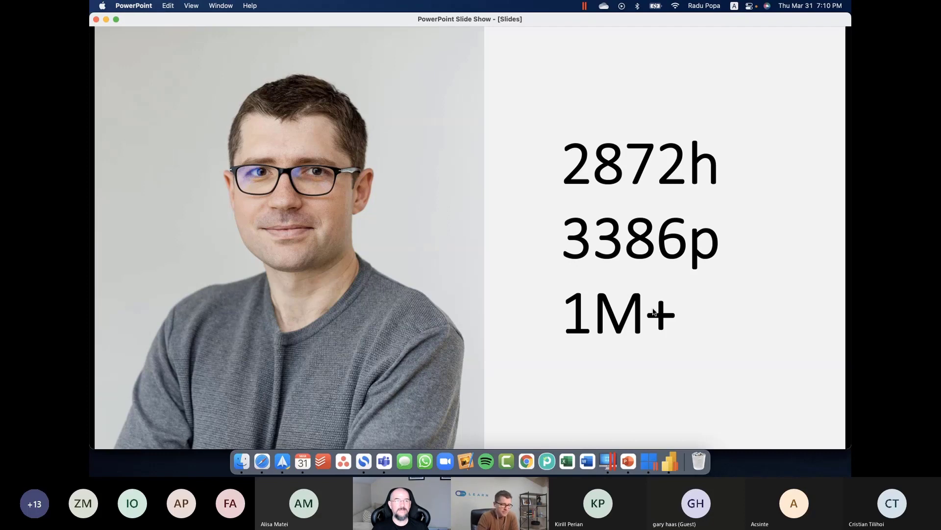
{"action": "key", "text": "Right"}
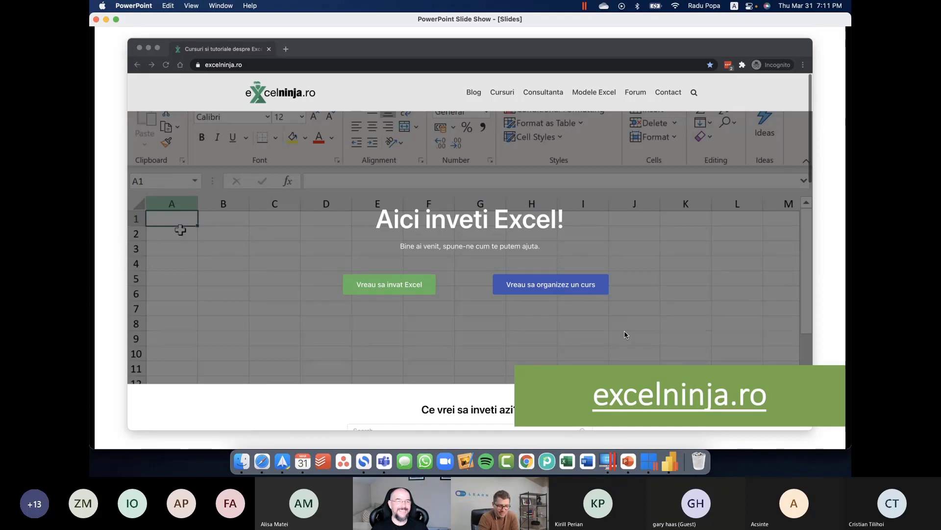
{"action": "key", "text": "Right"}
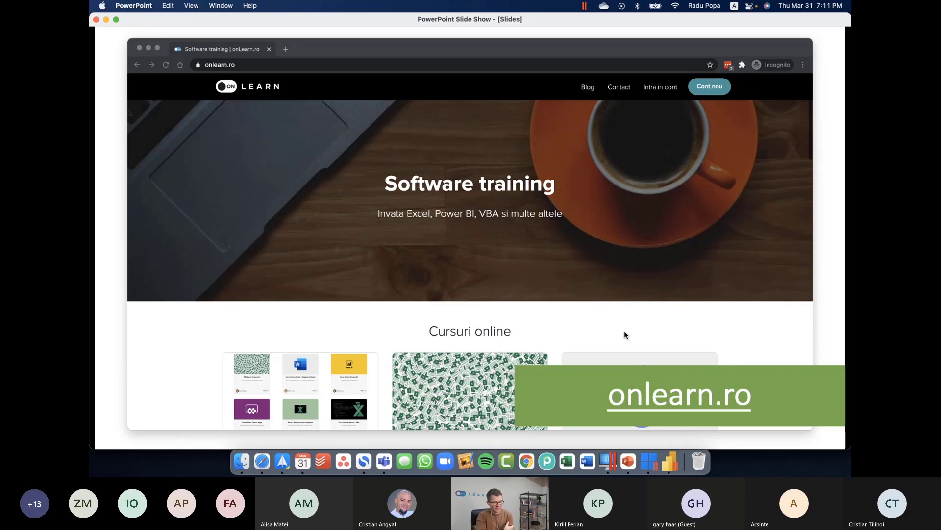
{"action": "key", "text": "Right"}
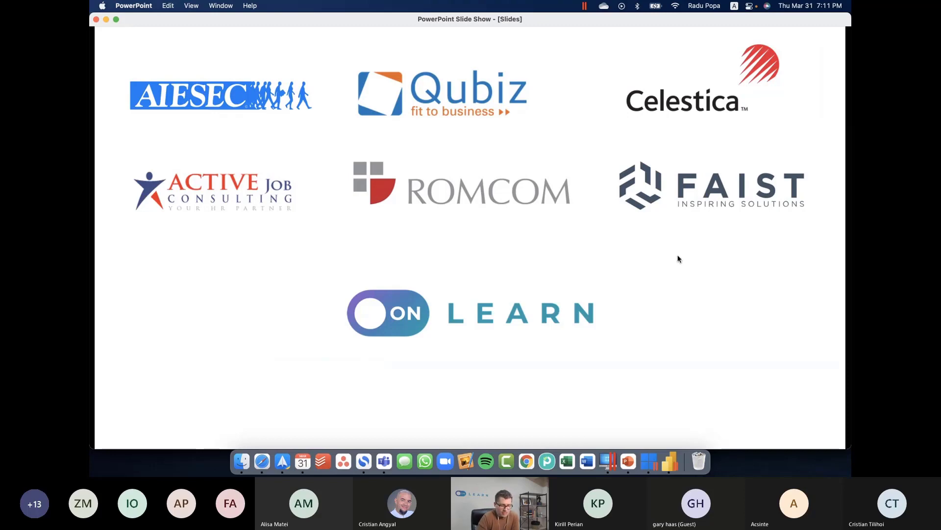
{"action": "key", "text": "Right"}
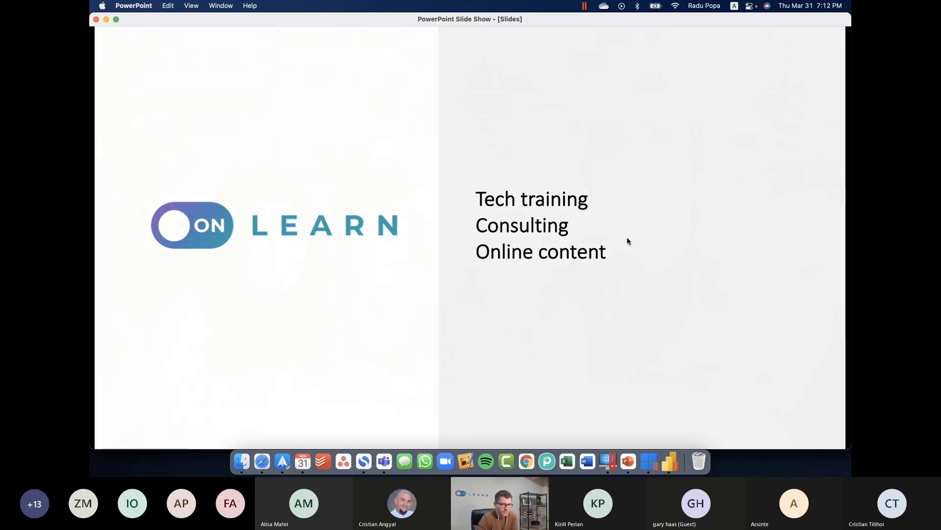
{"action": "key", "text": "Right"}
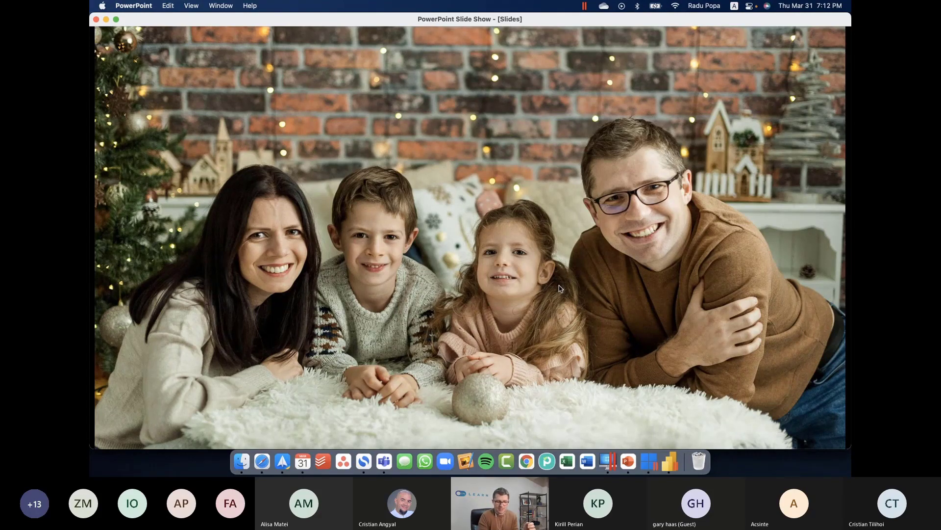
Switch to the Windows desktop and open the Webinar files folder from the Desktop in File Explorer
{"action": "key", "text": "ctrl+Right"}
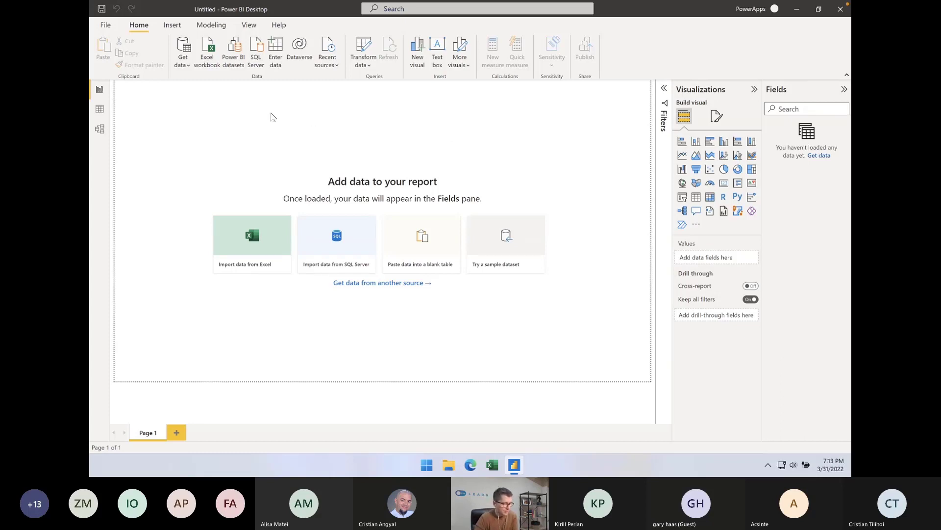
{"action": "left_click", "coordinate": [446, 466]}
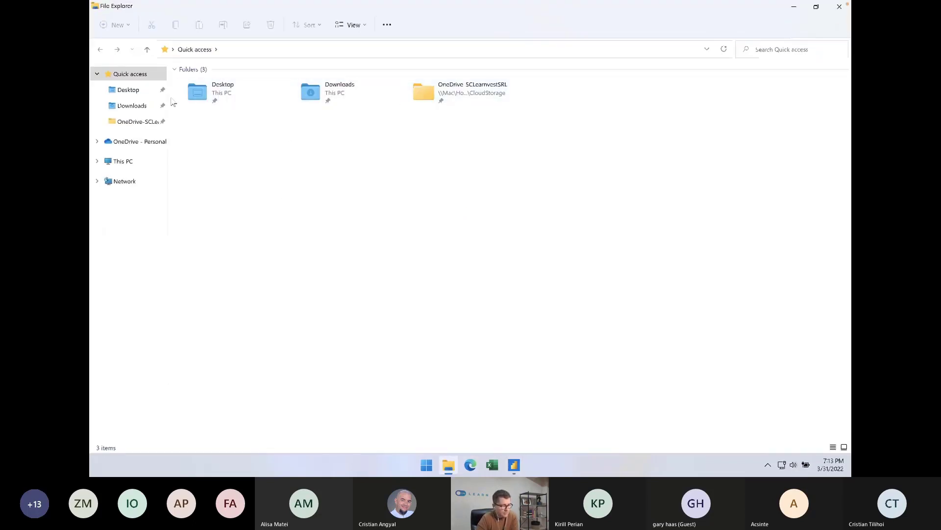
{"action": "left_click", "coordinate": [137, 91]}
{"action": "left_click", "coordinate": [211, 85]}
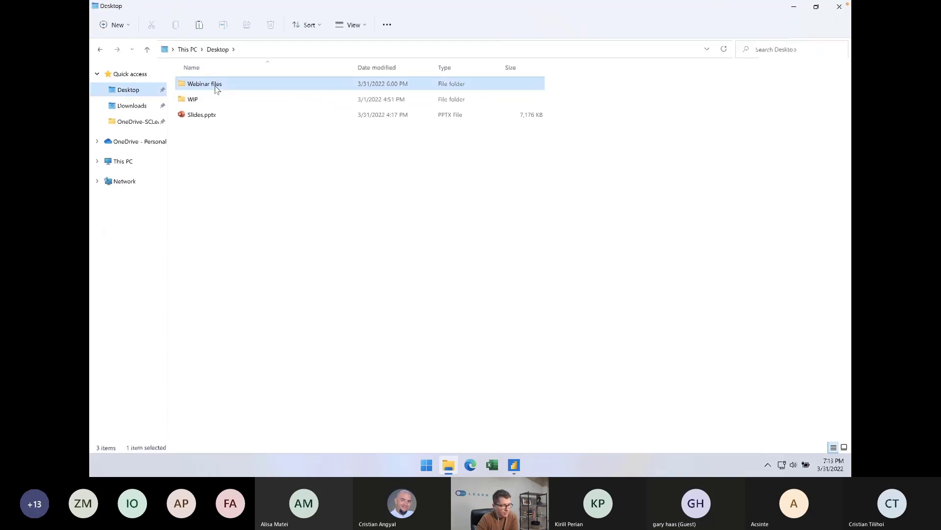
{"action": "double_click", "coordinate": [210, 87]}
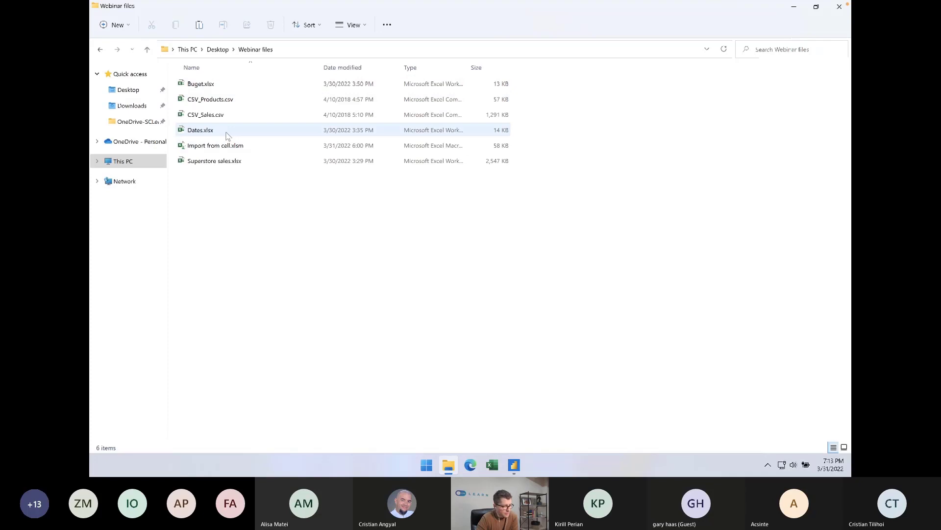
Open Superstore sales.xlsx in Excel, examine its Orders sheet and close the workbook
{"action": "left_click", "coordinate": [225, 164]}
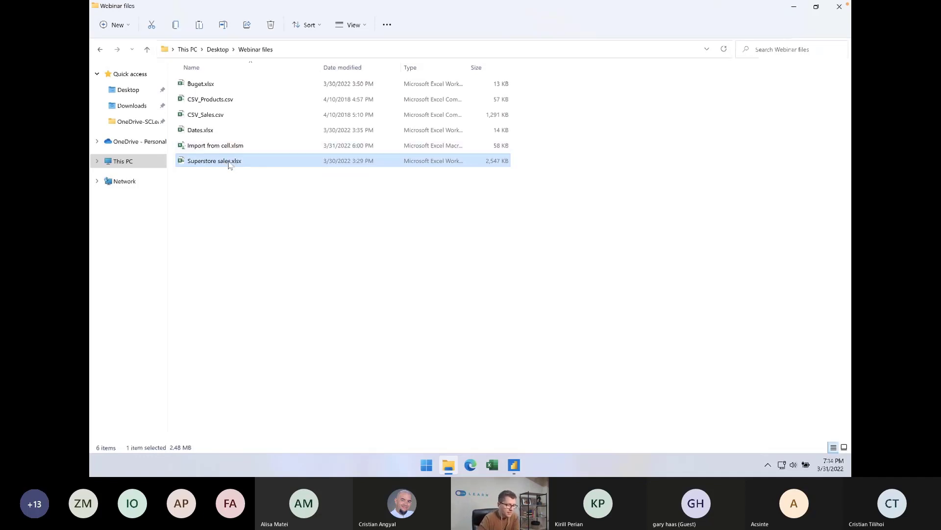
{"action": "double_click", "coordinate": [219, 162]}
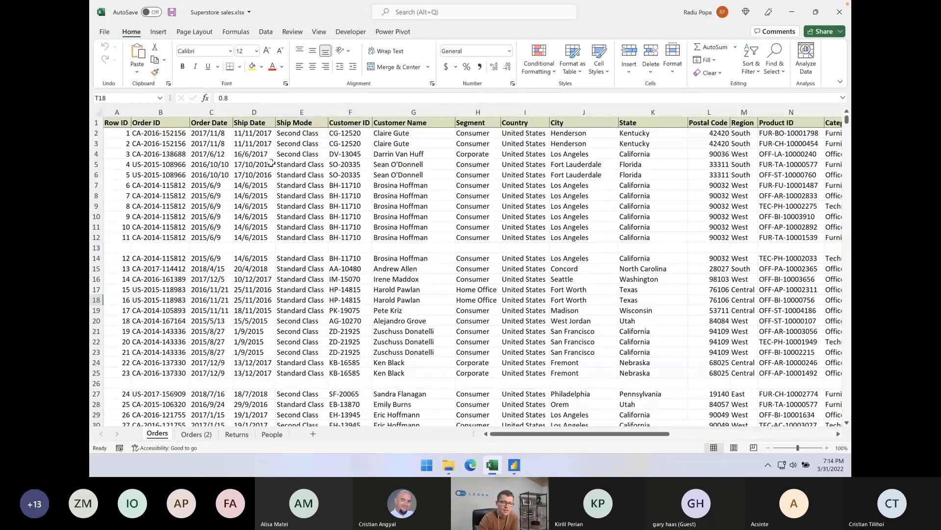
{"action": "left_click", "coordinate": [449, 465]}
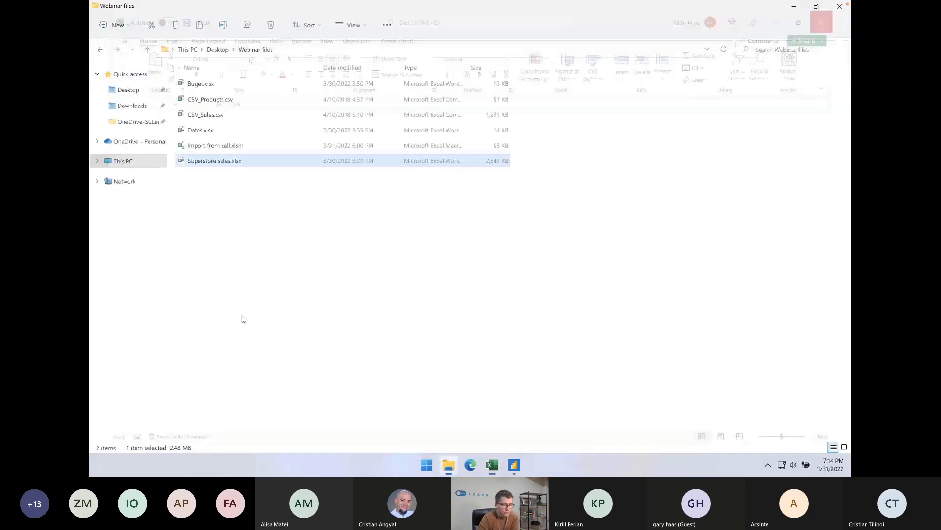
Switch to Power BI Desktop and import the Orders sheet of Superstore sales.xlsx from the Desktop's Webinar files folder into Power Query Editor
{"action": "left_click", "coordinate": [515, 466]}
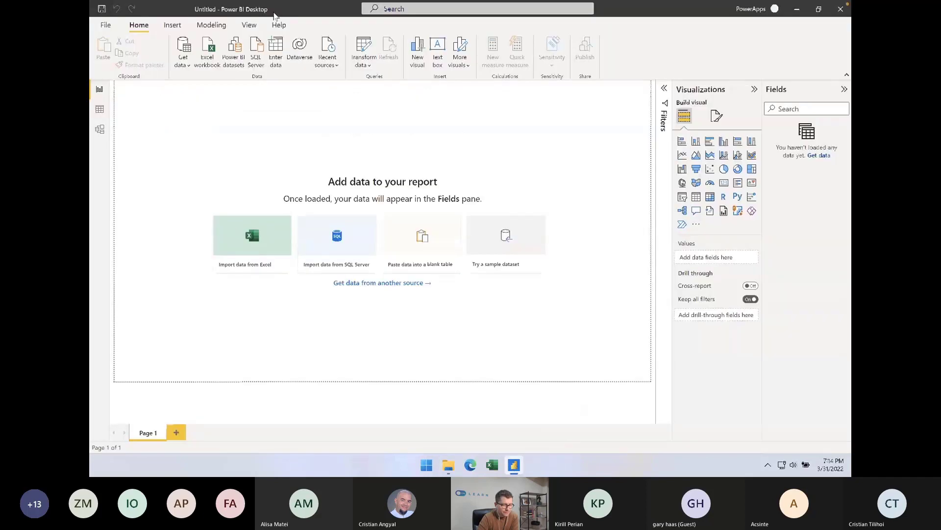
{"action": "left_click", "coordinate": [184, 61]}
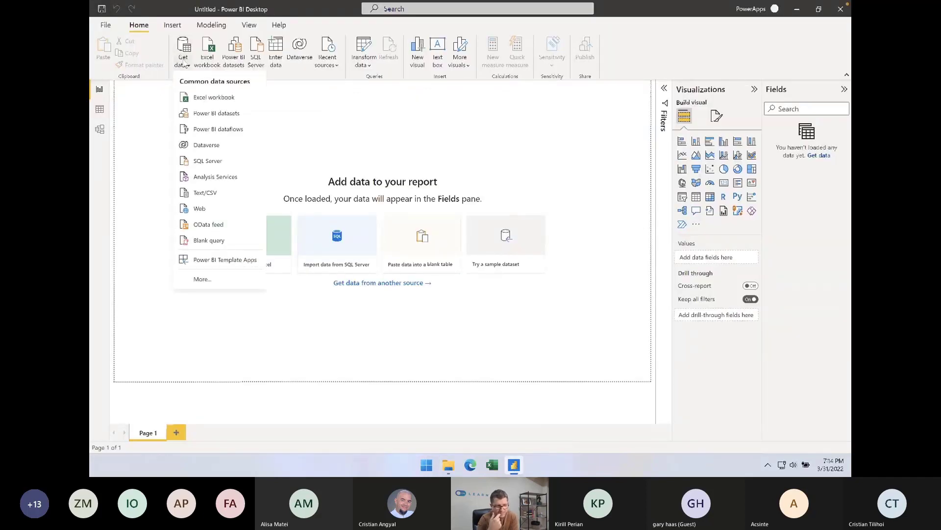
{"action": "left_click", "coordinate": [222, 100]}
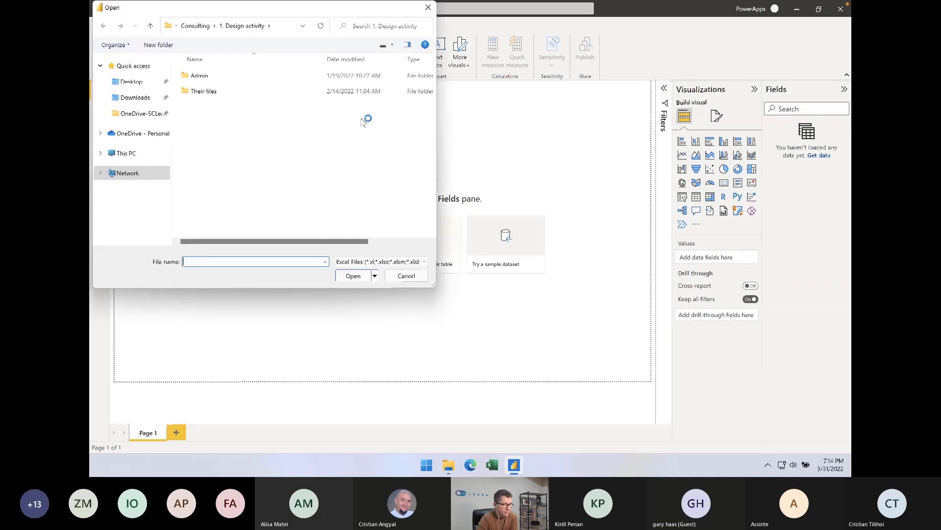
{"action": "left_click", "coordinate": [156, 84]}
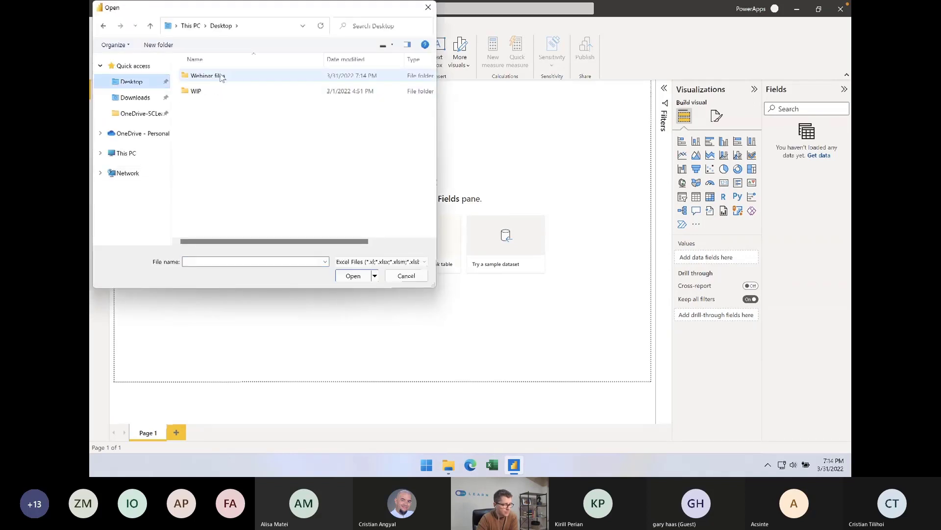
{"action": "double_click", "coordinate": [225, 77]}
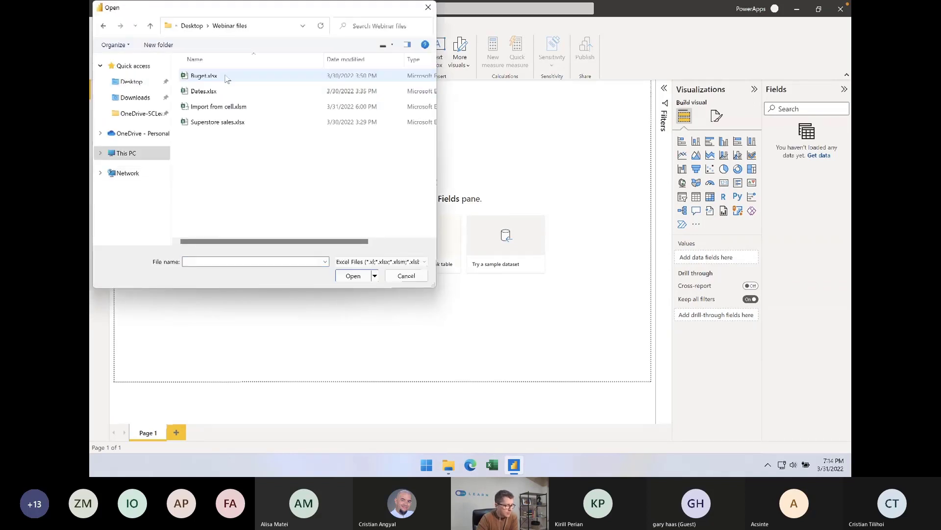
{"action": "left_click", "coordinate": [223, 122]}
{"action": "left_click", "coordinate": [362, 278]}
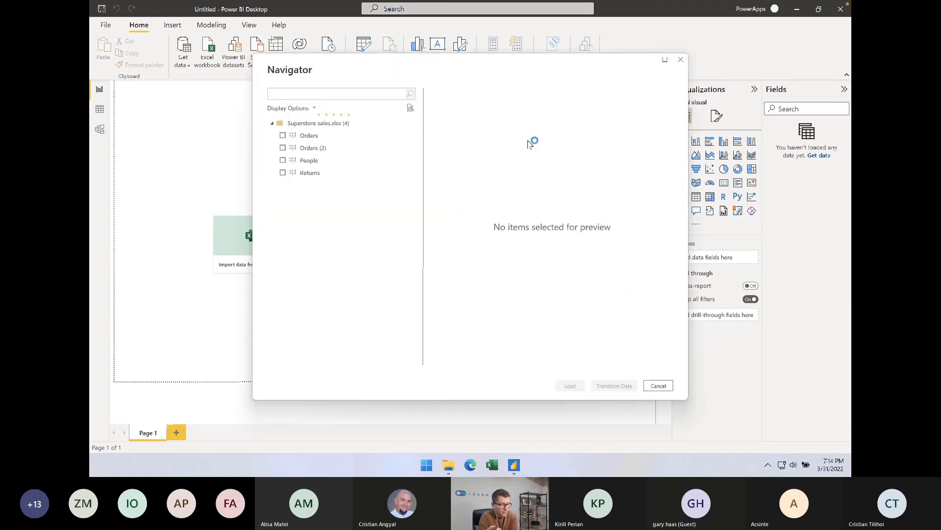
{"action": "left_click", "coordinate": [283, 135]}
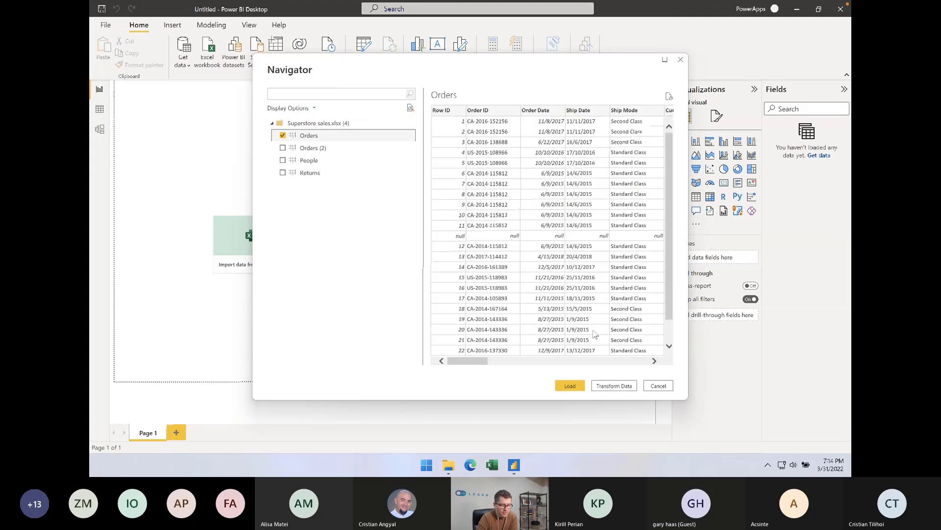
{"action": "left_click", "coordinate": [619, 387]}
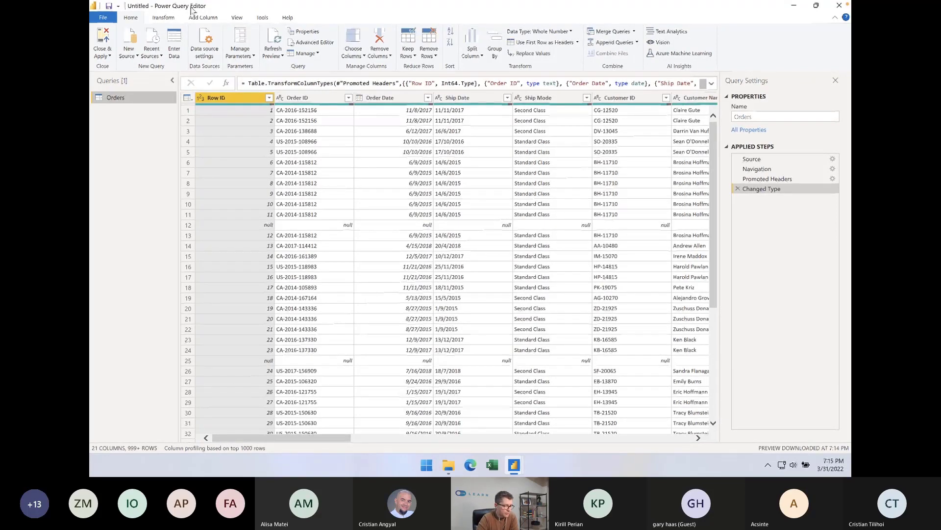
{"action": "left_click", "coordinate": [421, 172]}
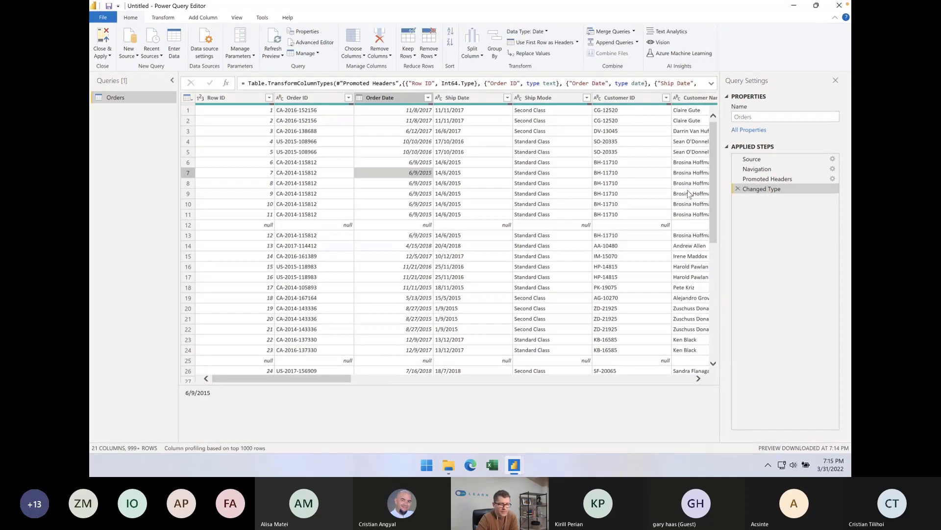
{"action": "left_click", "coordinate": [171, 22]}
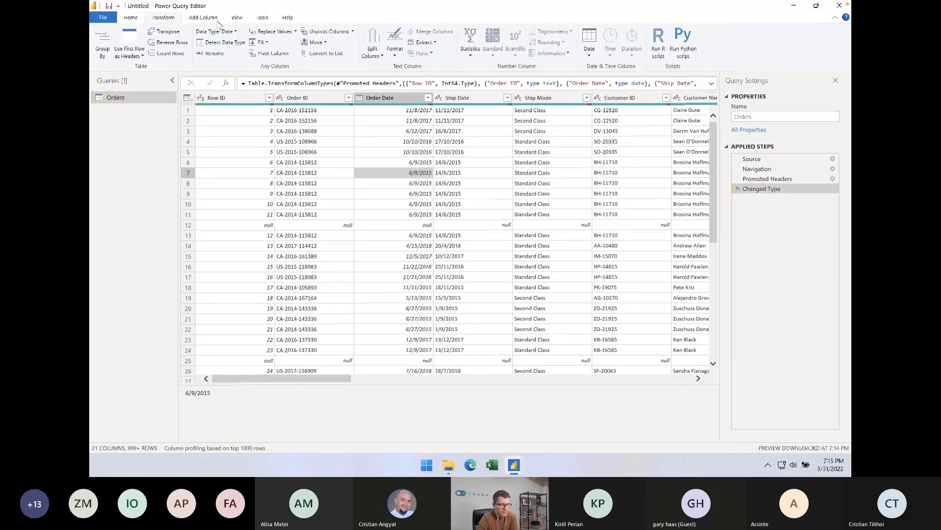
{"action": "left_click", "coordinate": [218, 21]}
{"action": "left_click", "coordinate": [238, 22]}
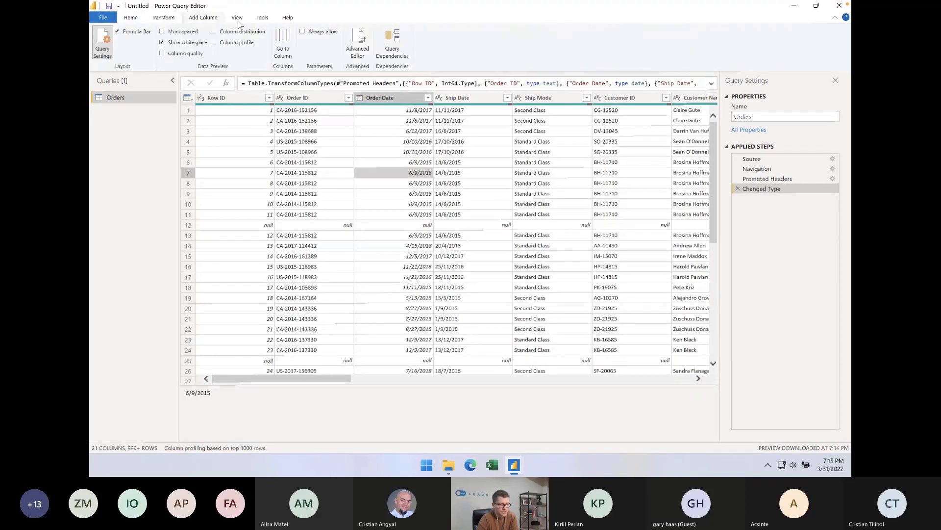
{"action": "left_click", "coordinate": [264, 19]}
{"action": "left_click", "coordinate": [151, 19]}
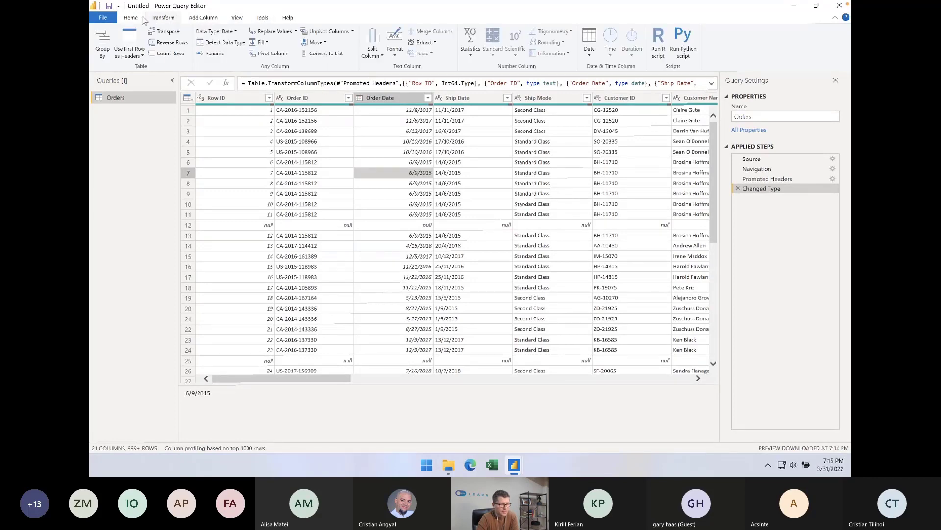
{"action": "left_click", "coordinate": [133, 18]}
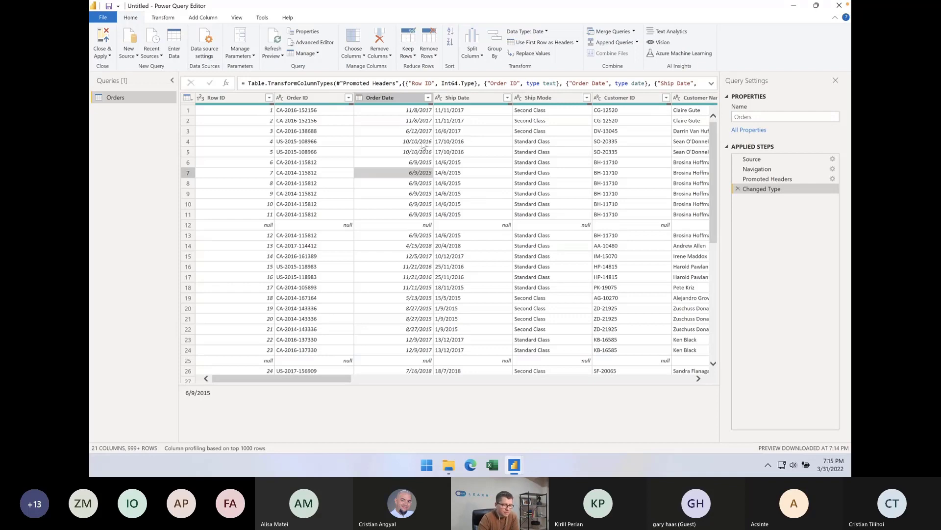
Examine the Order Date and Ship Date columns and row 12 of the Orders query for formatting problems and missing data
{"action": "left_click", "coordinate": [489, 152]}
{"action": "left_click", "coordinate": [392, 146]}
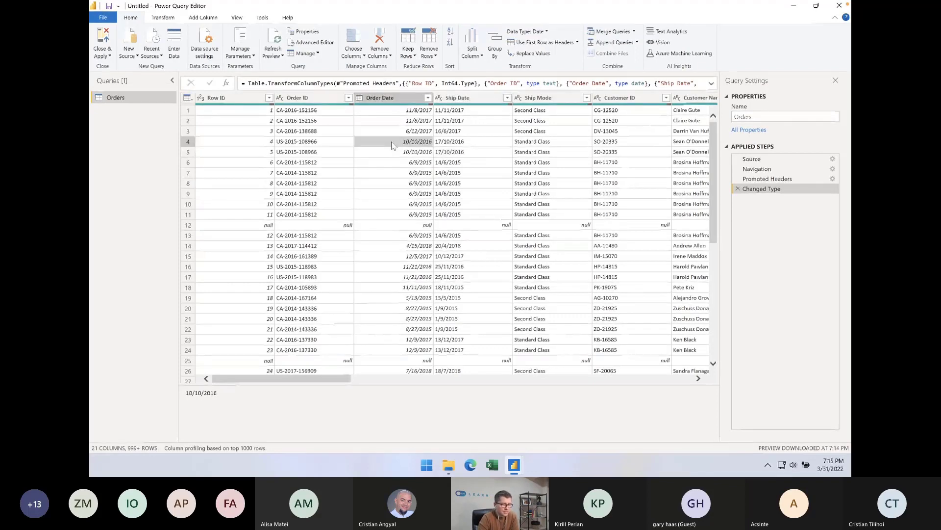
{"action": "left_click", "coordinate": [387, 97]}
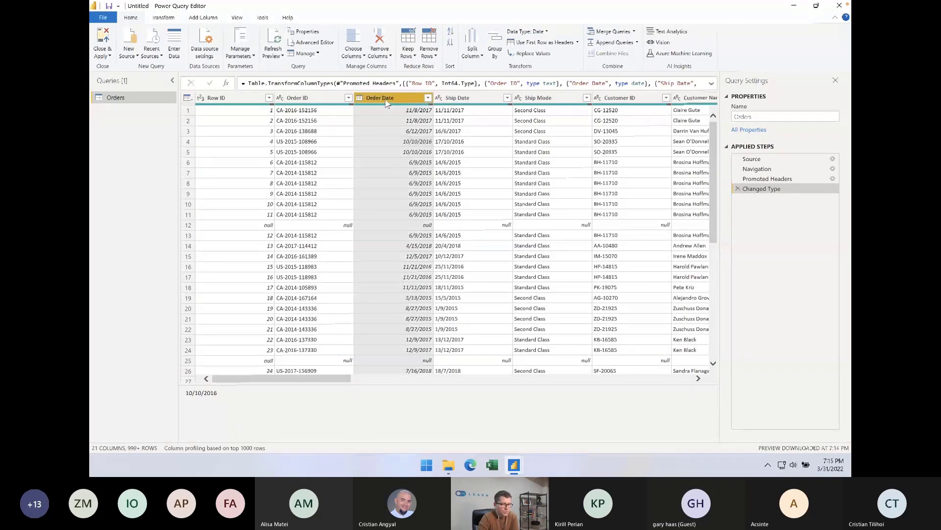
{"action": "left_click", "coordinate": [416, 142]}
{"action": "left_click", "coordinate": [469, 98]}
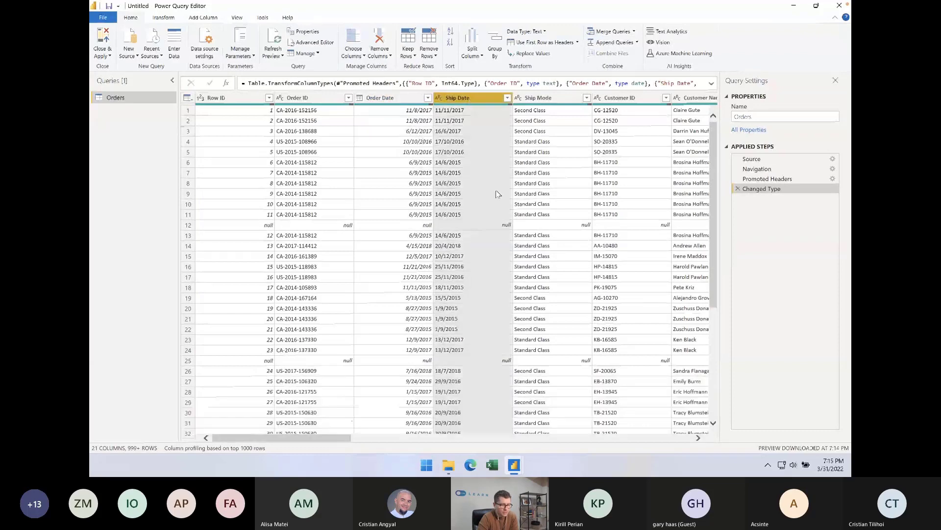
{"action": "left_click", "coordinate": [227, 227]}
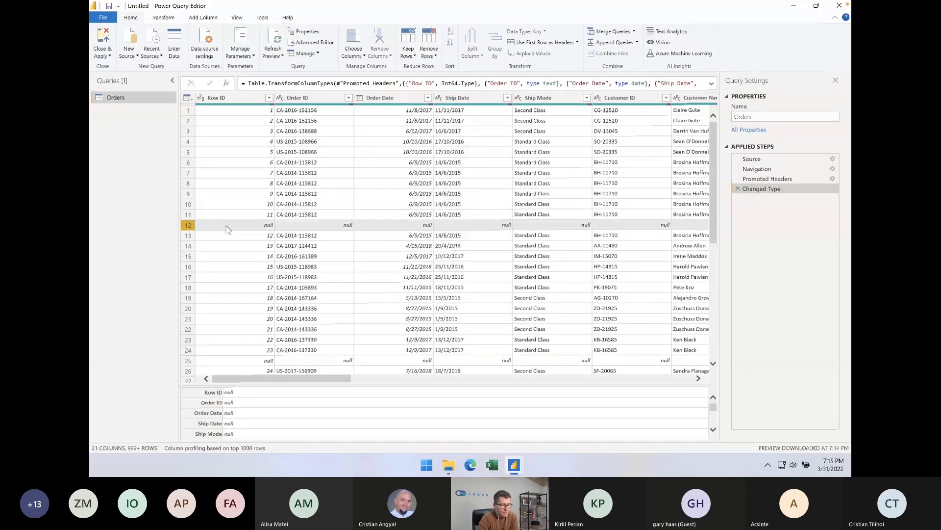
{"action": "left_click", "coordinate": [449, 205]}
Remove the Row ID column and all blank rows from the Orders query
{"action": "left_click", "coordinate": [236, 101]}
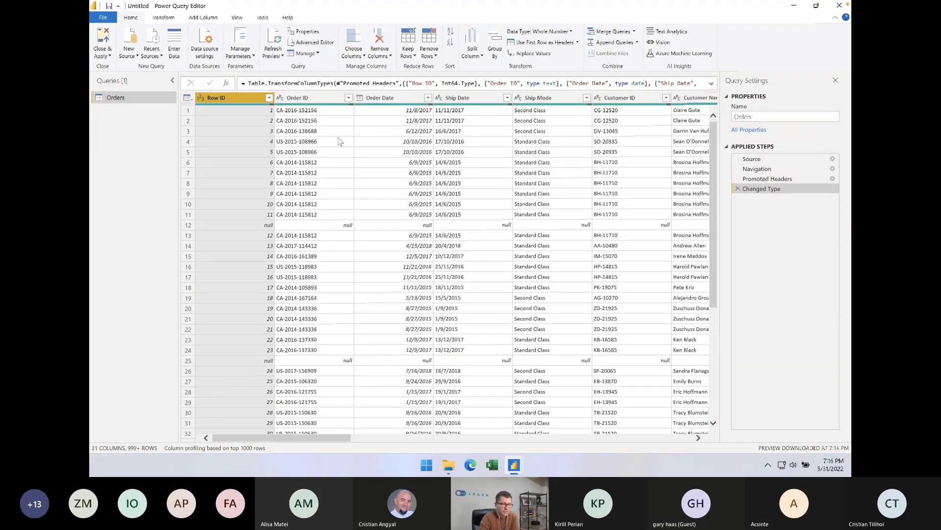
{"action": "left_click", "coordinate": [378, 152]}
{"action": "left_click", "coordinate": [231, 101]}
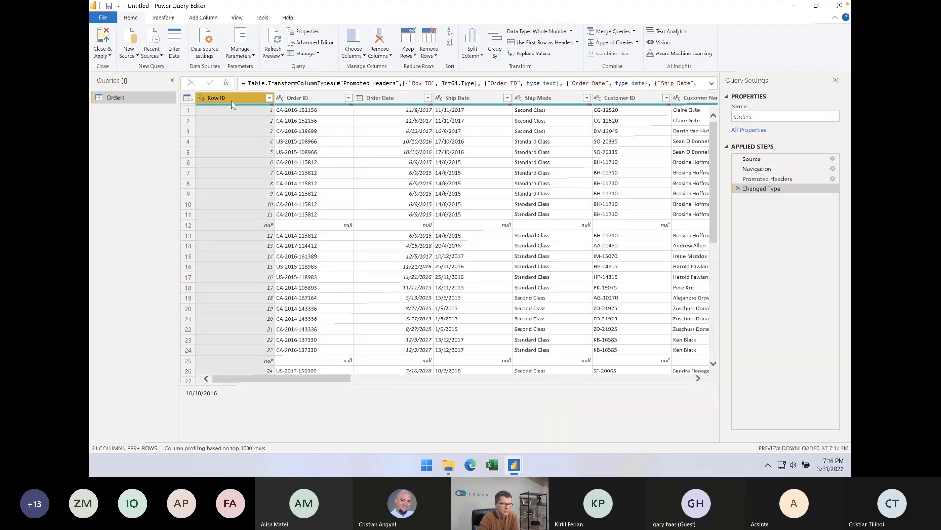
{"action": "right_click", "coordinate": [233, 102]}
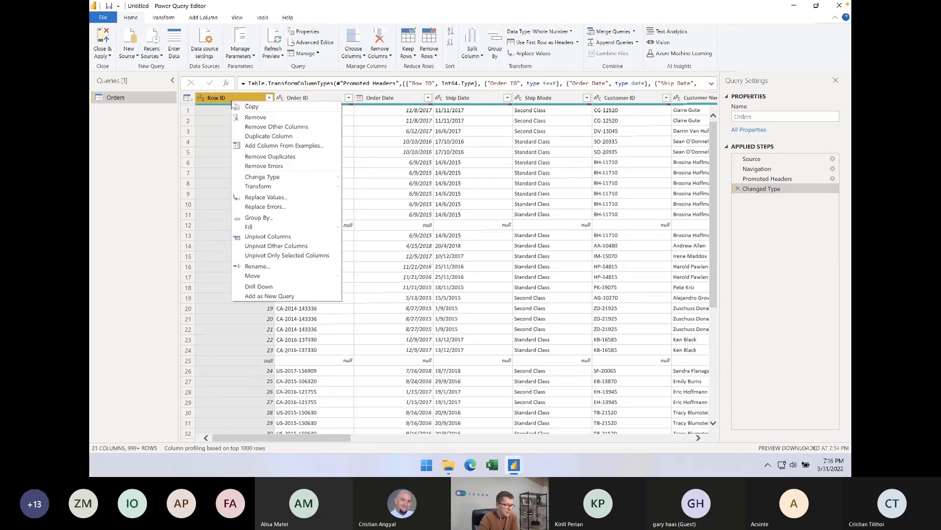
{"action": "left_click", "coordinate": [275, 118]}
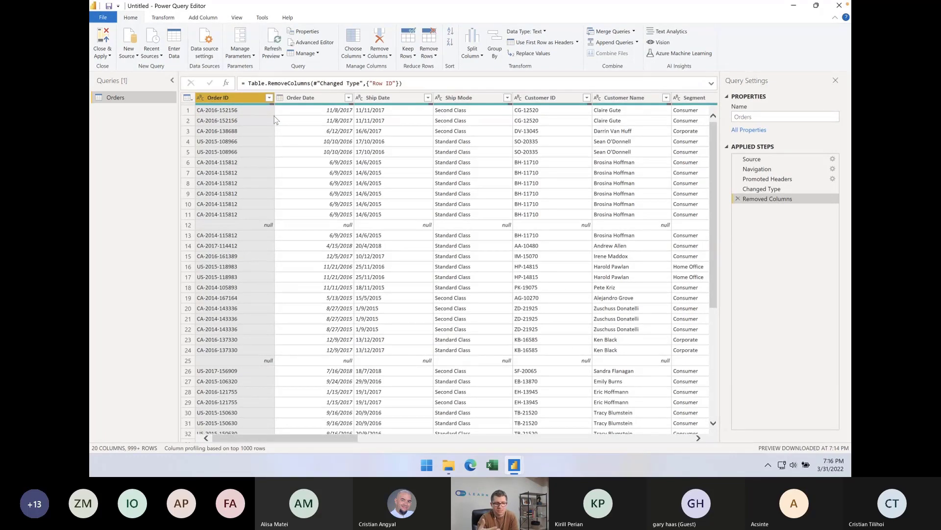
{"action": "left_click", "coordinate": [434, 54]}
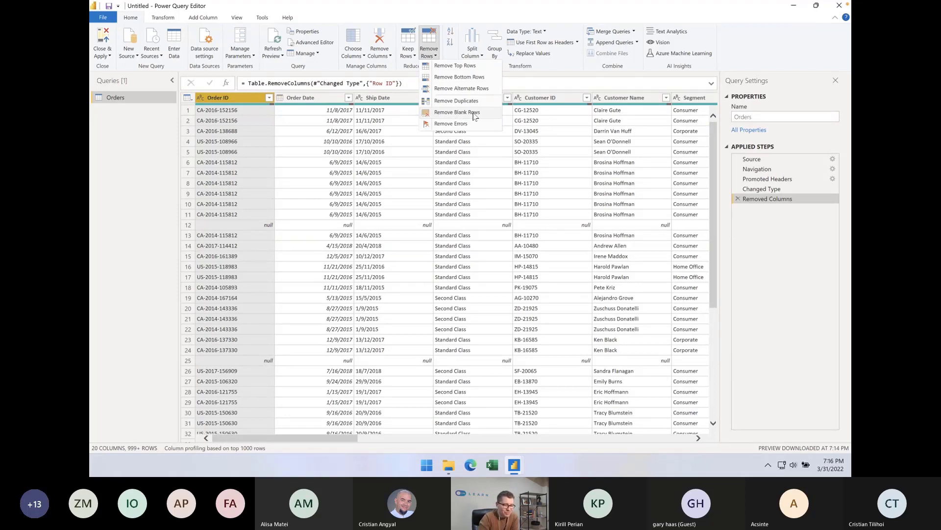
{"action": "left_click", "coordinate": [477, 114]}
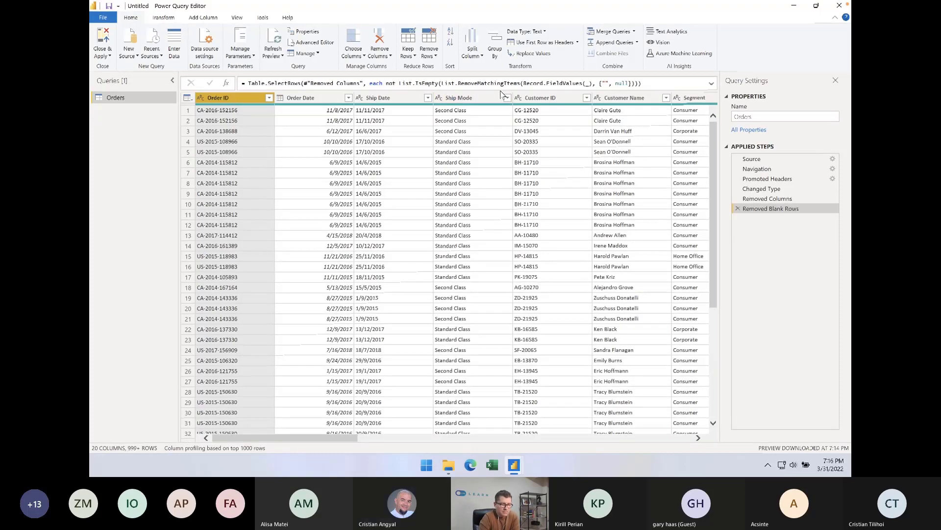
Examine the Orders columns from Customer Name through Sub-Category, including the sorting and filtering options of the Region column
{"action": "left_click", "coordinate": [505, 144]}
{"action": "key", "text": "Right"}
{"action": "key", "text": "Right"}
{"action": "key", "text": "Right"}
{"action": "key", "text": "Right"}
{"action": "key", "text": "Right"}
{"action": "key", "text": "Right"}
{"action": "key", "text": "Right"}
{"action": "key", "text": "Right"}
{"action": "key", "text": "Right"}
{"action": "key", "text": "Right"}
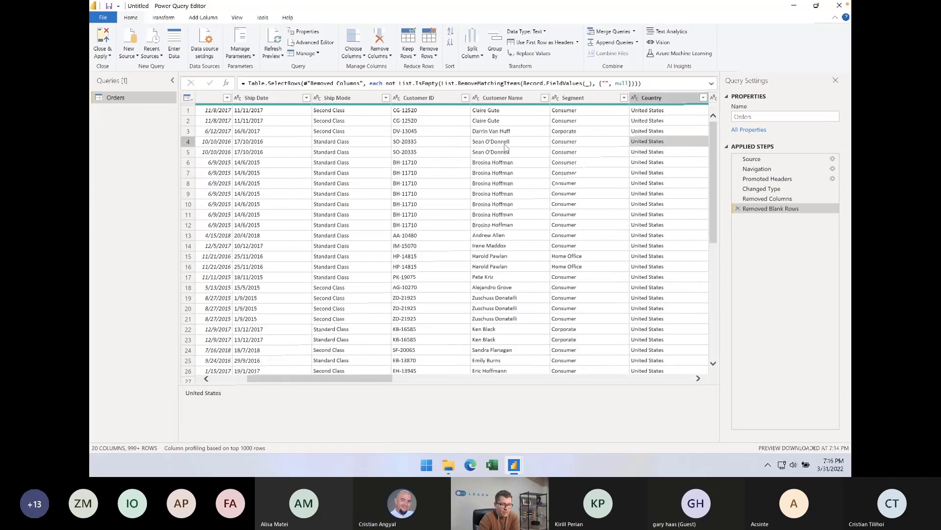
{"action": "key", "text": "Right"}
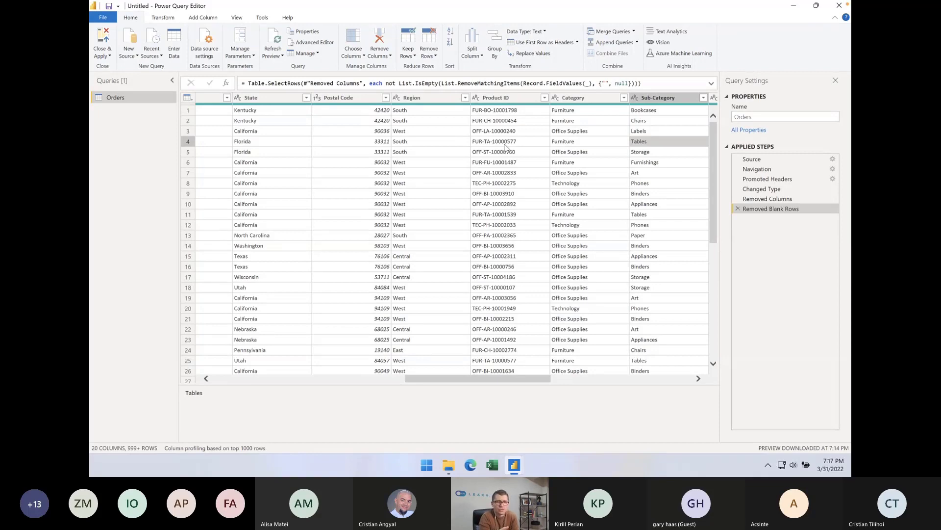
{"action": "left_click", "coordinate": [465, 98]}
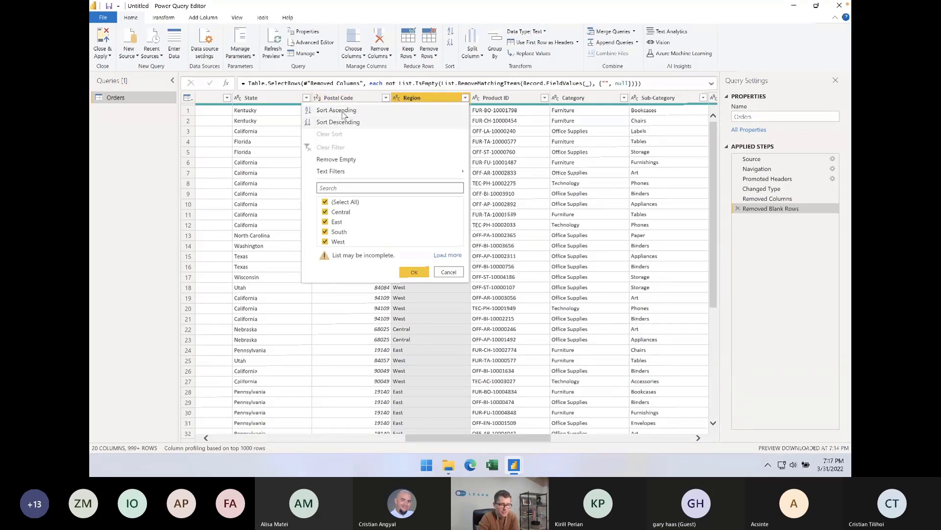
{"action": "left_click", "coordinate": [546, 157]}
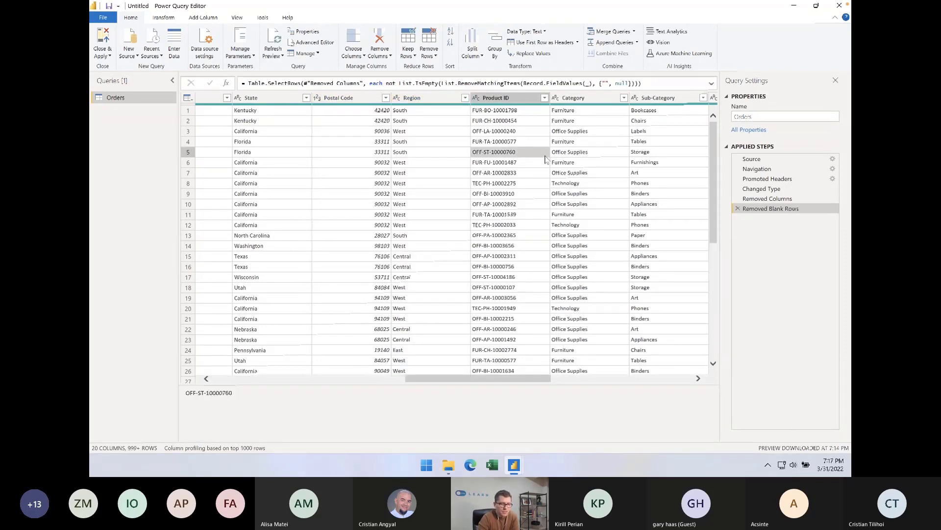
Sort the Orders query by the Profit column in descending order
{"action": "key", "text": "Right"}
{"action": "key", "text": "Right"}
{"action": "key", "text": "Right"}
{"action": "key", "text": "Right"}
{"action": "key", "text": "Right"}
{"action": "key", "text": "Right"}
{"action": "key", "text": "Right"}
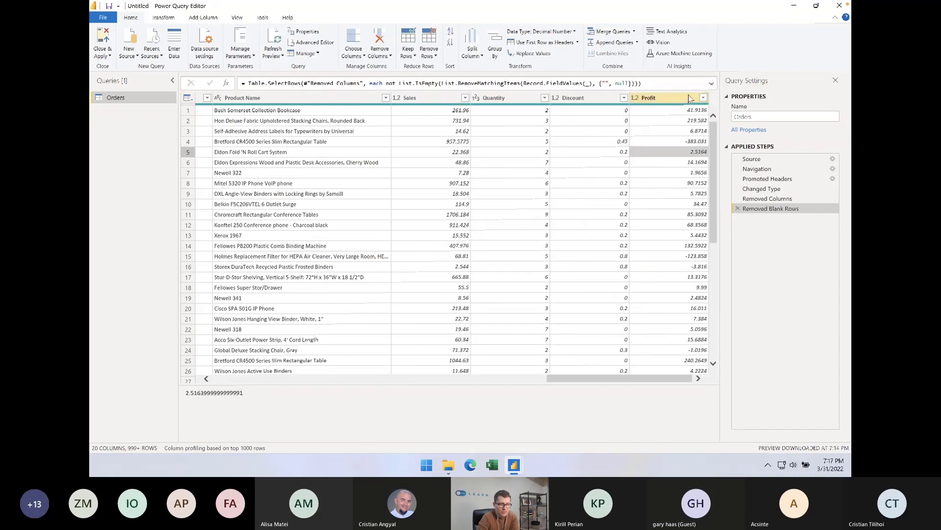
{"action": "left_click", "coordinate": [704, 98]}
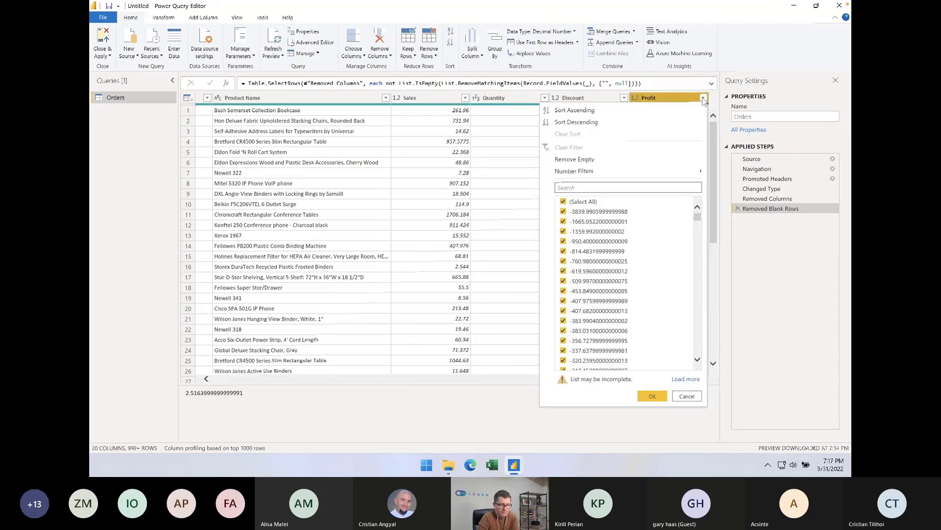
{"action": "left_click", "coordinate": [578, 122]}
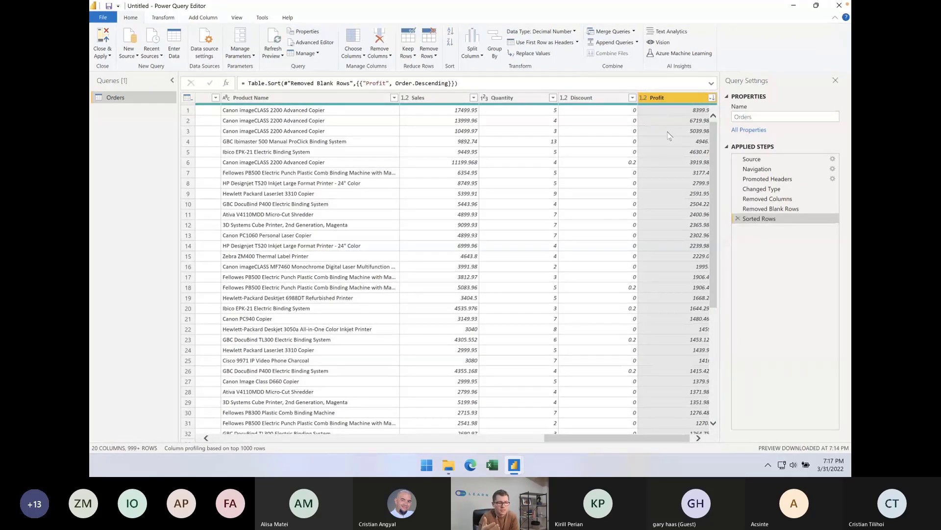
Filter the Sub-Category column to exclude Accessories
{"action": "scroll", "coordinate": [669, 135], "scroll_direction": "left", "scroll_amount": 5}
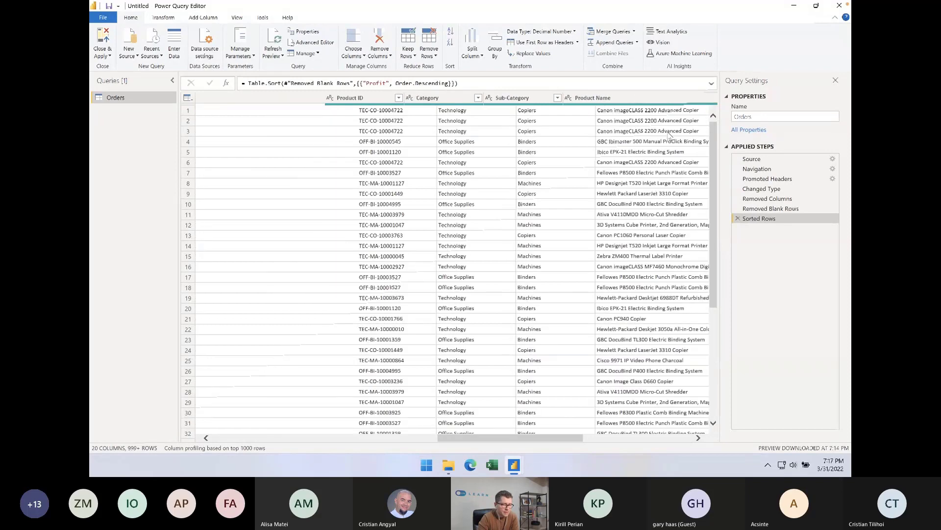
{"action": "left_click", "coordinate": [692, 98]}
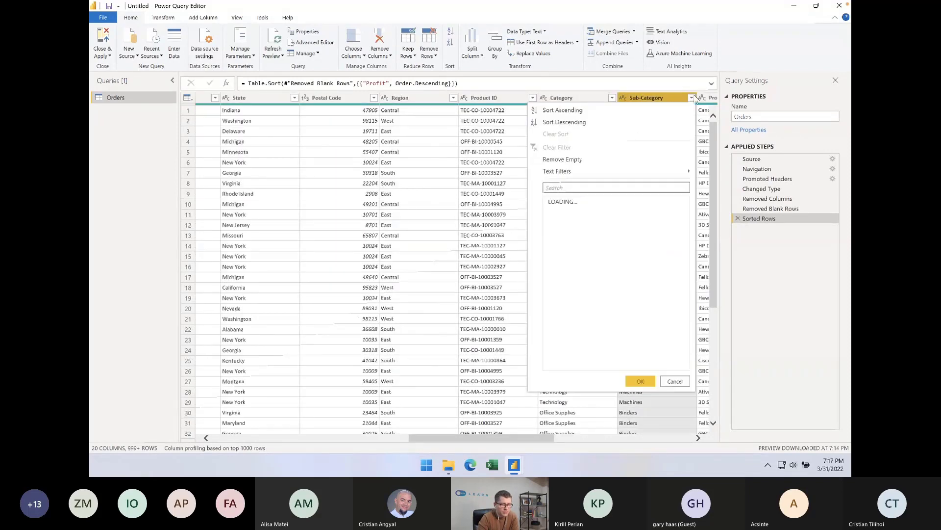
{"action": "left_click", "coordinate": [552, 213]}
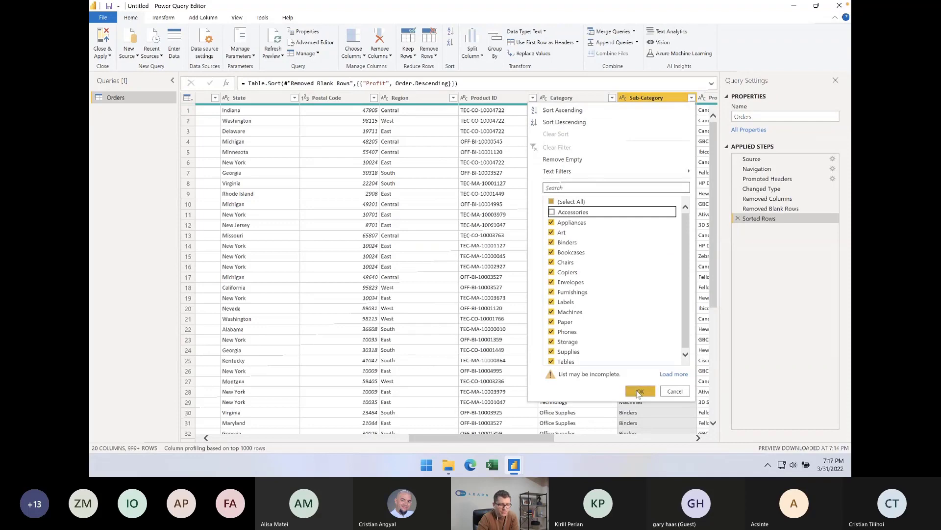
{"action": "left_click", "coordinate": [639, 391]}
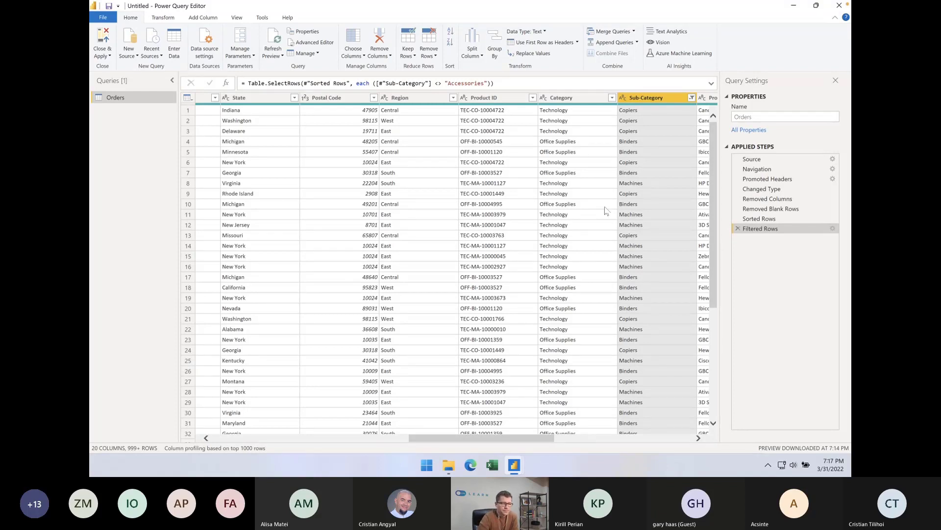
Look through the Orders columns from Category to Quantity and back to Customer ID for a text column suitable for splitting
{"action": "left_click", "coordinate": [563, 99]}
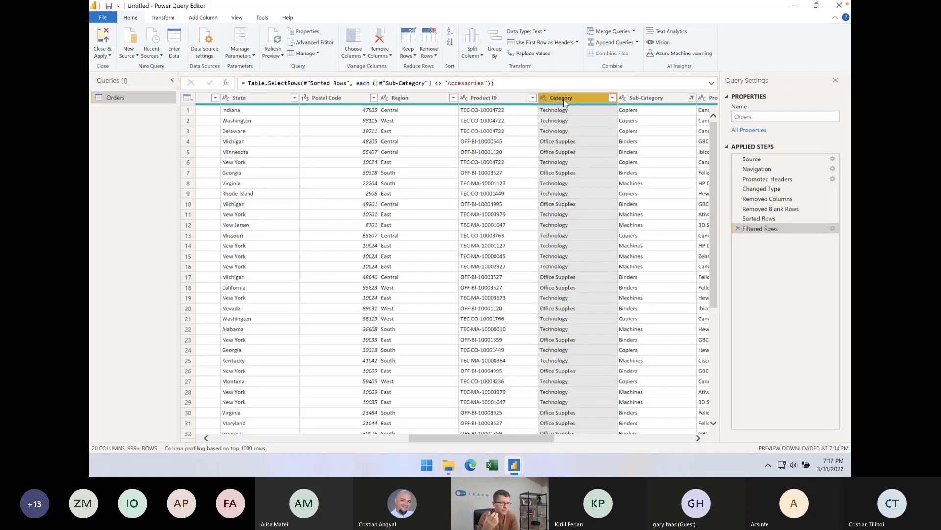
{"action": "key", "text": "q"}
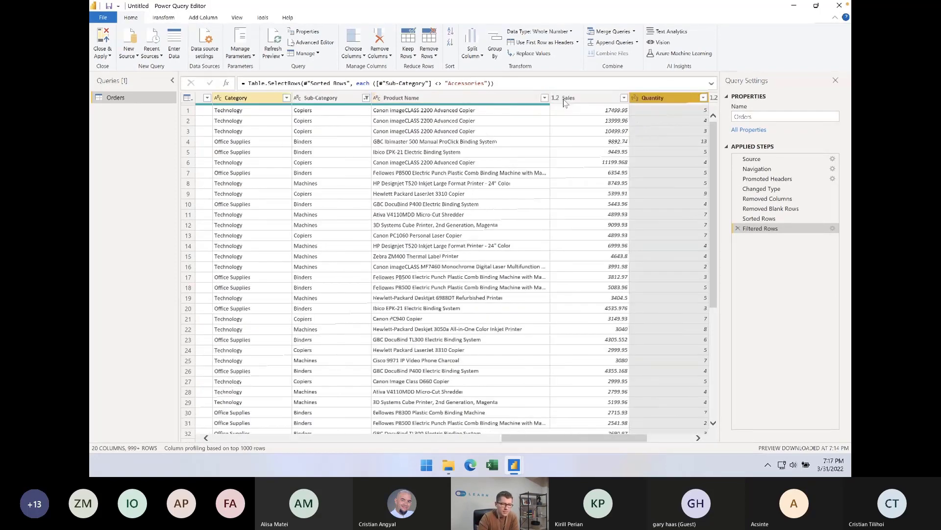
{"action": "key", "text": "Right"}
{"action": "key", "text": "Right"}
{"action": "key", "text": "Left"}
{"action": "key", "text": "Left"}
{"action": "key", "text": "Left"}
{"action": "key", "text": "Left"}
{"action": "key", "text": "Left"}
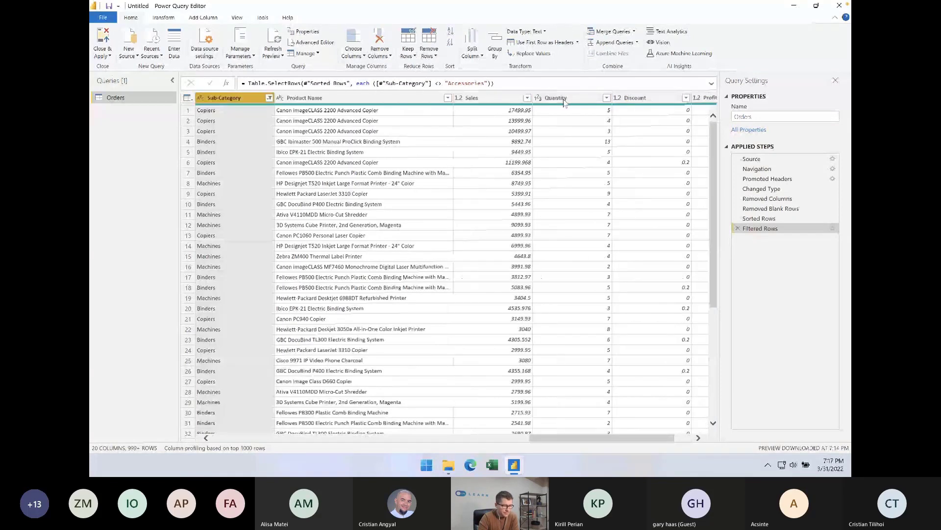
{"action": "key", "text": "Left"}
{"action": "key", "text": "Left"}
{"action": "key", "text": "Left"}
{"action": "key", "text": "Left"}
{"action": "key", "text": "Left"}
{"action": "key", "text": "Left"}
{"action": "key", "text": "Left"}
{"action": "key", "text": "Left"}
{"action": "key", "text": "Left"}
{"action": "key", "text": "Left"}
{"action": "key", "text": "Left"}
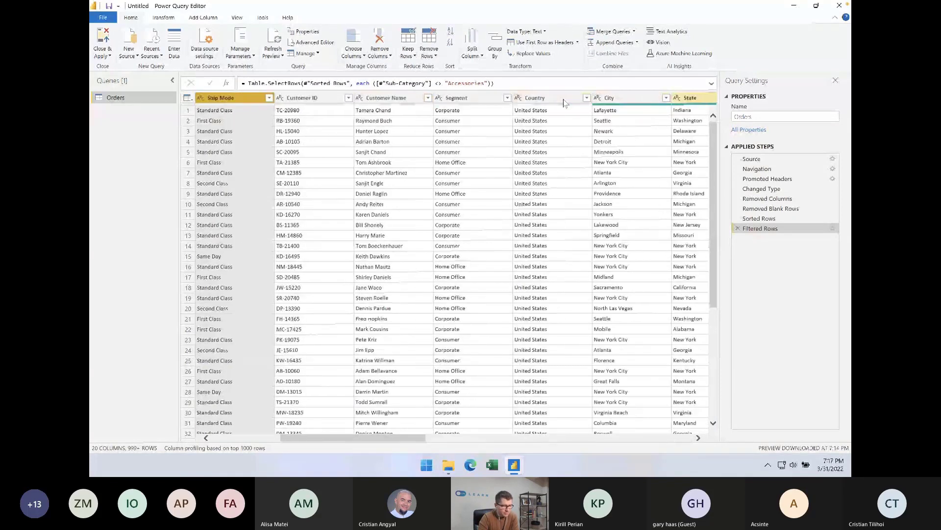
{"action": "key", "text": "Right"}
{"action": "key", "text": "Right"}
{"action": "key", "text": "Right"}
{"action": "key", "text": "Right"}
{"action": "key", "text": "Right"}
{"action": "key", "text": "Left"}
{"action": "key", "text": "Left"}
{"action": "key", "text": "Left"}
{"action": "key", "text": "Left"}
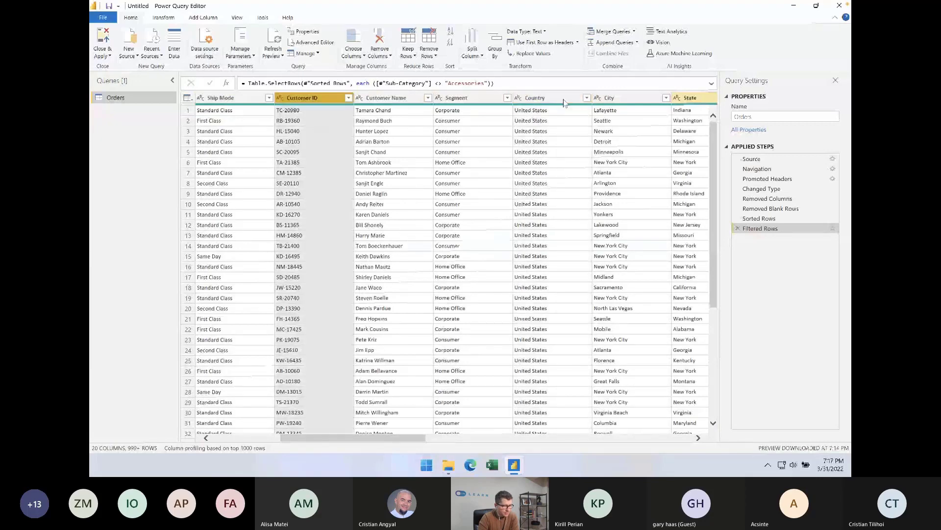
{"action": "key", "text": "Left"}
{"action": "key", "text": "Left"}
{"action": "key", "text": "Left"}
Split the Customer ID column at each occurrence of the custom hyphen delimiter
{"action": "key", "text": "Right"}
{"action": "key", "text": "Right"}
{"action": "key", "text": "Right"}
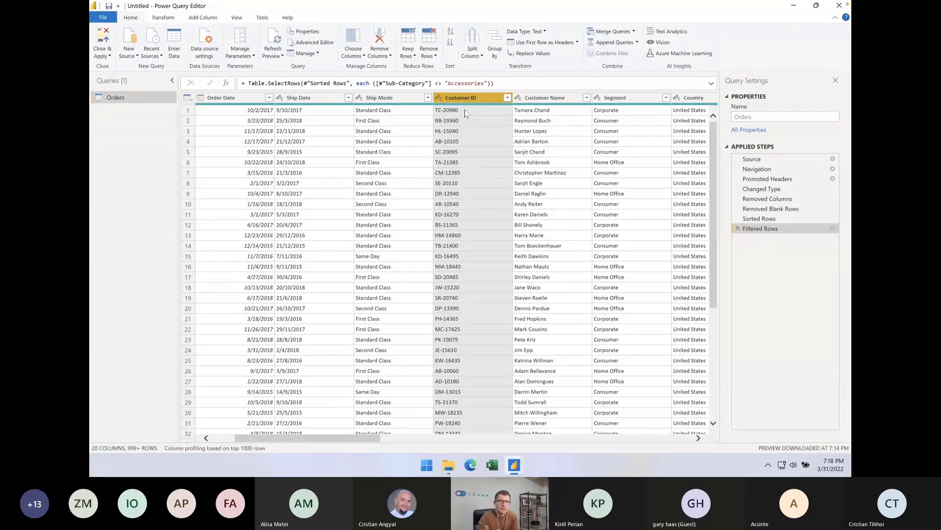
{"action": "left_click", "coordinate": [204, 20]}
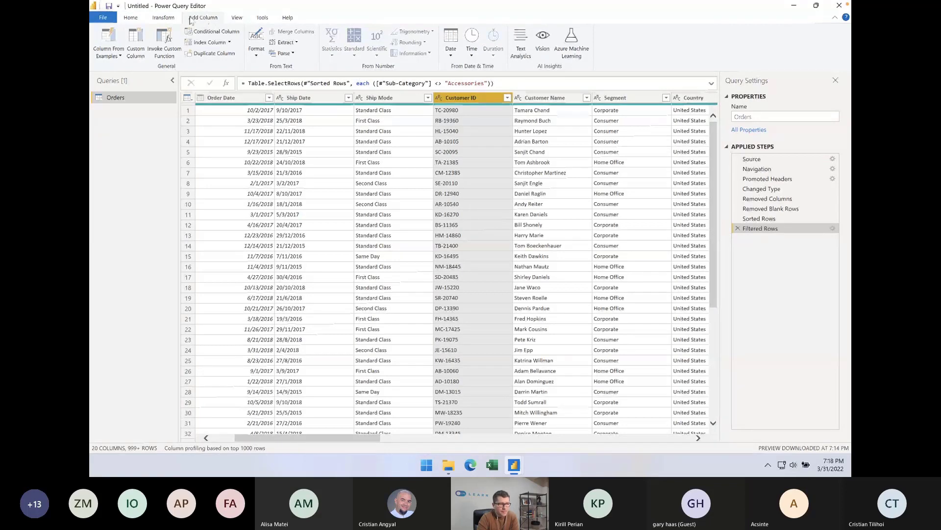
{"action": "left_click", "coordinate": [163, 17]}
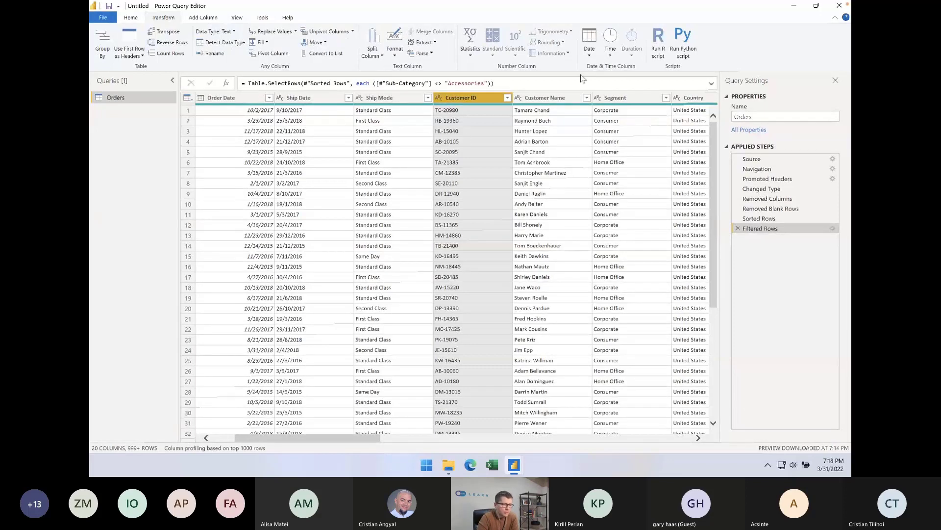
{"action": "left_click", "coordinate": [373, 55]}
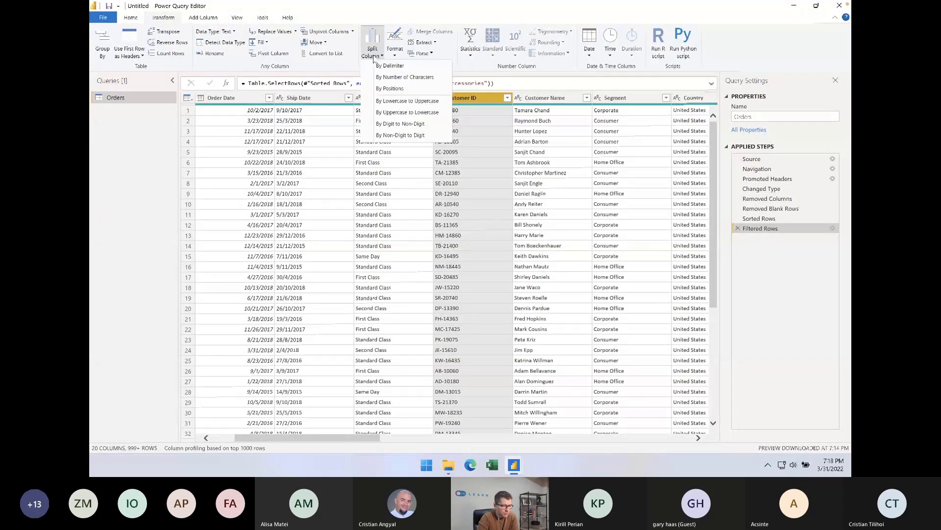
{"action": "left_click", "coordinate": [390, 66]}
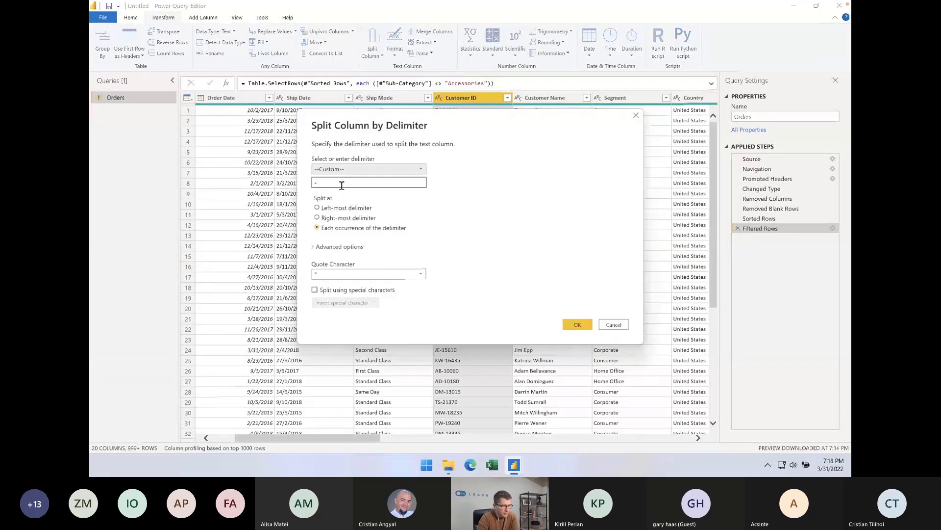
{"action": "left_click", "coordinate": [341, 185]}
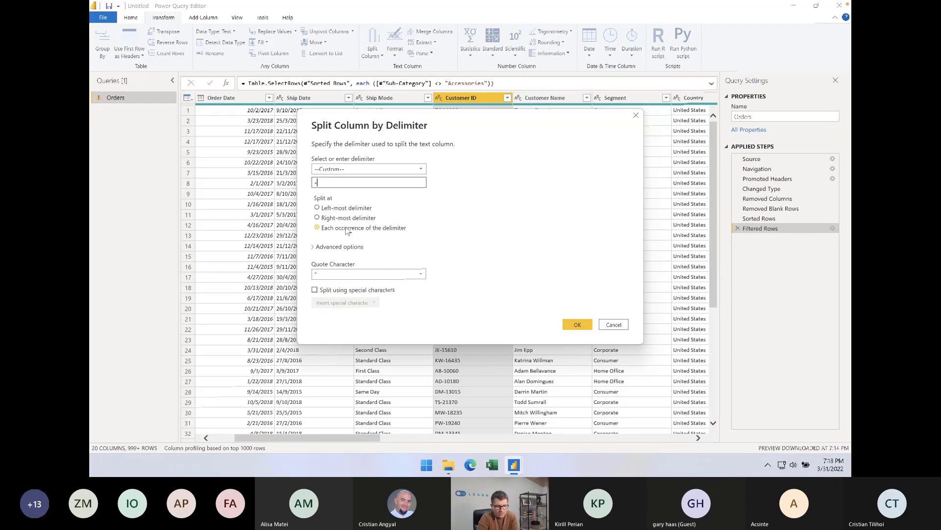
{"action": "left_click", "coordinate": [560, 328]}
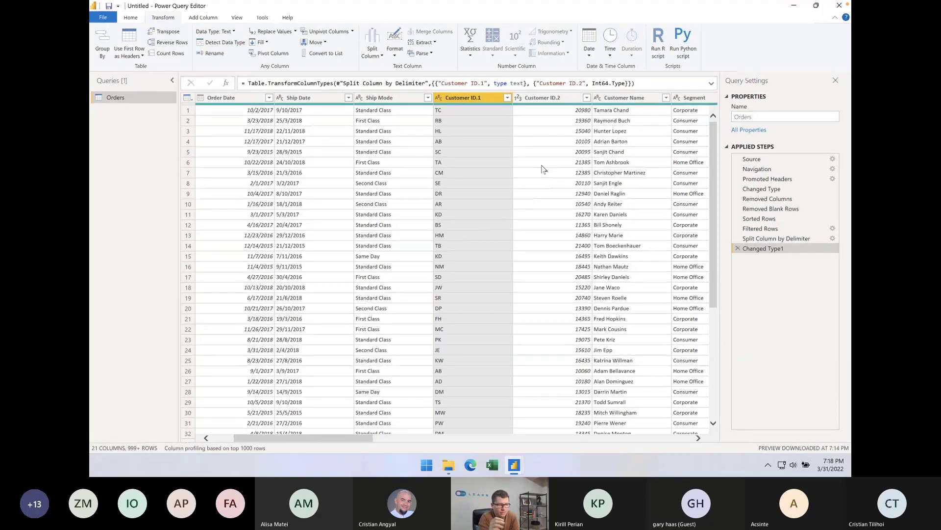
Rename the Customer ID.1 column as Customer ID Letter
{"action": "double_click", "coordinate": [483, 96]}
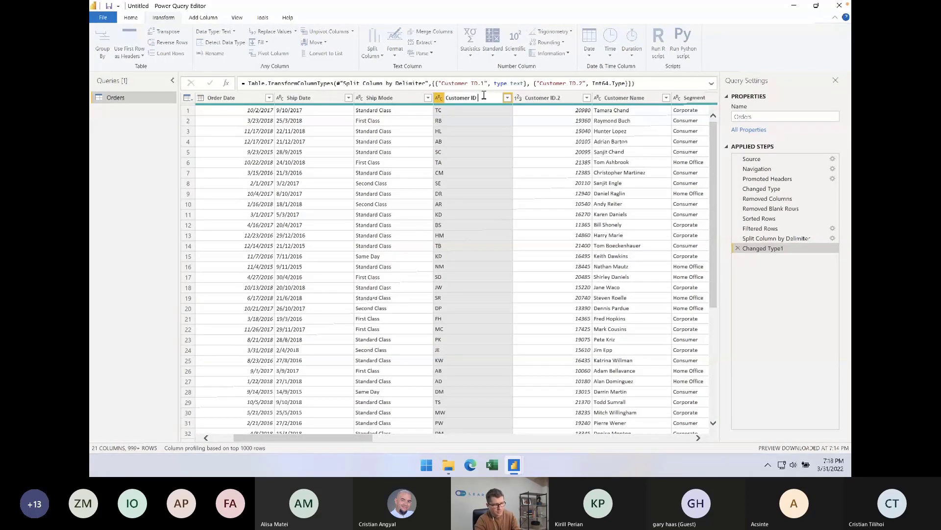
{"action": "type", "text": "Lo"}
{"action": "key", "text": "Return"}
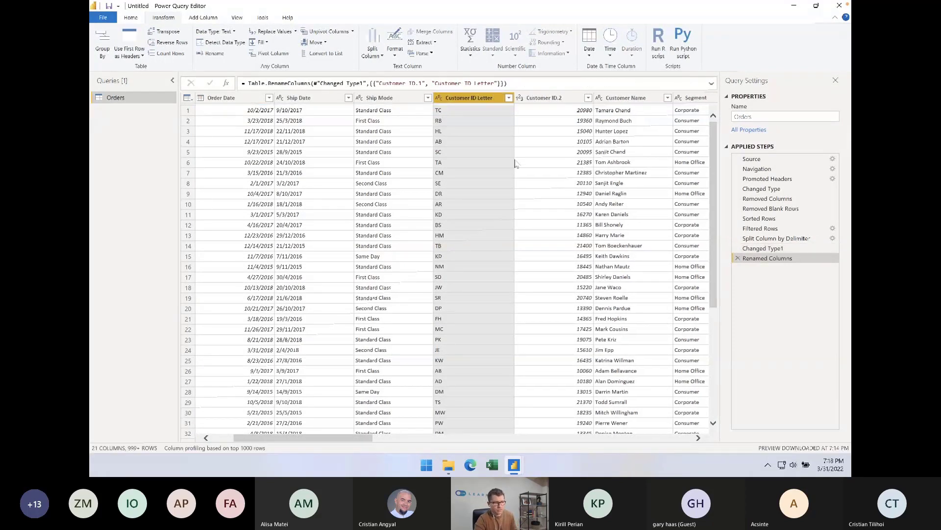
{"action": "left_click", "coordinate": [478, 132]}
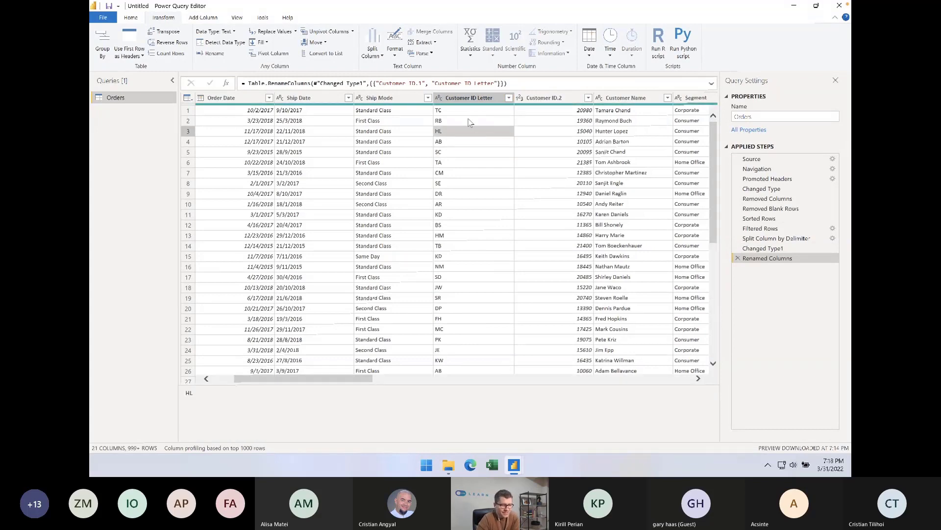
{"action": "left_click", "coordinate": [468, 100]}
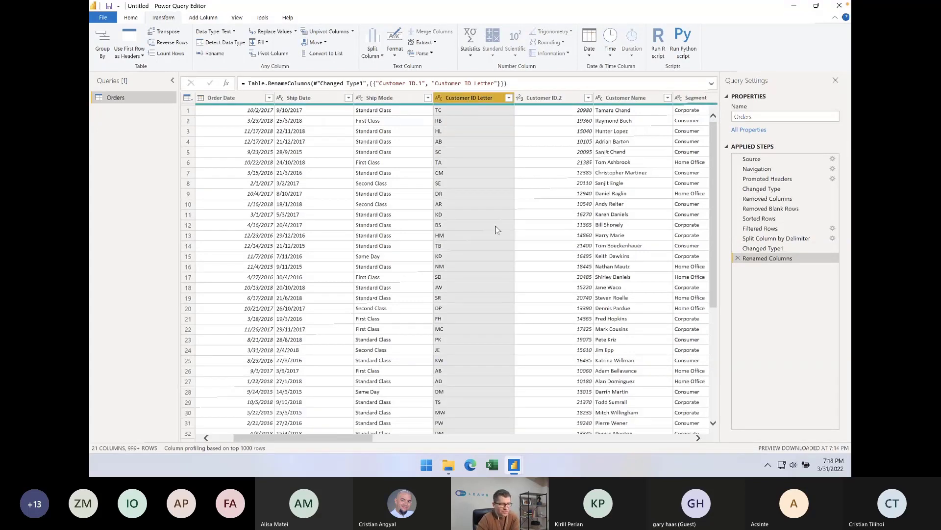
{"action": "left_click", "coordinate": [495, 256]}
{"action": "left_click", "coordinate": [555, 99]}
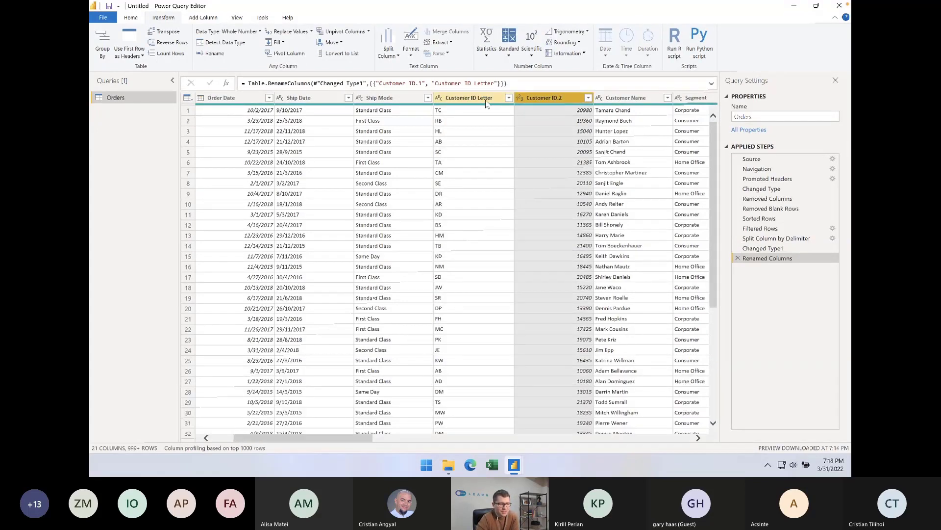
{"action": "left_click", "coordinate": [485, 100]}
Start a custom column named Profit margin in the Orders query after checking its Sales and Profit columns
{"action": "scroll", "coordinate": [511, 150], "scroll_direction": "right", "scroll_amount": 10}
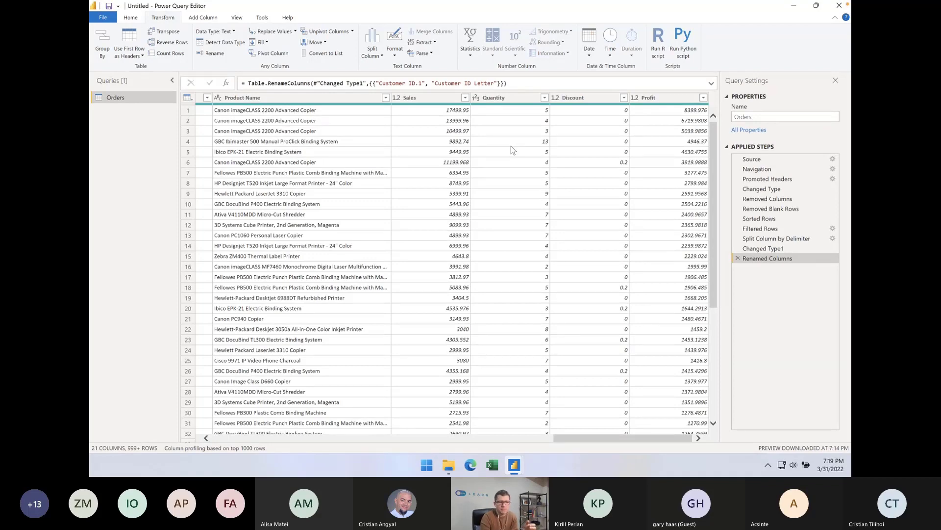
{"action": "left_click", "coordinate": [664, 100]}
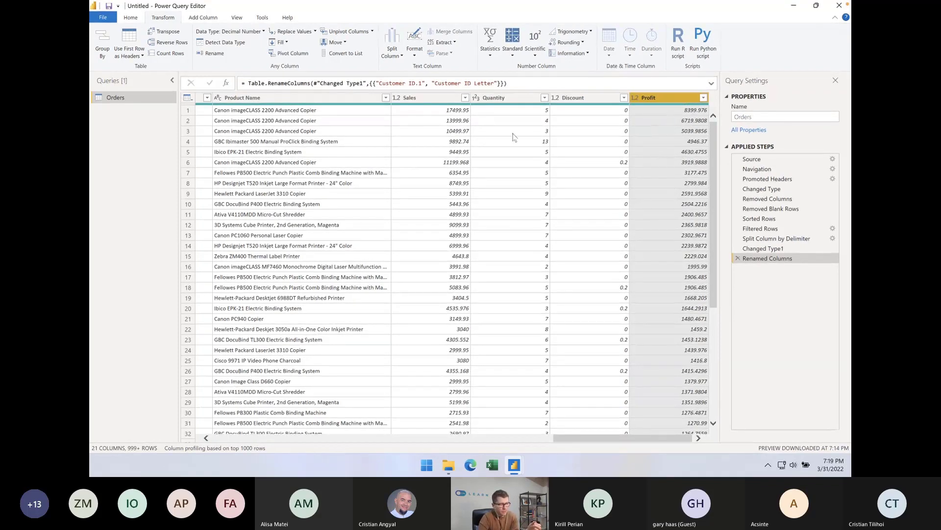
{"action": "left_click", "coordinate": [441, 97]}
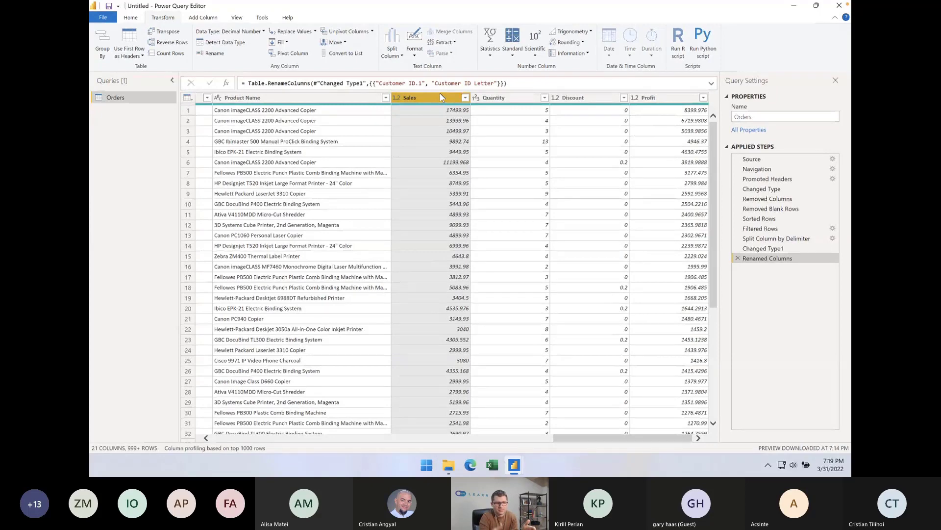
{"action": "left_click", "coordinate": [678, 98]}
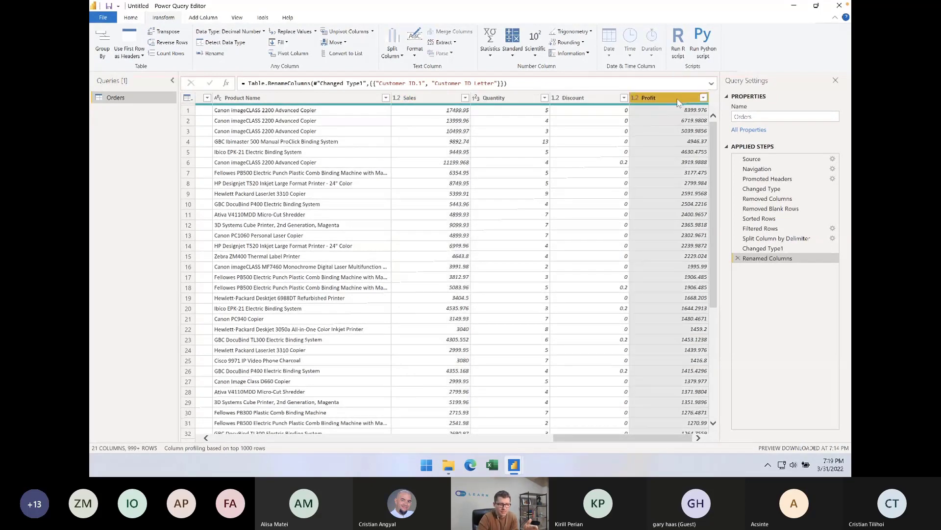
{"action": "left_click", "coordinate": [692, 131]}
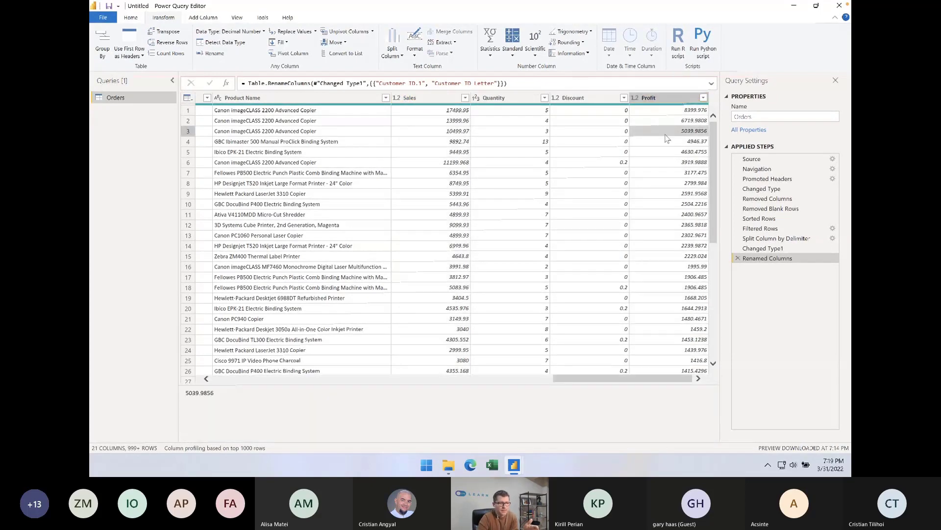
{"action": "left_click", "coordinate": [202, 18]}
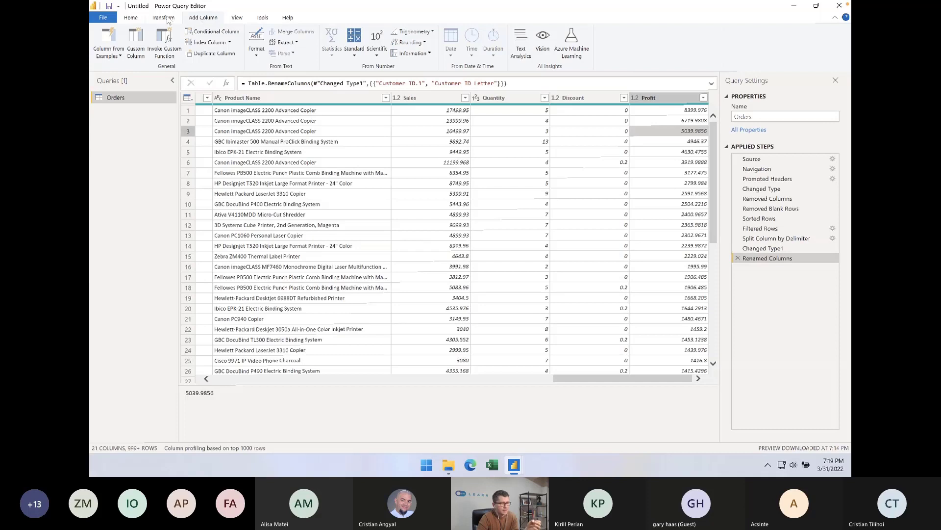
{"action": "left_click", "coordinate": [136, 43]}
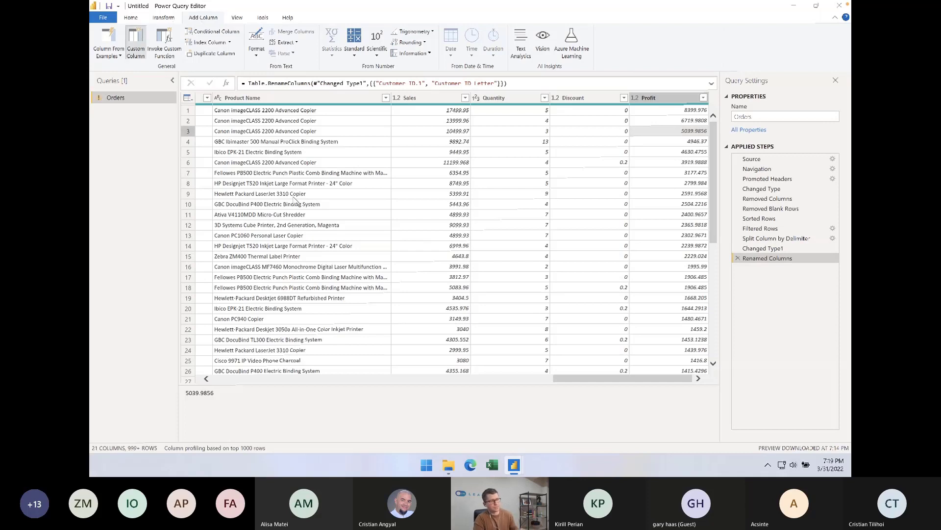
{"action": "double_click", "coordinate": [419, 178]}
{"action": "key", "text": "BackSpace"}
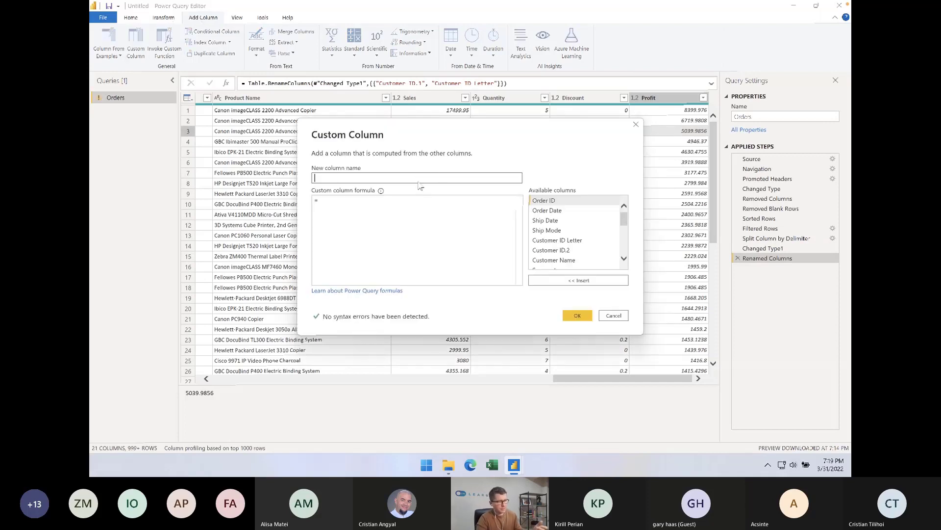
{"action": "type", "text": "Profit m"}
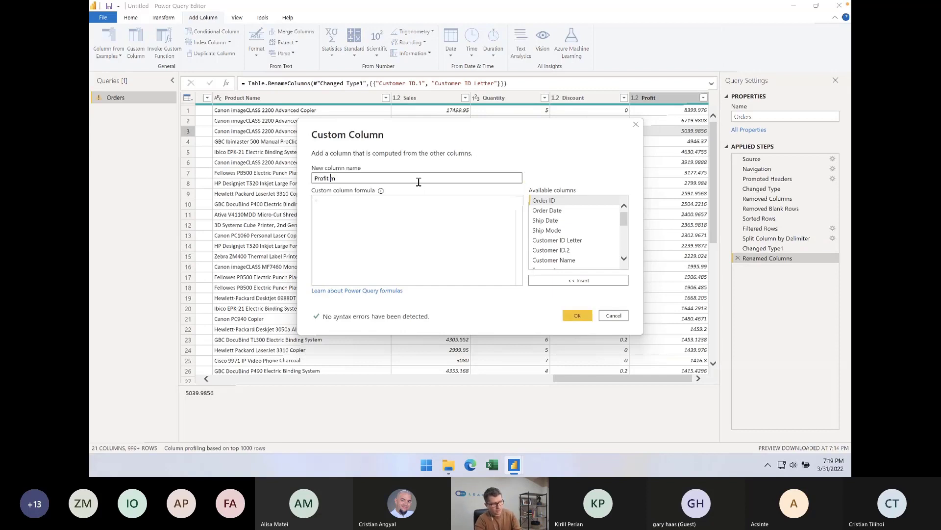
{"action": "type", "text": "argin"}
Define the custom column formula as [Profit] / [Sales] and add the column to the Orders query
{"action": "left_click", "coordinate": [625, 215]}
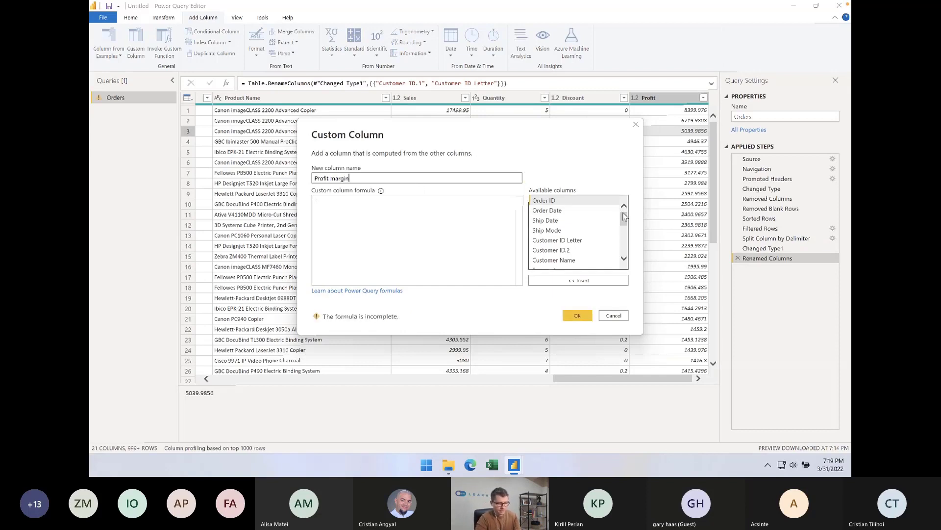
{"action": "left_click_drag", "start_coordinate": [624, 215], "coordinate": [624, 244]}
{"action": "left_click", "coordinate": [475, 212]}
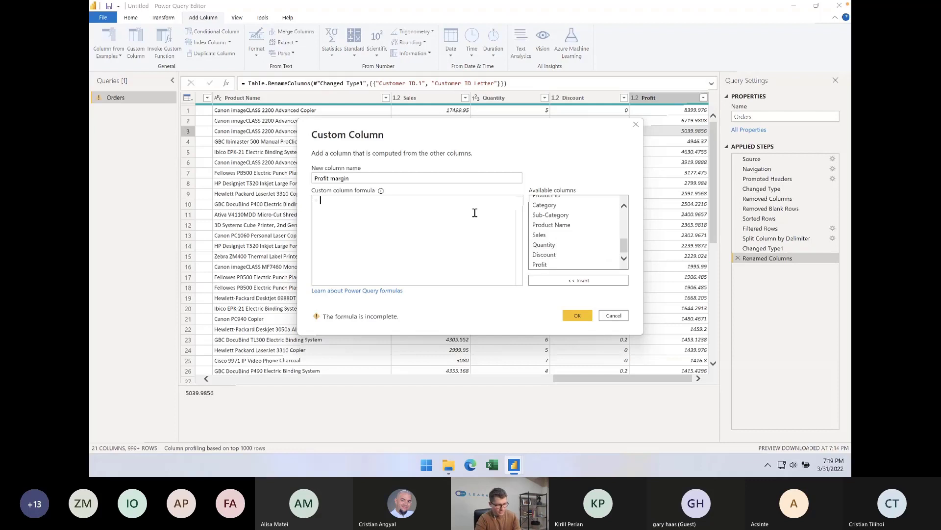
{"action": "double_click", "coordinate": [554, 264]}
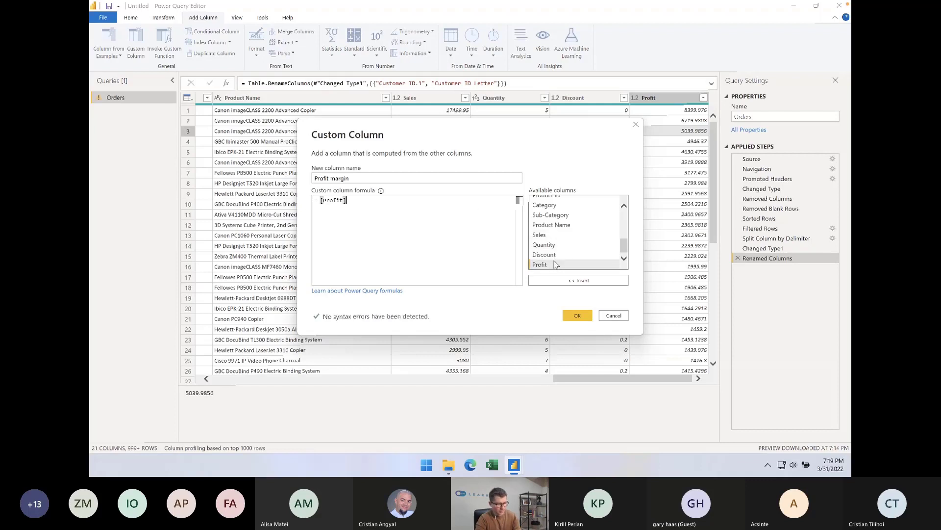
{"action": "type", "text": "/"}
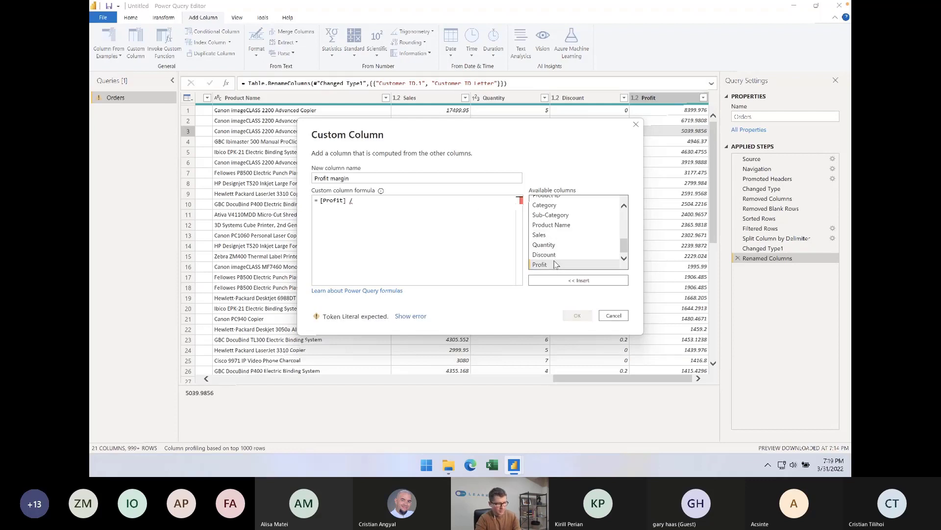
{"action": "double_click", "coordinate": [542, 235]}
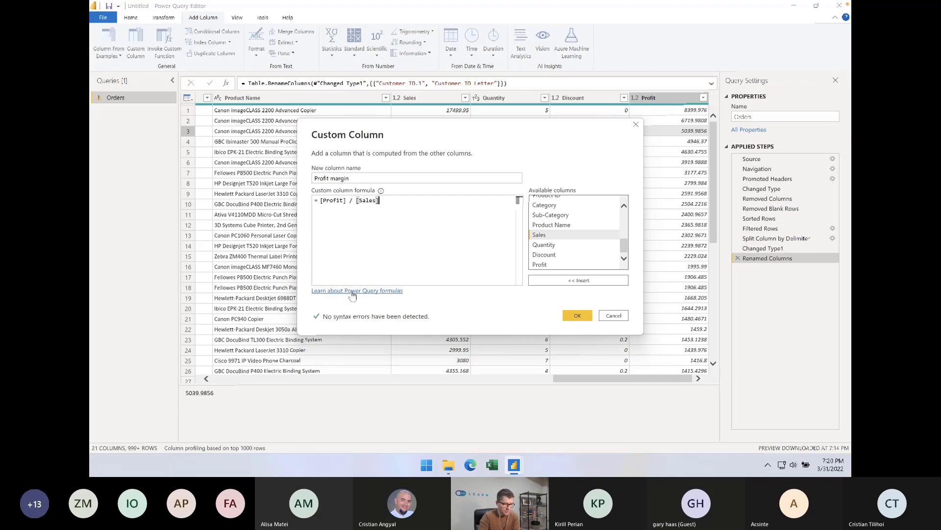
{"action": "left_click", "coordinate": [577, 316]}
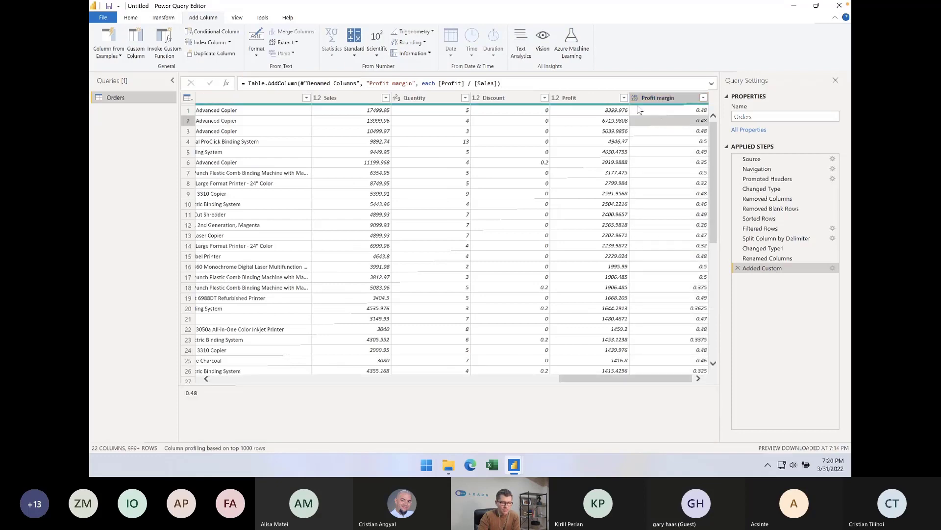
Set the Profit margin column's data type to Percentage, and close and apply the query changes to the report
{"action": "left_click", "coordinate": [635, 97]}
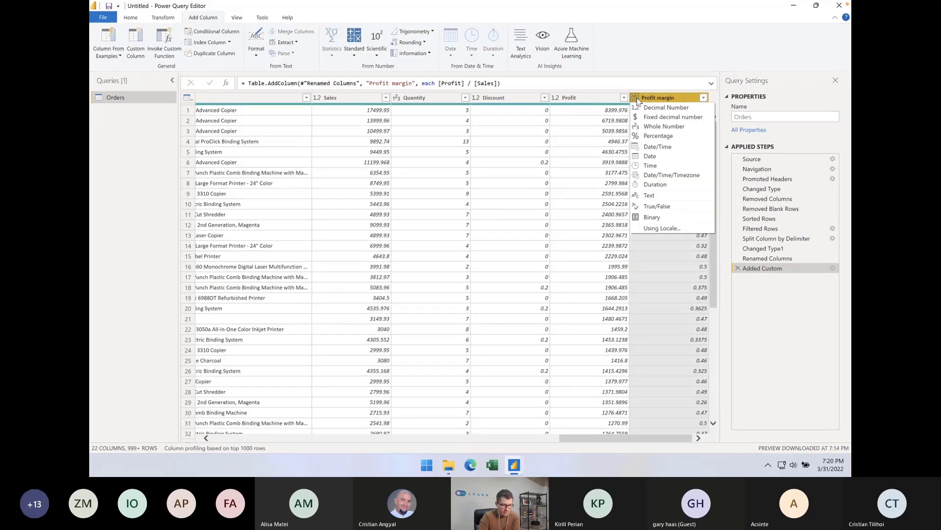
{"action": "left_click", "coordinate": [658, 136]}
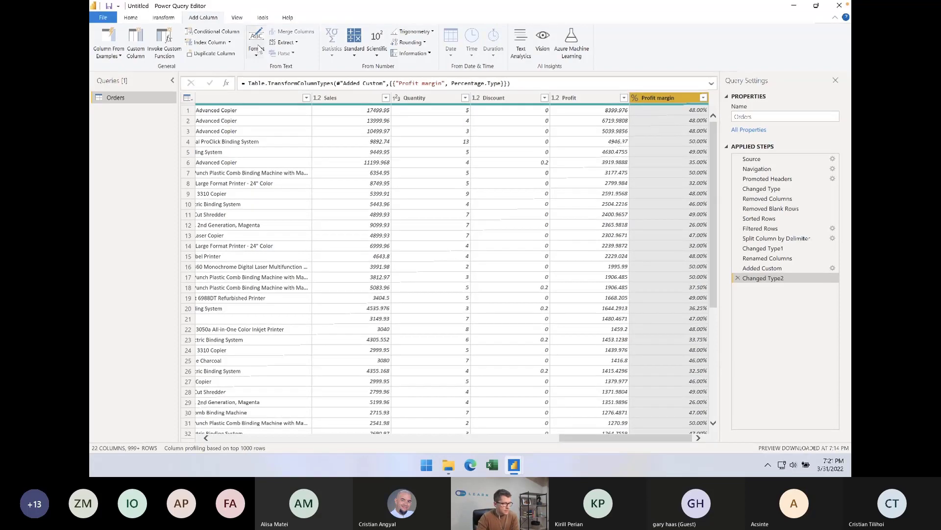
{"action": "left_click", "coordinate": [138, 19]}
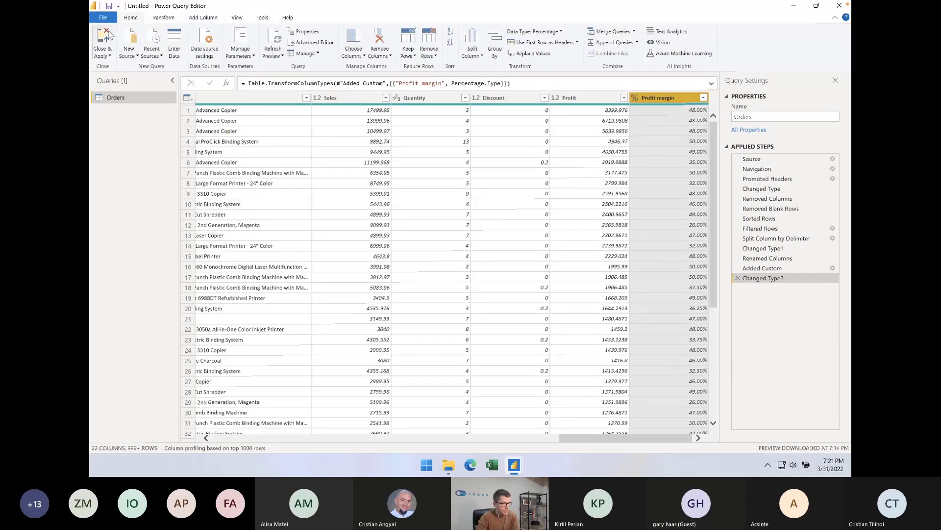
{"action": "left_click", "coordinate": [104, 38]}
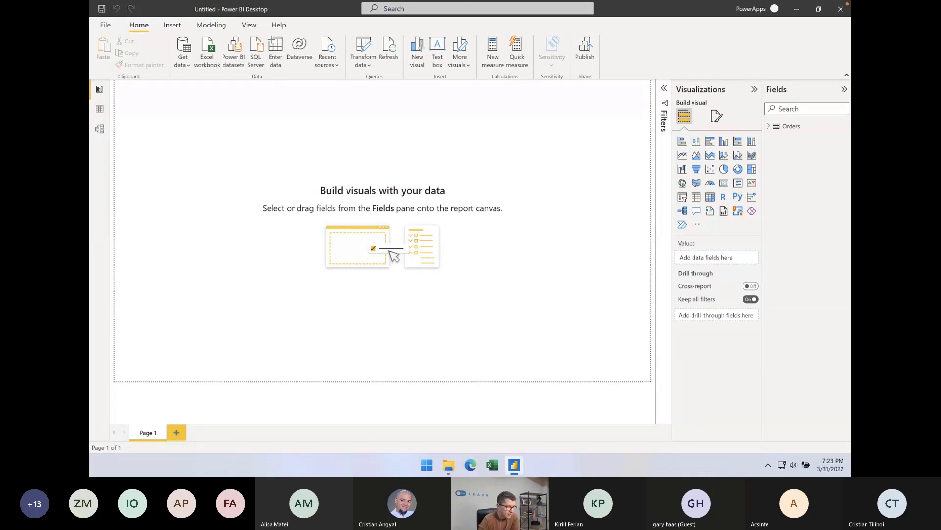
Import Sheet1 from the Excel workbook Dates.xlsx in the Webinar files folder and open it for transformation in Power Query Editor
{"action": "left_click", "coordinate": [184, 61]}
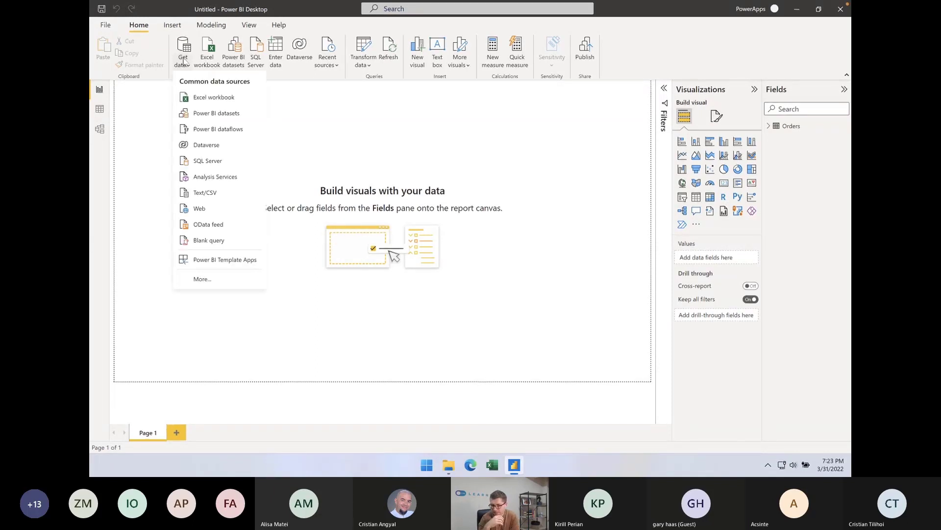
{"action": "left_click", "coordinate": [225, 98]}
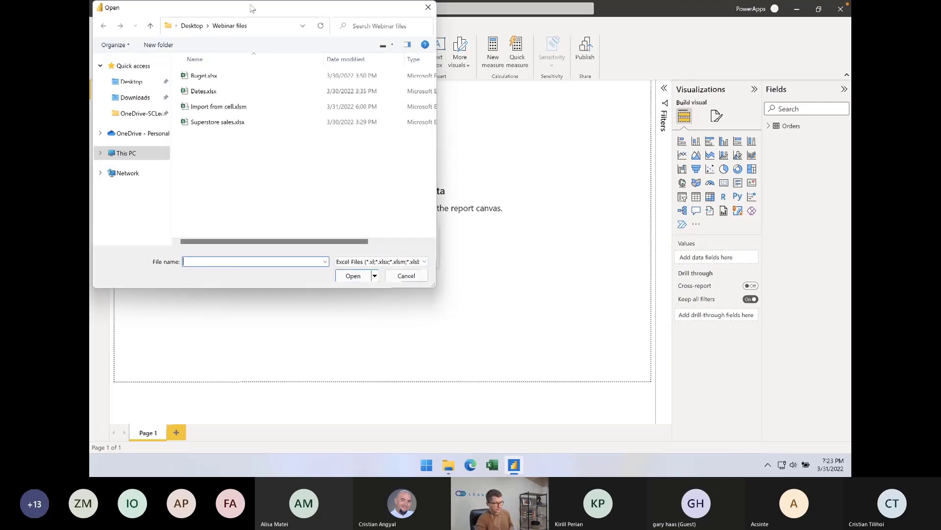
{"action": "left_click_drag", "start_coordinate": [252, 8], "coordinate": [444, 84]}
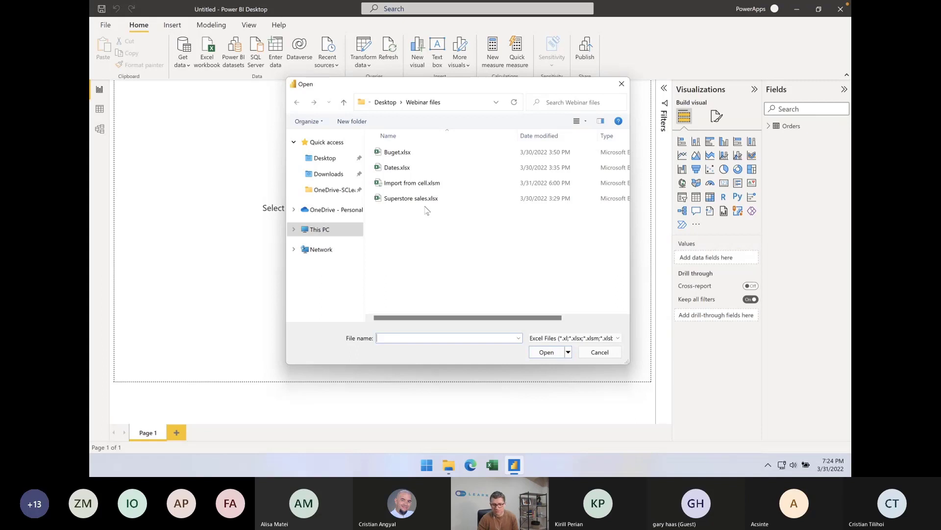
{"action": "left_click", "coordinate": [425, 207]}
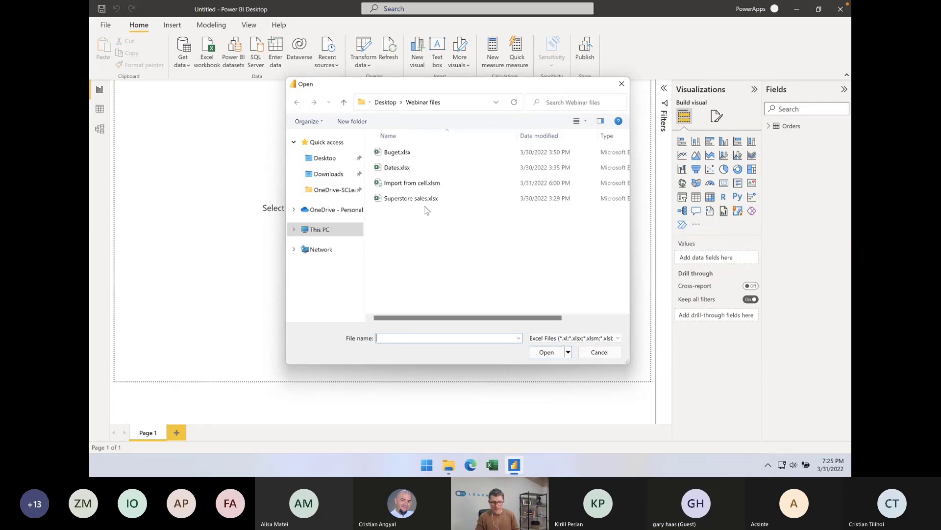
{"action": "key", "text": "Escape"}
{"action": "left_click", "coordinate": [213, 137]}
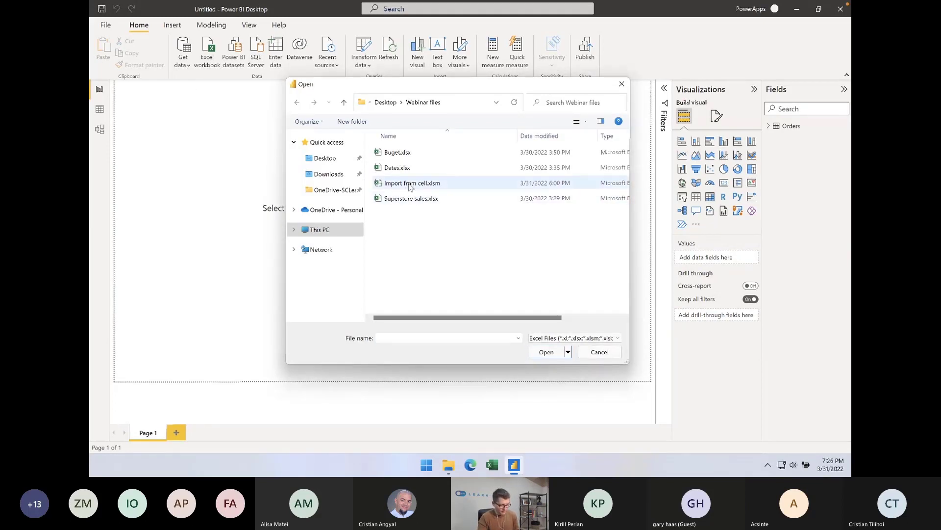
{"action": "left_click", "coordinate": [402, 168]}
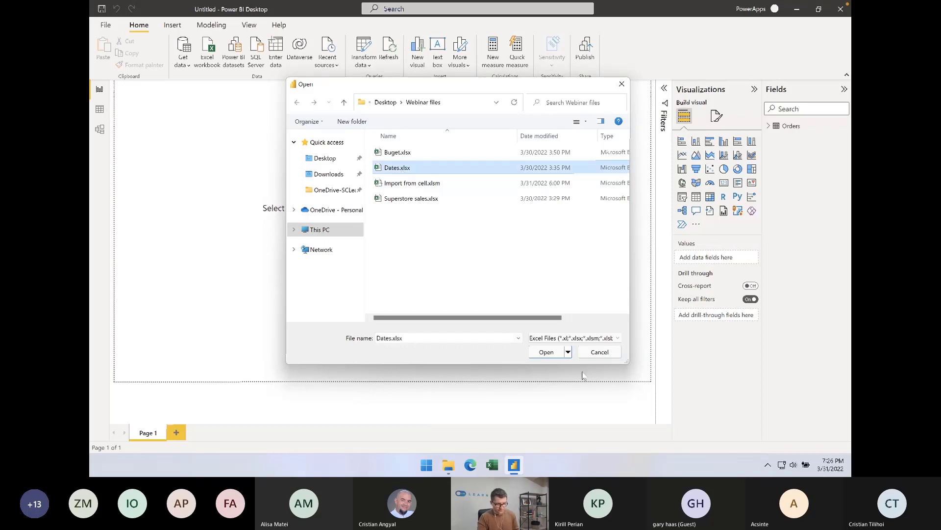
{"action": "left_click", "coordinate": [553, 353]}
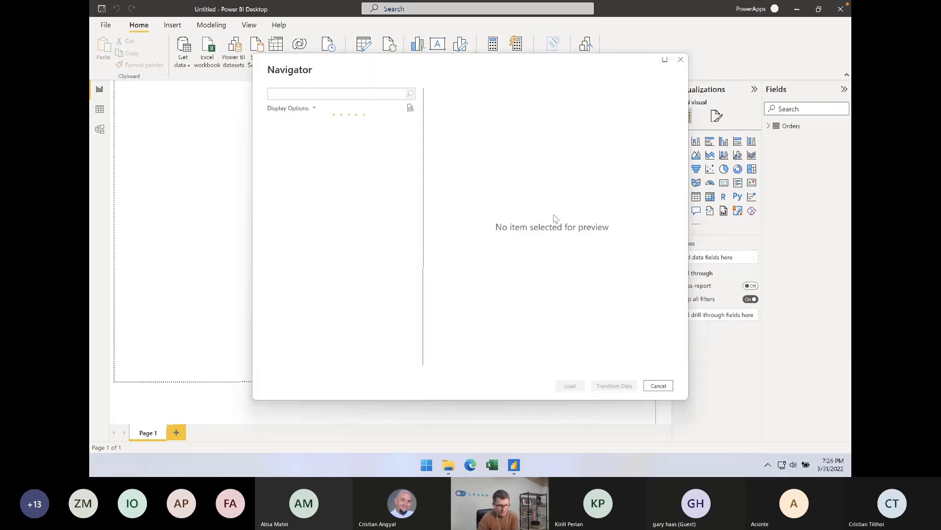
{"action": "left_click", "coordinate": [298, 139]}
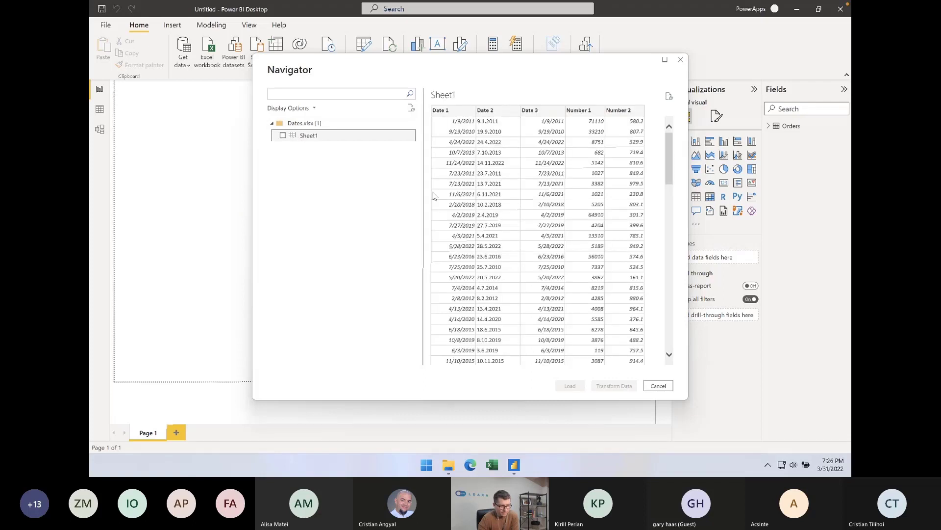
{"action": "left_click", "coordinate": [283, 135]}
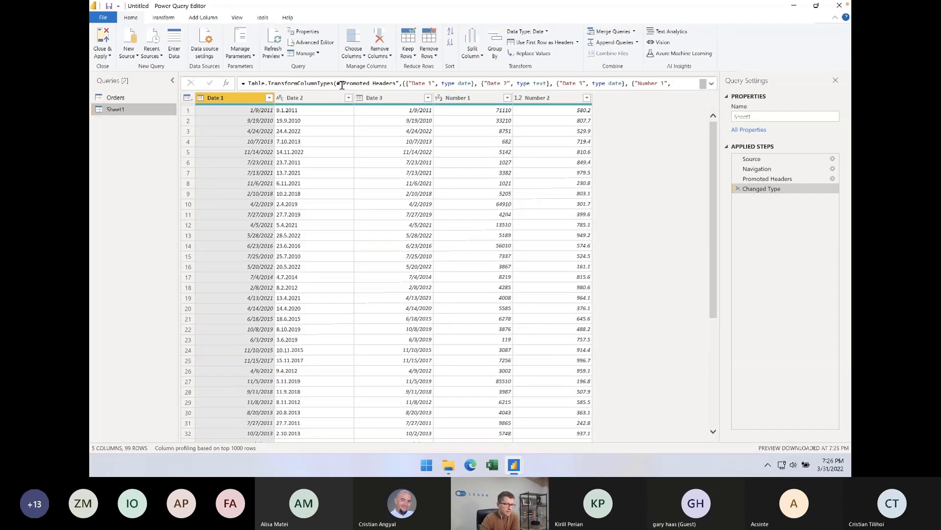
Examine the detected data types and values of the date columns and the Number 1 and Number 2 columns in Sheet1
{"action": "left_click", "coordinate": [316, 101]}
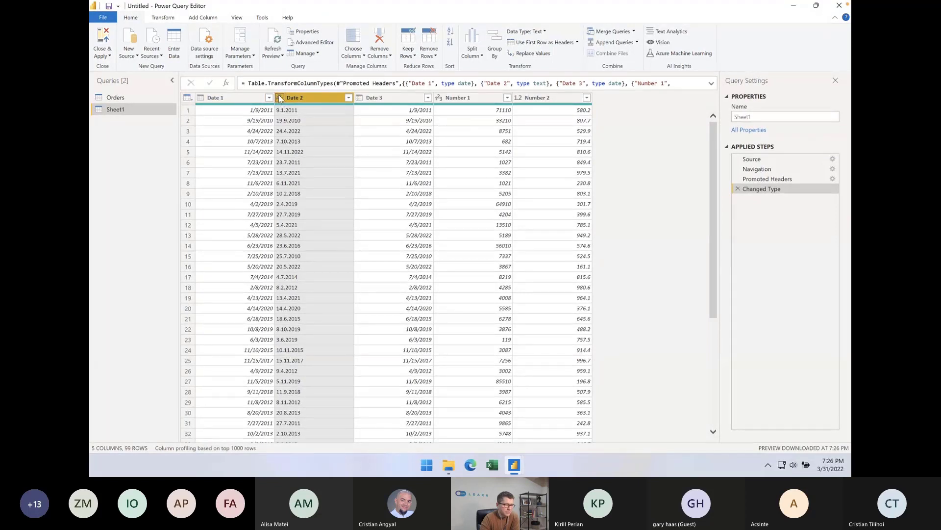
{"action": "left_click", "coordinate": [217, 100], "text": "ctrl"}
{"action": "left_click", "coordinate": [233, 100], "text": "ctrl"}
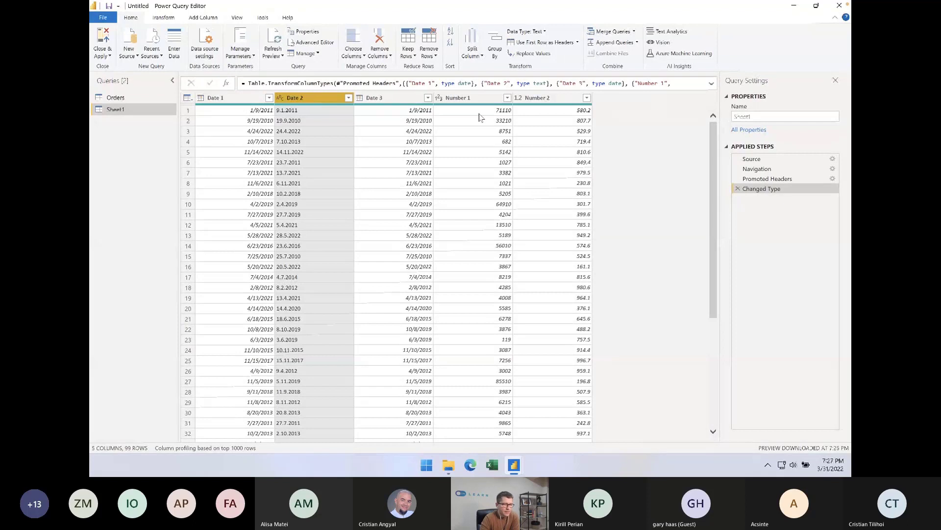
{"action": "left_click", "coordinate": [446, 143]}
{"action": "left_click", "coordinate": [496, 110]}
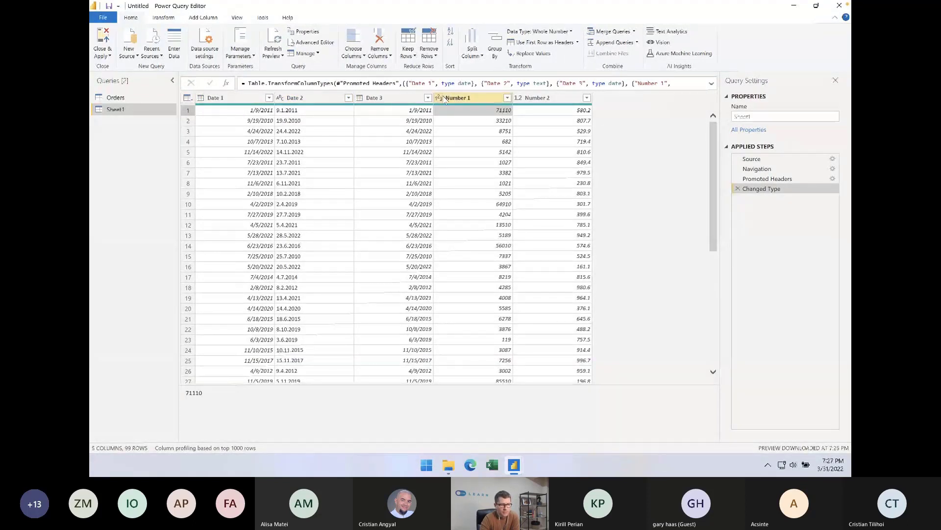
{"action": "left_click", "coordinate": [550, 113]}
{"action": "left_click", "coordinate": [484, 111]}
{"action": "left_click", "coordinate": [493, 133]}
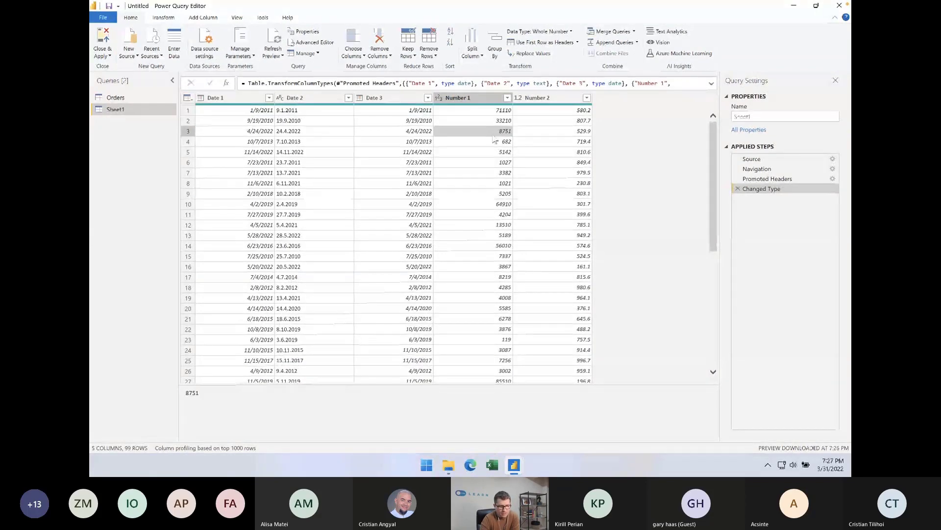
Delete the Changed Type step from the Sheet1 query and inspect the untyped values in Number 1 and Date 1
{"action": "left_click", "coordinate": [738, 188]}
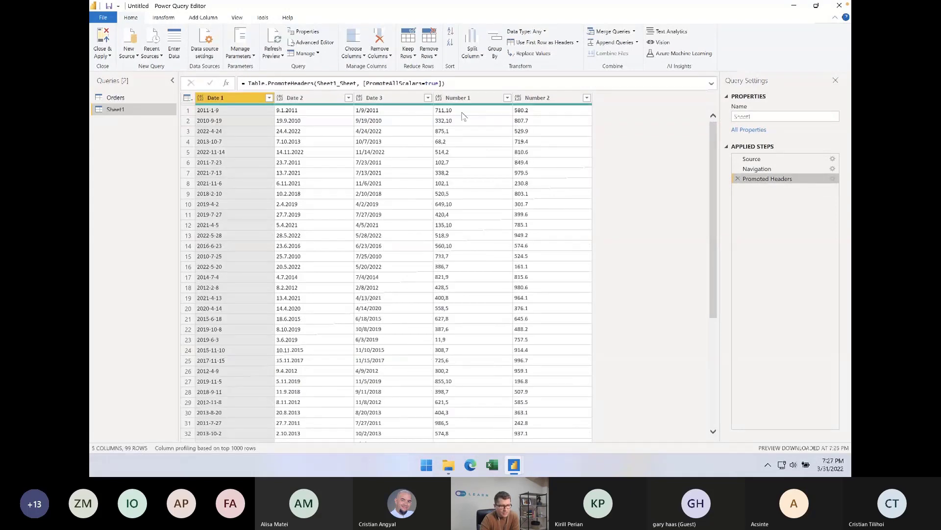
{"action": "left_click", "coordinate": [450, 112]}
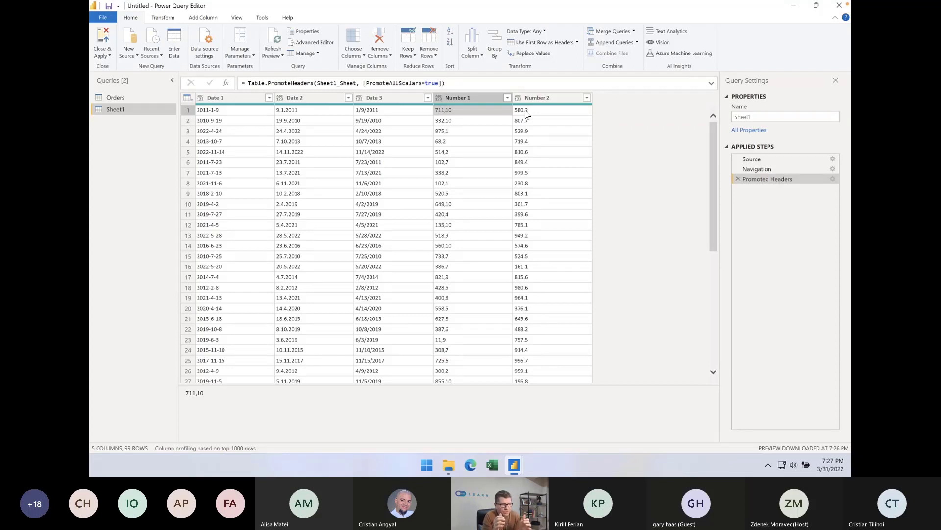
{"action": "left_click", "coordinate": [224, 121]}
{"action": "left_click", "coordinate": [469, 100]}
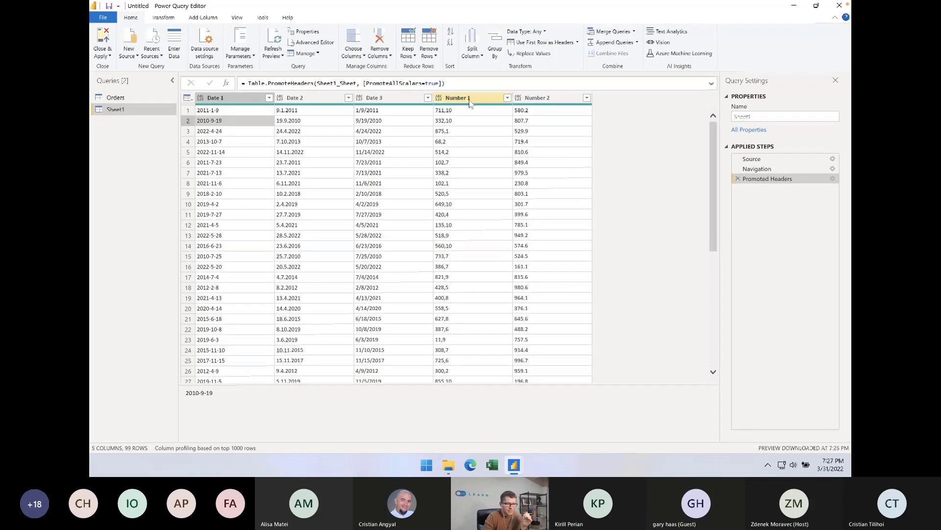
Try setting the Date 1 column's data type to Date in the Sheet1 query
{"action": "left_click", "coordinate": [304, 100]}
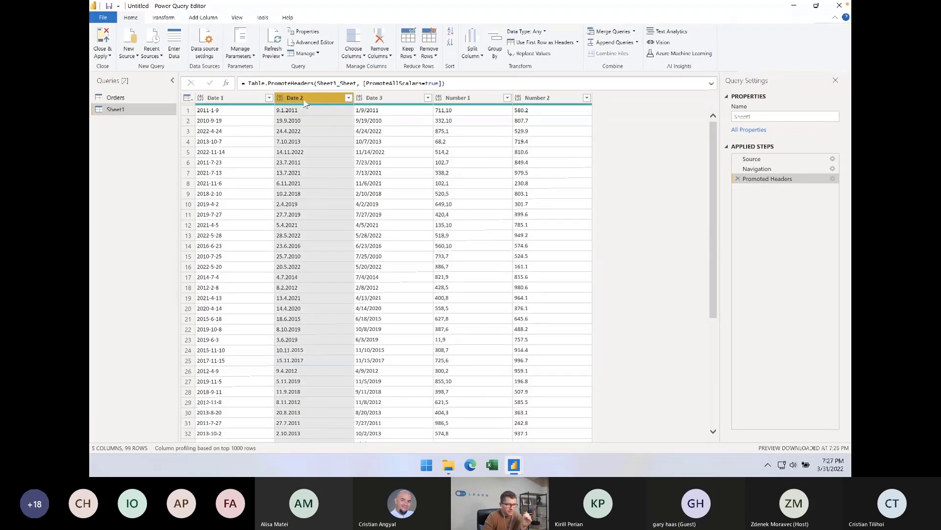
{"action": "left_click", "coordinate": [237, 152]}
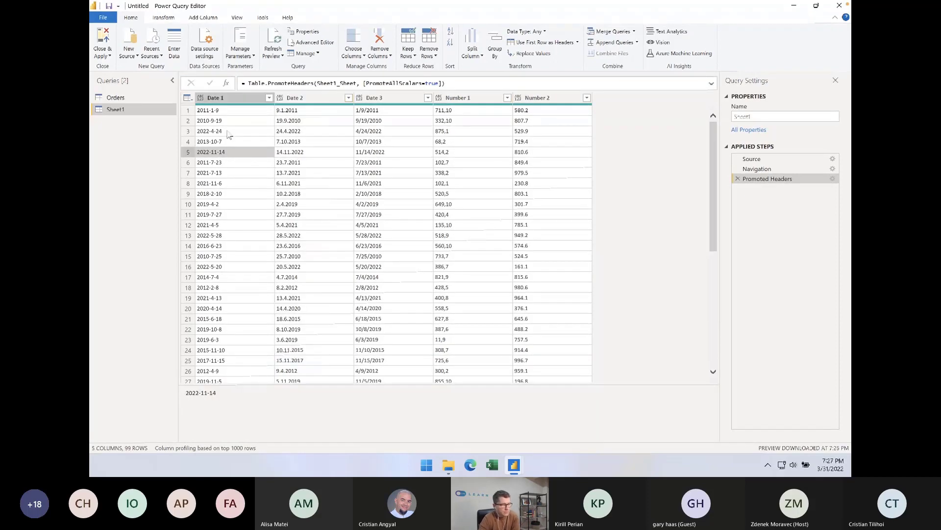
{"action": "left_click", "coordinate": [201, 99]}
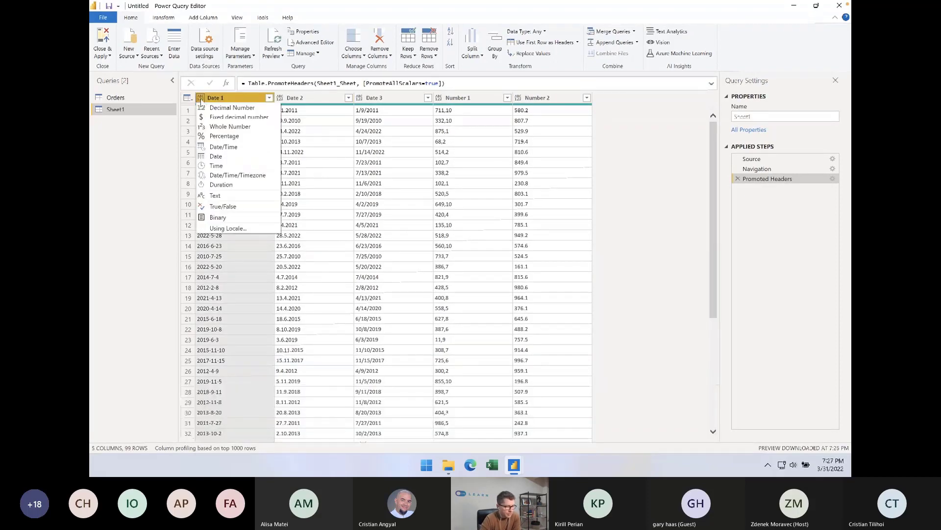
{"action": "left_click", "coordinate": [220, 159]}
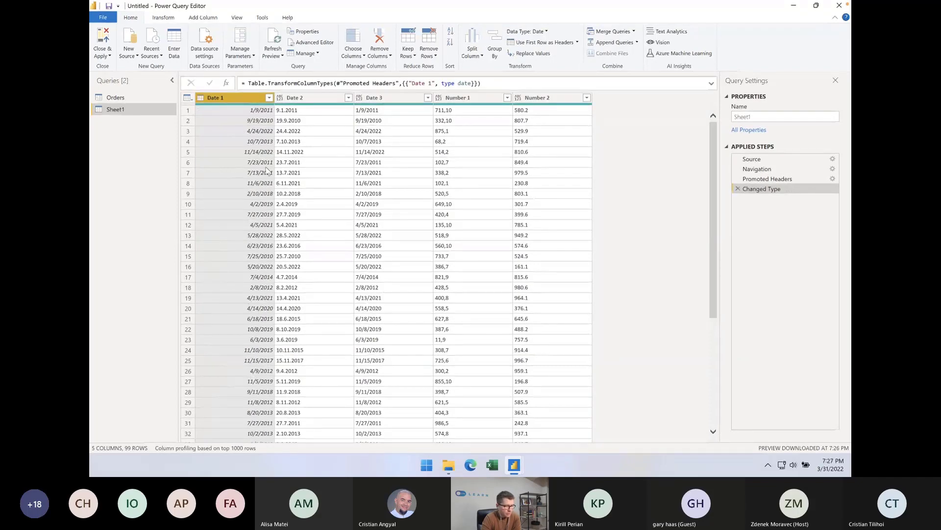
Try setting the Date 2 column's data type to Date, and remove the Changed Type step
{"action": "left_click", "coordinate": [306, 133]}
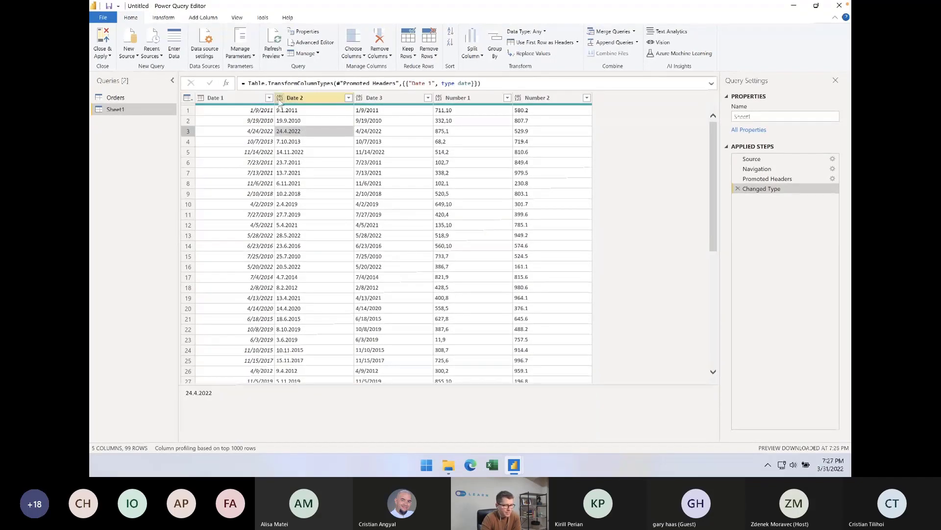
{"action": "left_click", "coordinate": [281, 100]}
{"action": "left_click", "coordinate": [281, 99]}
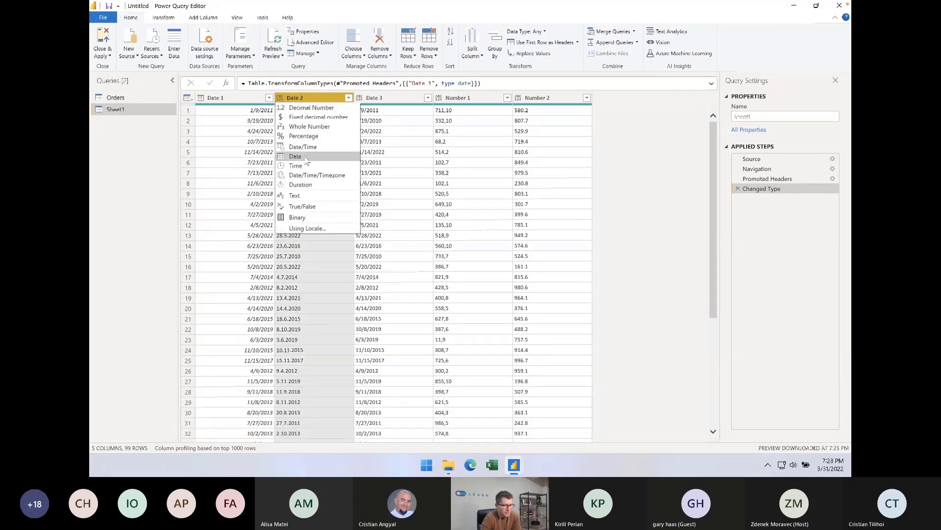
{"action": "left_click", "coordinate": [296, 156]}
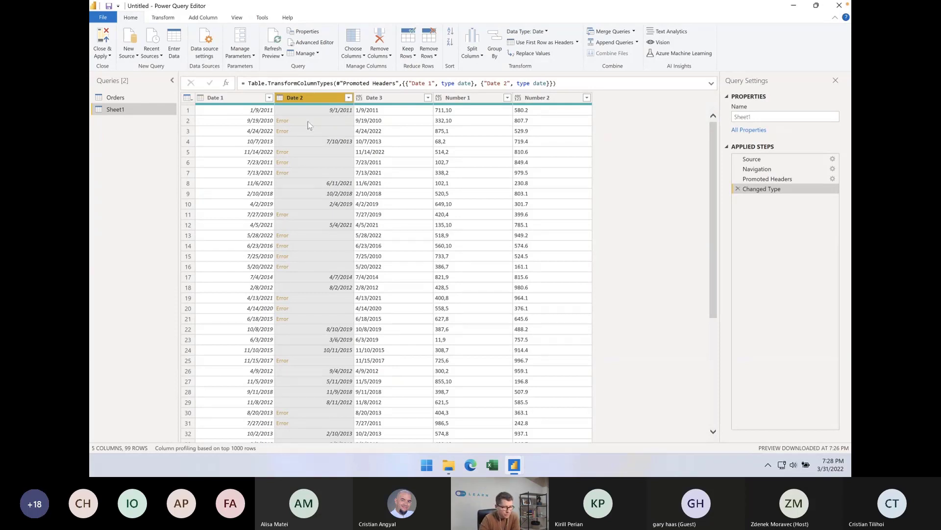
{"action": "left_click", "coordinate": [738, 189]}
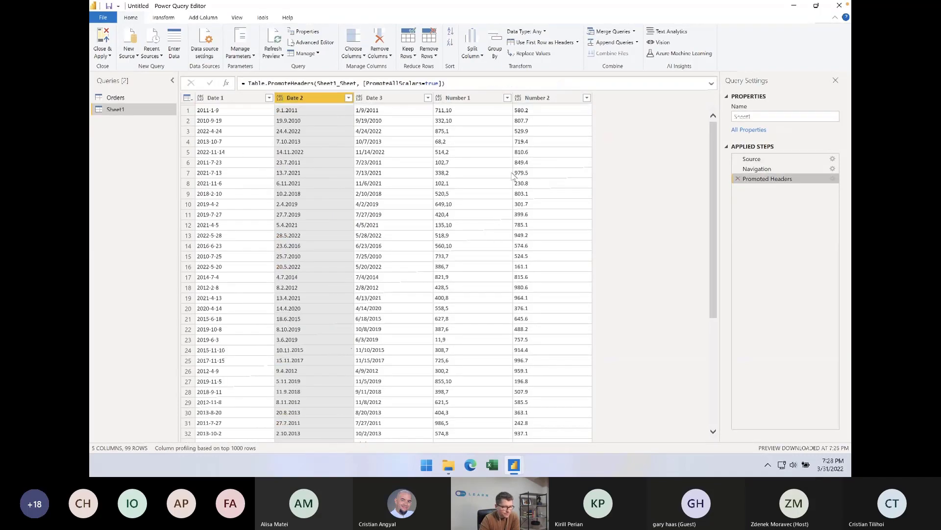
Check the original day-first values in Date 2 and try converting only that column to Date
{"action": "left_click", "coordinate": [289, 125]}
{"action": "left_click", "coordinate": [286, 131]}
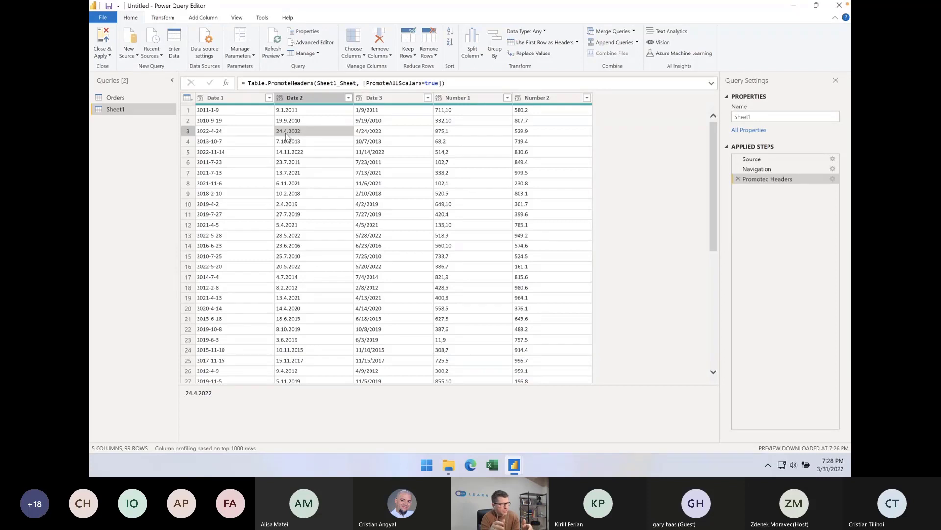
{"action": "left_click", "coordinate": [280, 100]}
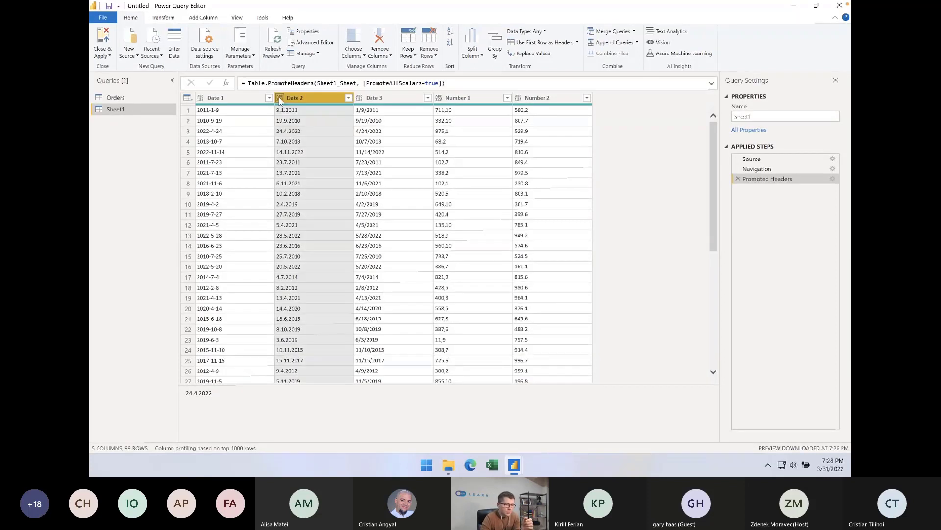
{"action": "left_click", "coordinate": [280, 99]}
{"action": "left_click", "coordinate": [301, 158]}
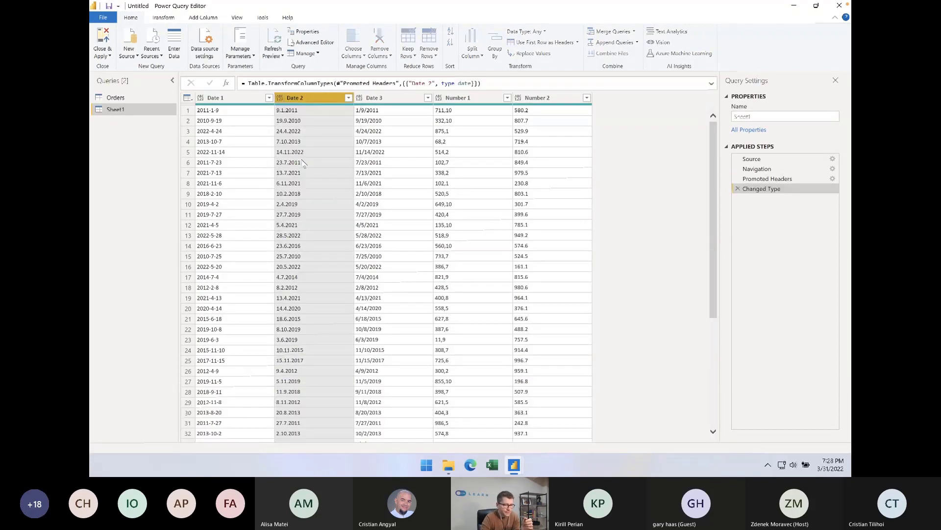
Inspect the first converted date and the error details in row 2 of Date 2, and delete the Changed Type step
{"action": "left_click", "coordinate": [335, 112]}
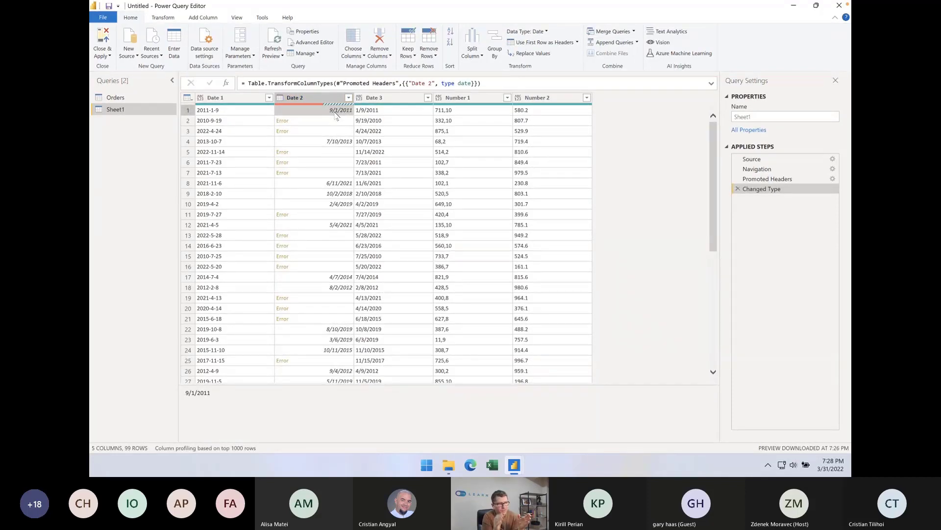
{"action": "left_click", "coordinate": [331, 123]}
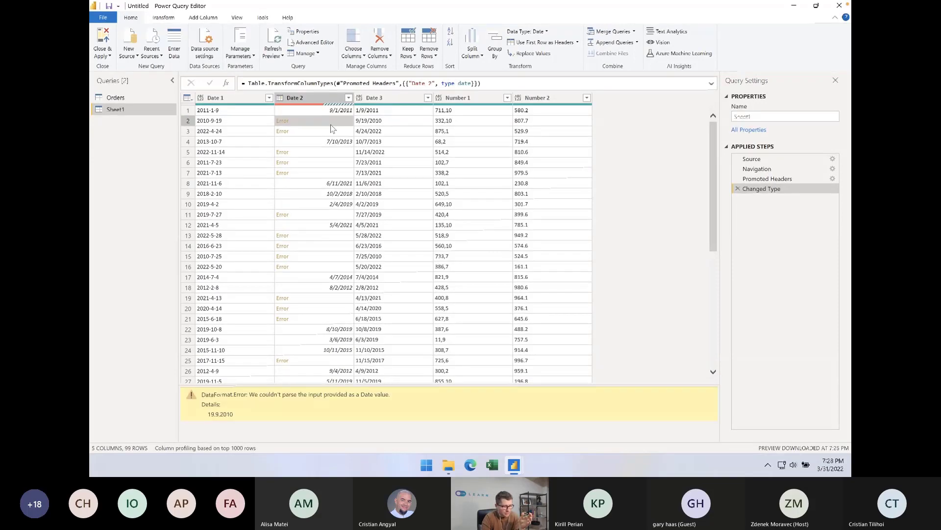
{"action": "double_click", "coordinate": [213, 414]}
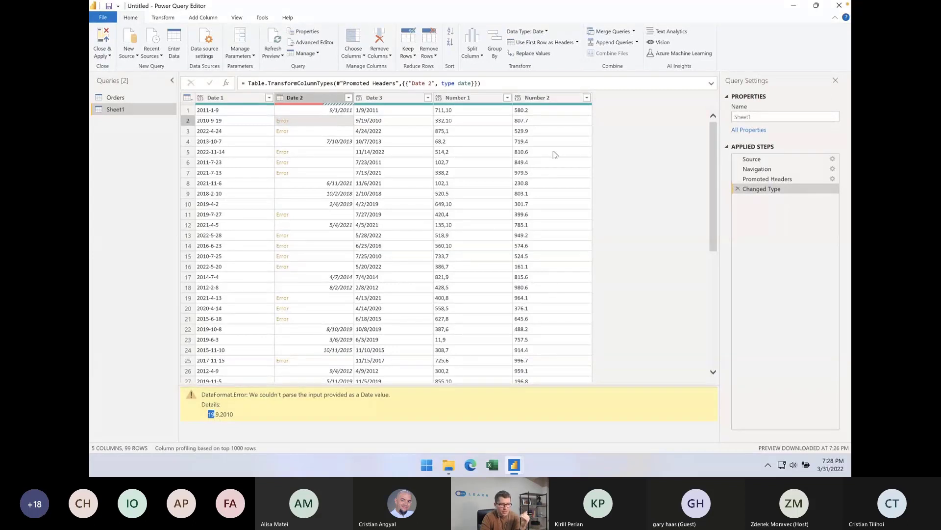
{"action": "left_click", "coordinate": [738, 189]}
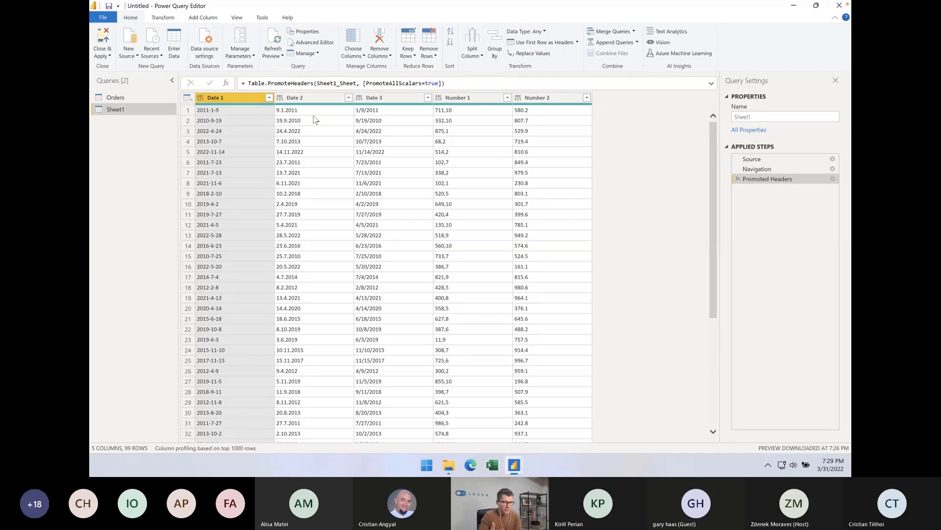
Check the import locale in the current file's regional settings and close the options without changing it
{"action": "left_click", "coordinate": [290, 112]}
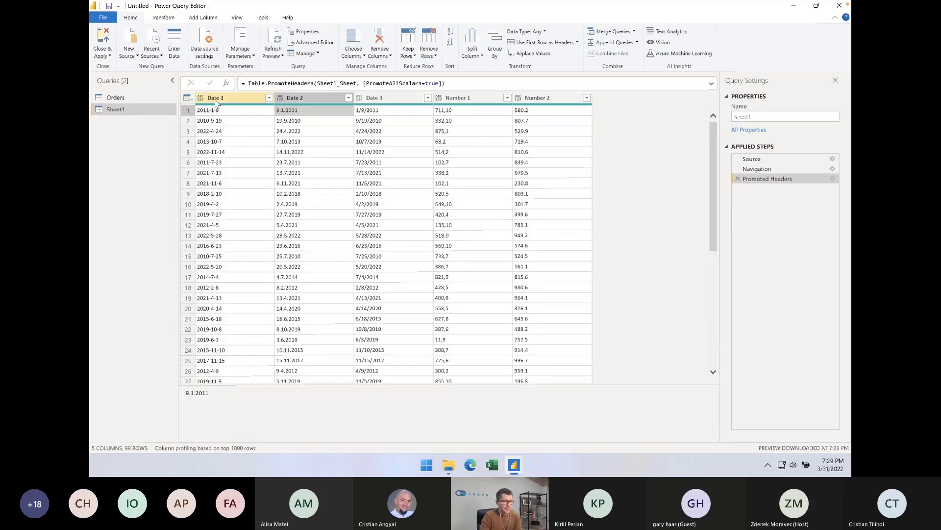
{"action": "left_click", "coordinate": [102, 19]}
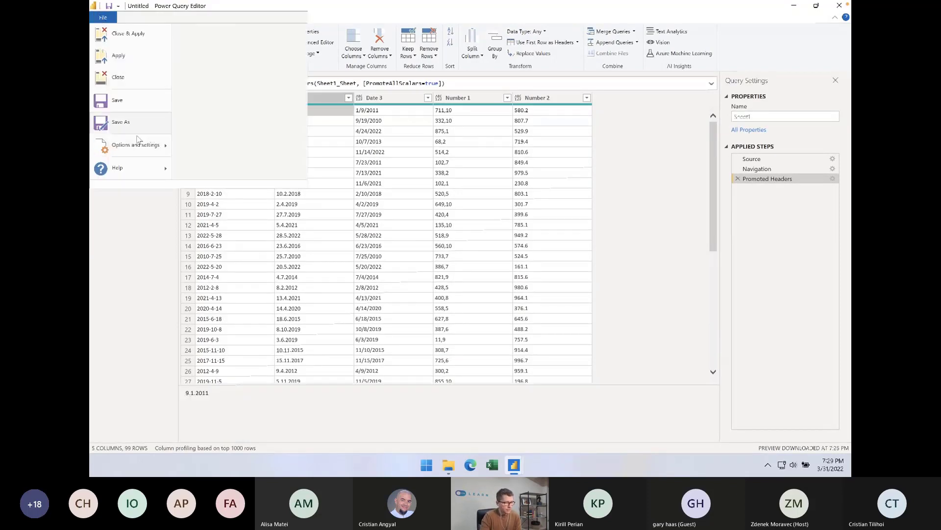
{"action": "mouse_move", "coordinate": [138, 145]}
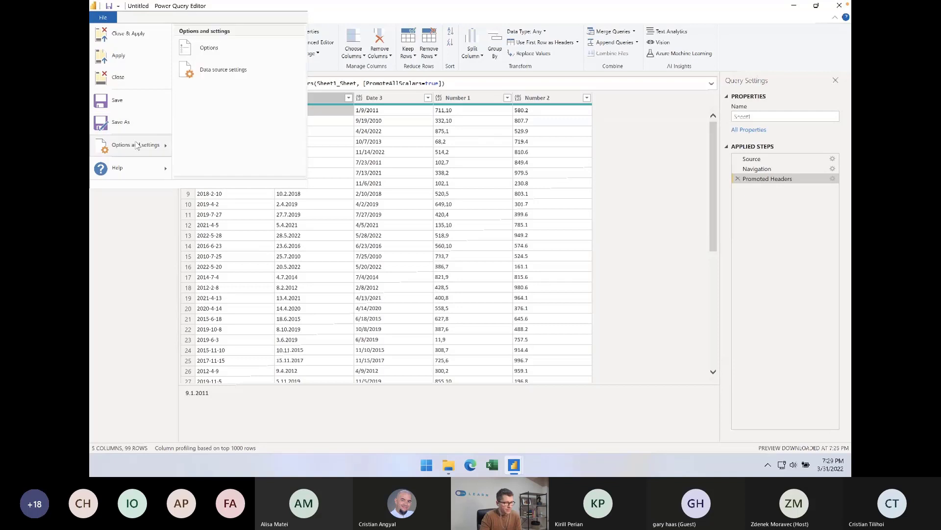
{"action": "left_click", "coordinate": [206, 49]}
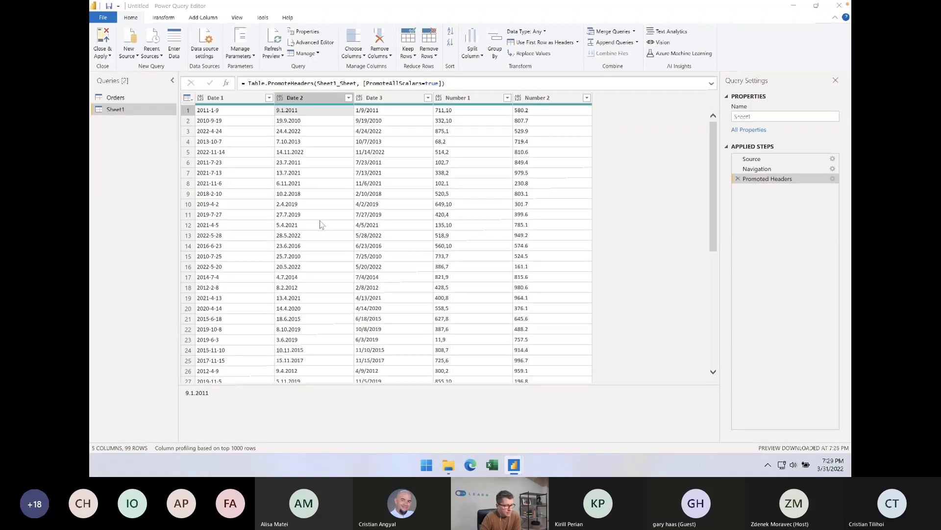
{"action": "left_click", "coordinate": [351, 325]}
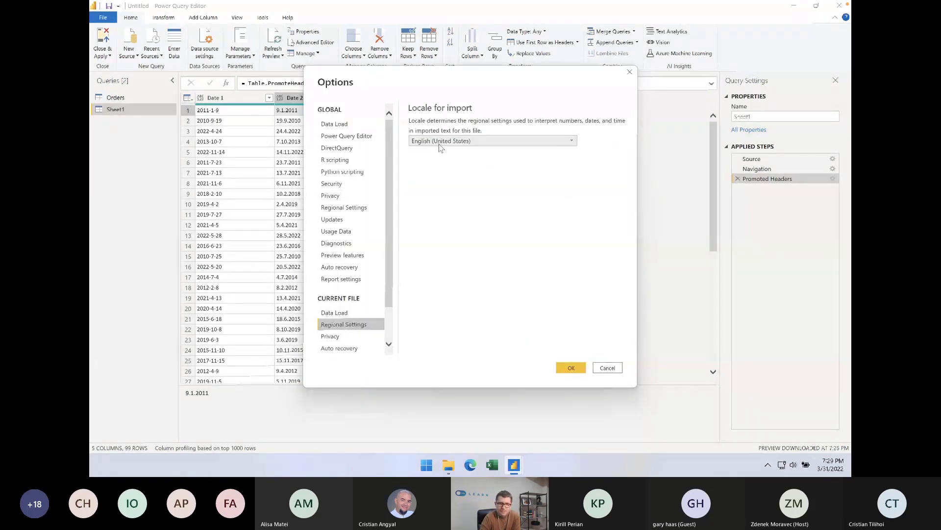
{"action": "left_click", "coordinate": [633, 73]}
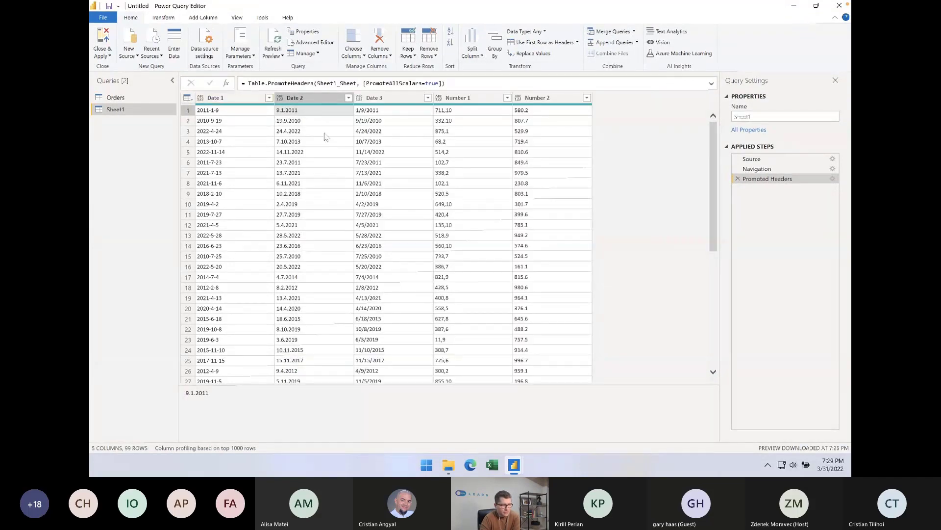
Set Date 1's data type to Date, and convert Date 2 to Date using the Romanian (Romania) locale
{"action": "left_click", "coordinate": [201, 97]}
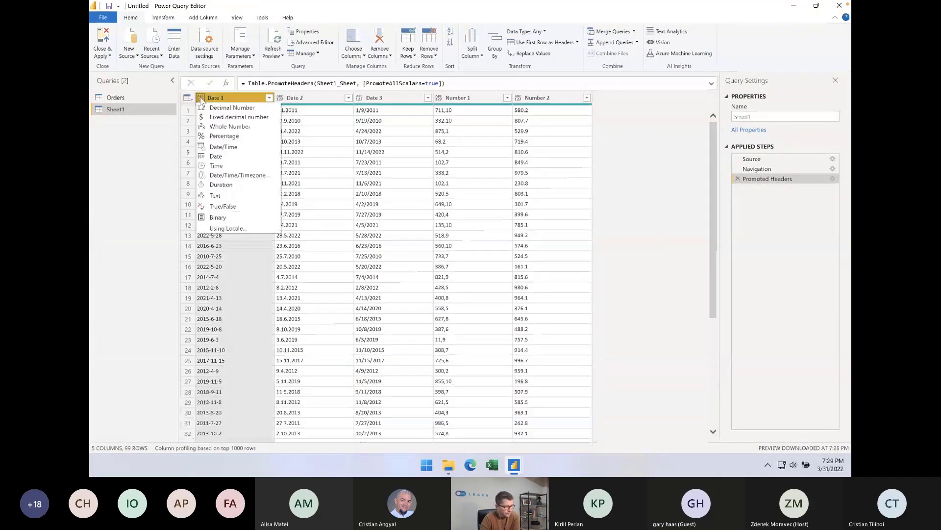
{"action": "left_click", "coordinate": [215, 156]}
{"action": "left_click", "coordinate": [281, 98]}
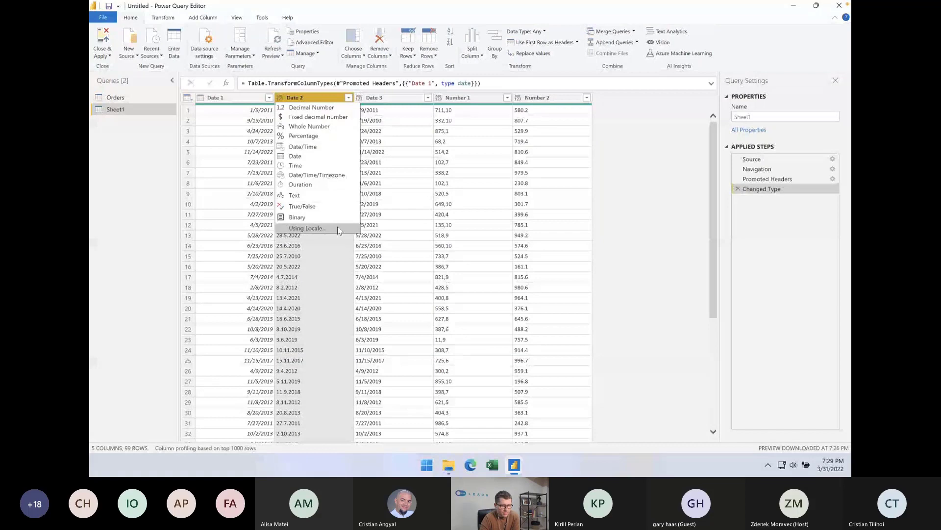
{"action": "left_click", "coordinate": [307, 228]}
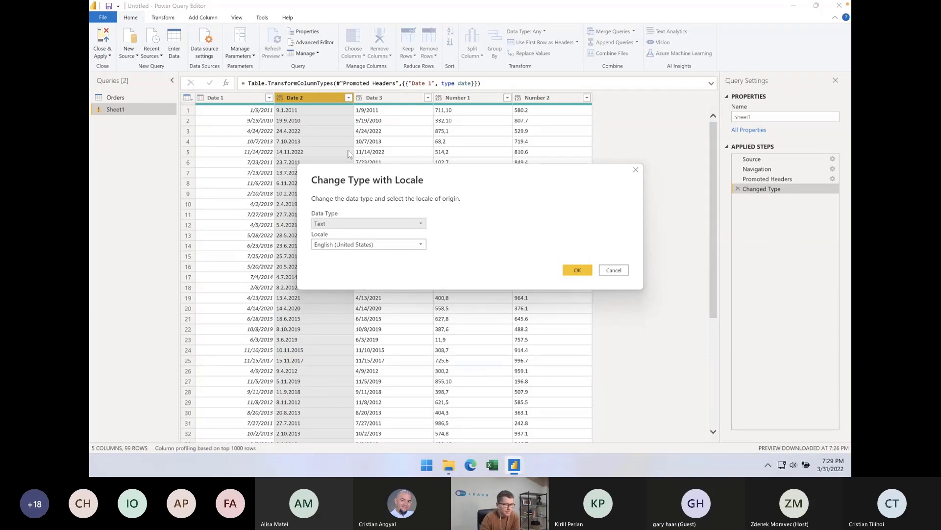
{"action": "left_click", "coordinate": [422, 223]}
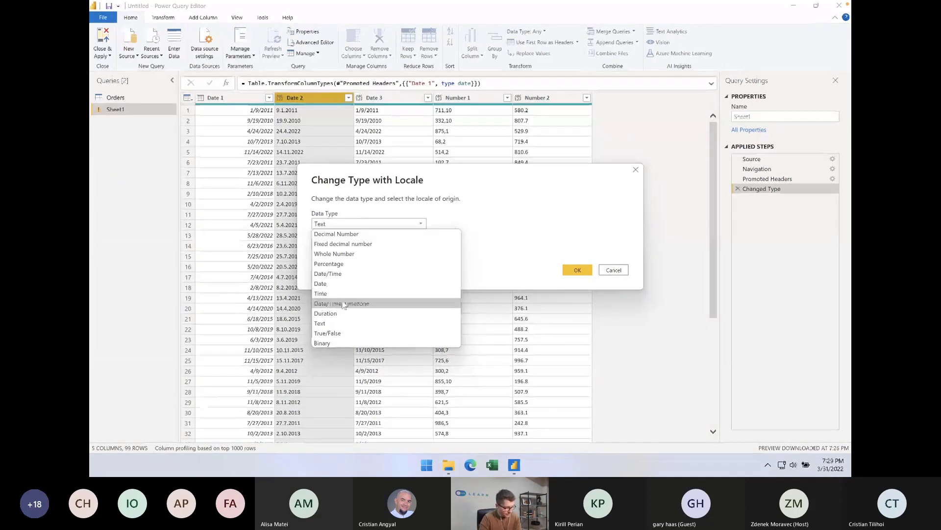
{"action": "left_click", "coordinate": [343, 283]}
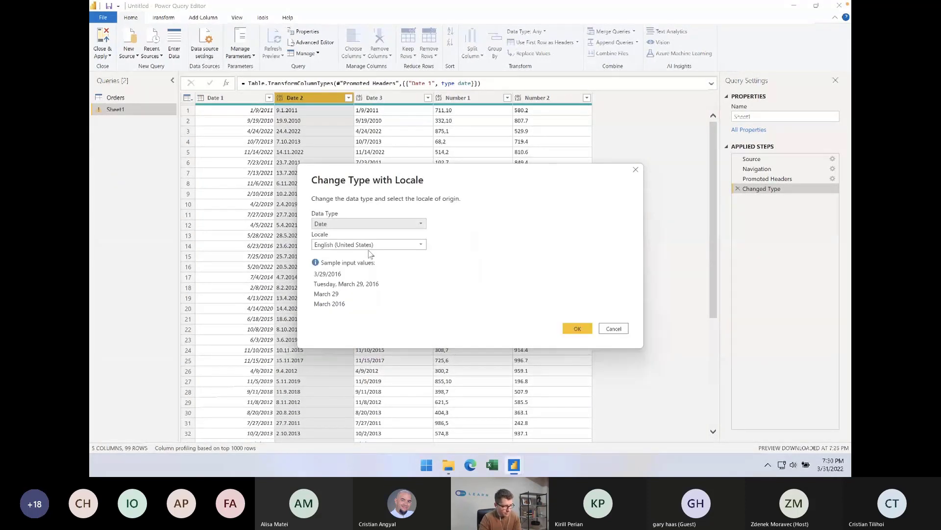
{"action": "left_click", "coordinate": [375, 245]}
{"action": "key", "text": "r"}
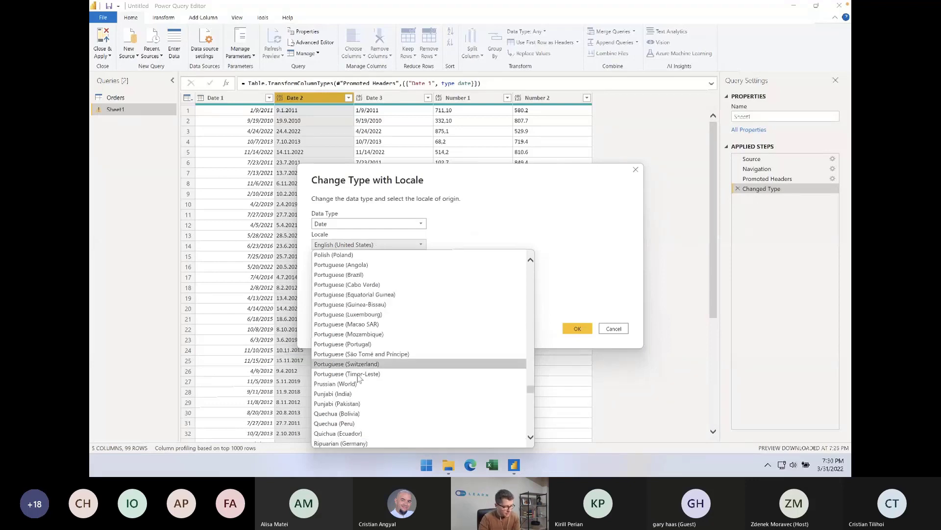
{"action": "scroll", "coordinate": [359, 384], "scroll_direction": "down", "scroll_amount": 1}
{"action": "scroll", "coordinate": [359, 385], "scroll_direction": "down", "scroll_amount": 1}
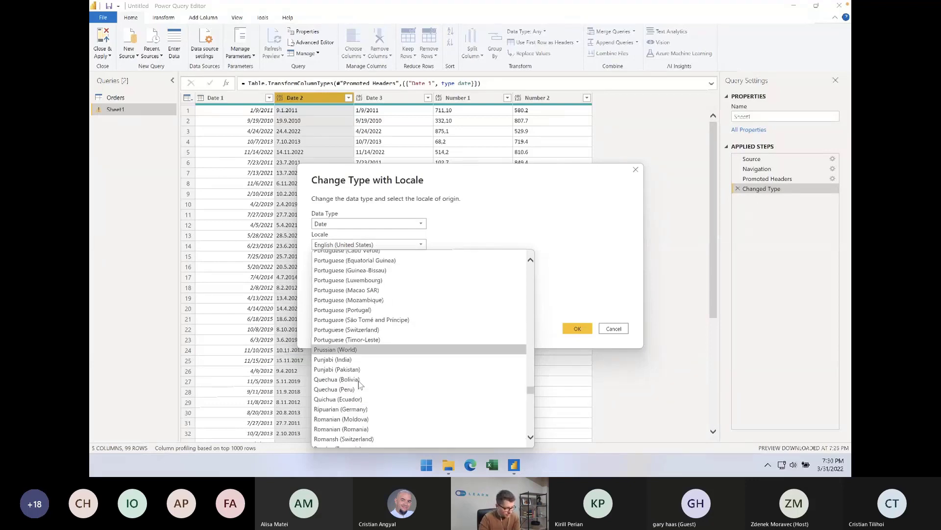
{"action": "left_click", "coordinate": [360, 430]}
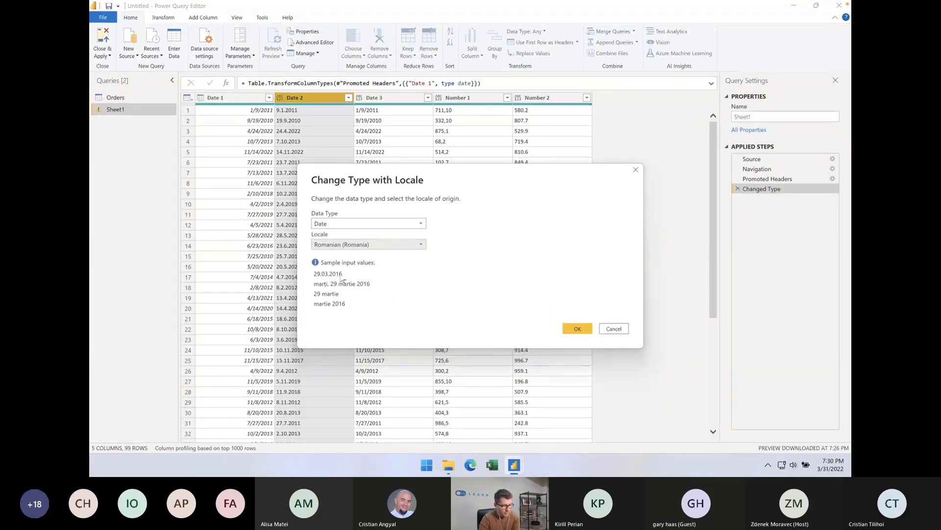
{"action": "left_click", "coordinate": [578, 329]}
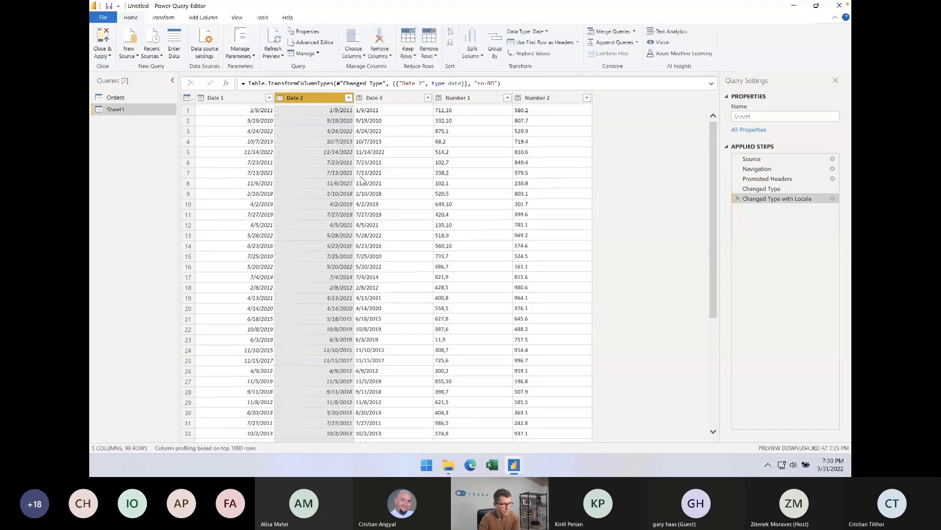
Set the Date 3 column's data type to Date and inspect the first value in Number 1
{"action": "left_click", "coordinate": [395, 121]}
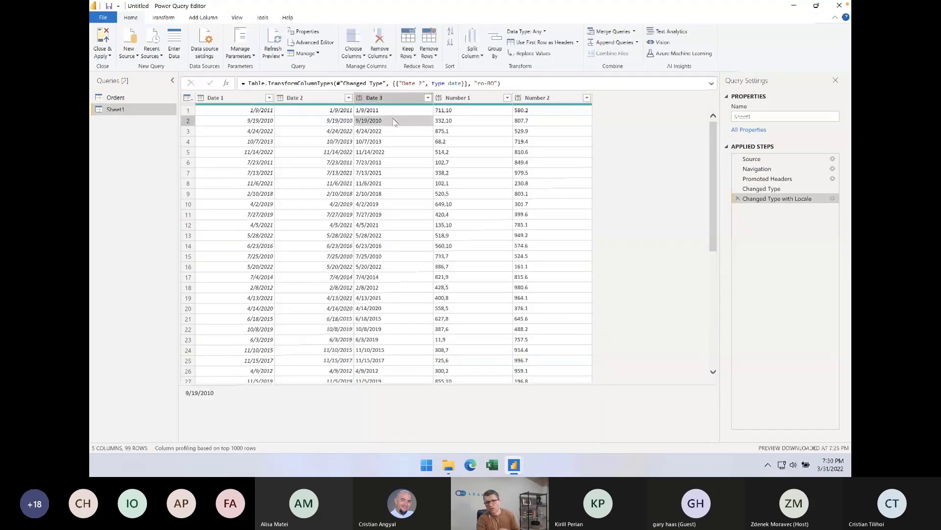
{"action": "left_click", "coordinate": [369, 112]}
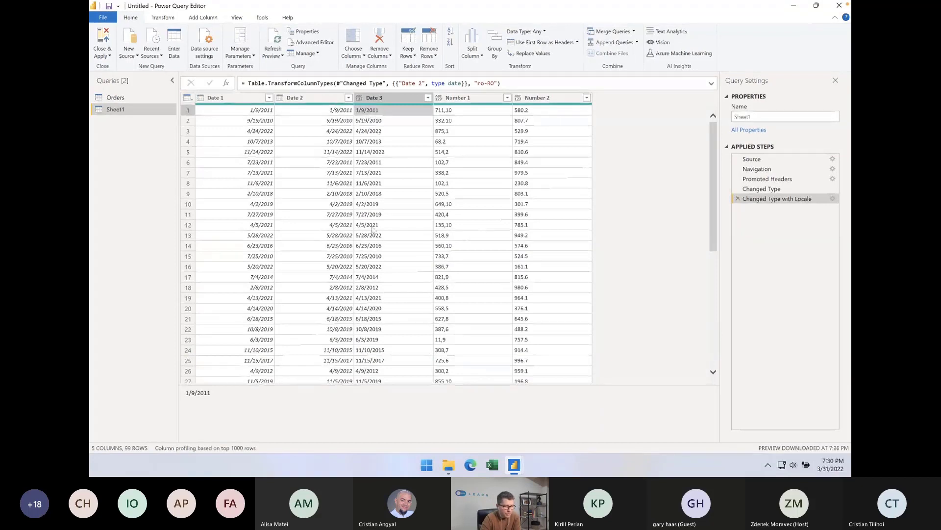
{"action": "left_click", "coordinate": [359, 97]}
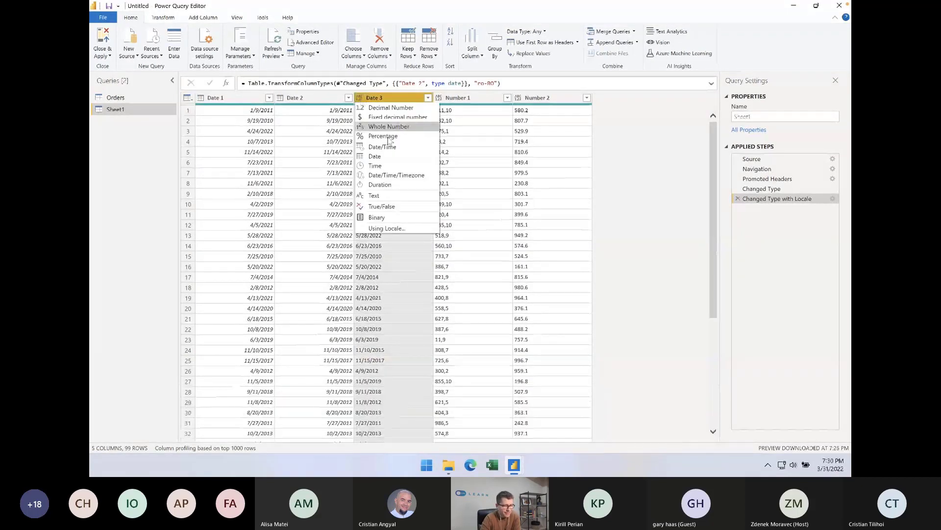
{"action": "left_click", "coordinate": [396, 158]}
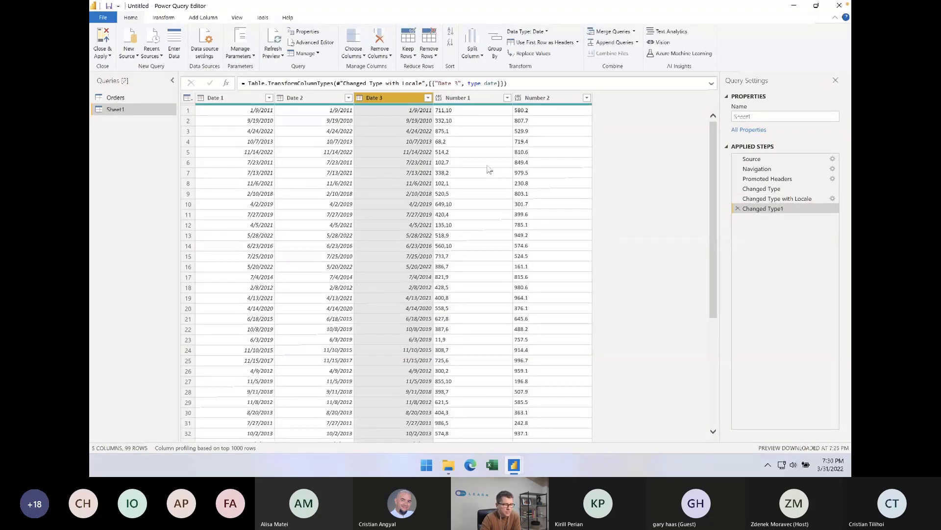
{"action": "left_click", "coordinate": [462, 110]}
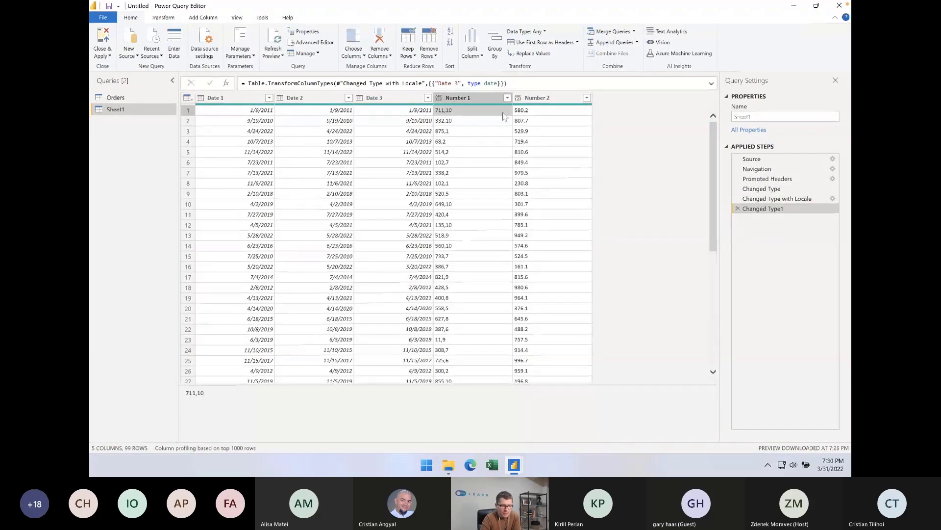
Set Number 2's data type to Decimal Number, and convert Number 1 to Decimal Number using the Romanian (Romania) locale
{"action": "left_click", "coordinate": [520, 98]}
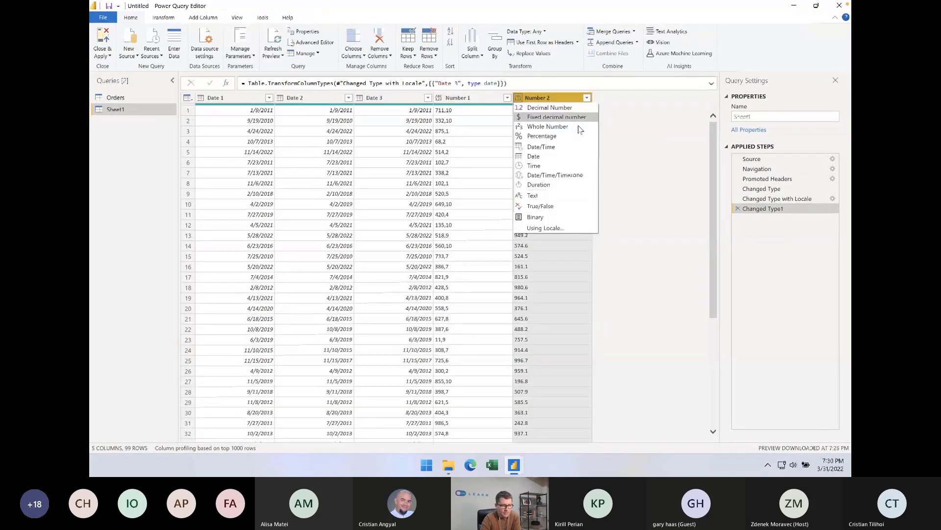
{"action": "left_click", "coordinate": [562, 108]}
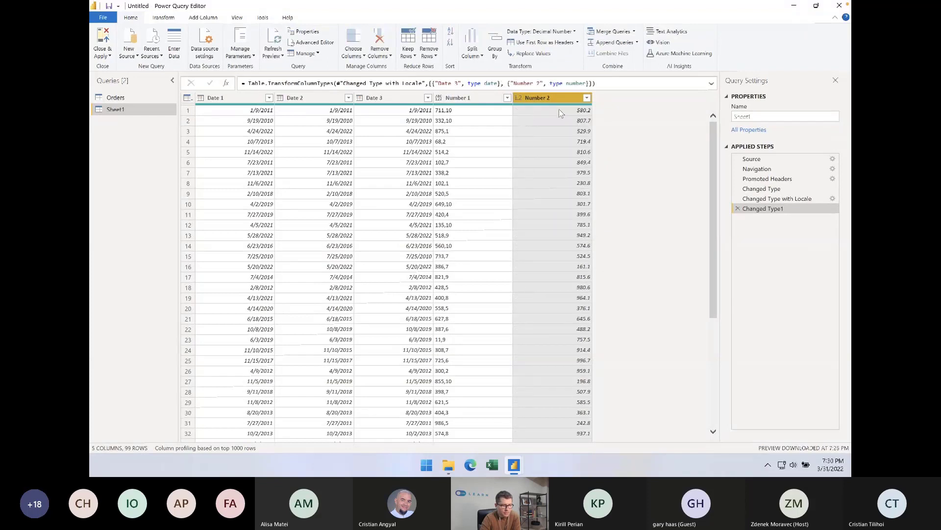
{"action": "left_click", "coordinate": [456, 98]}
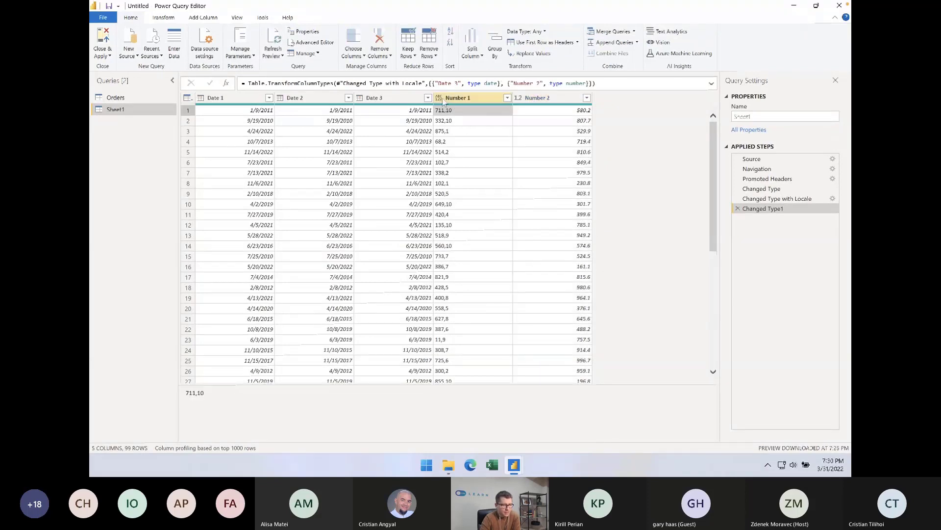
{"action": "left_click", "coordinate": [438, 98]}
{"action": "left_click", "coordinate": [457, 229]}
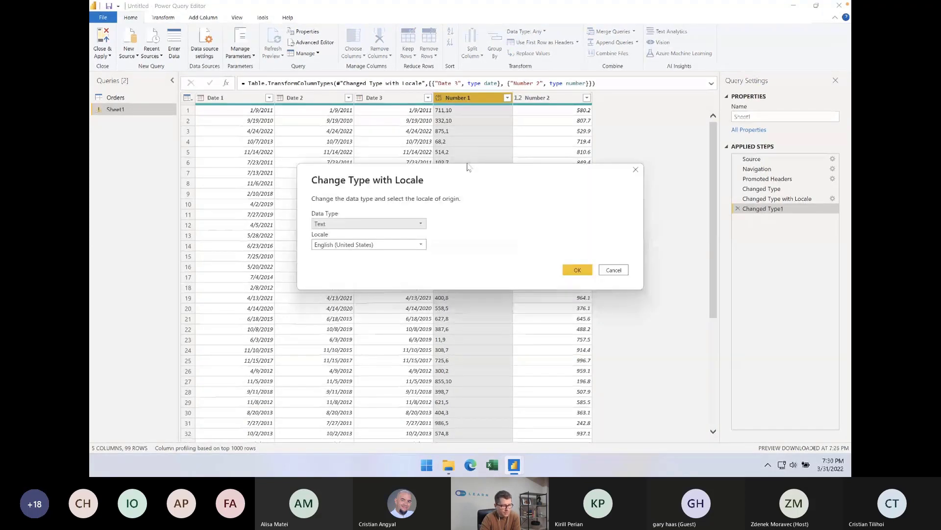
{"action": "left_click", "coordinate": [346, 225]}
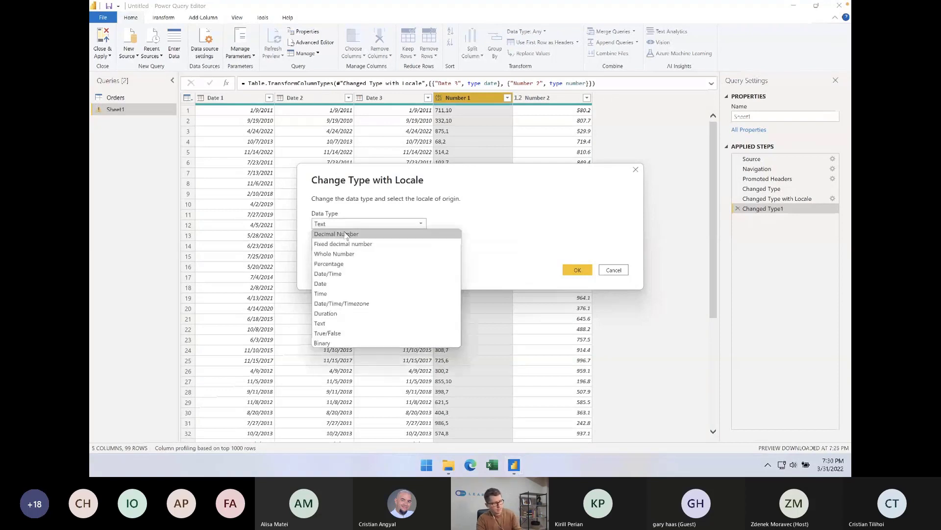
{"action": "left_click", "coordinate": [347, 234]}
{"action": "left_click", "coordinate": [347, 245]}
{"action": "type", "text": "ro"}
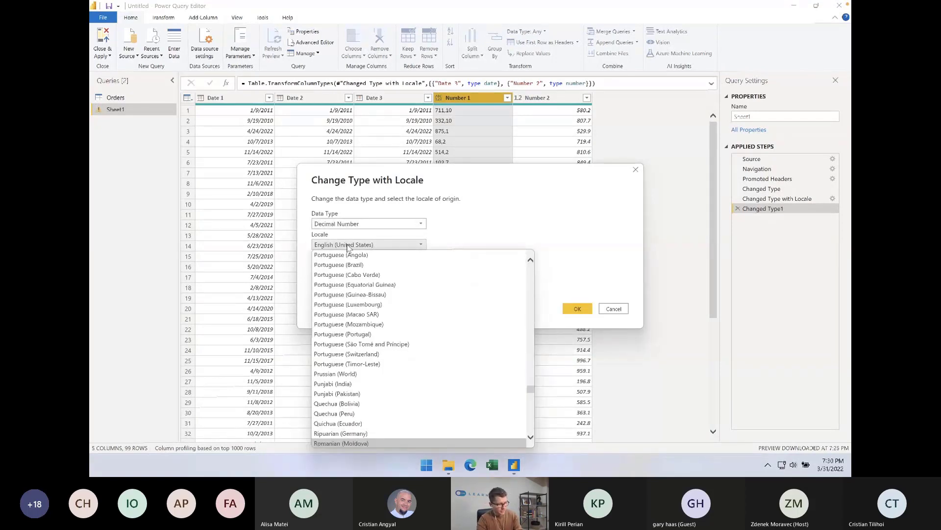
{"action": "scroll", "coordinate": [361, 314], "scroll_direction": "down", "scroll_amount": 1}
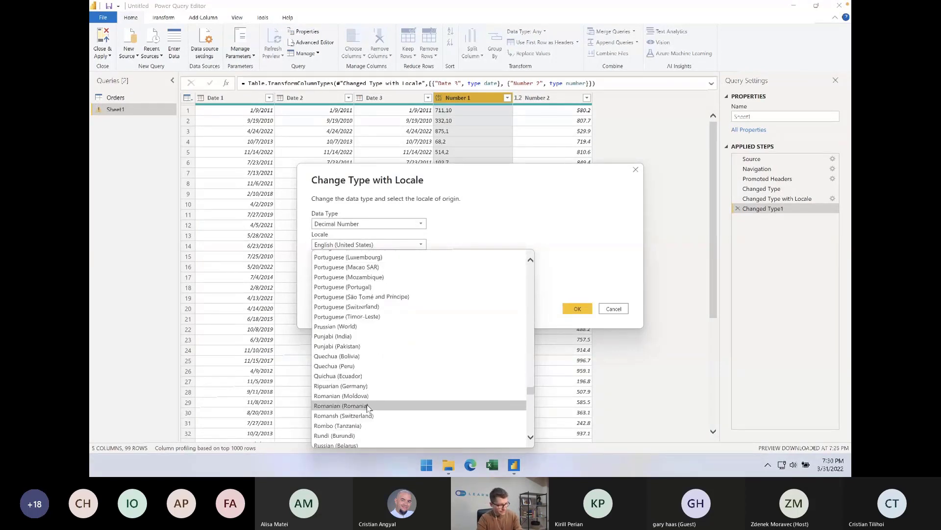
{"action": "left_click", "coordinate": [344, 405]}
{"action": "left_click", "coordinate": [577, 309]}
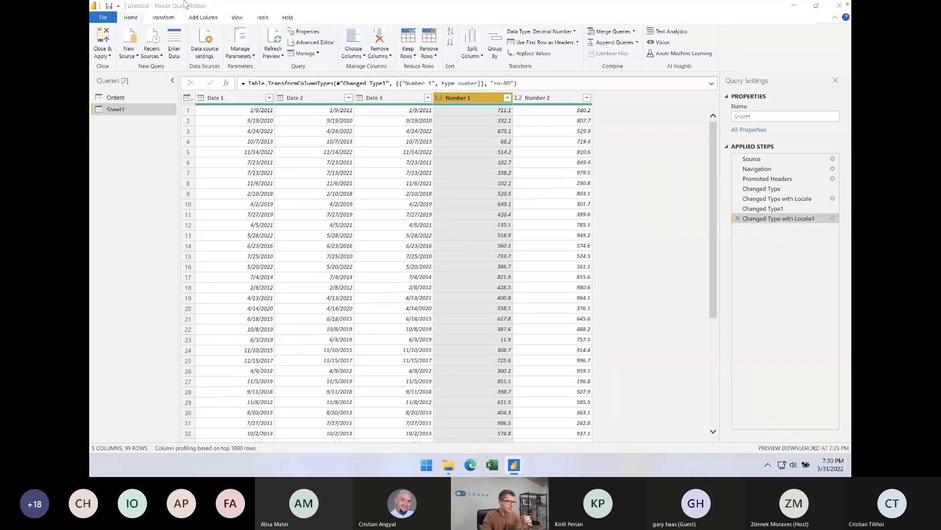
Switch to File Explorer, then create a subfolder with the default name New folder in Webinar files and open it
{"action": "key", "text": "alt+Tab"}
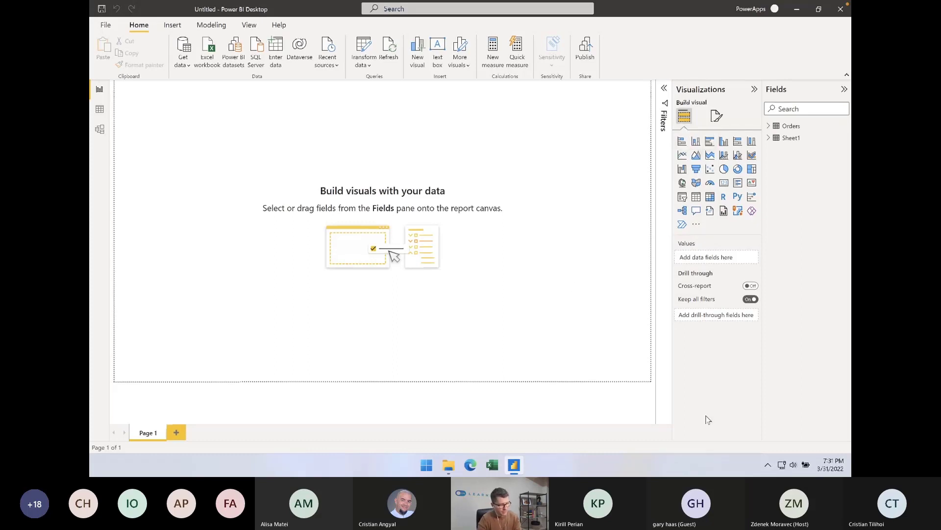
{"action": "left_click", "coordinate": [449, 465]}
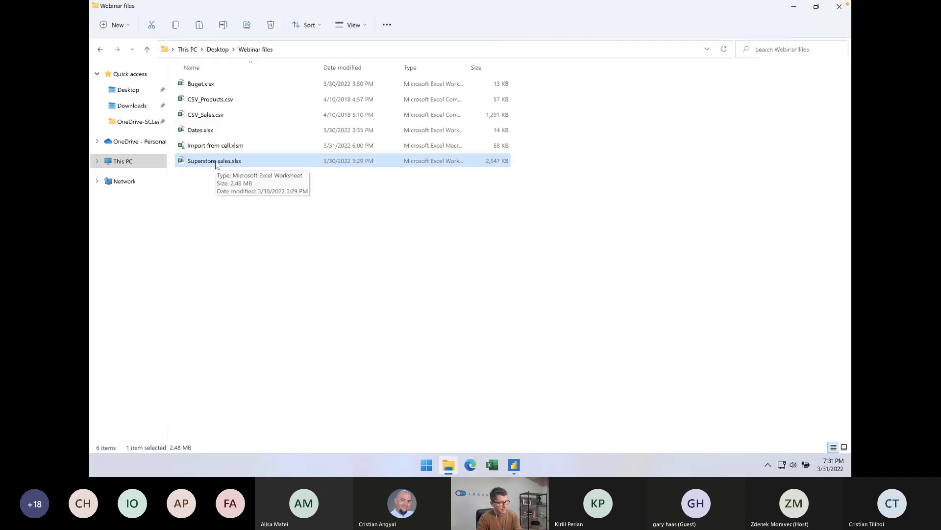
{"action": "left_click", "coordinate": [202, 200]}
{"action": "right_click", "coordinate": [202, 201]}
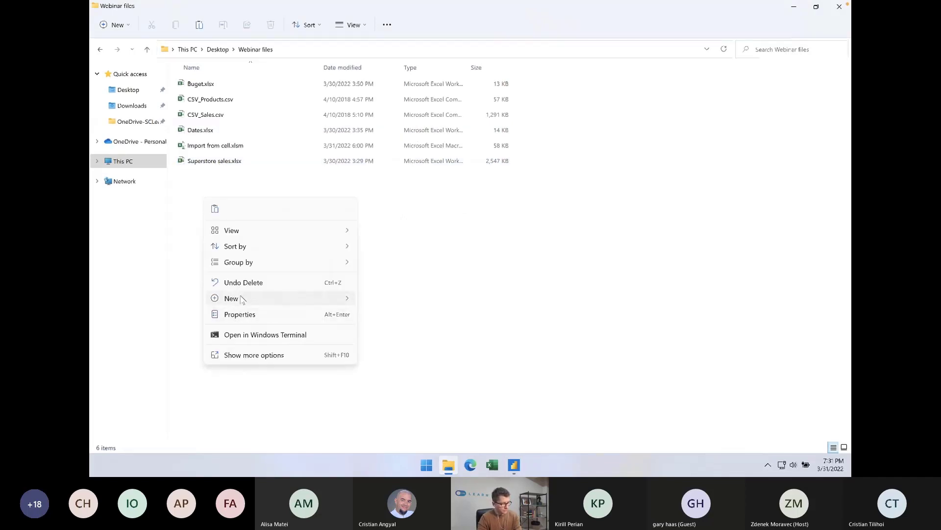
{"action": "mouse_move", "coordinate": [241, 297]}
{"action": "left_click", "coordinate": [400, 138]}
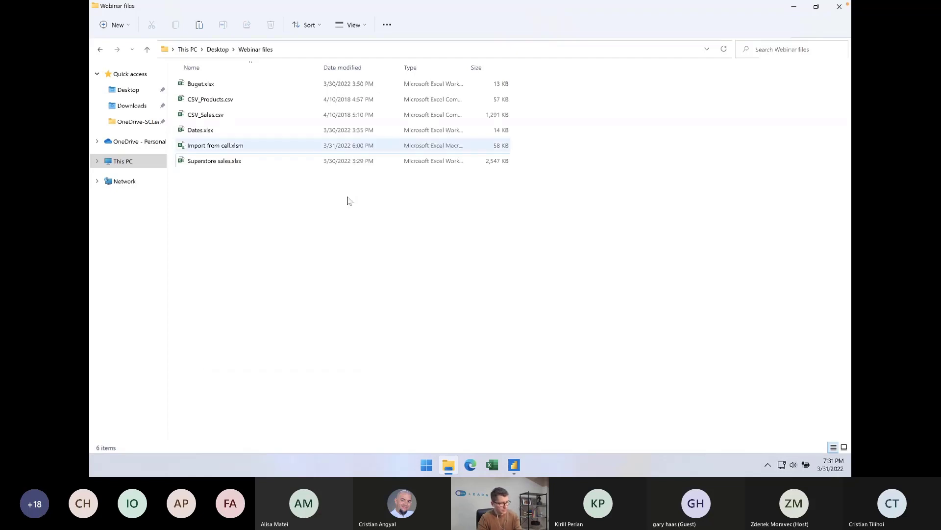
{"action": "key", "text": "Return"}
{"action": "key", "text": "Return"}
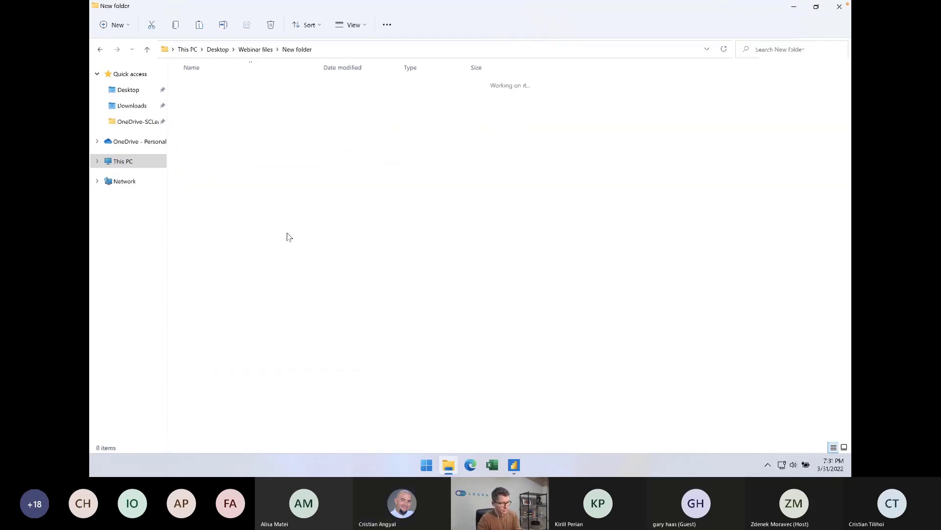
Paste Superstore sales.xlsx into New folder and duplicate it there, cancelling any conflicting file transfers
{"action": "key", "text": "ctrl+v"}
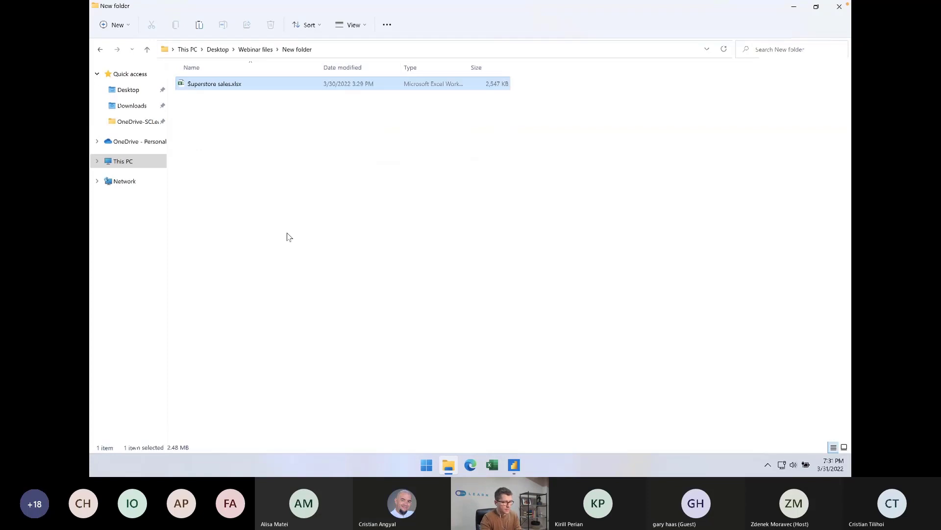
{"action": "key", "text": "ctrl+v"}
{"action": "left_click", "coordinate": [256, 194]}
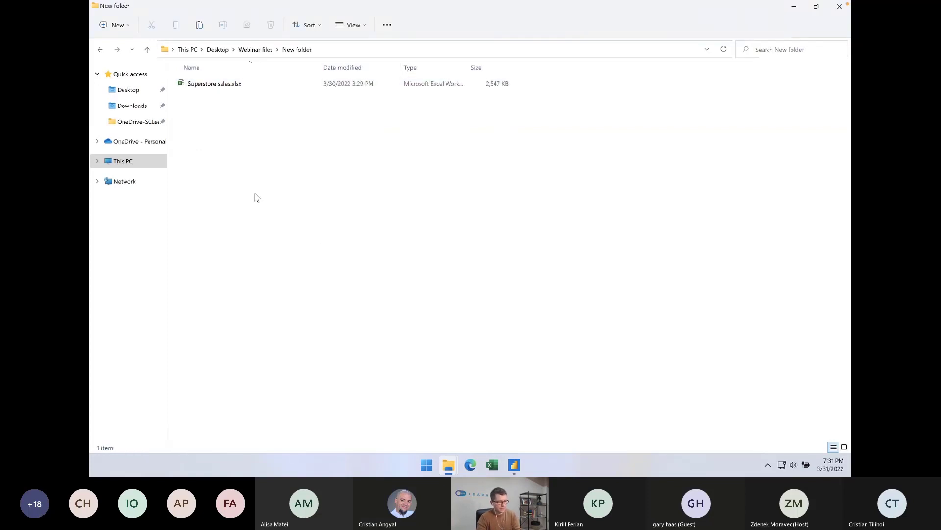
{"action": "left_click", "coordinate": [247, 88]}
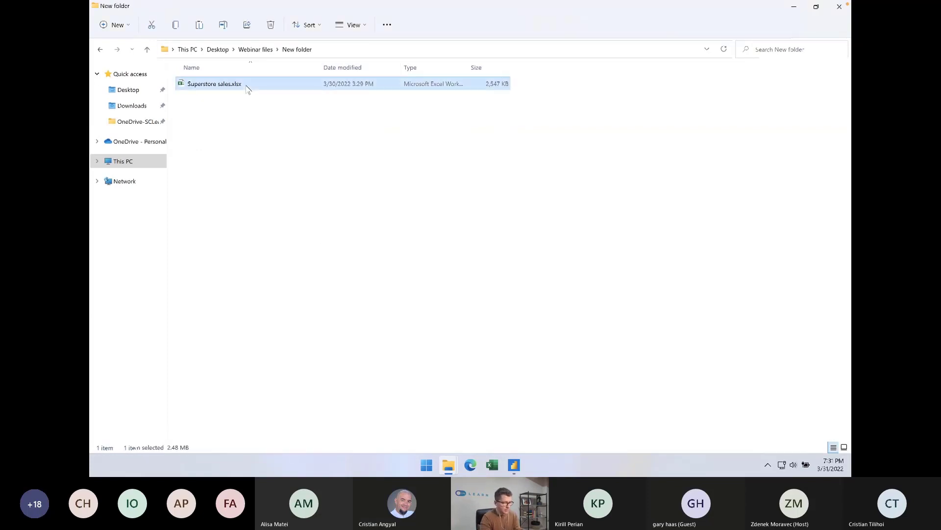
{"action": "key", "text": "ctrl+c"}
{"action": "key", "text": "ctrl+v"}
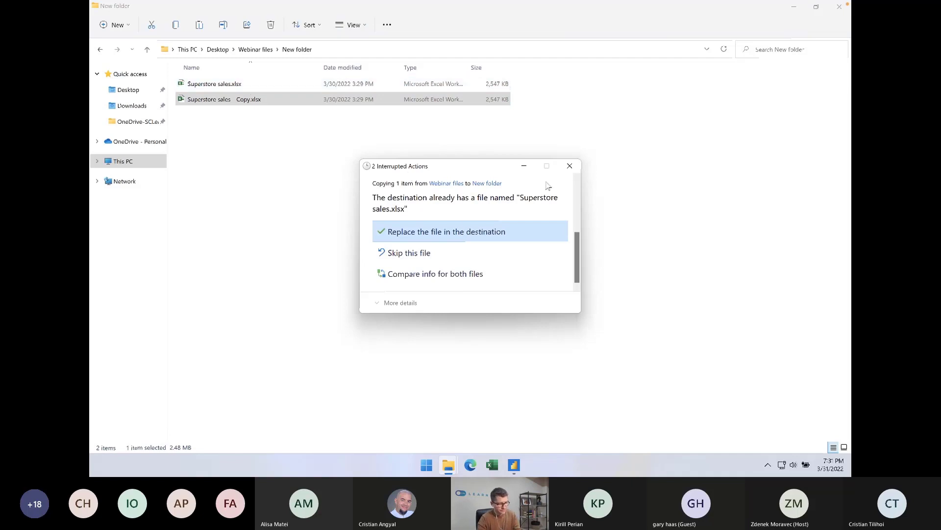
{"action": "left_click", "coordinate": [569, 166]}
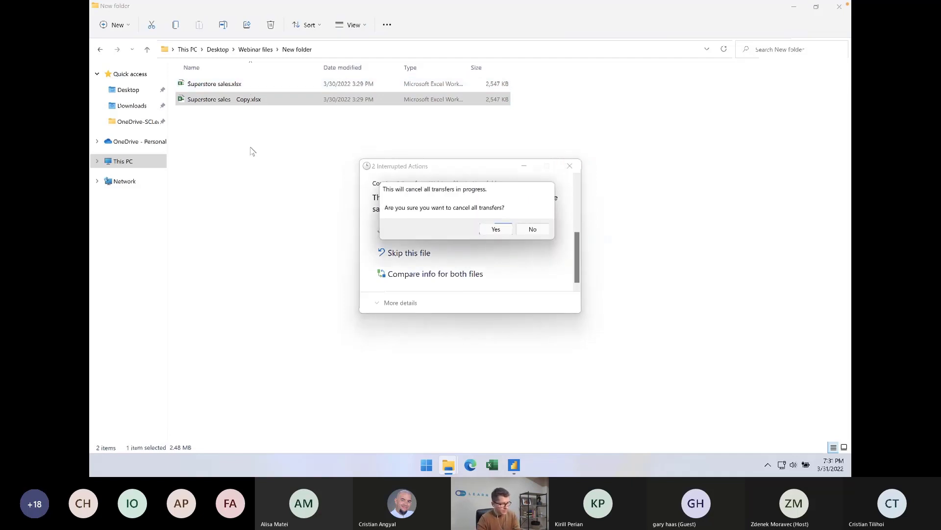
{"action": "key", "text": "Return"}
Duplicate Superstore sales - Copy.xlsx within the same folder
{"action": "left_click", "coordinate": [243, 100]}
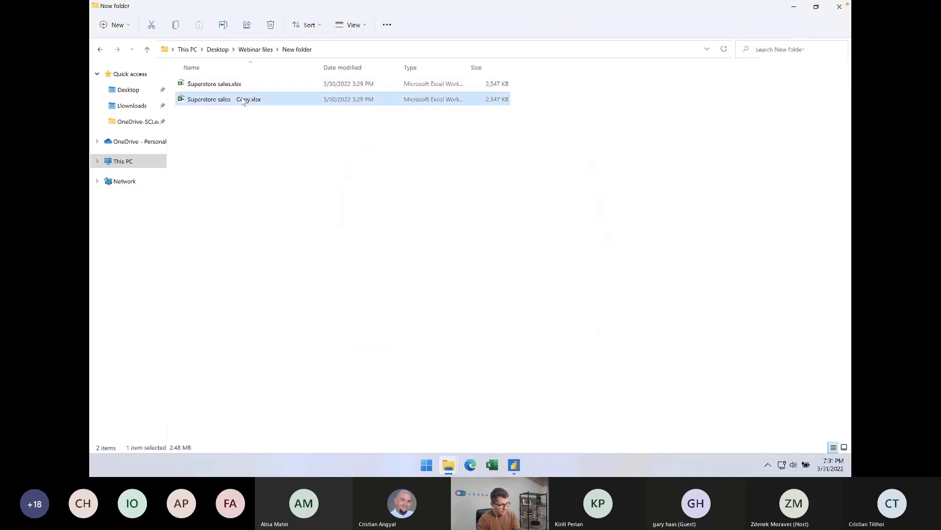
{"action": "left_click", "coordinate": [248, 144]}
{"action": "key", "text": "ctrl+v"}
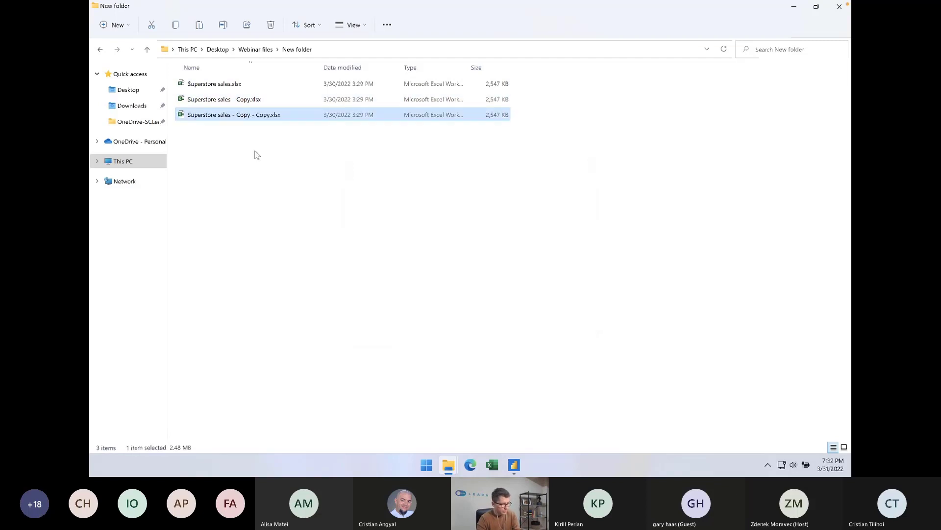
{"action": "left_click", "coordinate": [258, 161]}
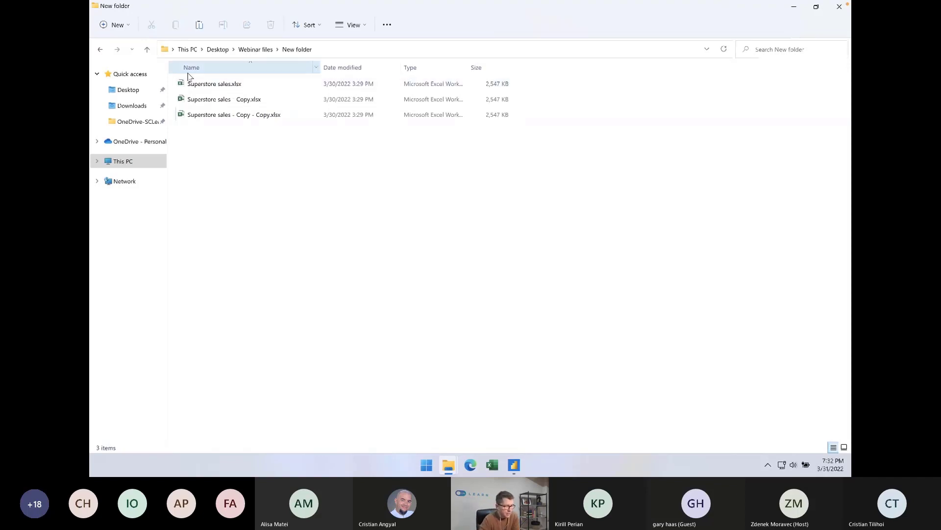
{"action": "left_click_drag", "start_coordinate": [238, 169], "coordinate": [221, 74]}
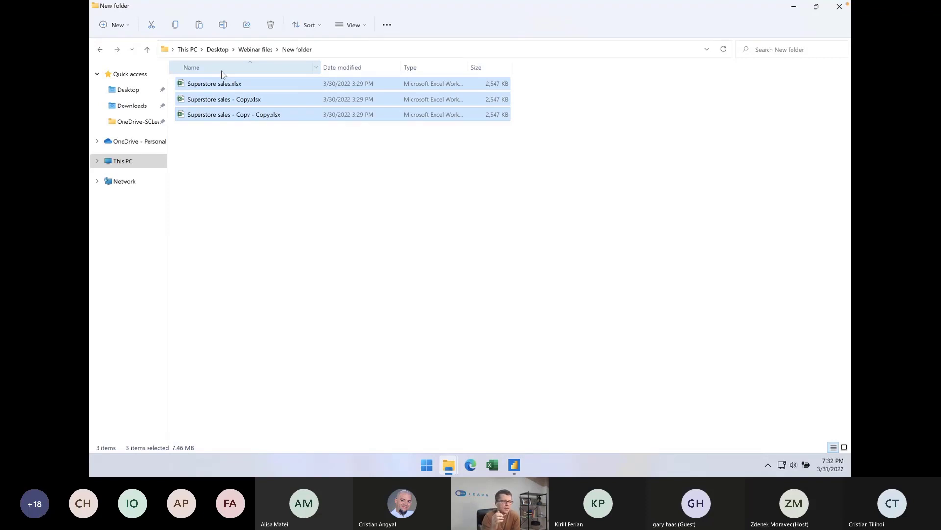
{"action": "left_click", "coordinate": [307, 164]}
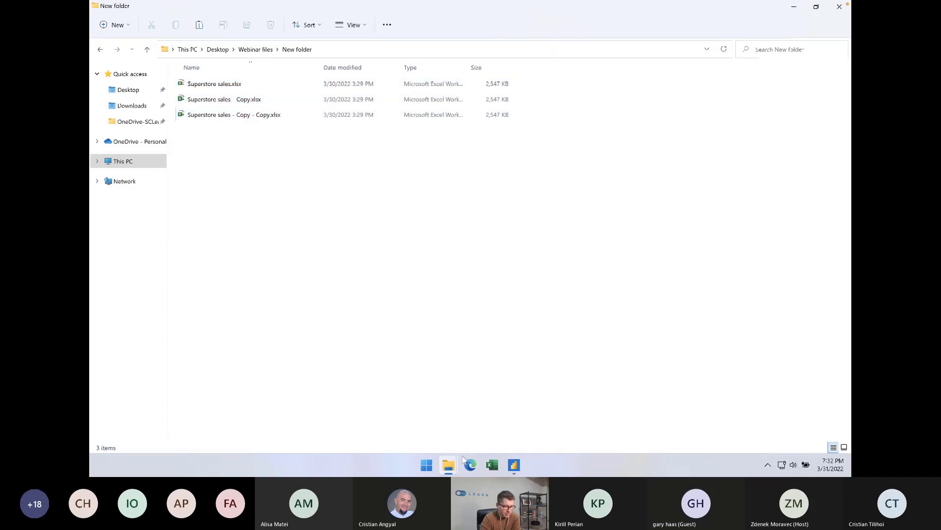
Switch to Power BI Desktop and start a new data import with the Folder connector
{"action": "left_click", "coordinate": [514, 465]}
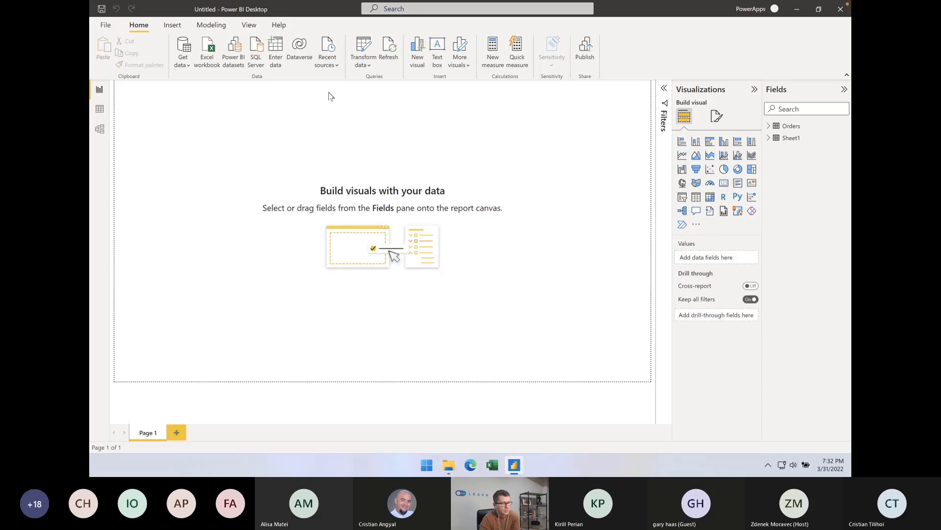
{"action": "left_click", "coordinate": [186, 66]}
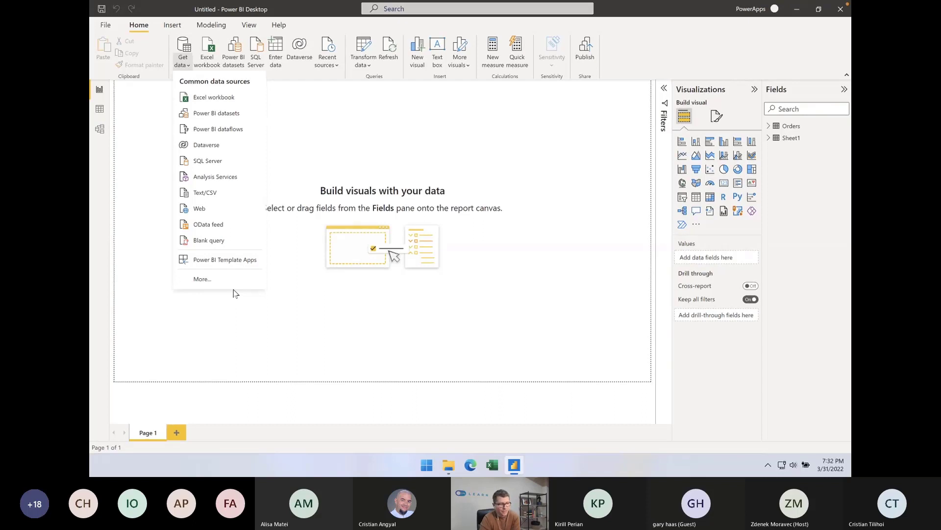
{"action": "left_click", "coordinate": [224, 278]}
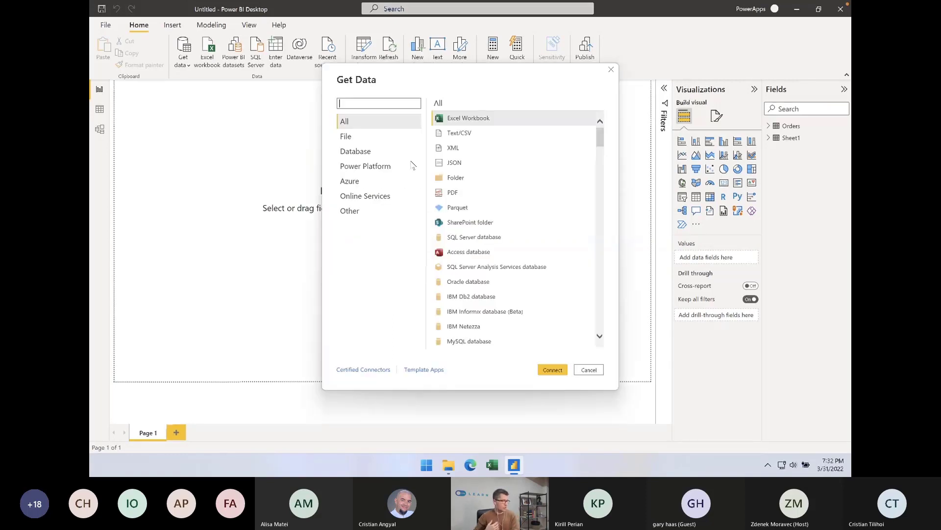
{"action": "left_click", "coordinate": [456, 178]}
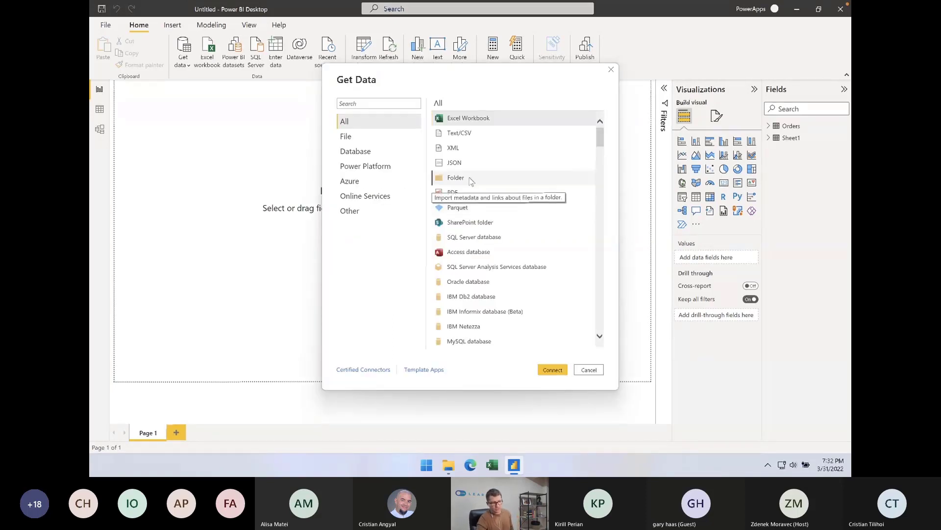
{"action": "left_click", "coordinate": [553, 370]}
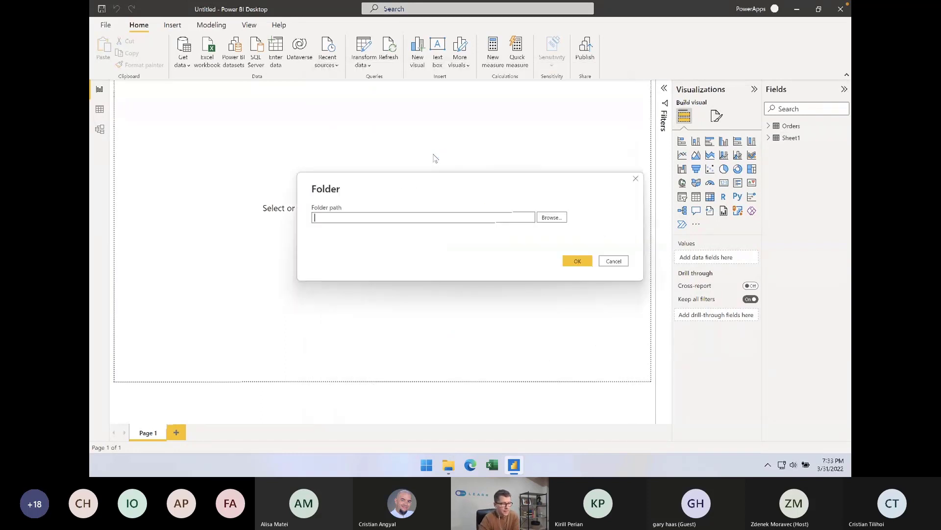
Choose New folder inside Webinar files as the folder path and connect to it
{"action": "left_click", "coordinate": [551, 218]}
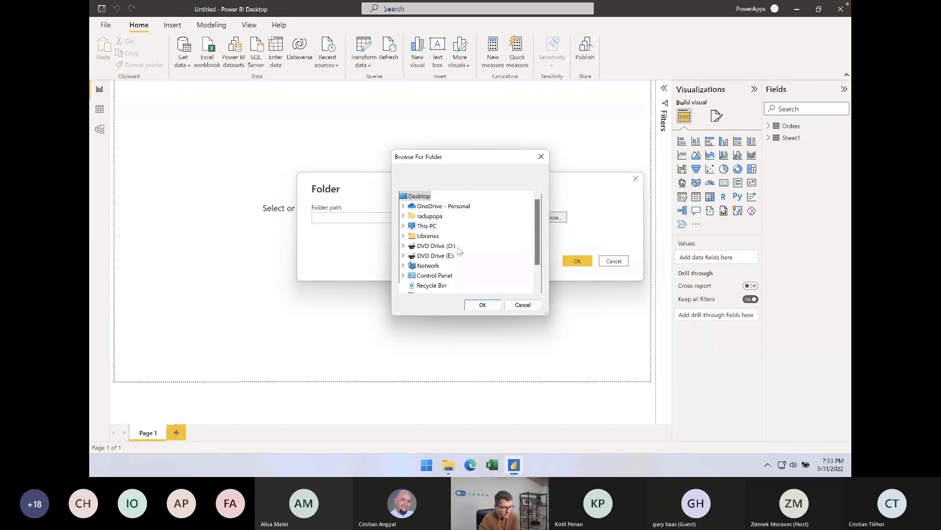
{"action": "left_click_drag", "start_coordinate": [535, 238], "coordinate": [537, 263]}
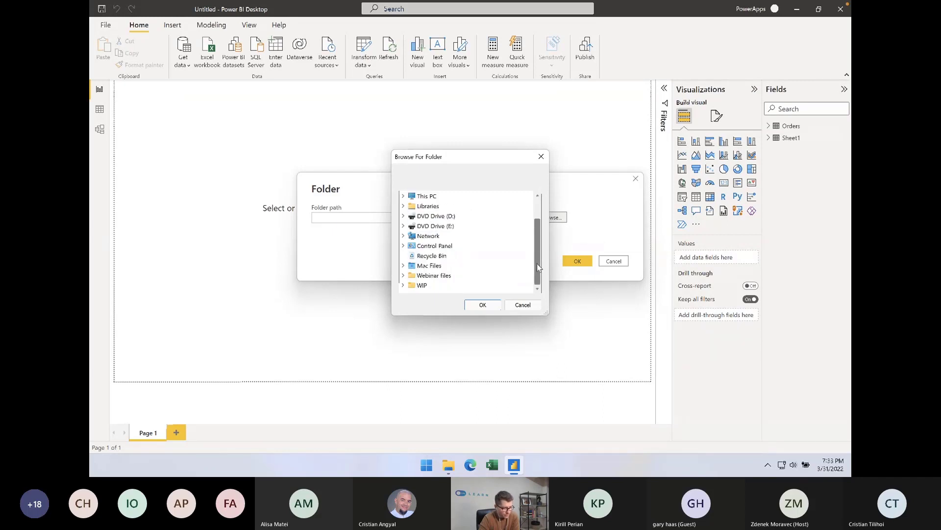
{"action": "double_click", "coordinate": [432, 276]}
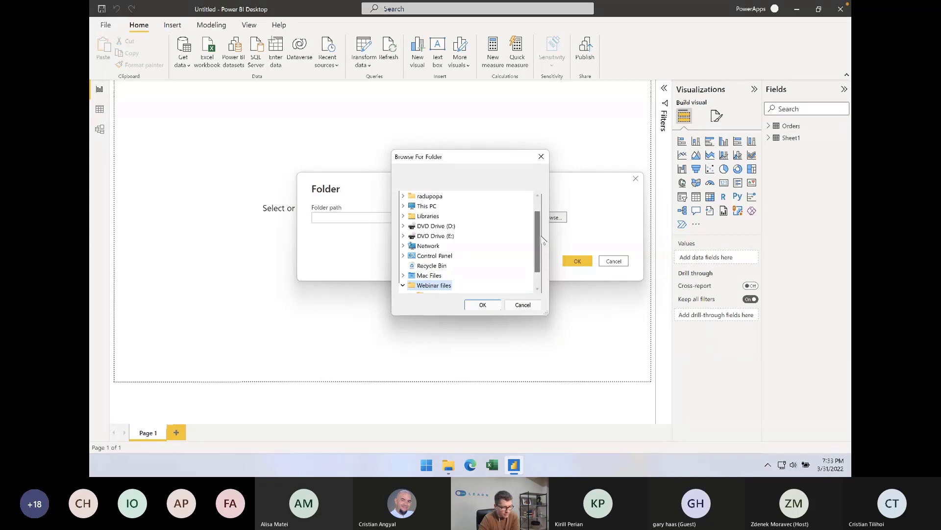
{"action": "left_click_drag", "start_coordinate": [537, 263], "coordinate": [538, 272]}
{"action": "left_click", "coordinate": [440, 275]}
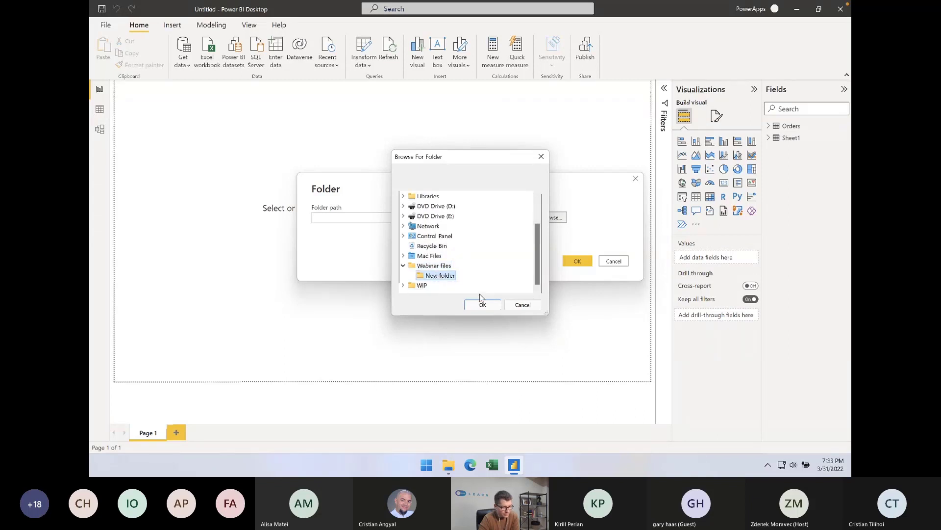
{"action": "left_click", "coordinate": [493, 307]}
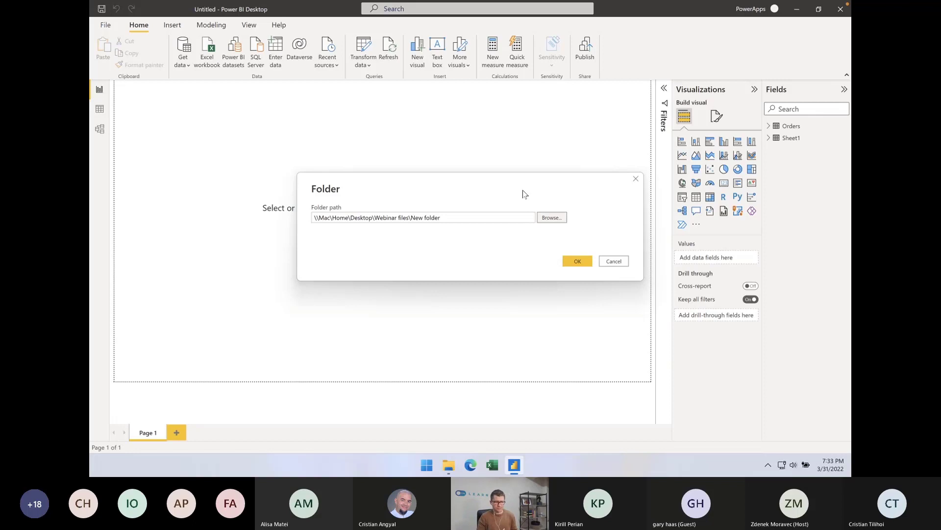
{"action": "left_click", "coordinate": [577, 261]}
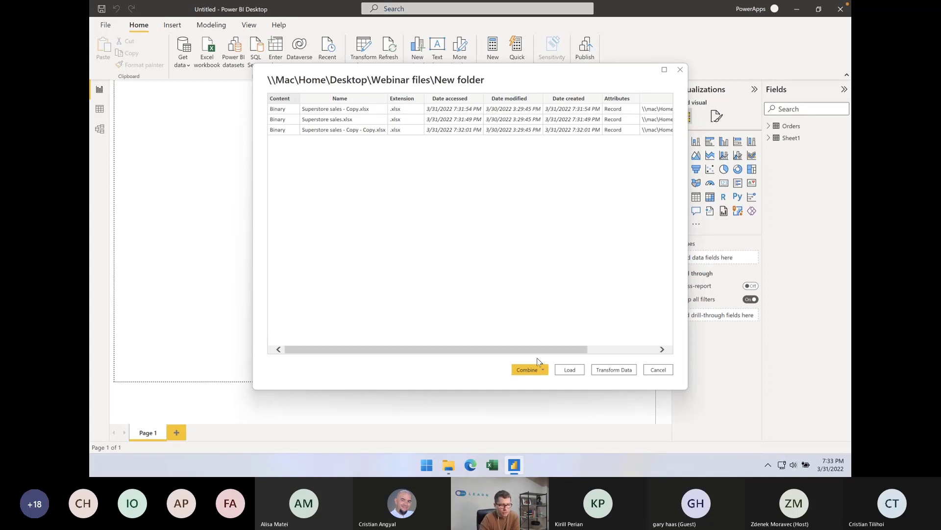
Combine and transform the folder's workbooks, extracting the Orders sheet with the first file as sample, and load the resulting query
{"action": "left_click", "coordinate": [538, 372]}
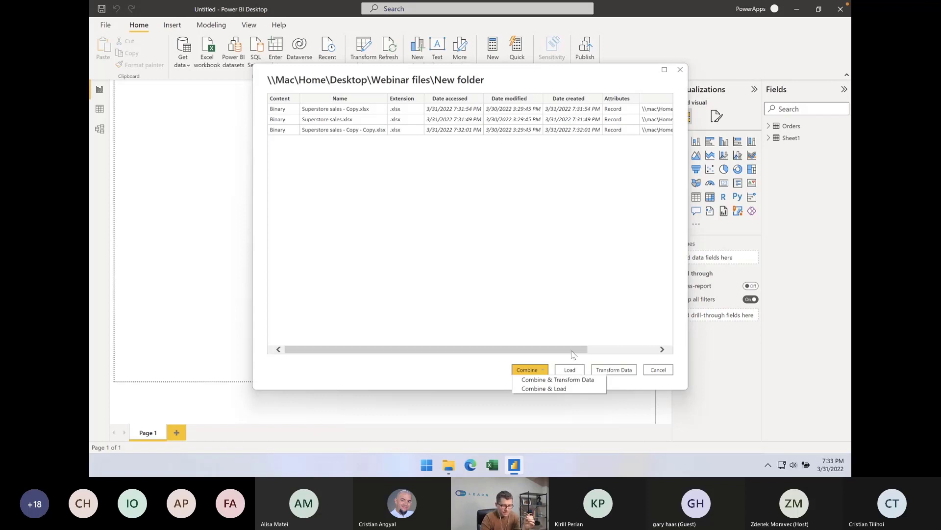
{"action": "left_click", "coordinate": [558, 379]}
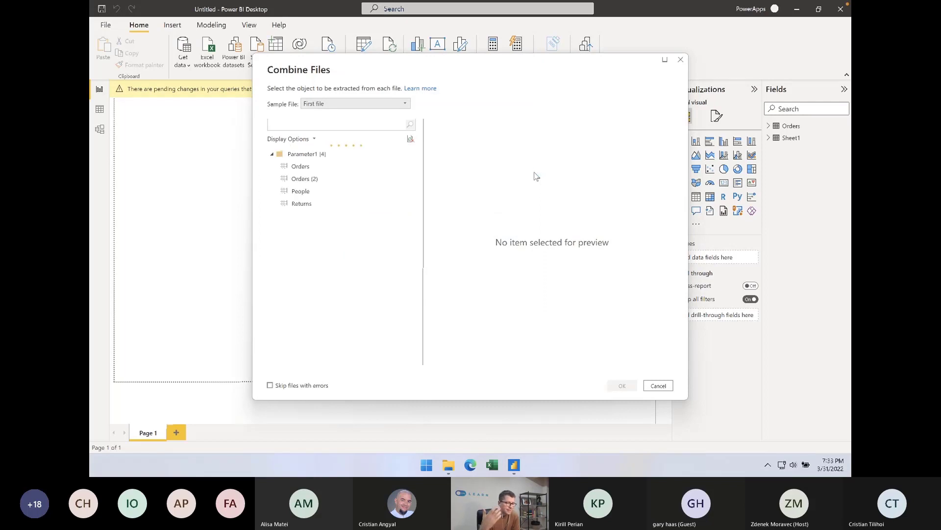
{"action": "left_click", "coordinate": [312, 168]}
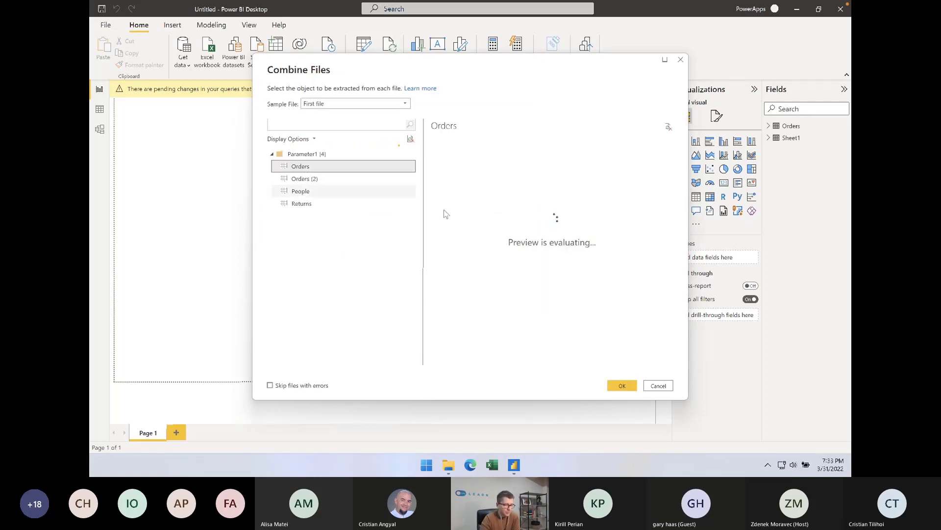
{"action": "left_click", "coordinate": [622, 385]}
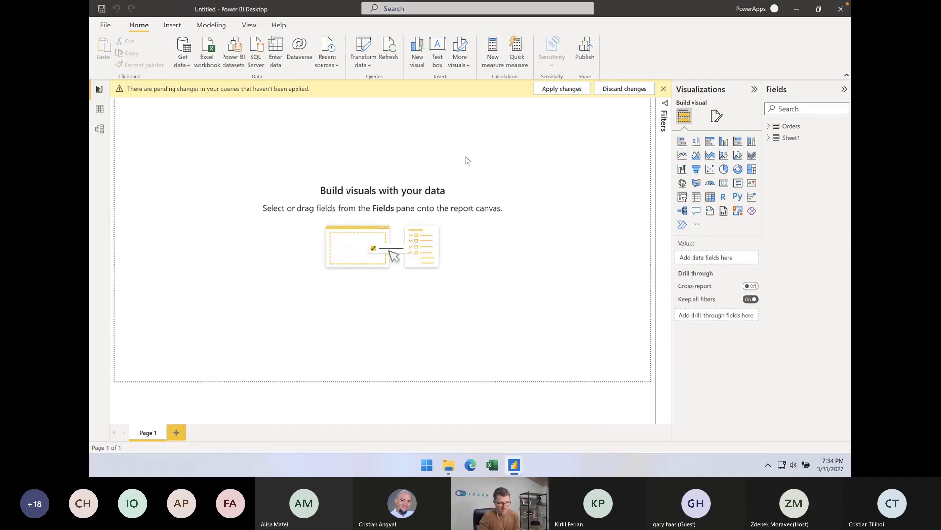
{"action": "mouse_move", "coordinate": [525, 466]}
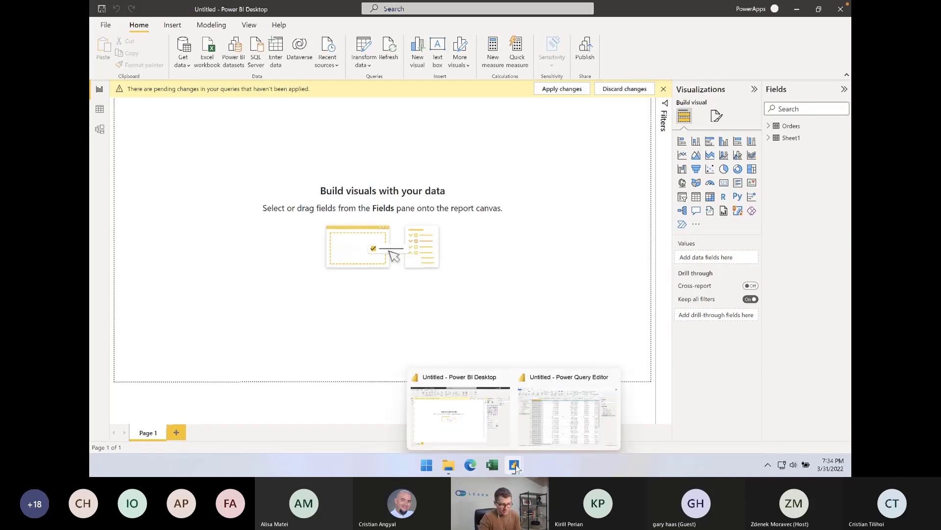
{"action": "left_click", "coordinate": [548, 420]}
{"action": "left_click", "coordinate": [388, 154]}
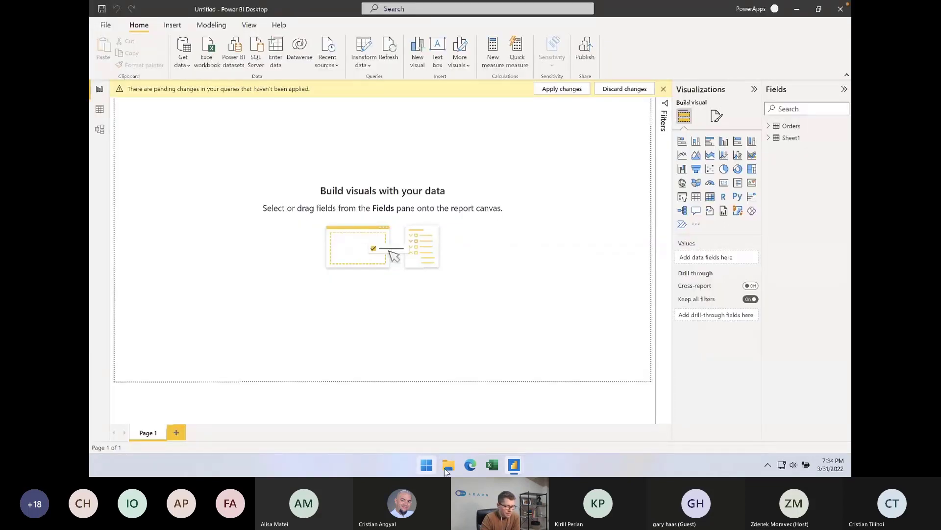
Cancel the interrupted transfers that were copying Superstore sales.xlsx into New folder
{"action": "mouse_move", "coordinate": [450, 471]}
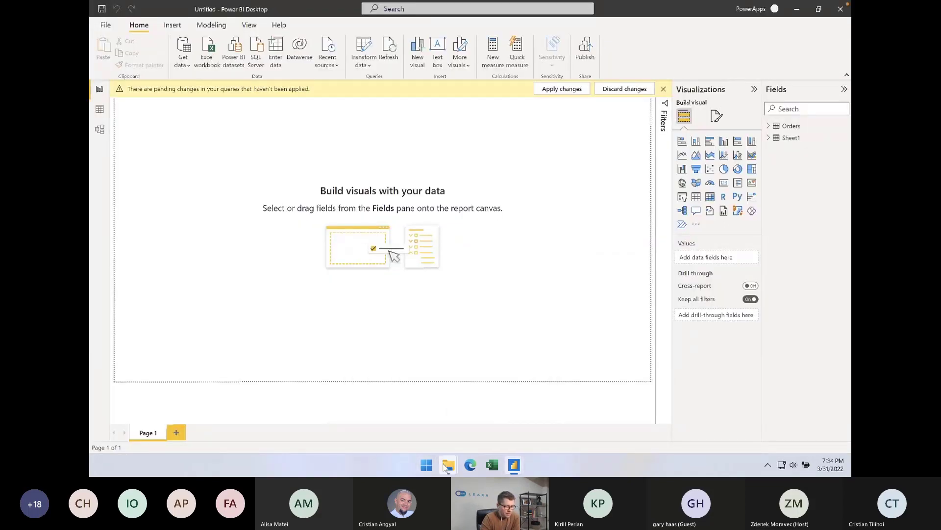
{"action": "left_click", "coordinate": [456, 440]}
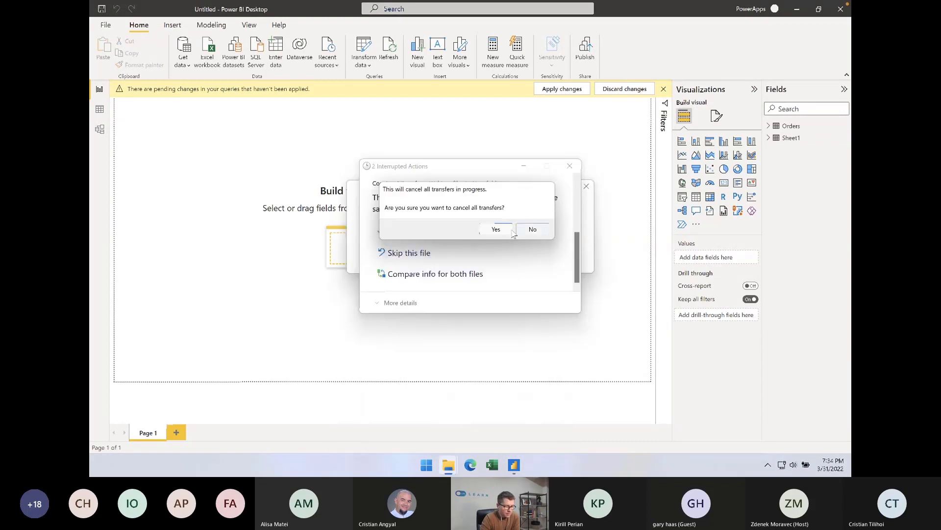
{"action": "left_click", "coordinate": [531, 231]}
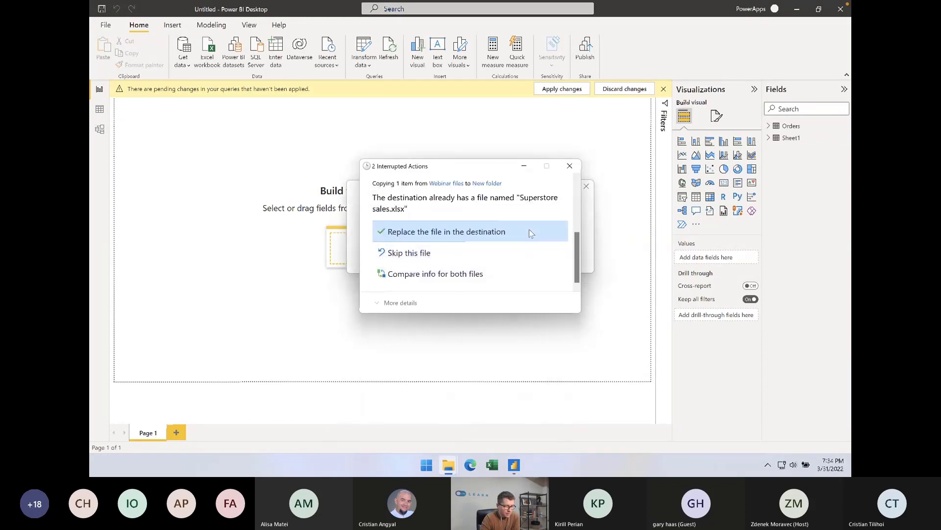
{"action": "left_click", "coordinate": [569, 165]}
{"action": "left_click", "coordinate": [498, 228]}
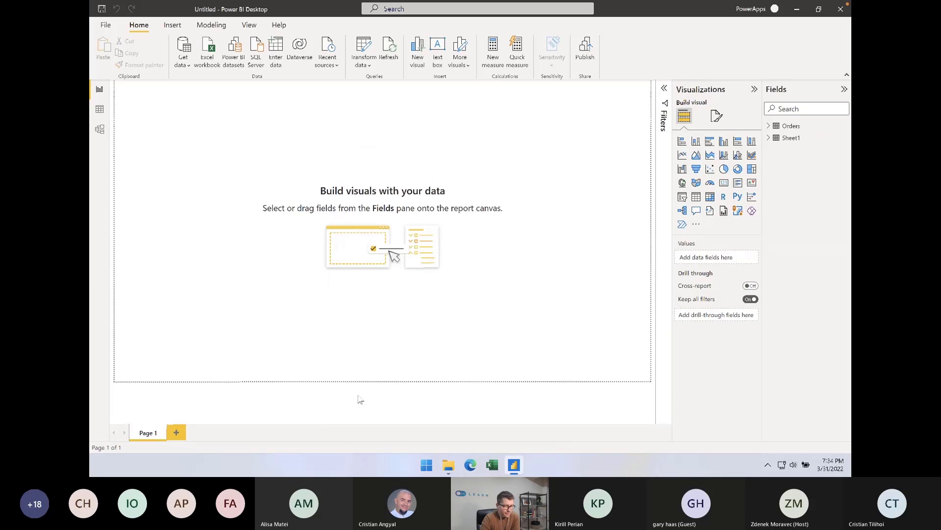
In File Explorer, open Superstore sales.xlsx from New folder, rename its Orders sheet to Orders 6, and save the workbook on closing
{"action": "left_click", "coordinate": [449, 466]}
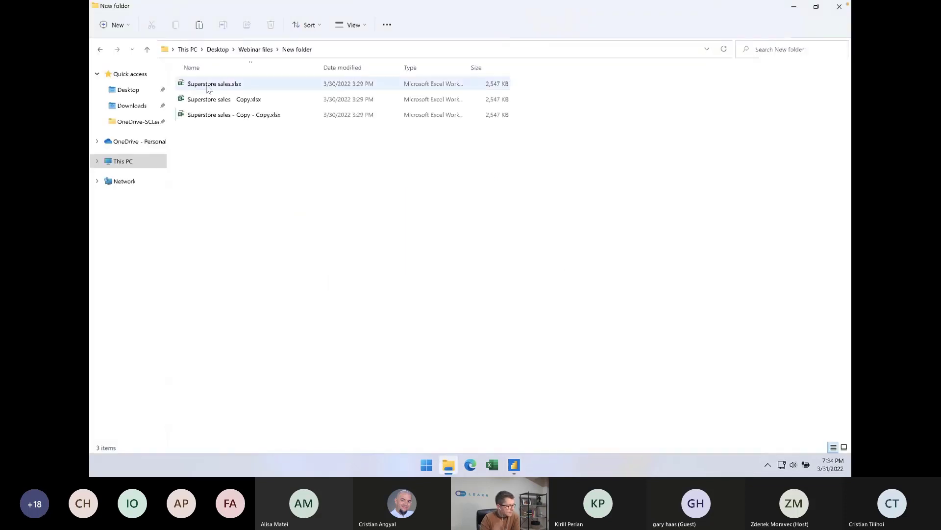
{"action": "left_click", "coordinate": [213, 84]}
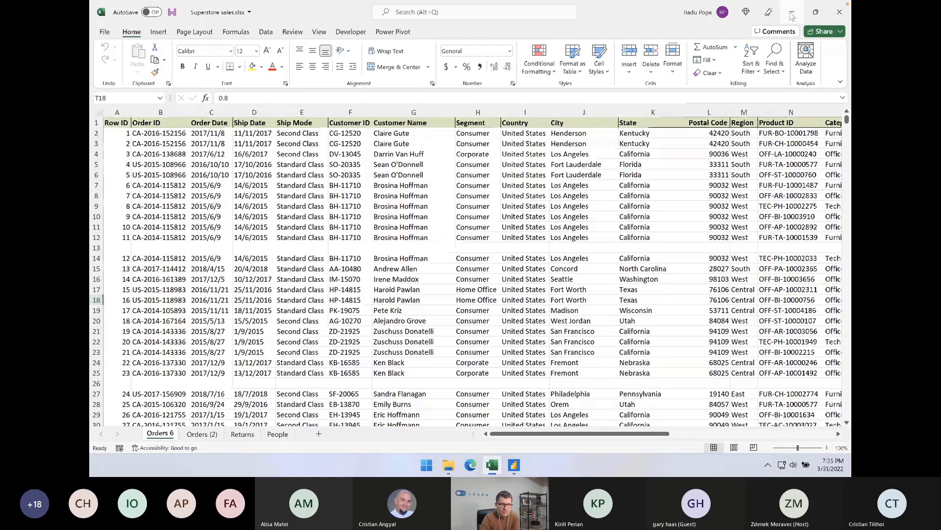
{"action": "left_click", "coordinate": [840, 11]}
{"action": "left_click", "coordinate": [444, 245]}
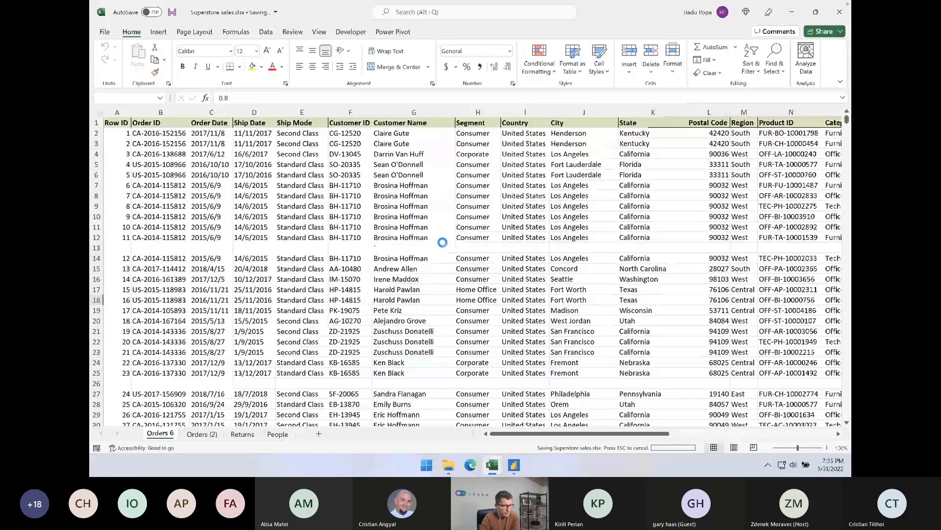
Switch to Power BI Desktop and try to refresh the data of the New folder table
{"action": "left_click", "coordinate": [514, 464]}
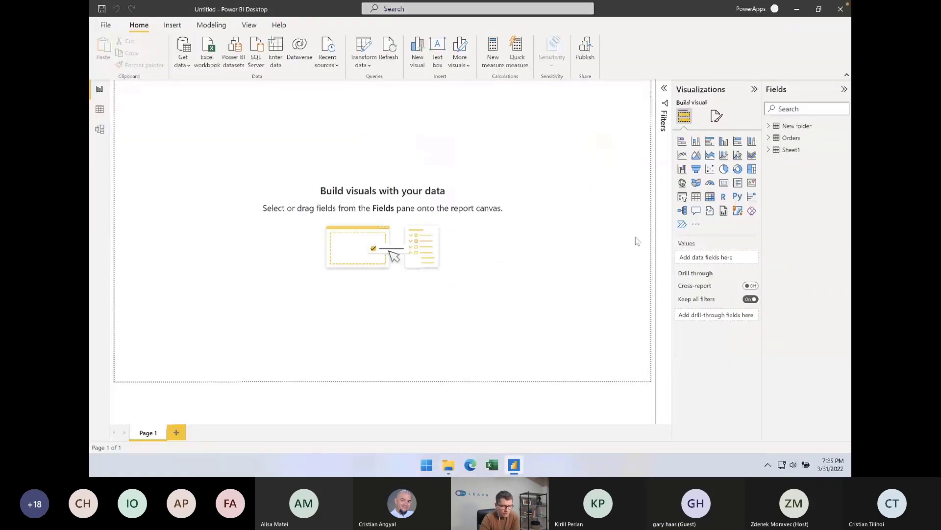
{"action": "left_click", "coordinate": [845, 127]}
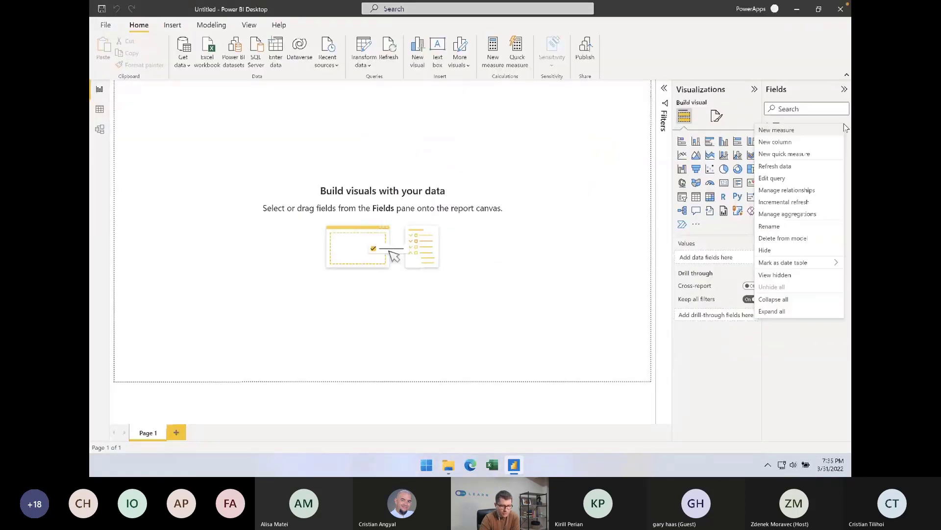
{"action": "left_click", "coordinate": [790, 166]}
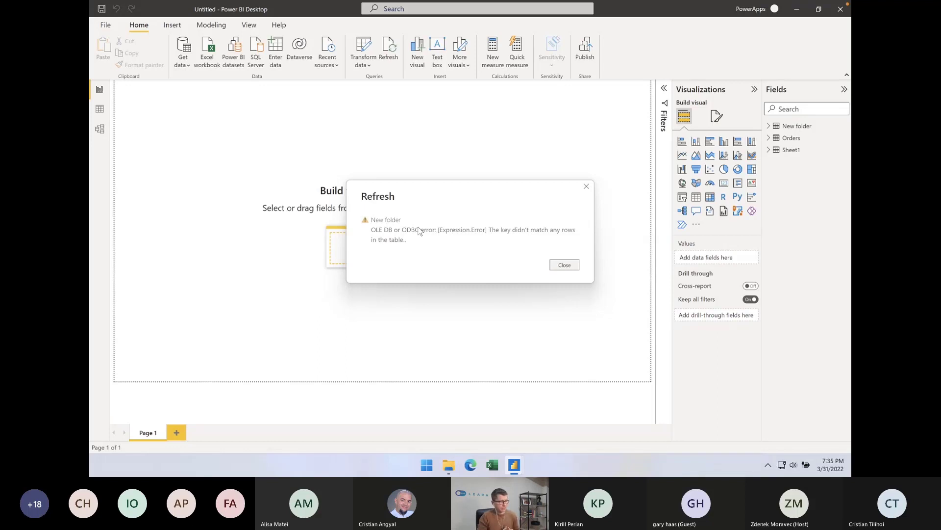
{"action": "key", "text": "Escape"}
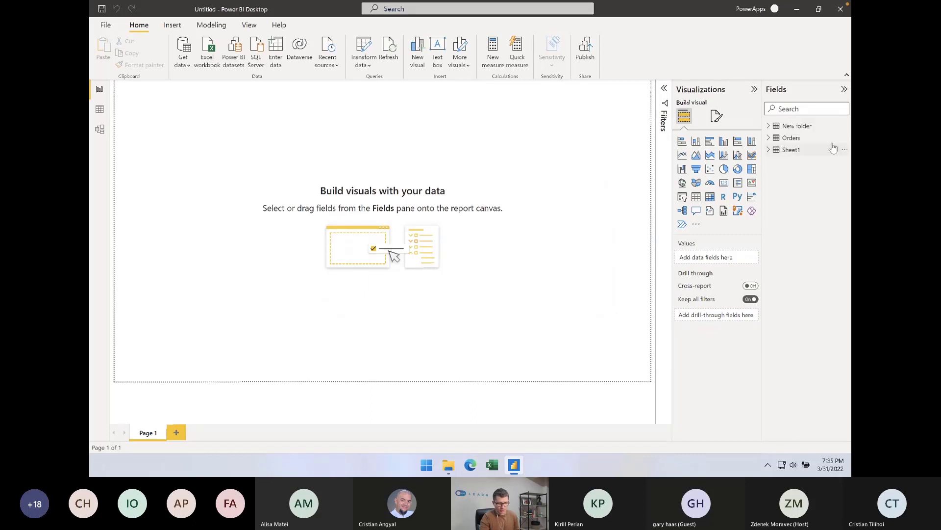
Delete the New folder table from the model
{"action": "left_click", "coordinate": [845, 127]}
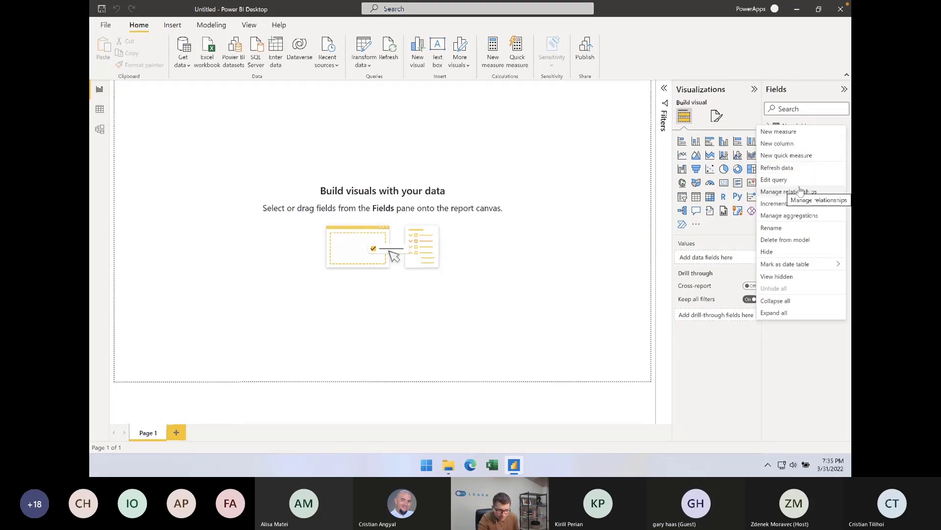
{"action": "left_click", "coordinate": [791, 240]}
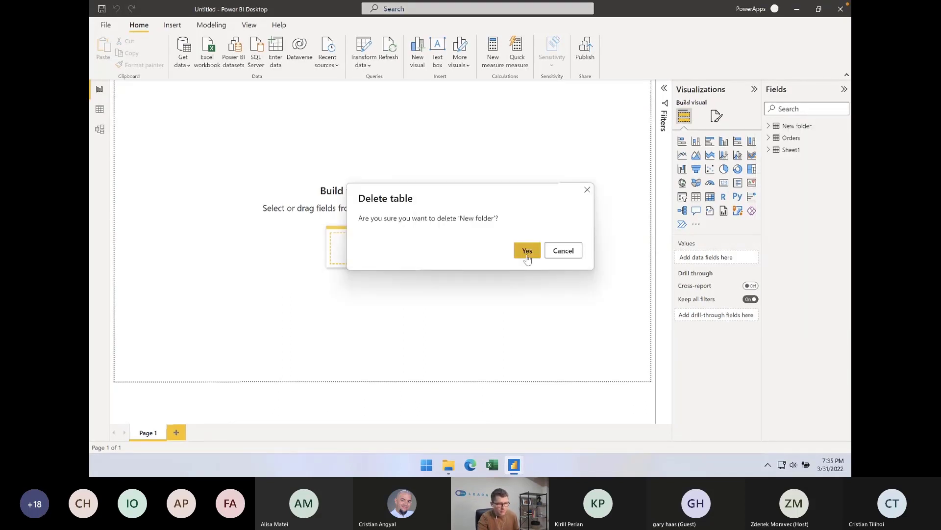
{"action": "left_click", "coordinate": [527, 252]}
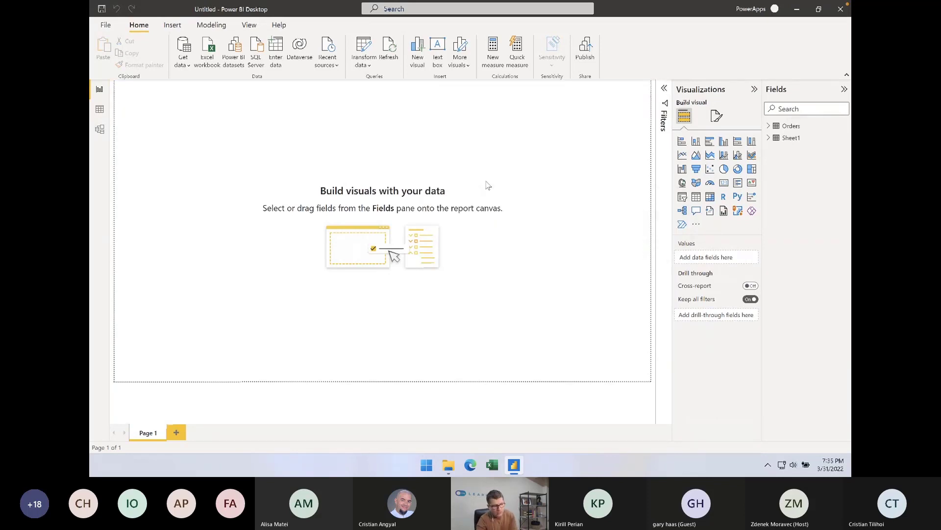
Start another import with the Folder connector and connect to New folder inside Webinar files
{"action": "left_click", "coordinate": [189, 65]}
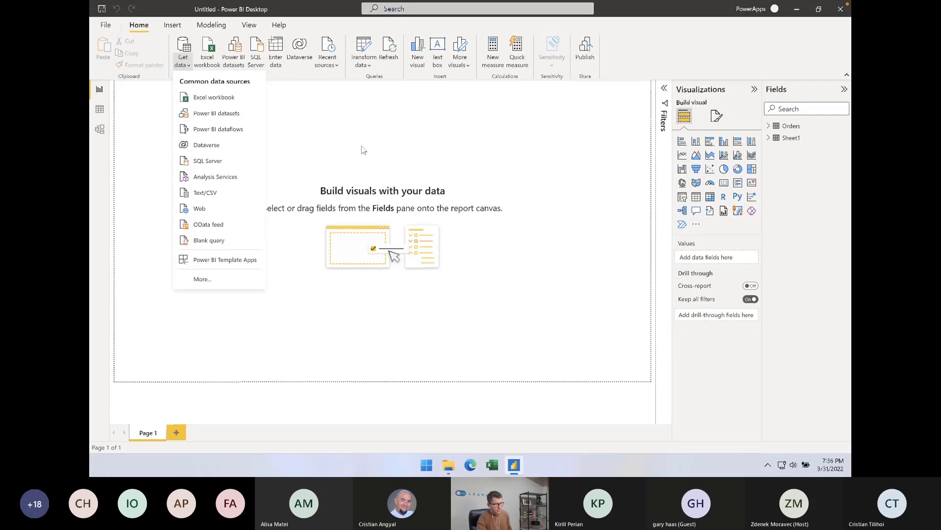
{"action": "left_click", "coordinate": [231, 288]}
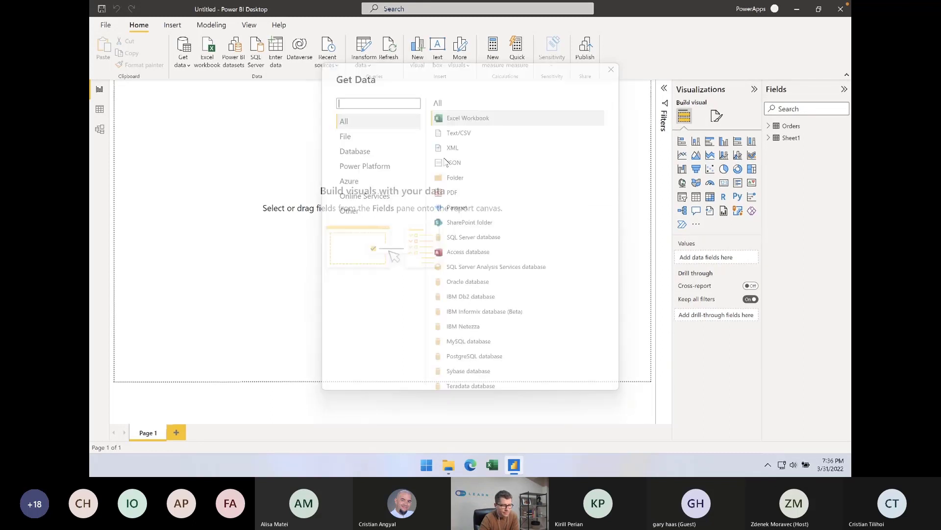
{"action": "double_click", "coordinate": [461, 180]}
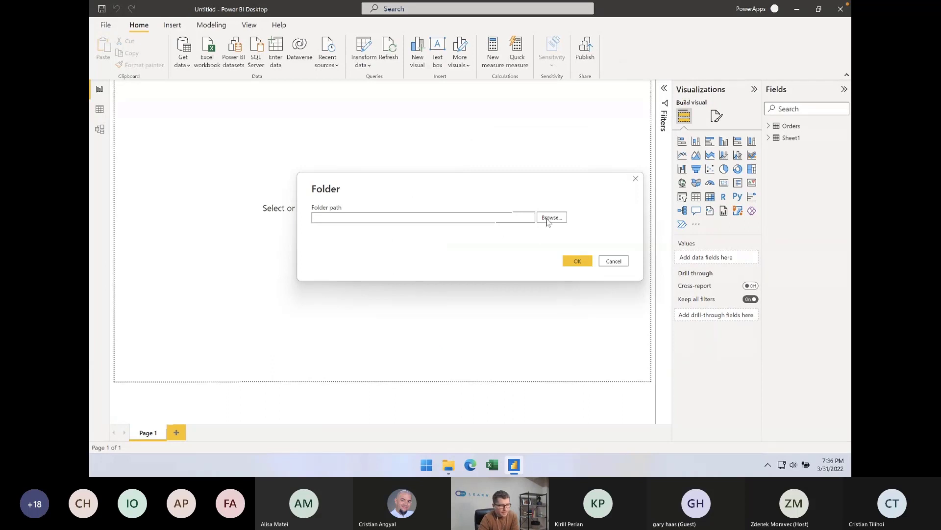
{"action": "left_click", "coordinate": [549, 217]}
{"action": "scroll", "coordinate": [425, 209], "scroll_direction": "down", "scroll_amount": 1}
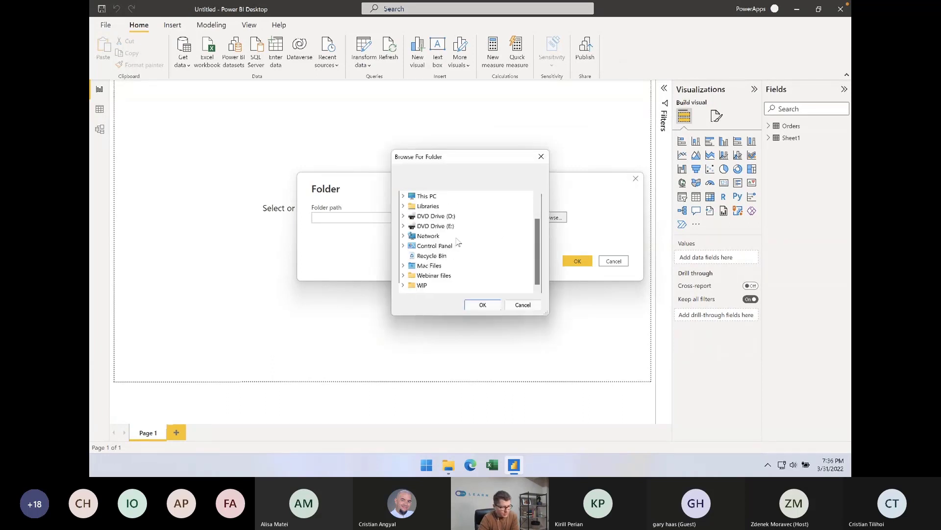
{"action": "double_click", "coordinate": [424, 276]}
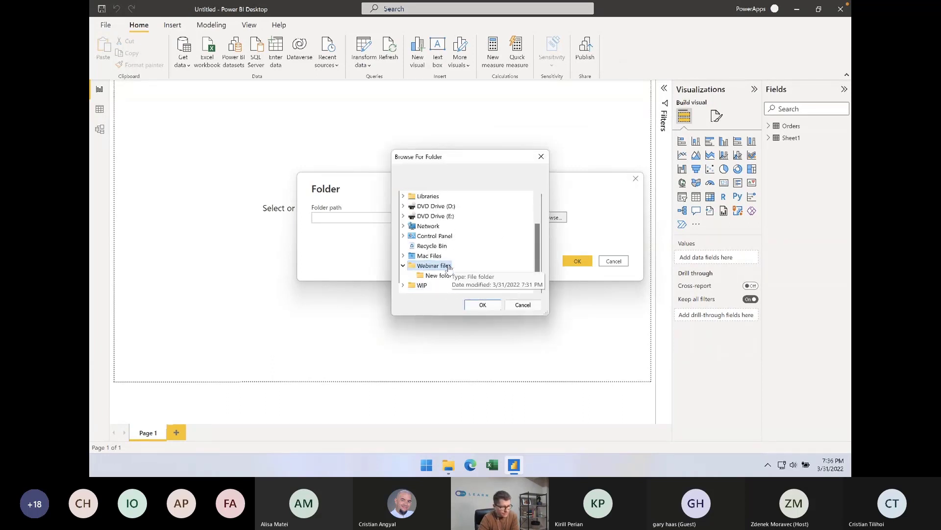
{"action": "left_click", "coordinate": [446, 275]}
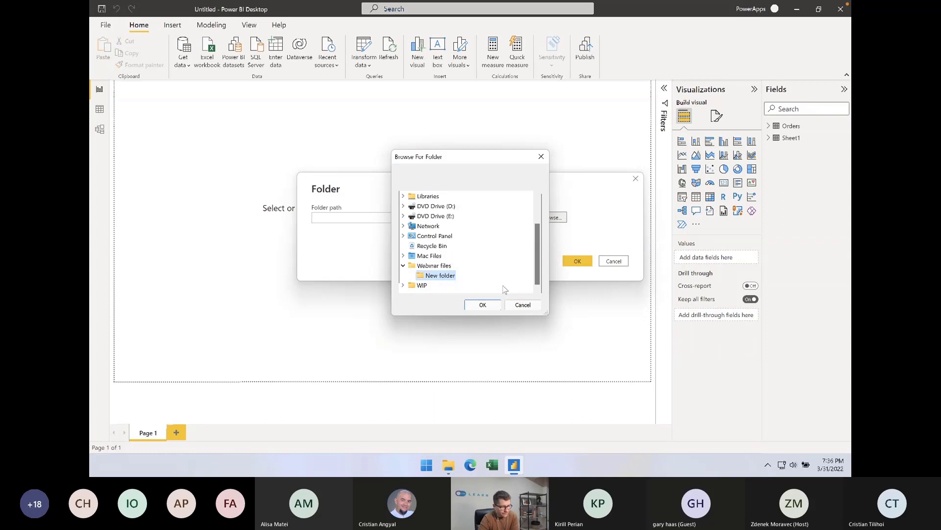
{"action": "left_click", "coordinate": [482, 304]}
{"action": "left_click", "coordinate": [572, 260]}
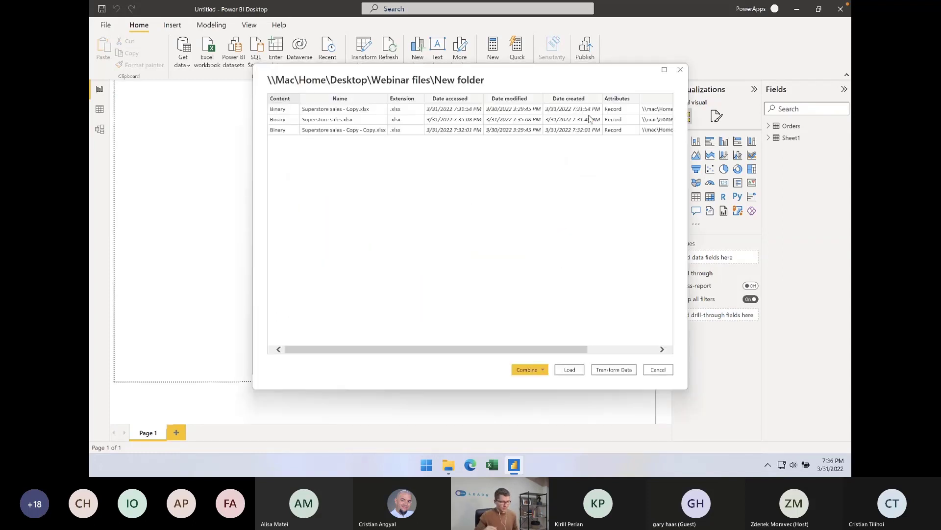
Transform the folder's file listing in Power Query and remove all columns except Content
{"action": "left_click", "coordinate": [616, 370]}
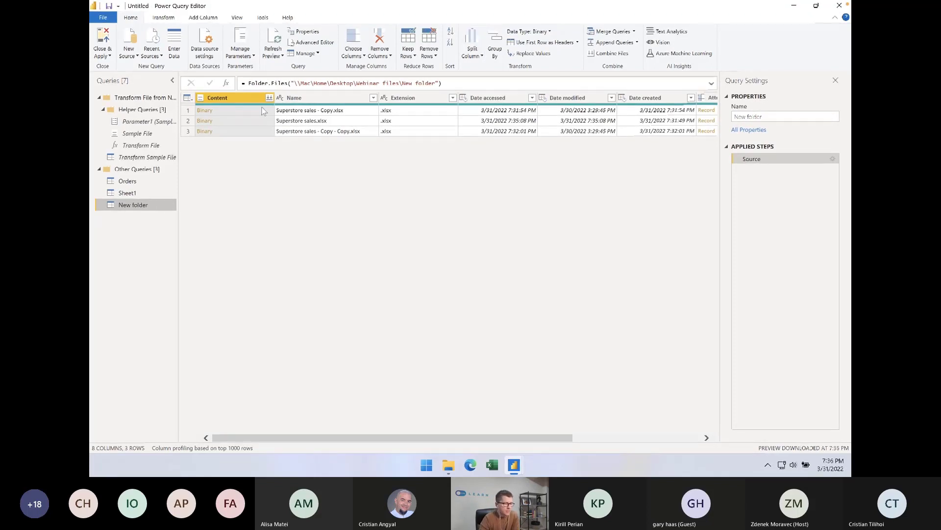
{"action": "right_click", "coordinate": [241, 100]}
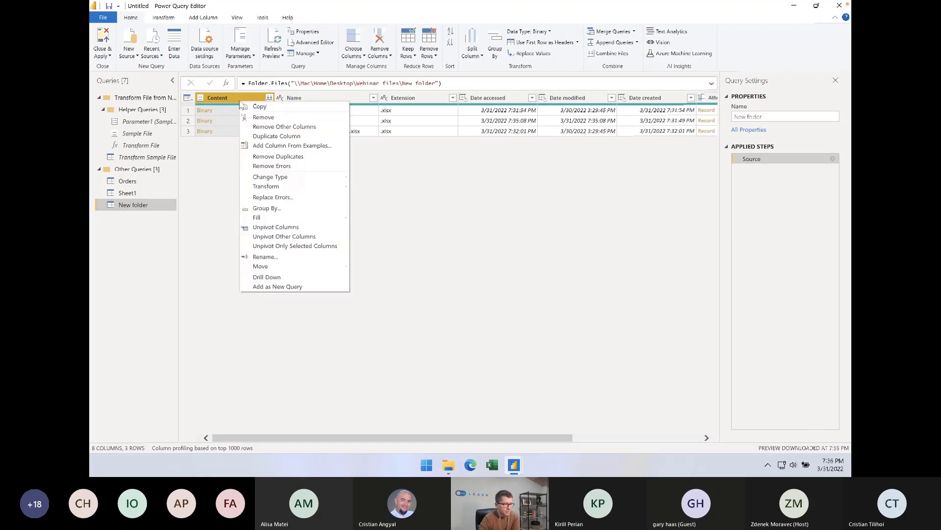
{"action": "left_click", "coordinate": [272, 128]}
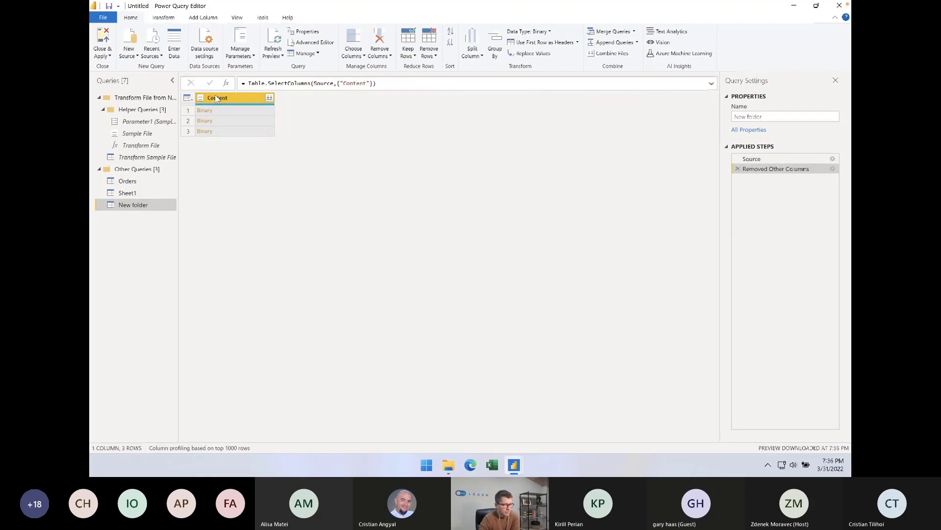
Add a custom column named Custom with the formula Excel.Workbook([Content]) to the New folder query
{"action": "left_click", "coordinate": [203, 17]}
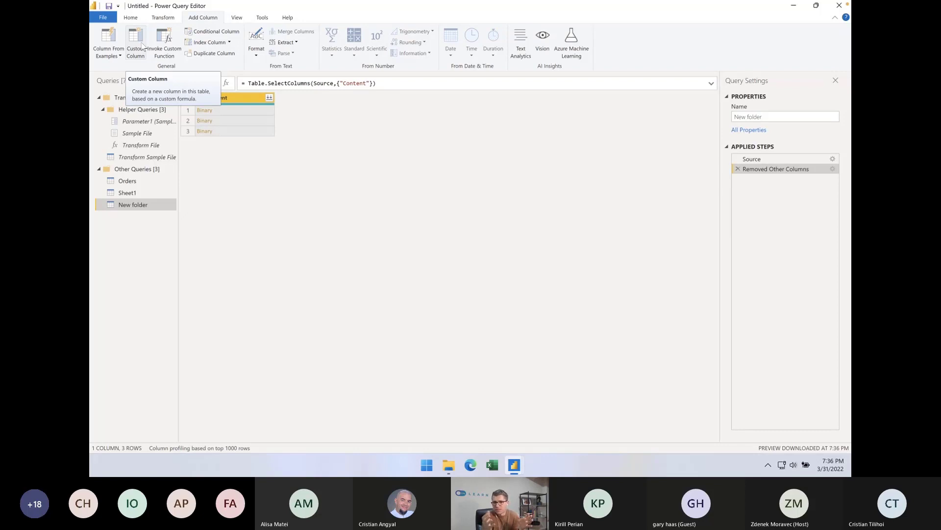
{"action": "left_click", "coordinate": [143, 45]}
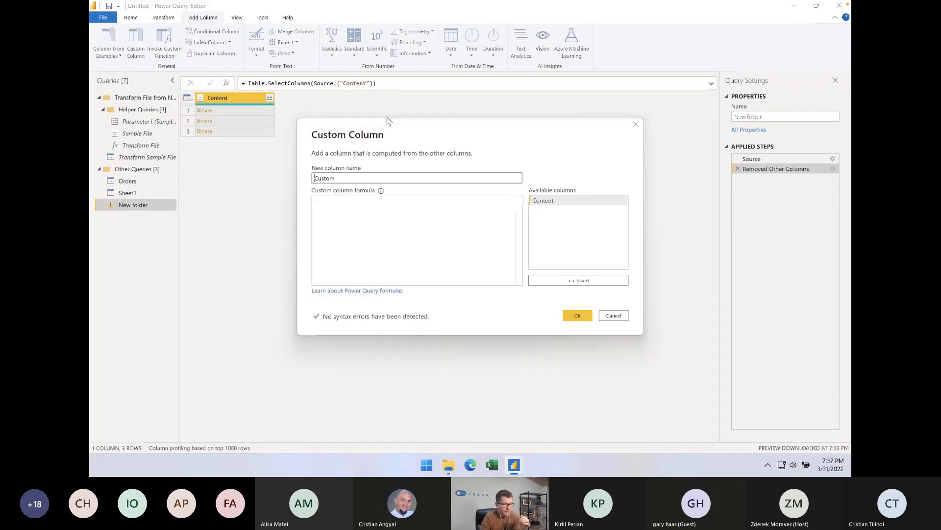
{"action": "left_click", "coordinate": [374, 209]}
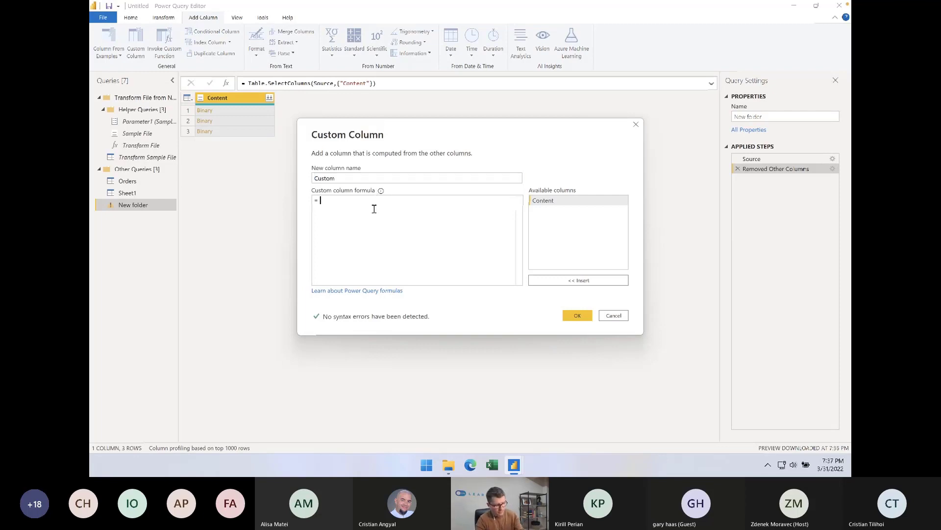
{"action": "type", "text": "Excel"}
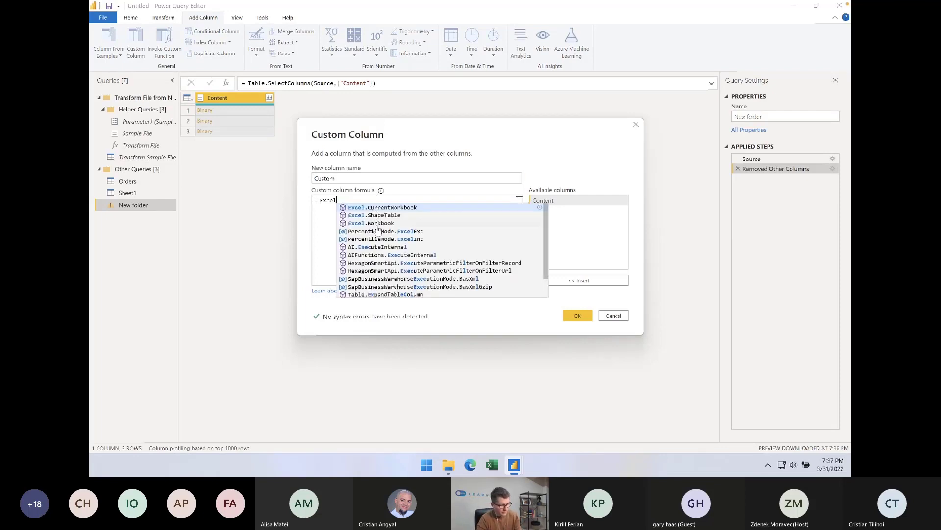
{"action": "type", "text": ".Workbook("}
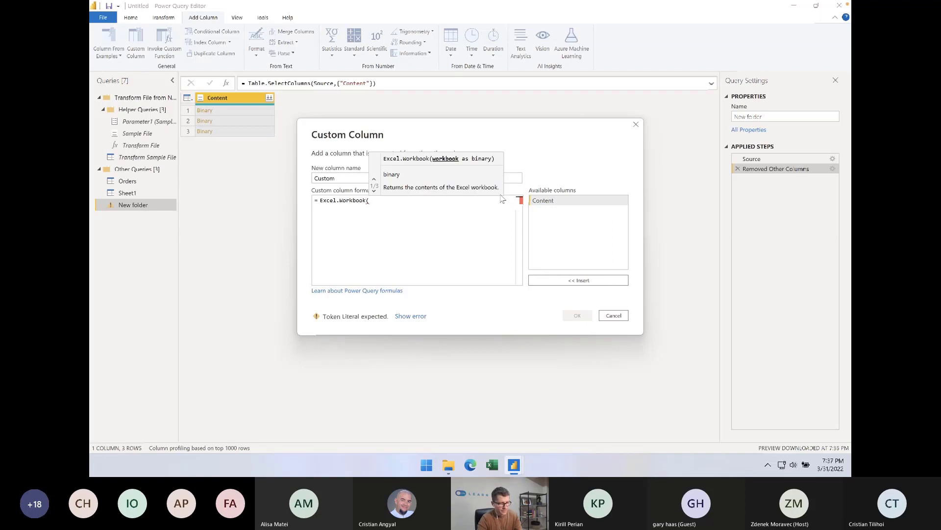
{"action": "double_click", "coordinate": [541, 202]}
{"action": "type", "text": ")"}
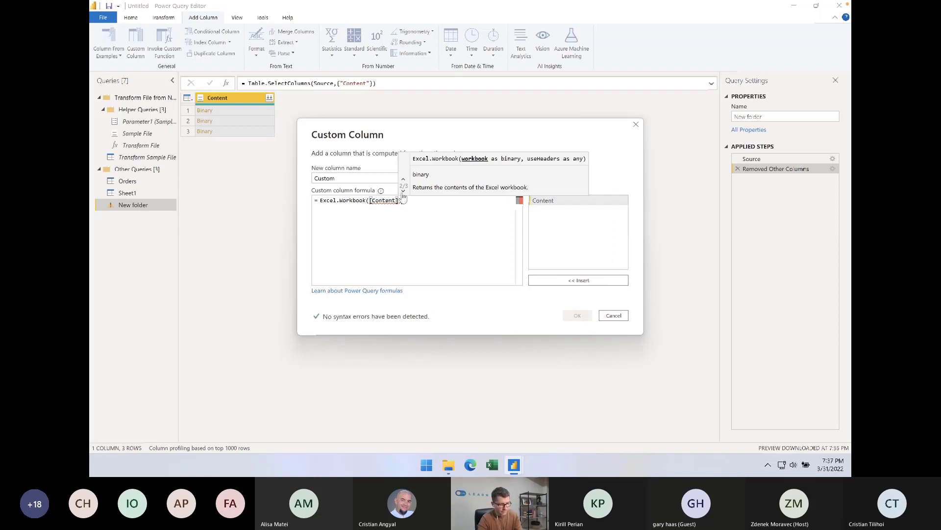
{"action": "left_click", "coordinate": [575, 315]}
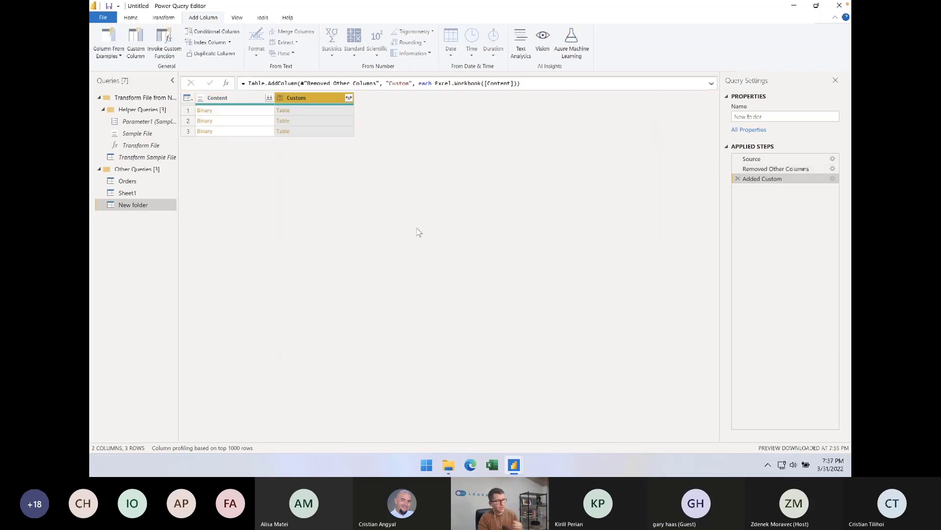
Remove the Content column and expand Custom into Name, Data, Item, Kind and Hidden, keeping the original column name as prefix
{"action": "left_click", "coordinate": [243, 95]}
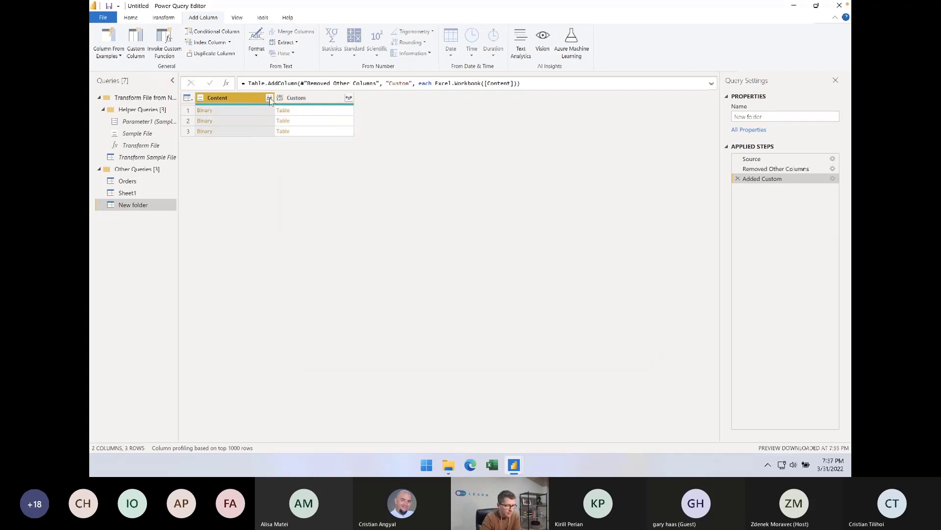
{"action": "left_click", "coordinate": [308, 100]}
{"action": "left_click", "coordinate": [228, 101]}
{"action": "right_click", "coordinate": [228, 101]}
{"action": "left_click", "coordinate": [240, 118]}
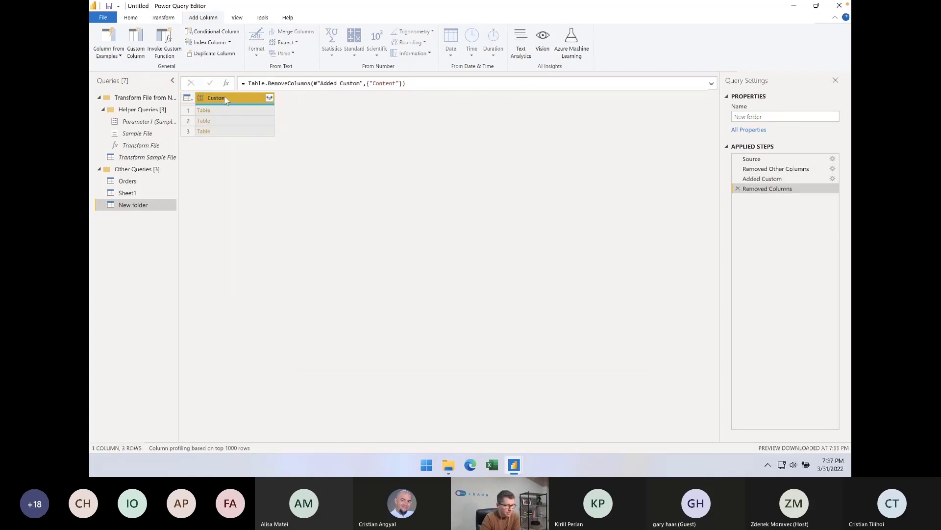
{"action": "left_click", "coordinate": [270, 98]}
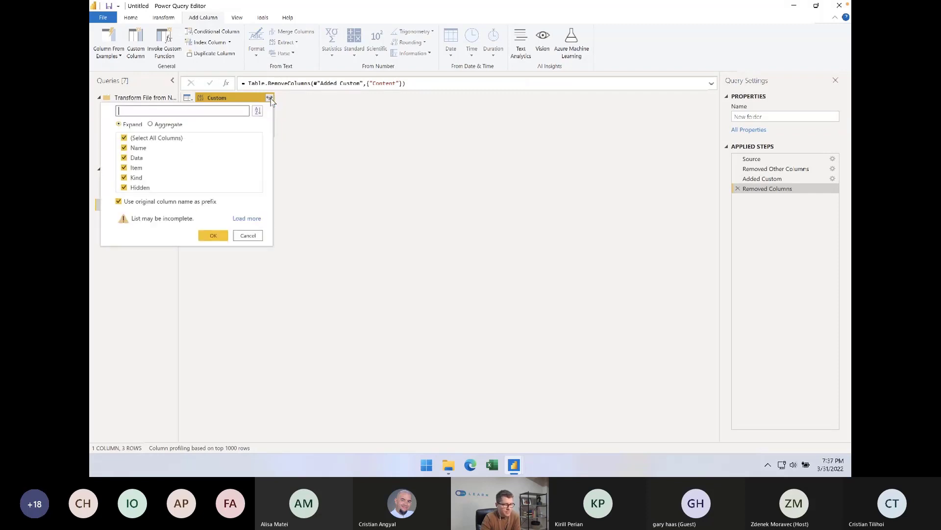
{"action": "left_click", "coordinate": [213, 235]}
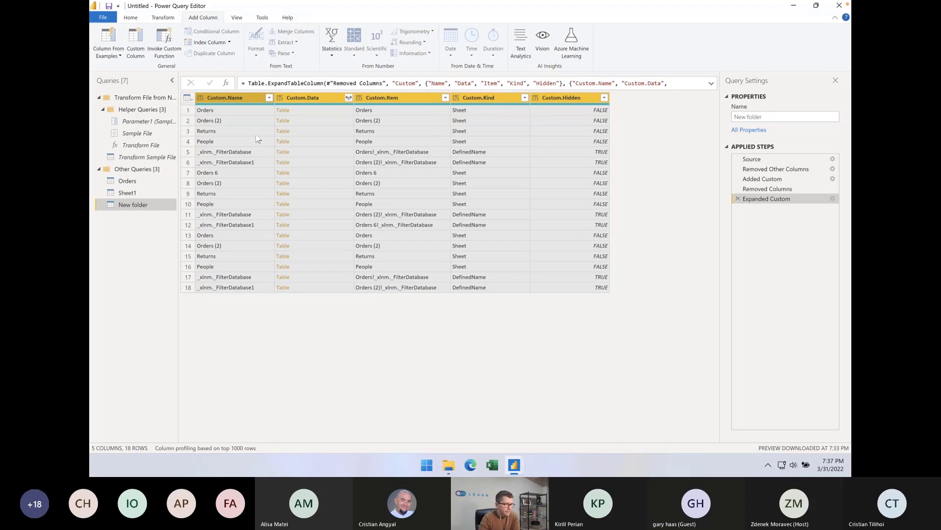
Filter the Custom.Name column to keep only rows whose name contains "Orders"
{"action": "left_click", "coordinate": [269, 98]}
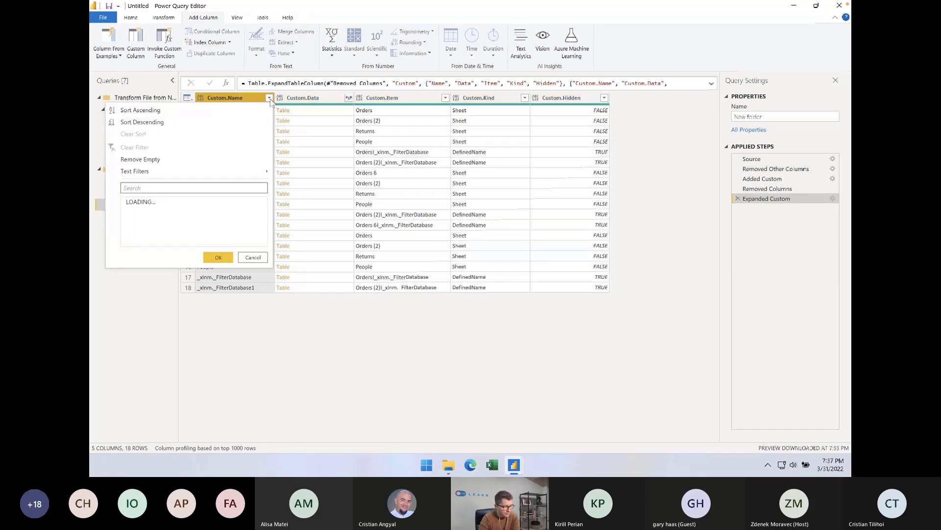
{"action": "mouse_move", "coordinate": [221, 172]}
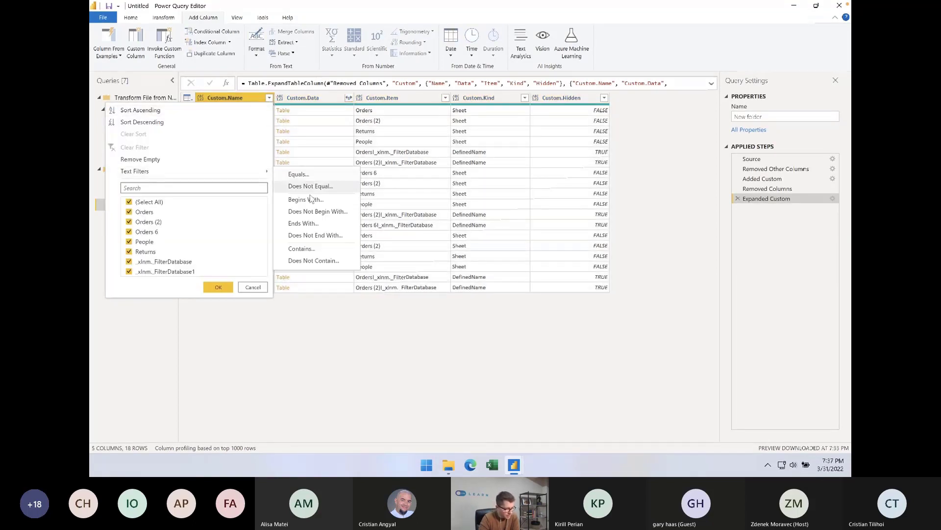
{"action": "left_click", "coordinate": [302, 249]}
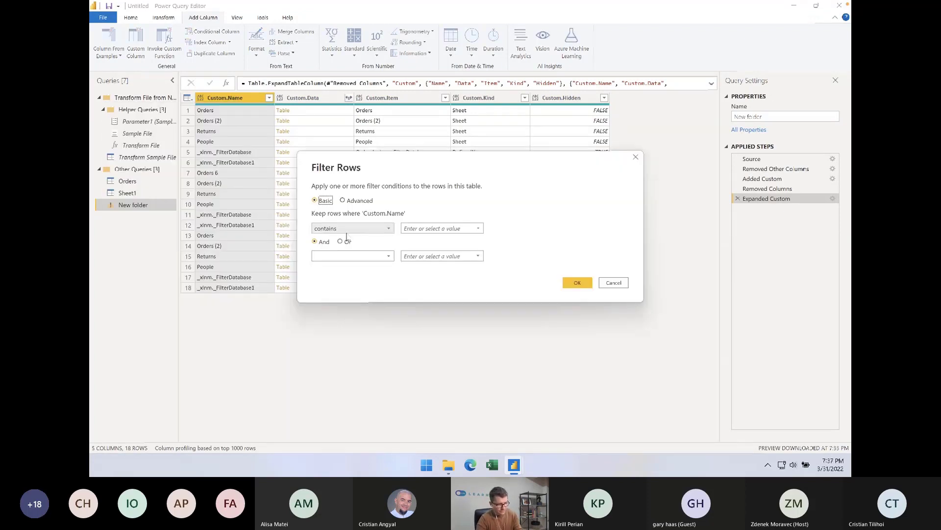
{"action": "left_click", "coordinate": [347, 232]}
{"action": "left_click", "coordinate": [423, 227]}
{"action": "left_click", "coordinate": [423, 228]}
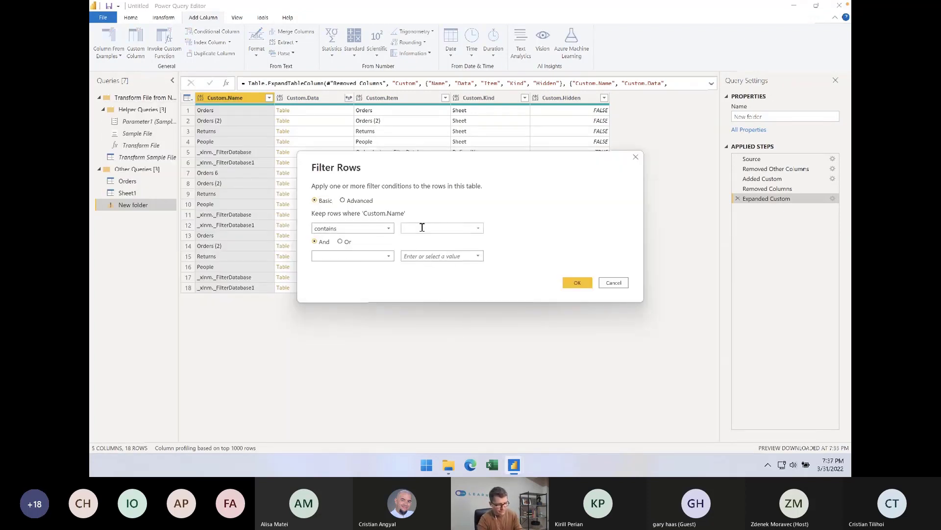
{"action": "type", "text": "Orders"}
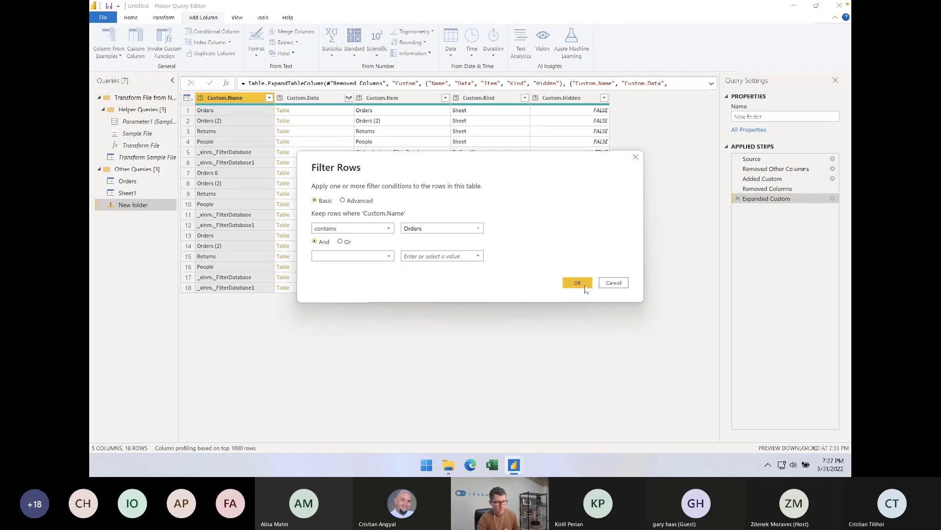
{"action": "left_click", "coordinate": [577, 283]}
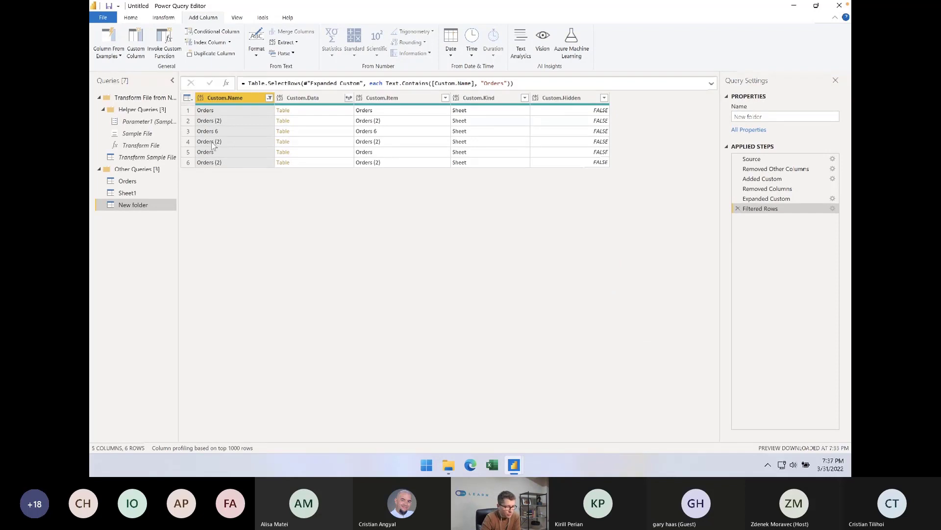
Remove all columns except Custom.Data and expand its nested tables into all their columns
{"action": "left_click", "coordinate": [313, 97]}
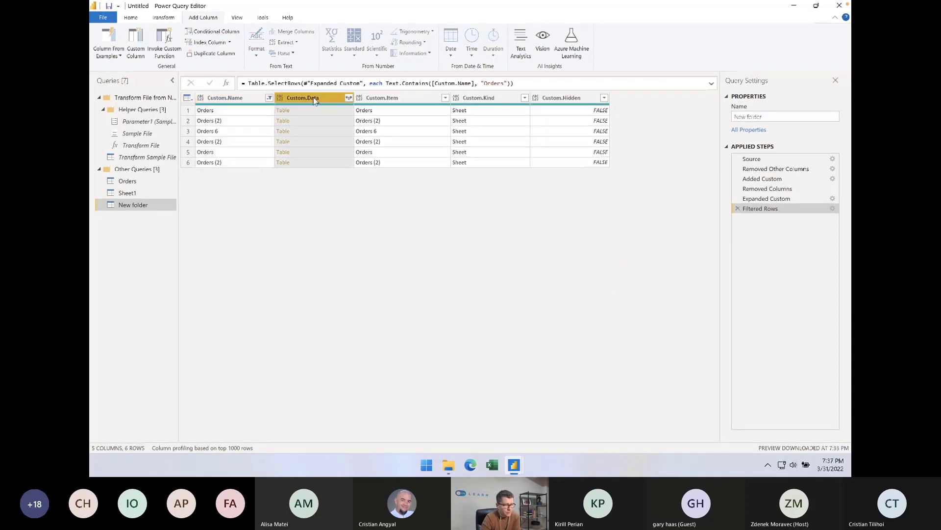
{"action": "right_click", "coordinate": [313, 97]}
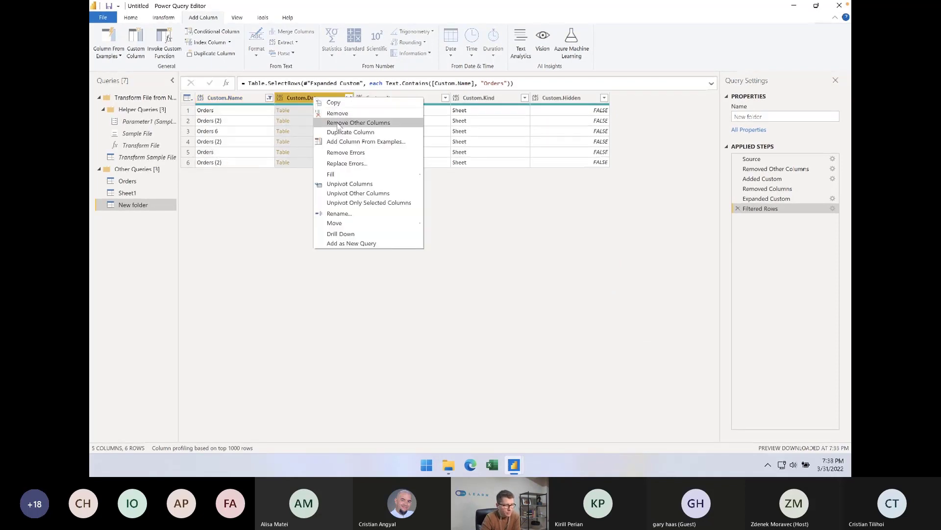
{"action": "left_click", "coordinate": [338, 123]}
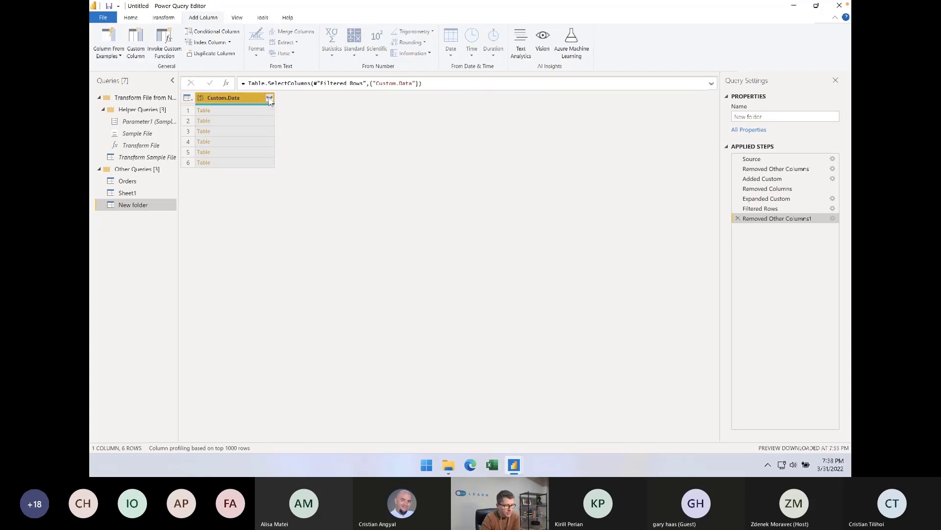
{"action": "left_click", "coordinate": [270, 98]}
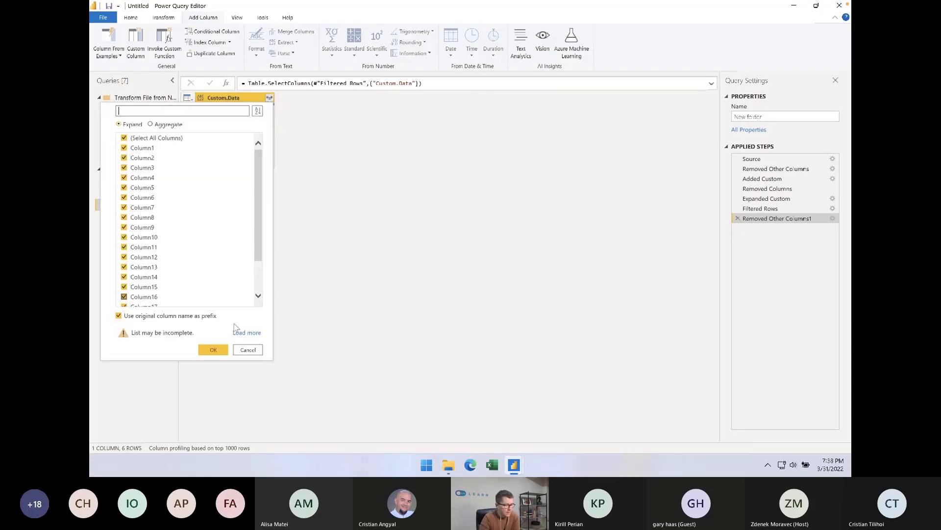
{"action": "left_click", "coordinate": [215, 350]}
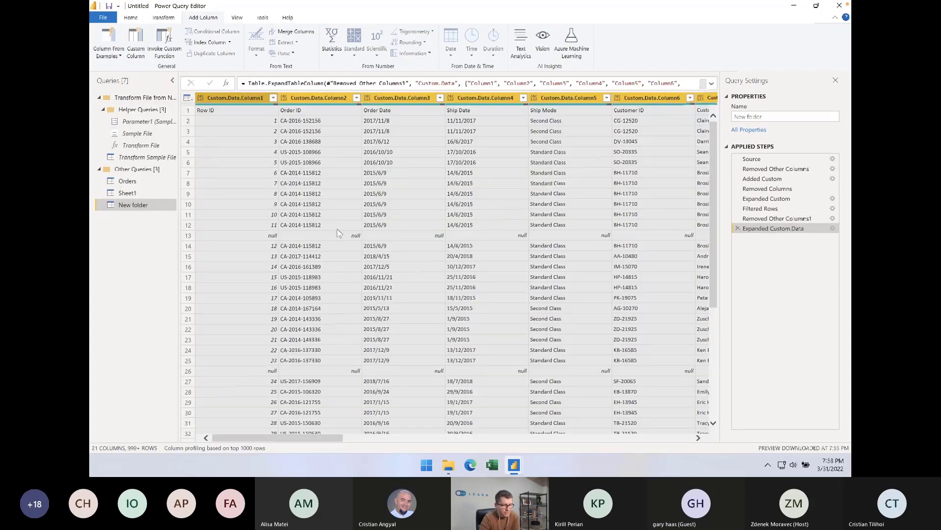
Promote the first row of the expanded data to column headers
{"action": "left_click", "coordinate": [376, 142]}
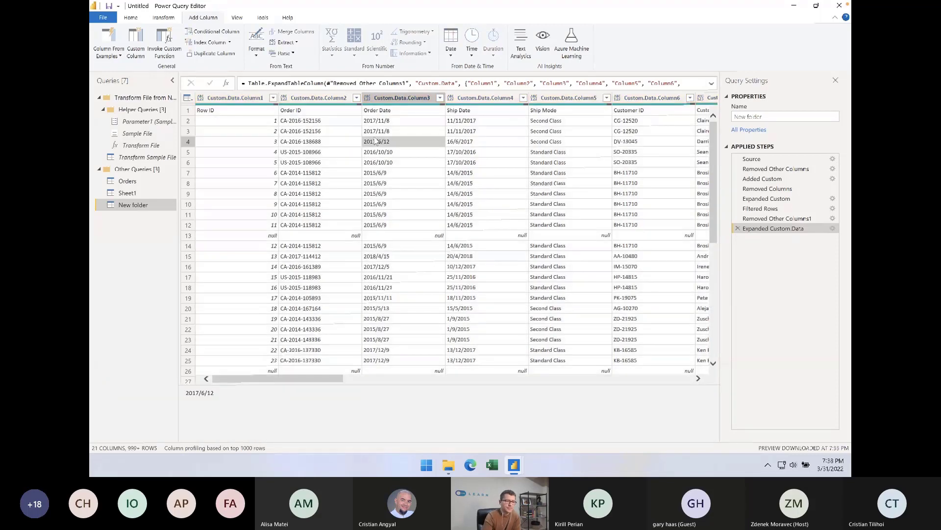
{"action": "left_click", "coordinate": [239, 131]}
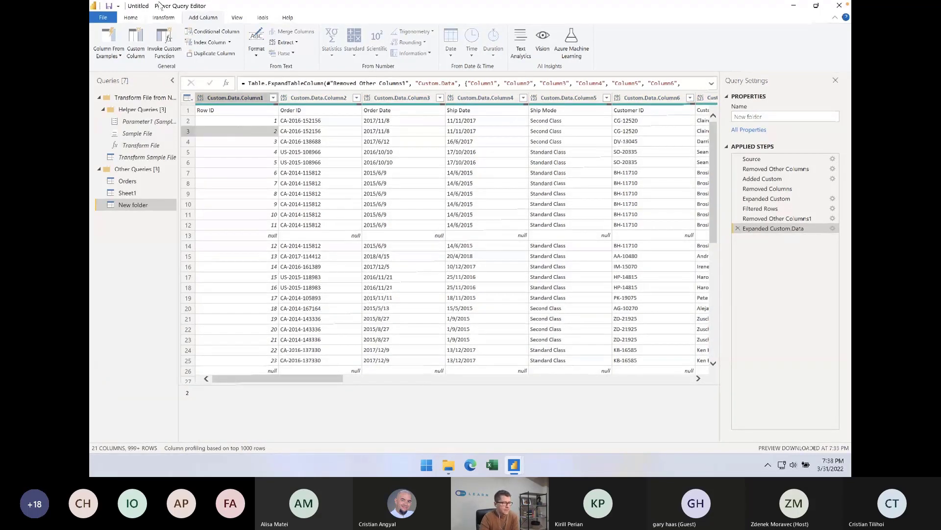
{"action": "left_click", "coordinate": [130, 17]}
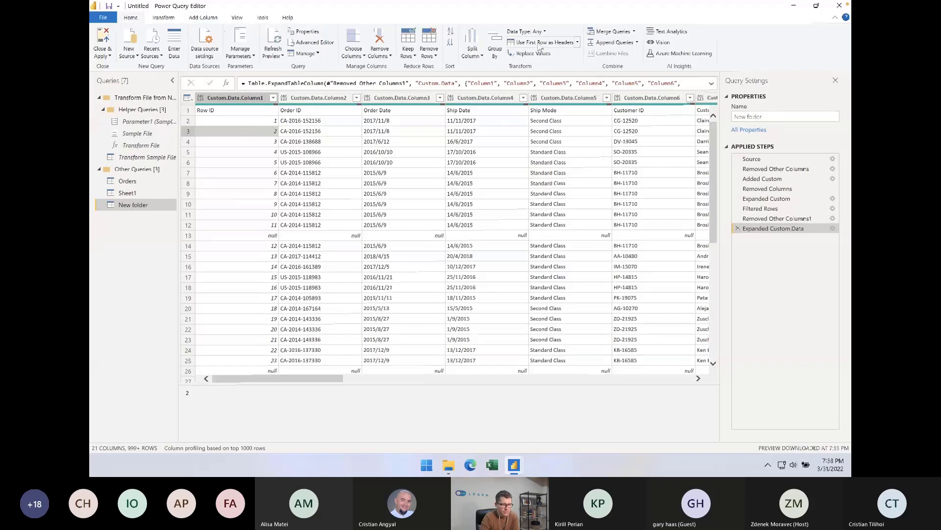
{"action": "left_click", "coordinate": [188, 110]}
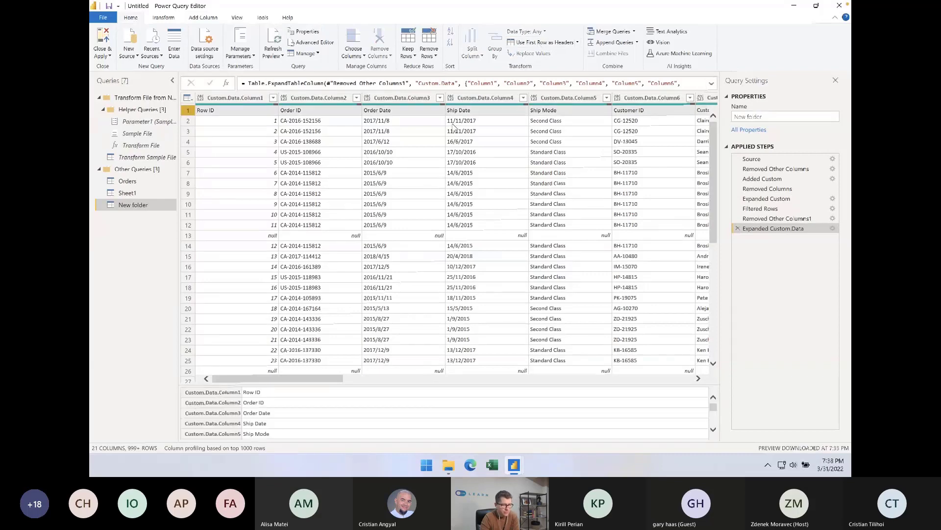
{"action": "left_click", "coordinate": [541, 43]}
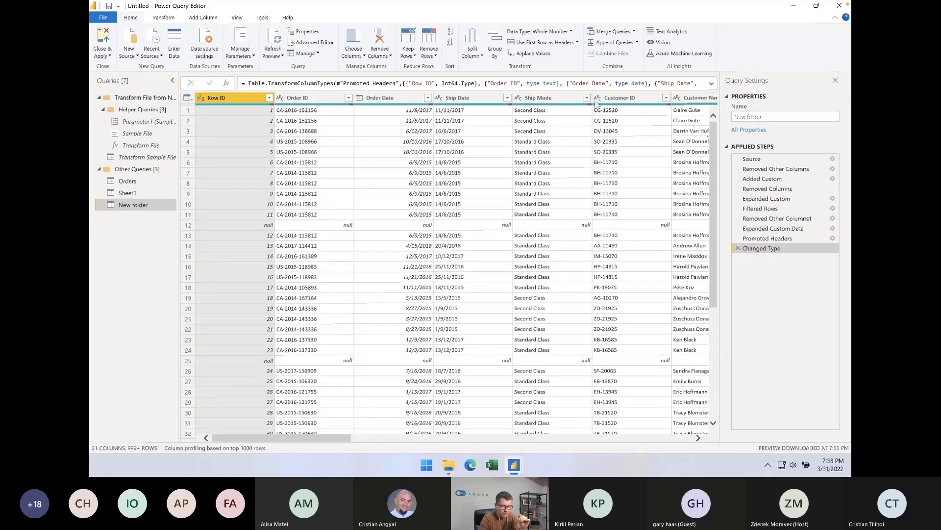
Load the full value list of the Ship Mode column and filter out null and the repeated header value "Ship Mode"
{"action": "left_click", "coordinate": [587, 97]}
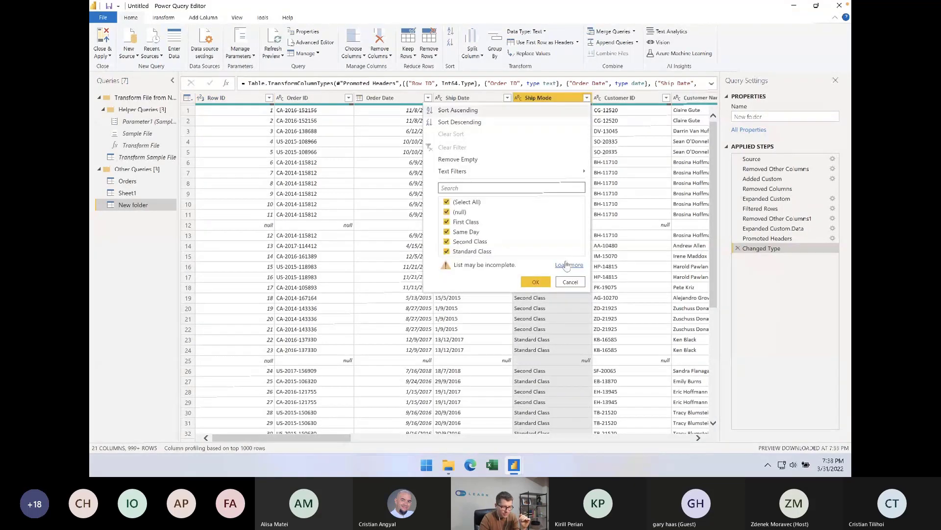
{"action": "left_click", "coordinate": [576, 267]}
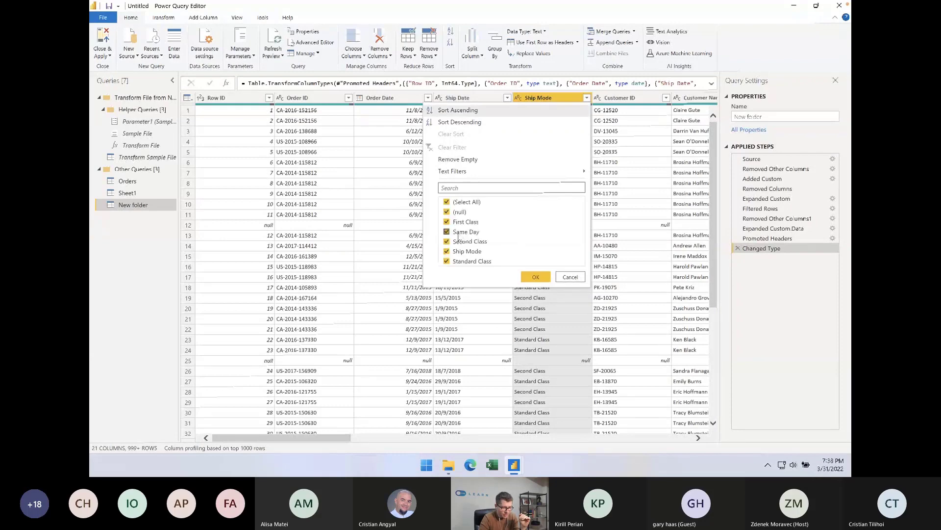
{"action": "left_click", "coordinate": [446, 252]}
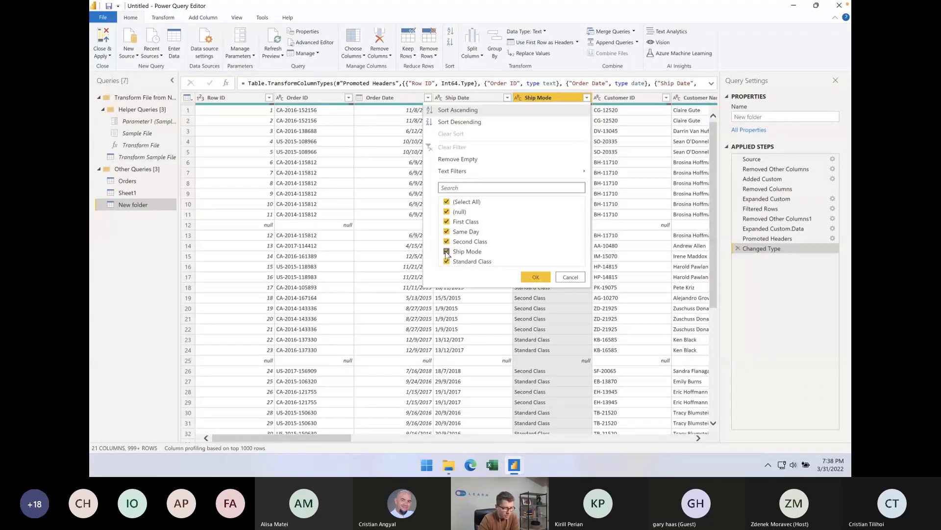
{"action": "left_click", "coordinate": [446, 252]}
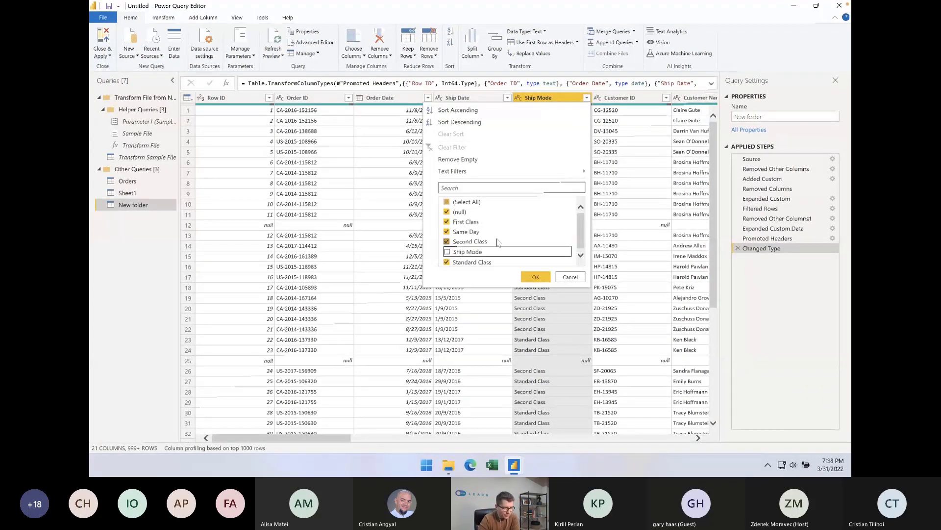
{"action": "left_click", "coordinate": [447, 213]}
{"action": "left_click", "coordinate": [536, 277]}
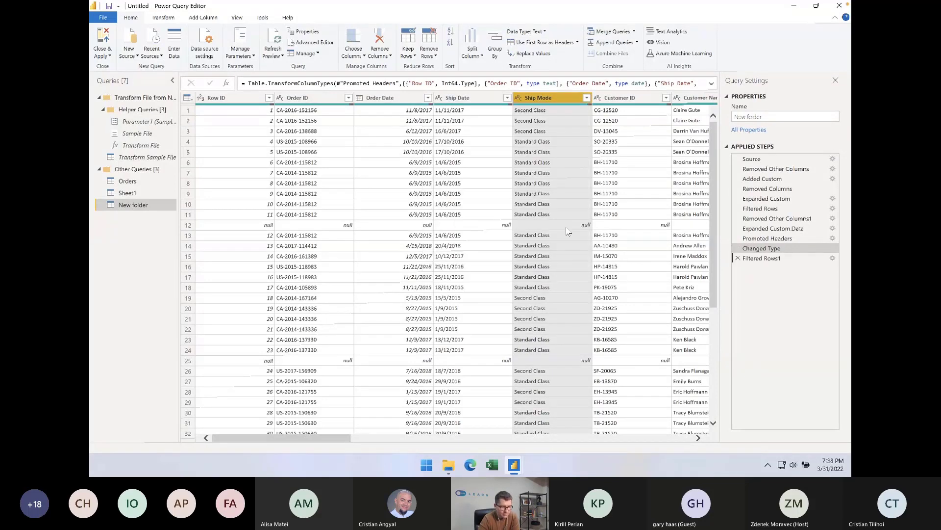
{"action": "left_click", "coordinate": [554, 153]}
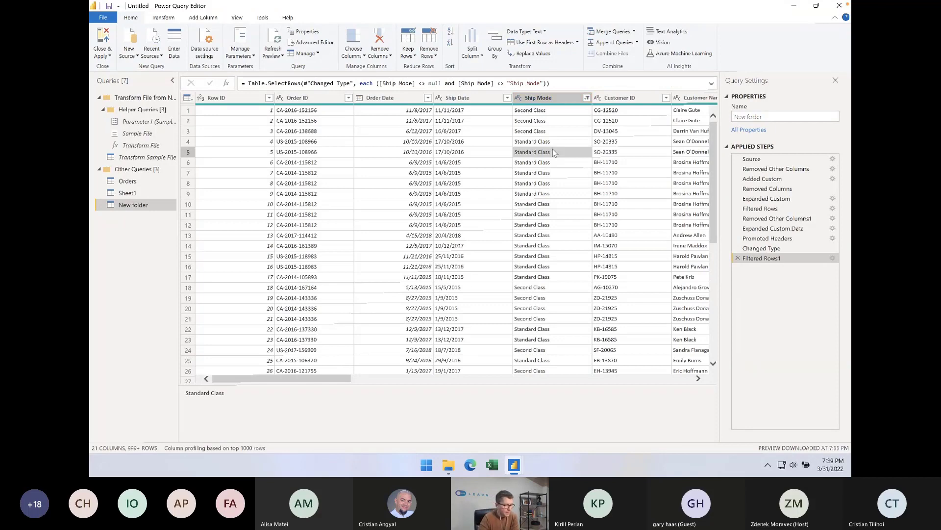
Try to delete the Helper Queries group from the query list
{"action": "right_click", "coordinate": [137, 112]}
{"action": "left_click", "coordinate": [166, 180]}
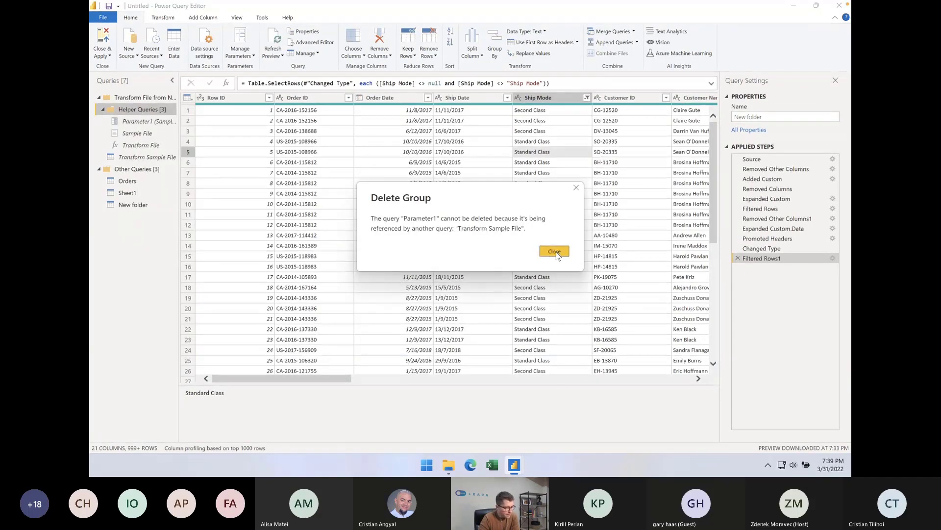
{"action": "left_click", "coordinate": [555, 252]}
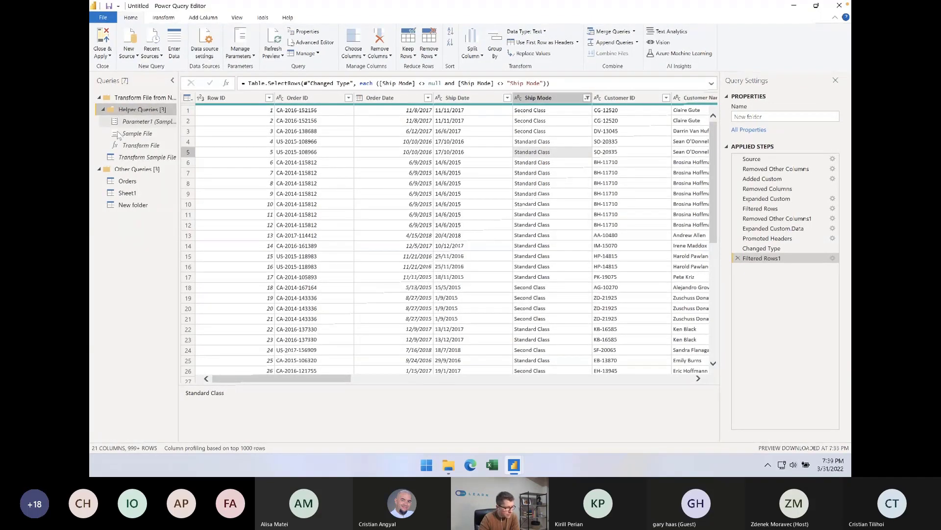
Delete the Transform Sample File query from the query list
{"action": "right_click", "coordinate": [131, 156]}
{"action": "left_click", "coordinate": [163, 181]}
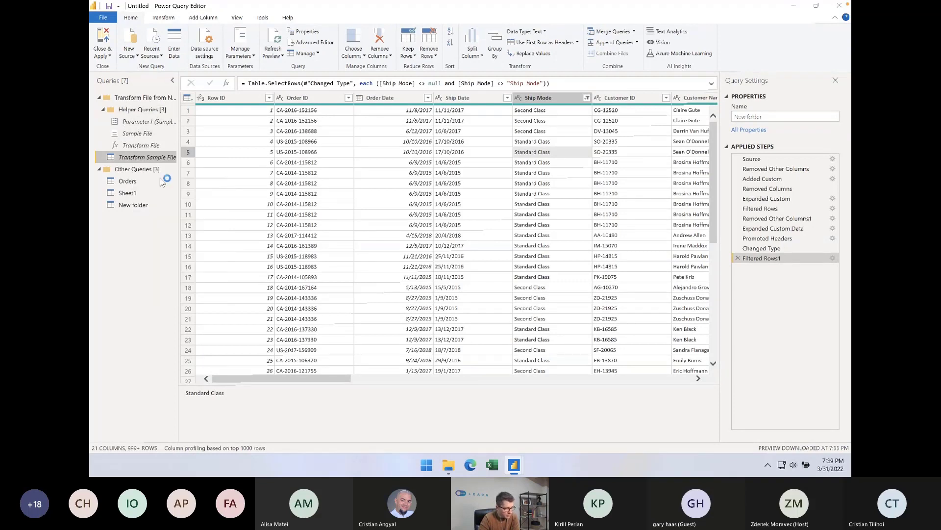
{"action": "left_click", "coordinate": [527, 247]}
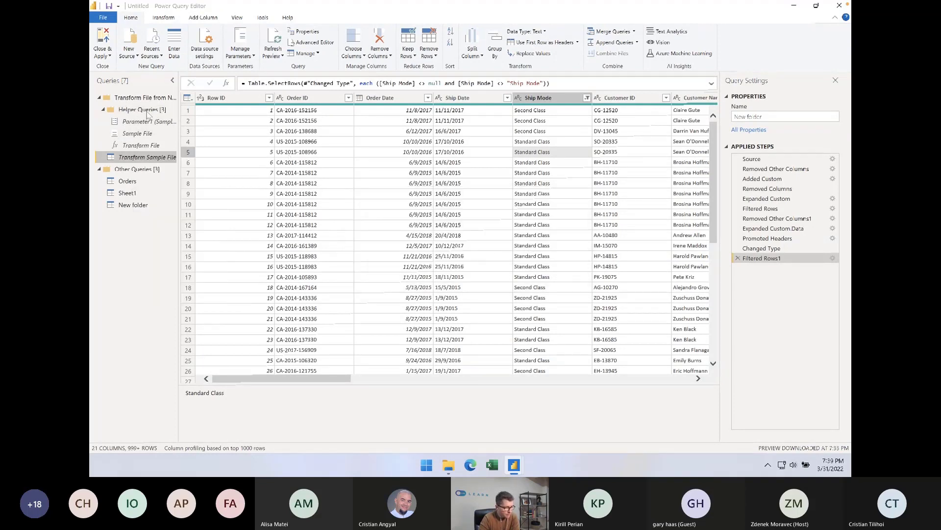
Delete the Helper Queries group with its queries and the emptied Transform File group that contained it
{"action": "right_click", "coordinate": [133, 112]}
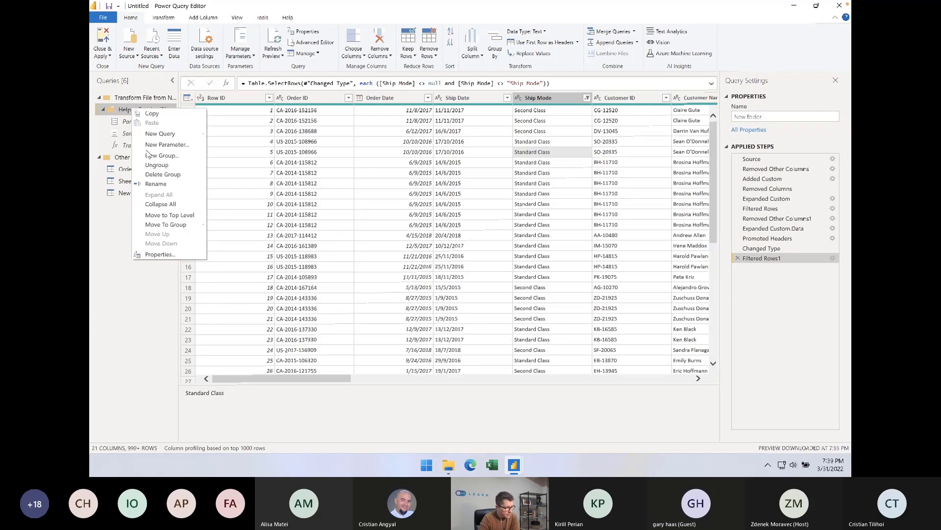
{"action": "left_click", "coordinate": [155, 175]}
{"action": "left_click", "coordinate": [516, 251]}
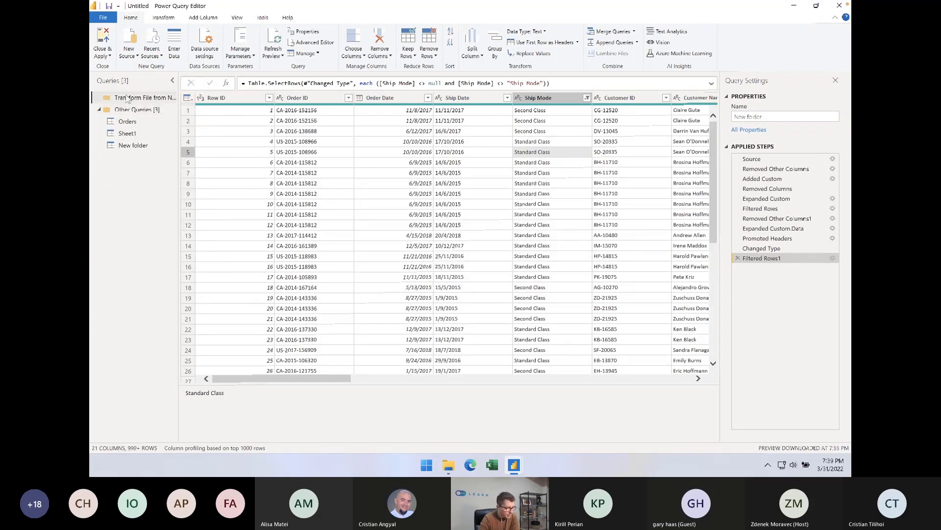
{"action": "right_click", "coordinate": [126, 96]}
{"action": "left_click", "coordinate": [150, 152]}
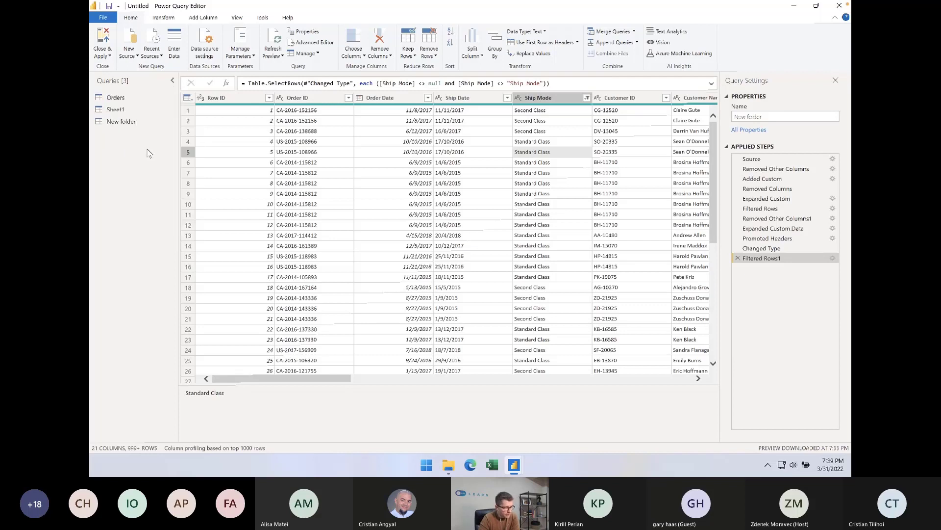
Close the query editor and apply the query changes to the report
{"action": "left_click", "coordinate": [562, 184]}
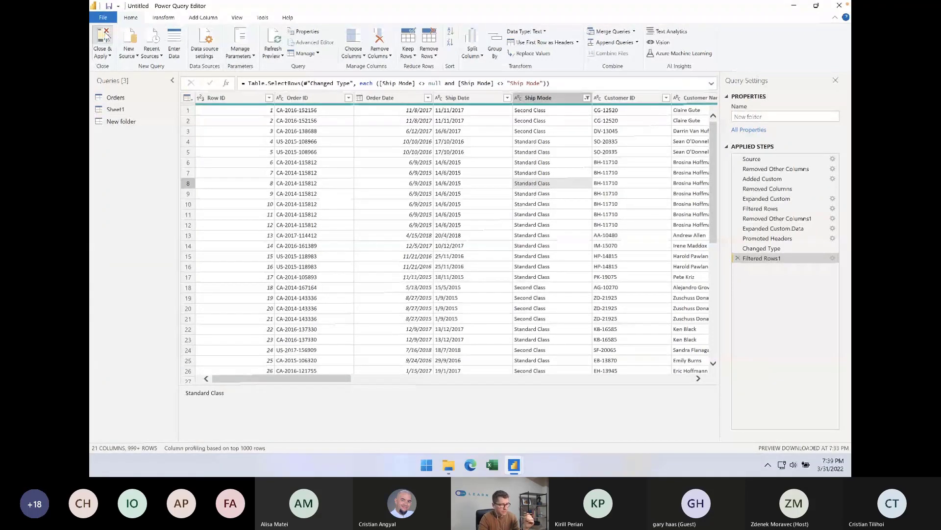
{"action": "left_click", "coordinate": [104, 38]}
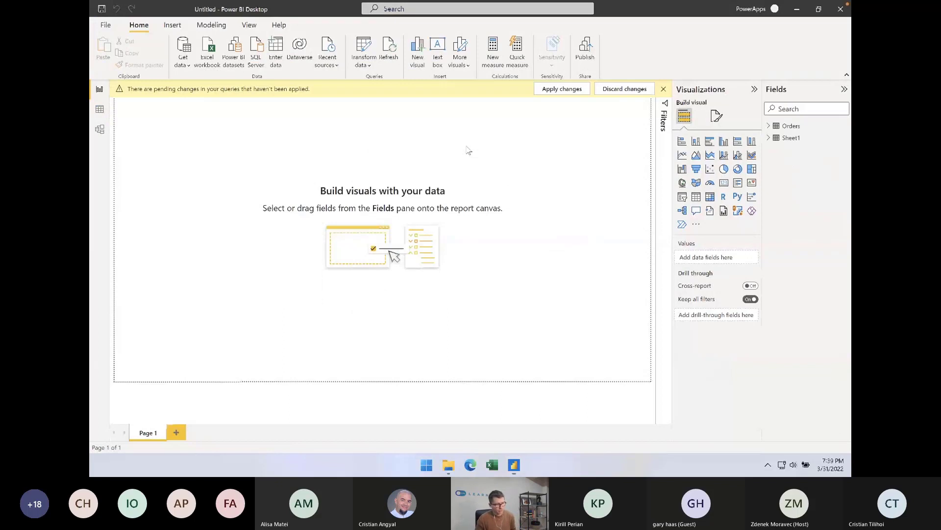
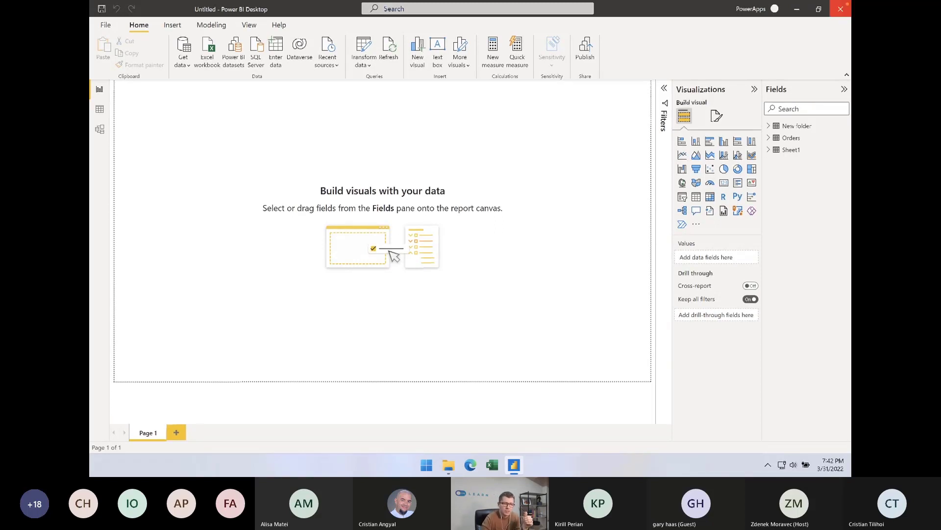
Switch to File Explorer and locate CSV_Products.csv and CSV_Sales.csv in the Webinar files folder
{"action": "left_click", "coordinate": [796, 9]}
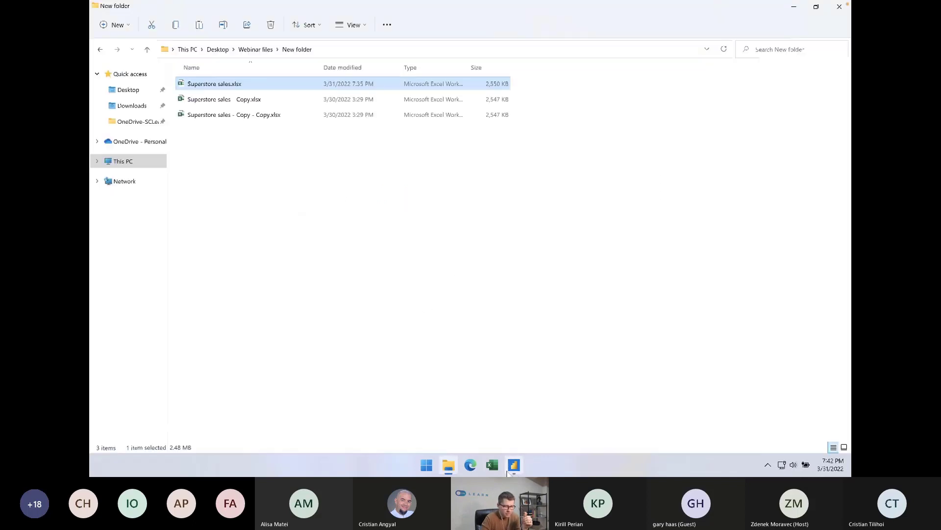
{"action": "left_click", "coordinate": [493, 465]}
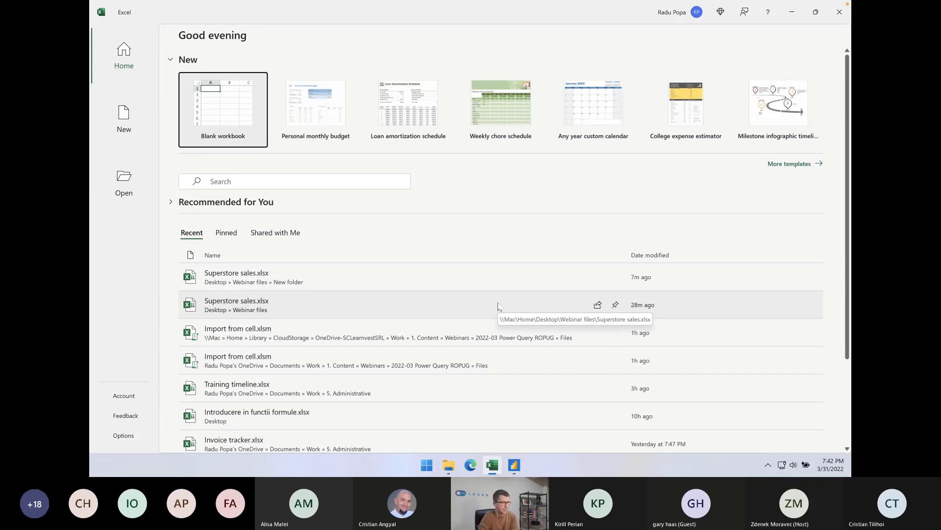
{"action": "left_click", "coordinate": [449, 464]}
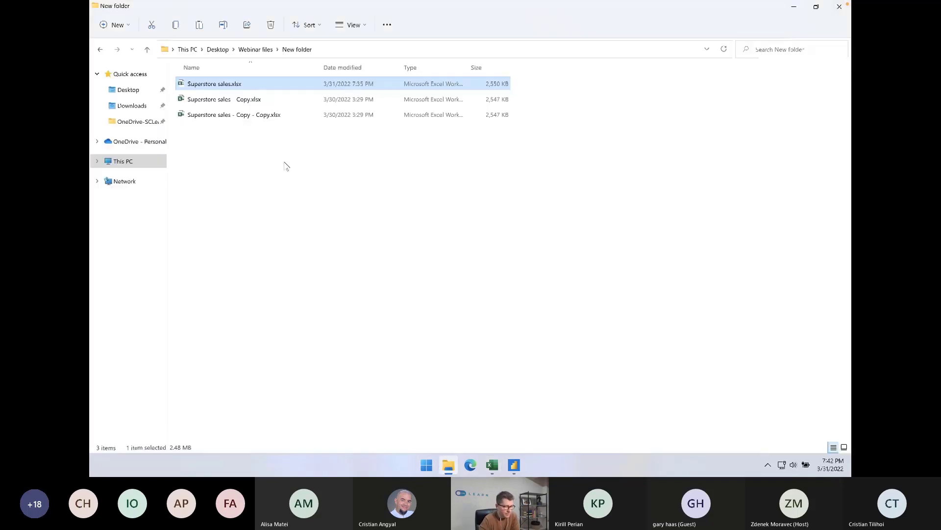
{"action": "left_click", "coordinate": [257, 49]}
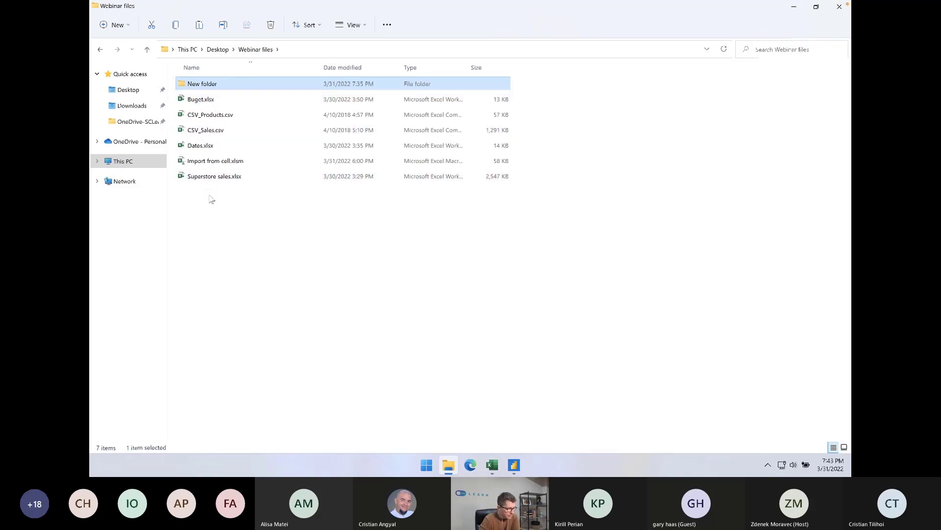
{"action": "left_click", "coordinate": [210, 117]}
{"action": "left_click", "coordinate": [227, 130]}
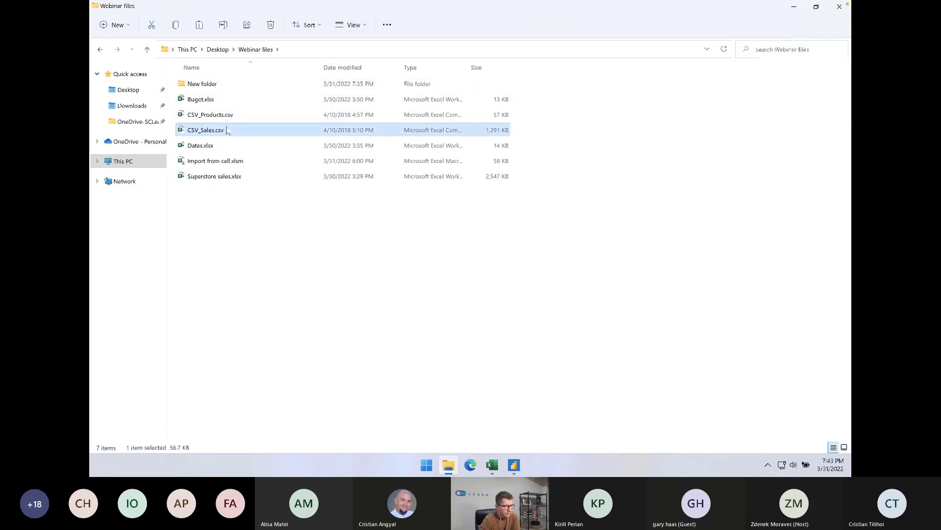
{"action": "left_click", "coordinate": [238, 119]}
{"action": "left_click_drag", "start_coordinate": [583, 113], "coordinate": [450, 132]}
{"action": "left_click", "coordinate": [620, 124]}
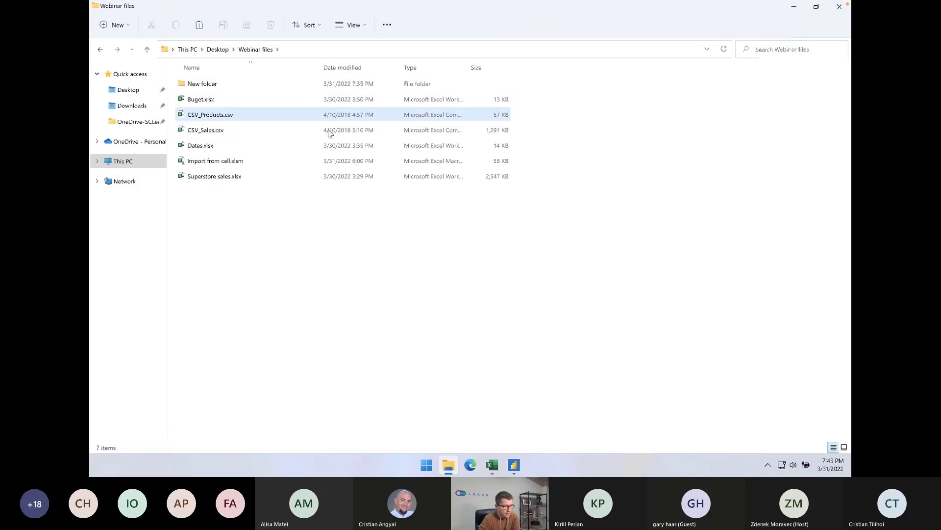
Open CSV_Sales.csv in Excel, inspect its ProductKey column, and close the file without saving
{"action": "double_click", "coordinate": [226, 131]}
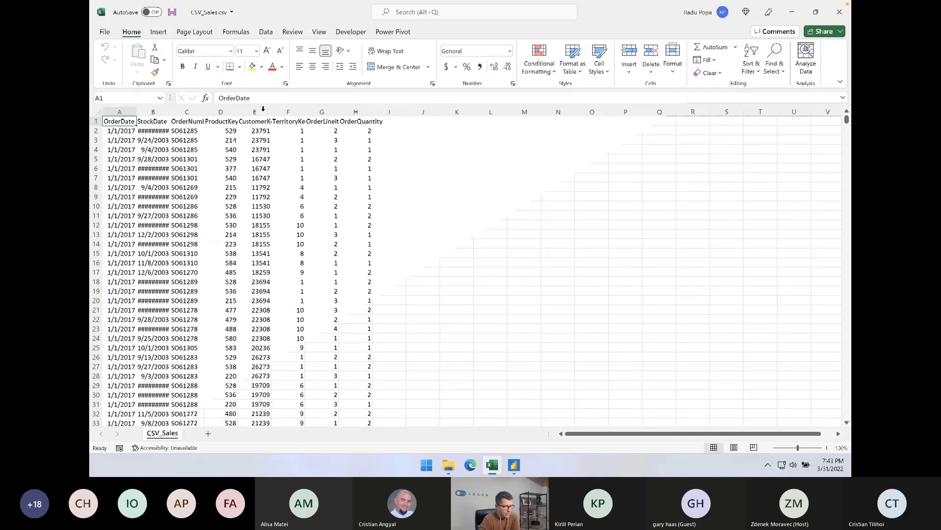
{"action": "left_click", "coordinate": [229, 112]}
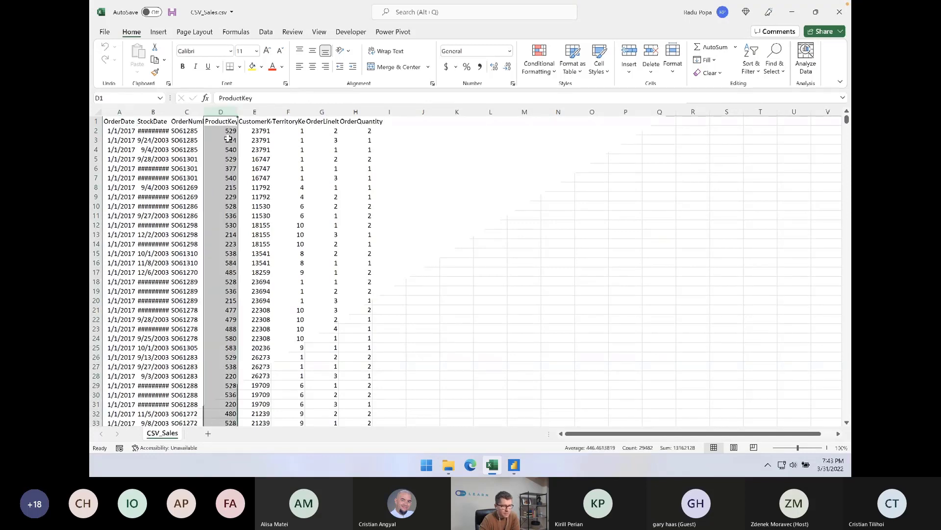
{"action": "double_click", "coordinate": [238, 109]}
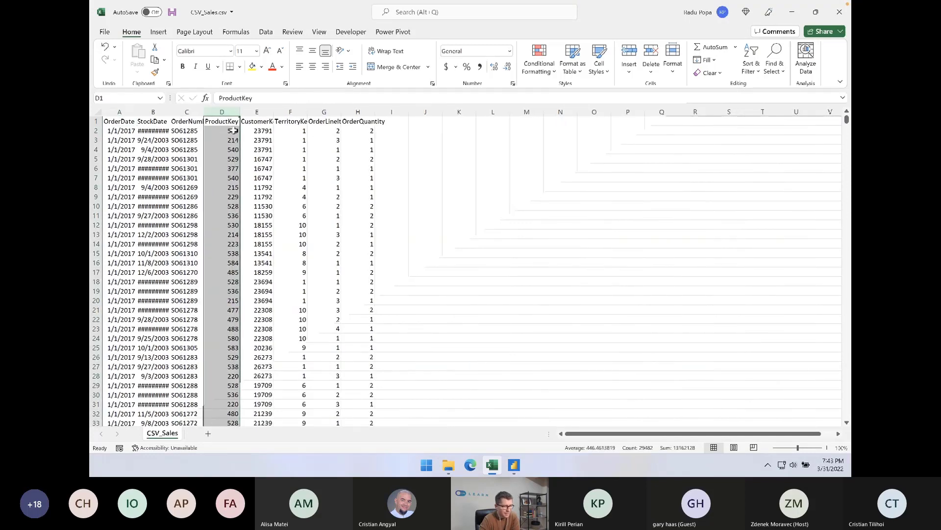
{"action": "left_click", "coordinate": [850, 5]}
{"action": "left_click", "coordinate": [470, 248]}
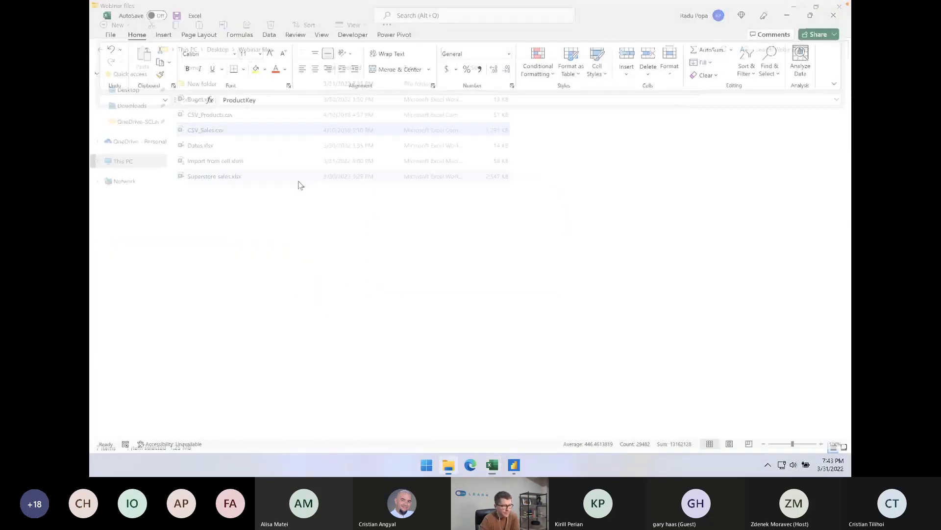
Open CSV_Products.csv to inspect its ProductKey column, close it, and select both CSV files in the folder
{"action": "double_click", "coordinate": [236, 120]}
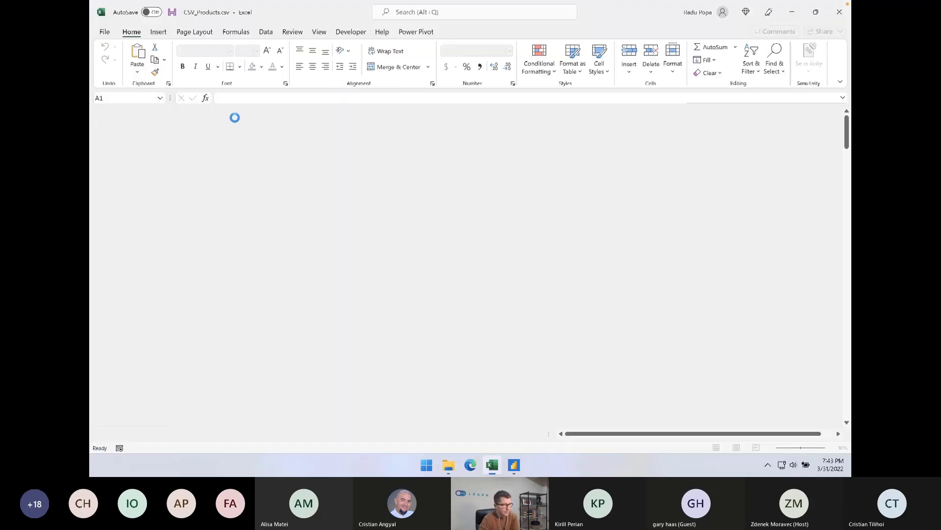
{"action": "left_click", "coordinate": [119, 112]}
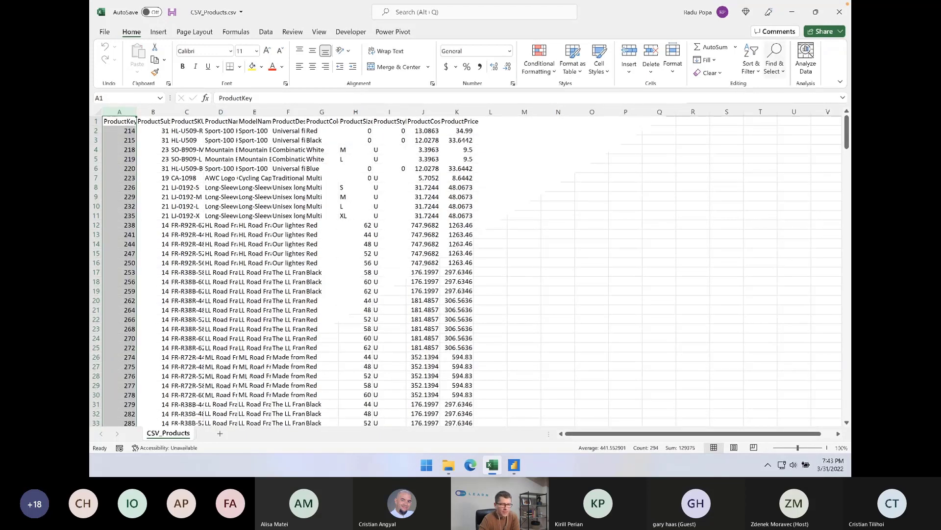
{"action": "left_click", "coordinate": [840, 12]}
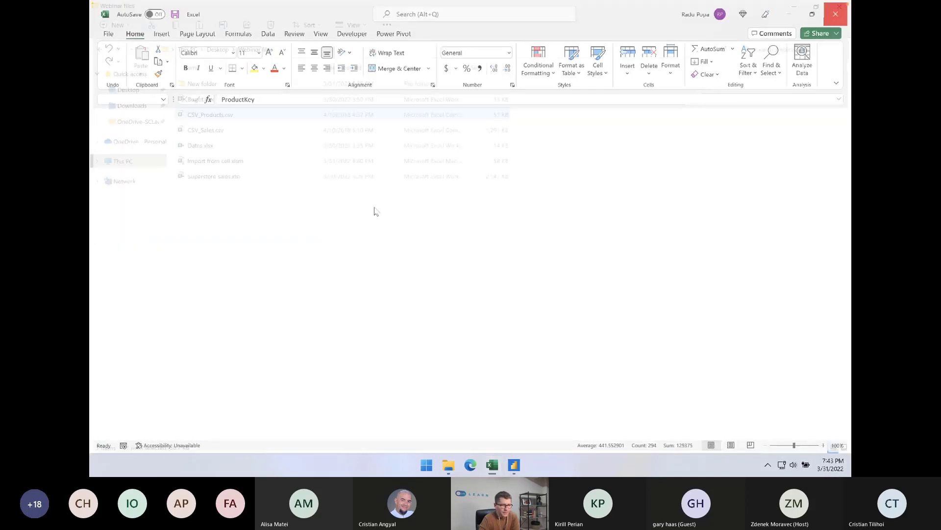
{"action": "left_click_drag", "start_coordinate": [559, 116], "coordinate": [479, 131]}
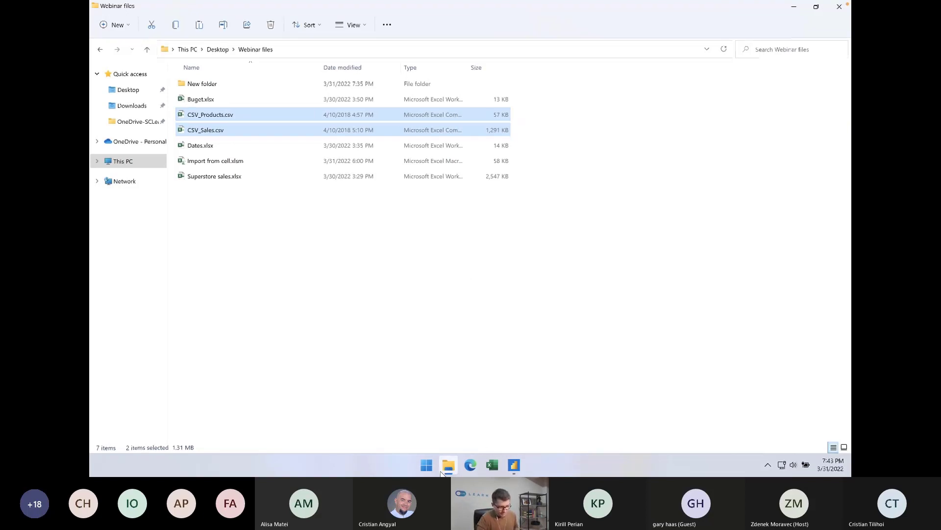
Create a blank Excel workbook and import CSV_Sales.csv from the Webinar files folder on the Desktop as a Text/CSV source
{"action": "left_click", "coordinate": [492, 465]}
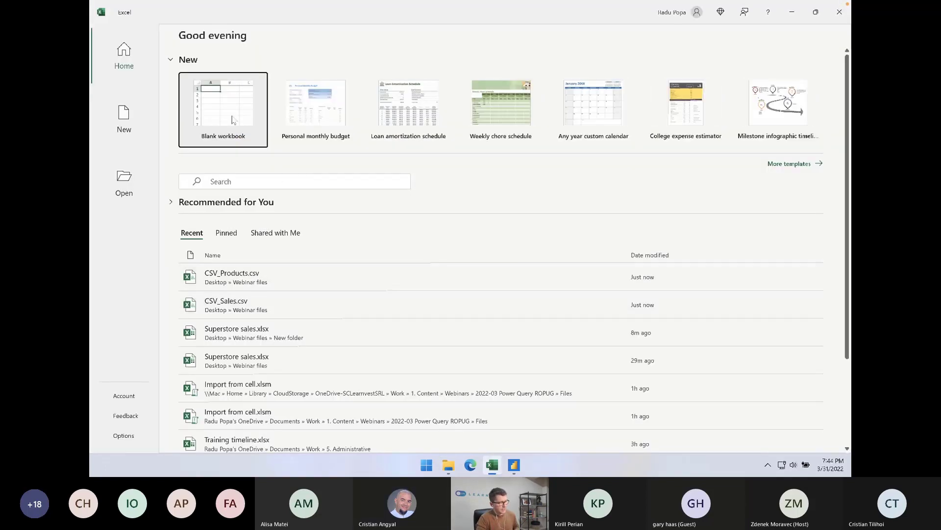
{"action": "left_click", "coordinate": [225, 86]}
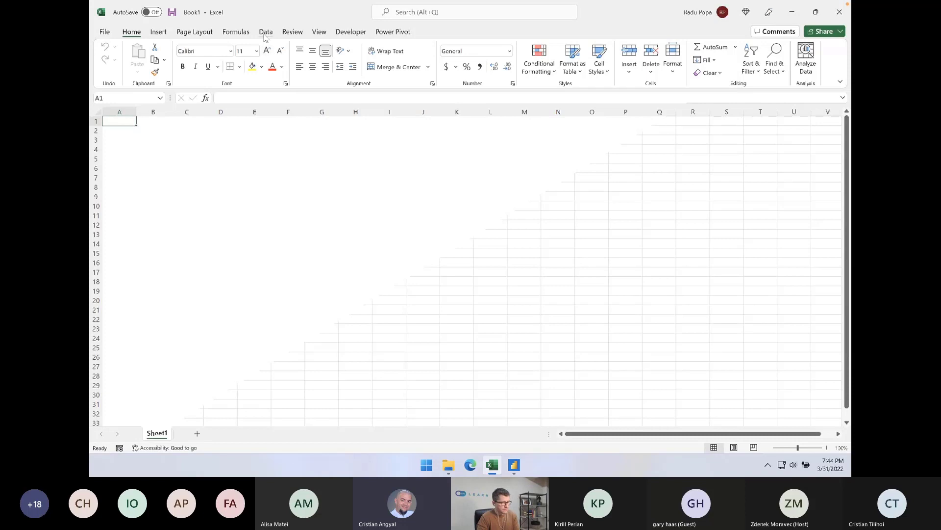
{"action": "left_click", "coordinate": [264, 36]}
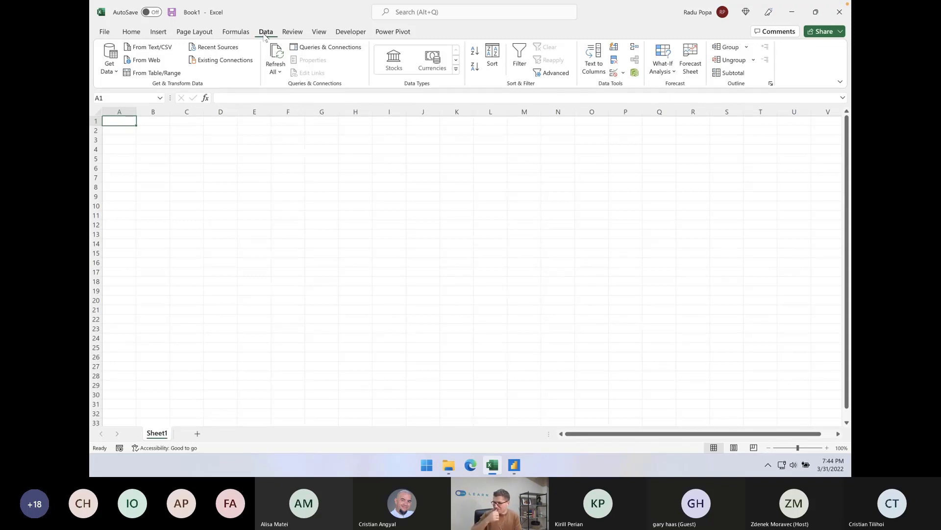
{"action": "left_click", "coordinate": [112, 71]}
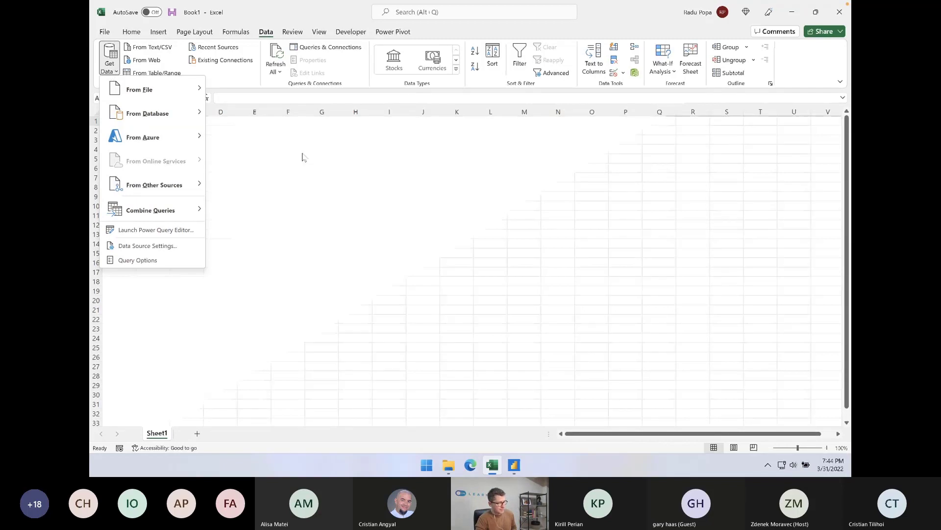
{"action": "mouse_move", "coordinate": [155, 95]}
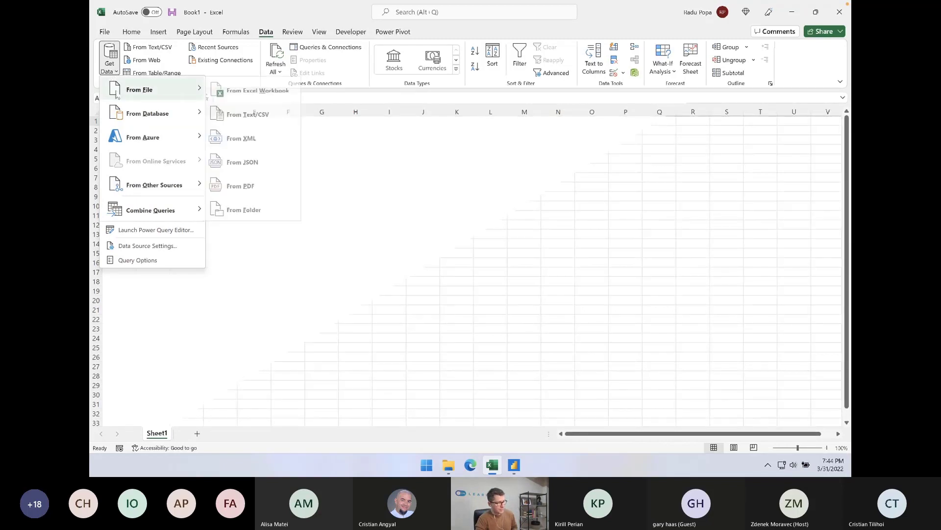
{"action": "left_click", "coordinate": [262, 117]}
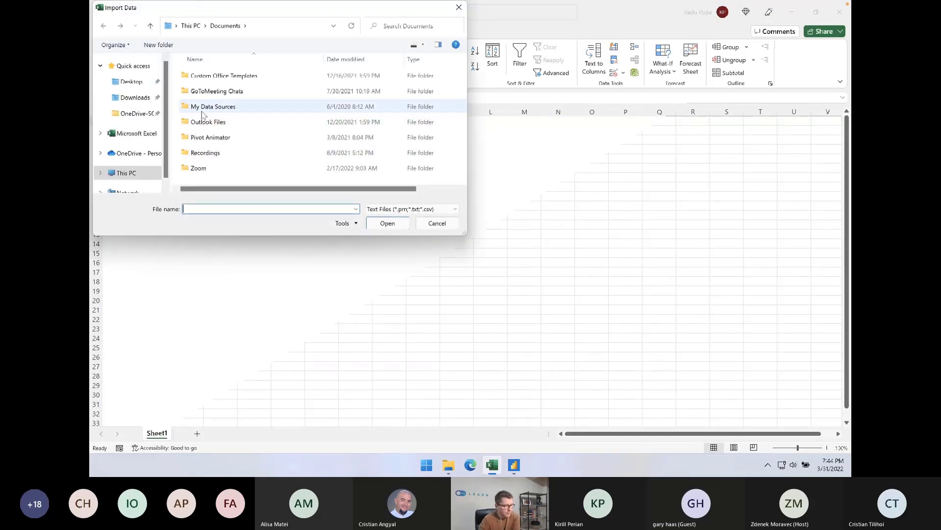
{"action": "left_click", "coordinate": [130, 82]}
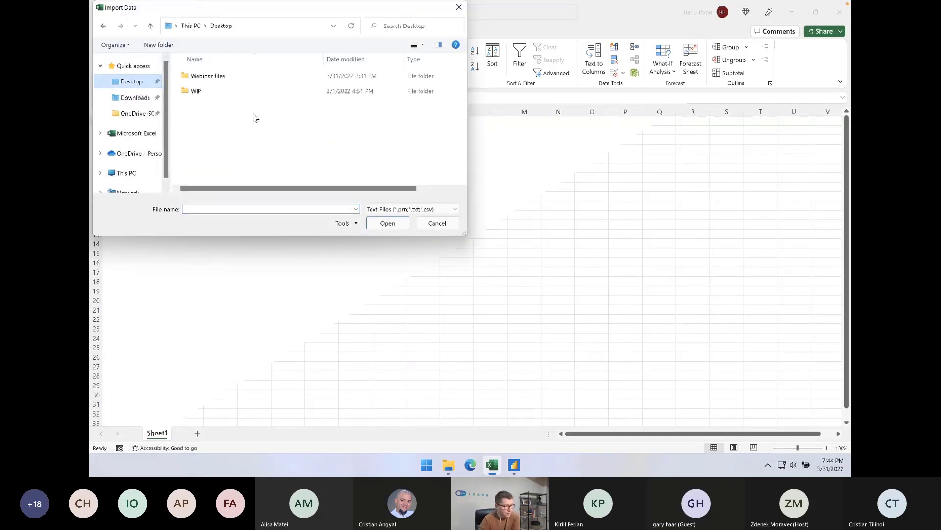
{"action": "double_click", "coordinate": [205, 77]}
{"action": "left_click", "coordinate": [237, 112]}
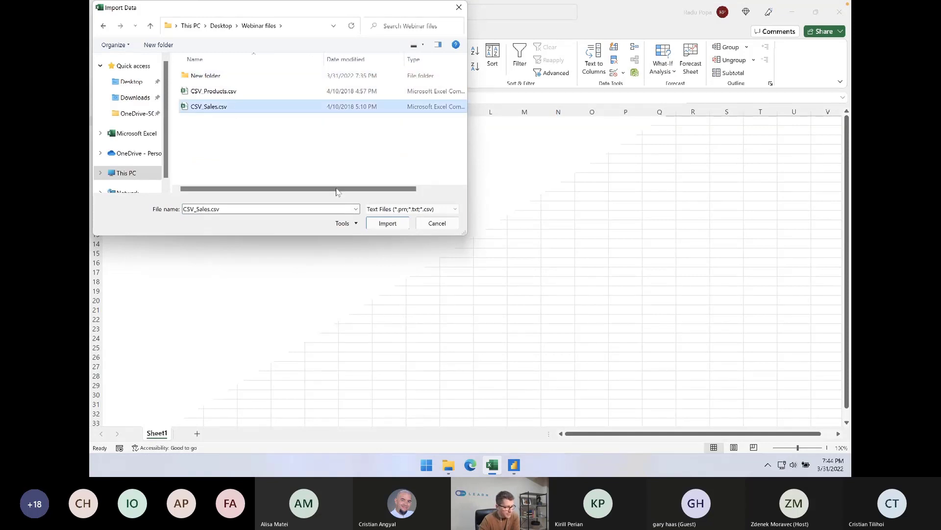
{"action": "left_click", "coordinate": [387, 224]}
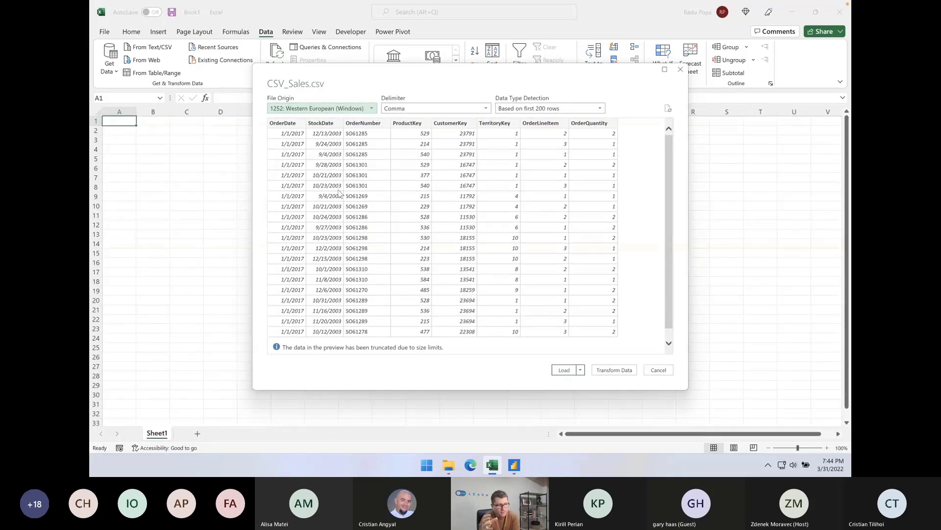
Load the CSV_Sales query as Only Create Connection, without adding it to the Data Model
{"action": "left_click", "coordinate": [580, 370]}
{"action": "left_click", "coordinate": [597, 390]}
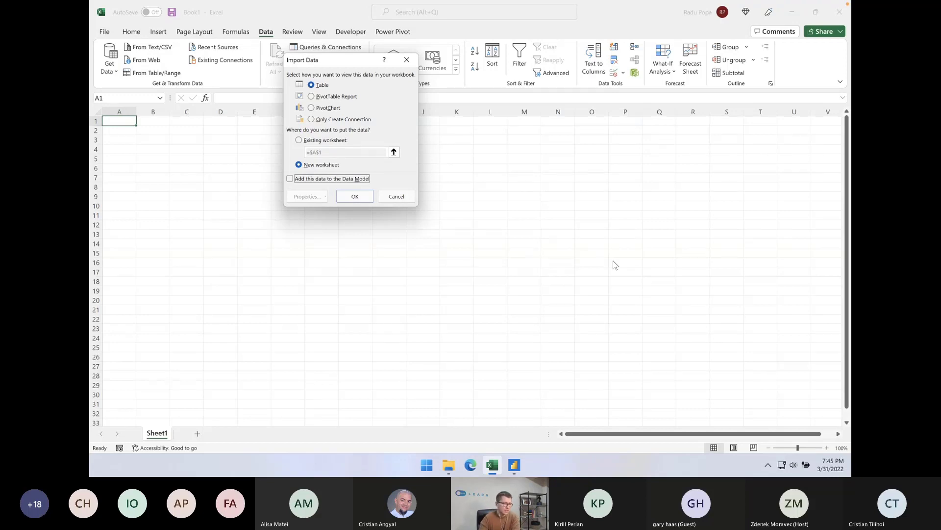
{"action": "left_click", "coordinate": [352, 120]}
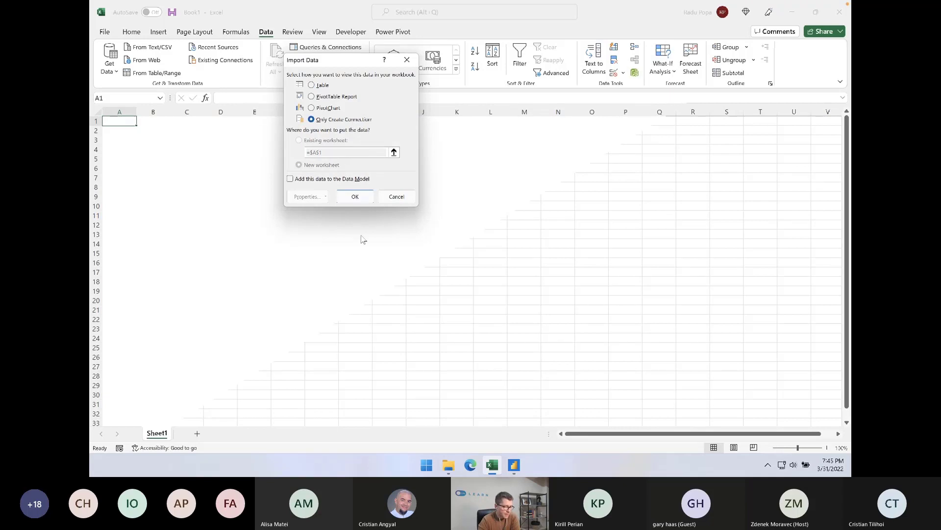
{"action": "left_click", "coordinate": [290, 178]}
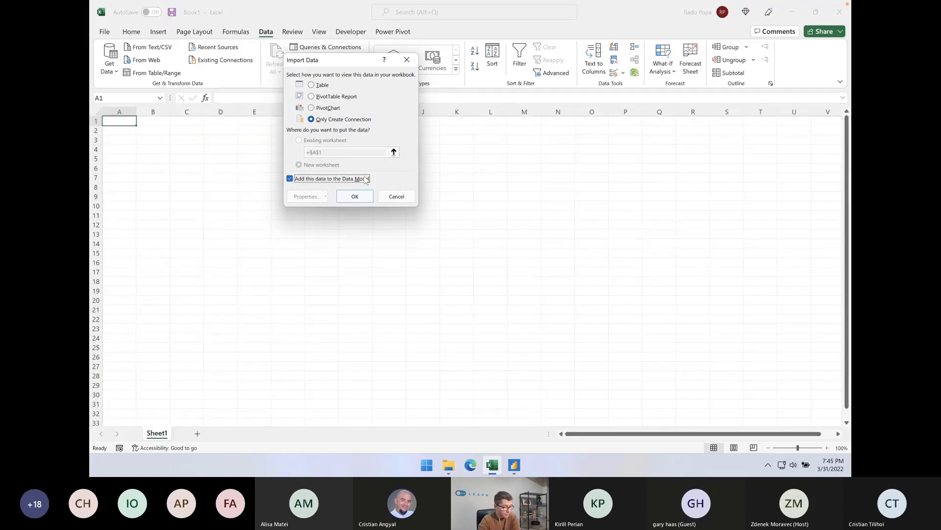
{"action": "left_click", "coordinate": [365, 180]}
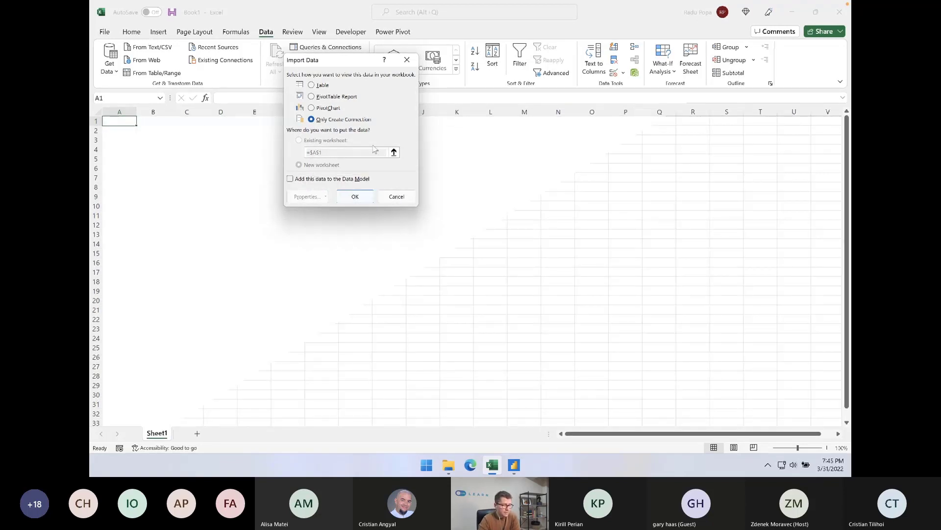
{"action": "left_click", "coordinate": [356, 196]}
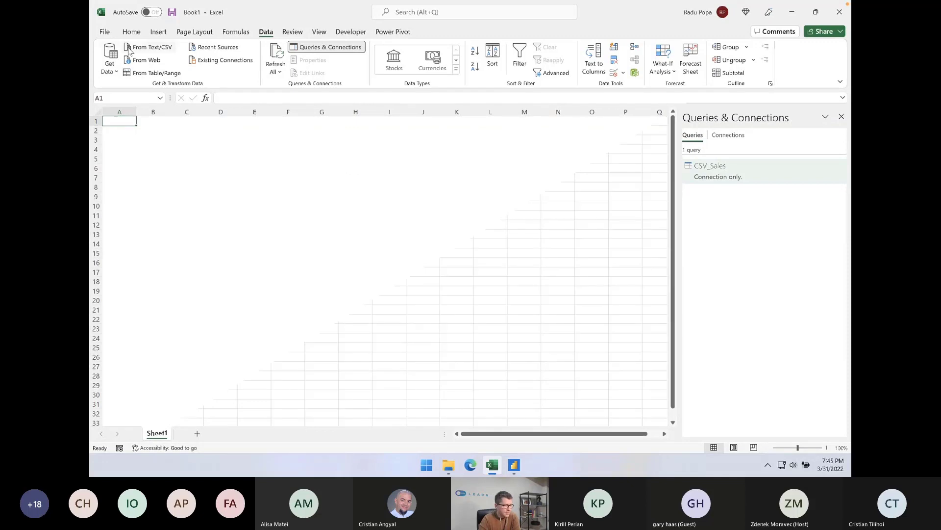
Import CSV_Products.csv from the Webinar files folder as a Text/CSV source and load it as Only Create Connection
{"action": "left_click", "coordinate": [109, 63]}
{"action": "mouse_move", "coordinate": [162, 90]}
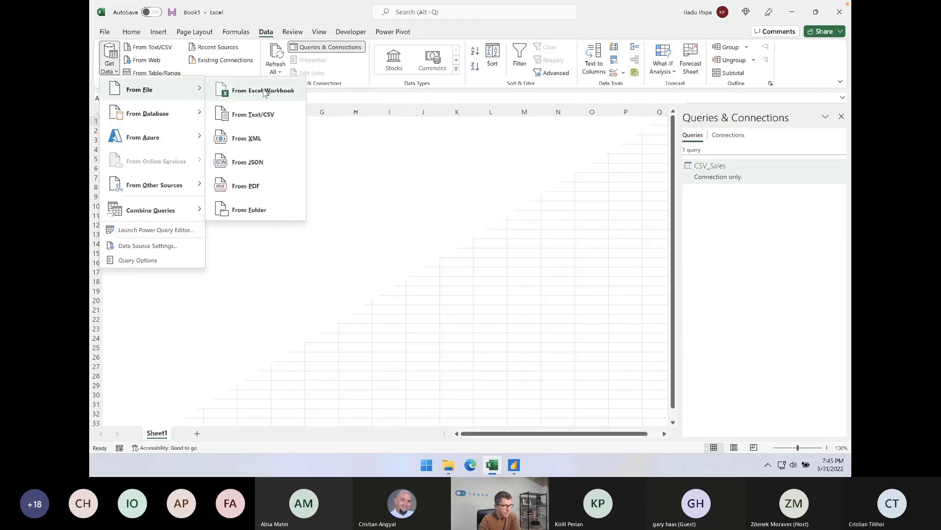
{"action": "left_click", "coordinate": [253, 115]}
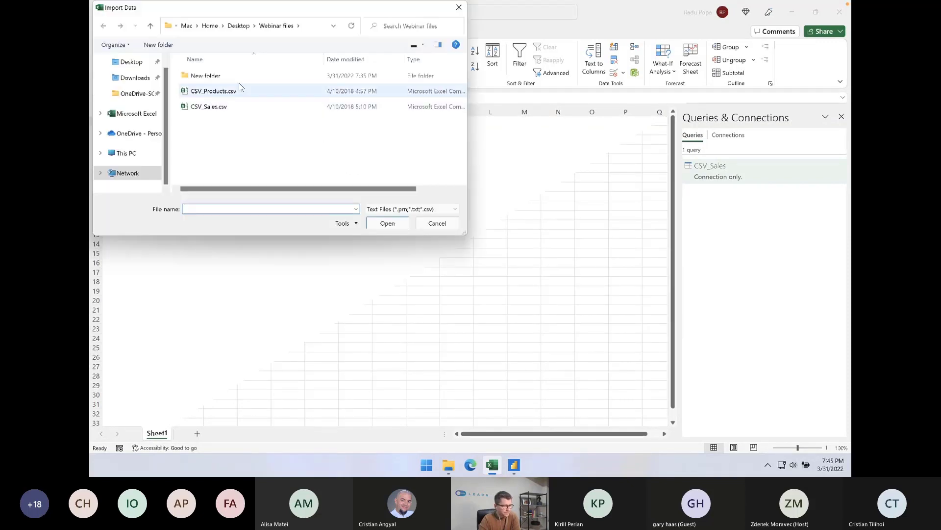
{"action": "left_click", "coordinate": [240, 91]}
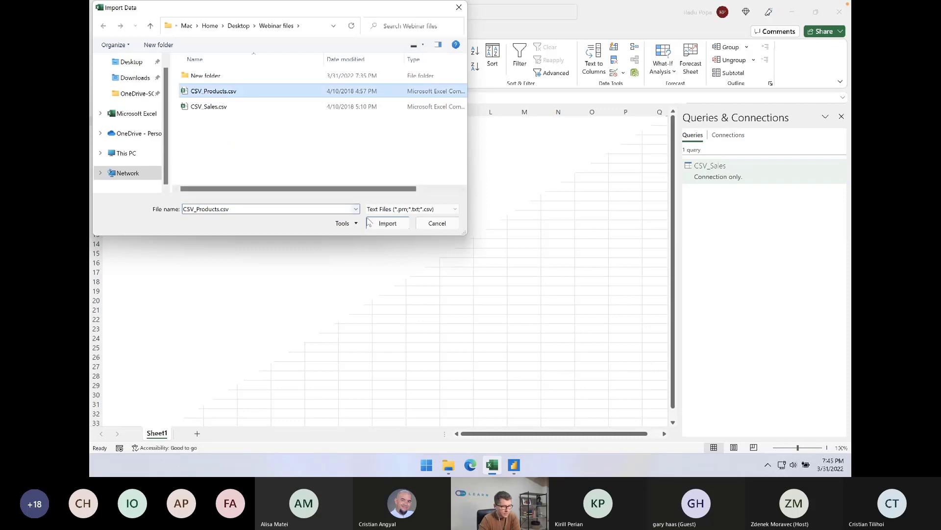
{"action": "left_click", "coordinate": [387, 223]}
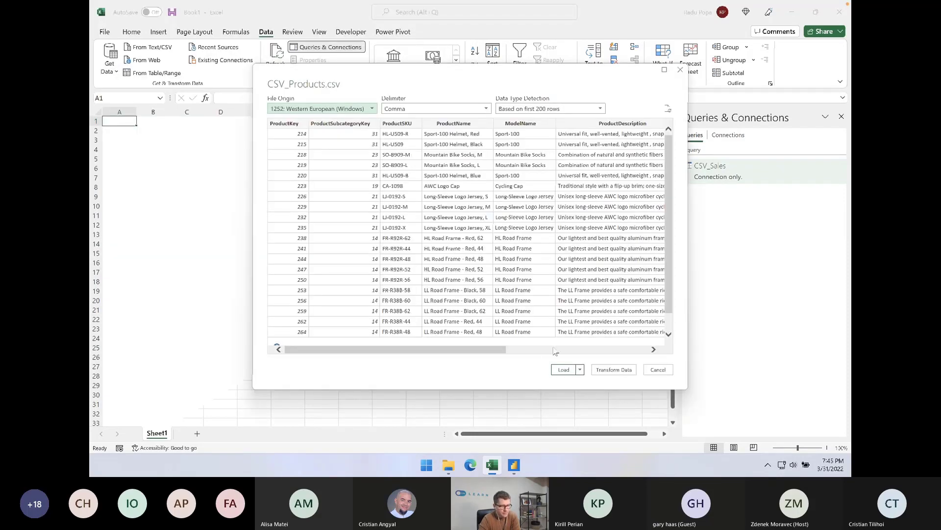
{"action": "left_click", "coordinate": [580, 370]}
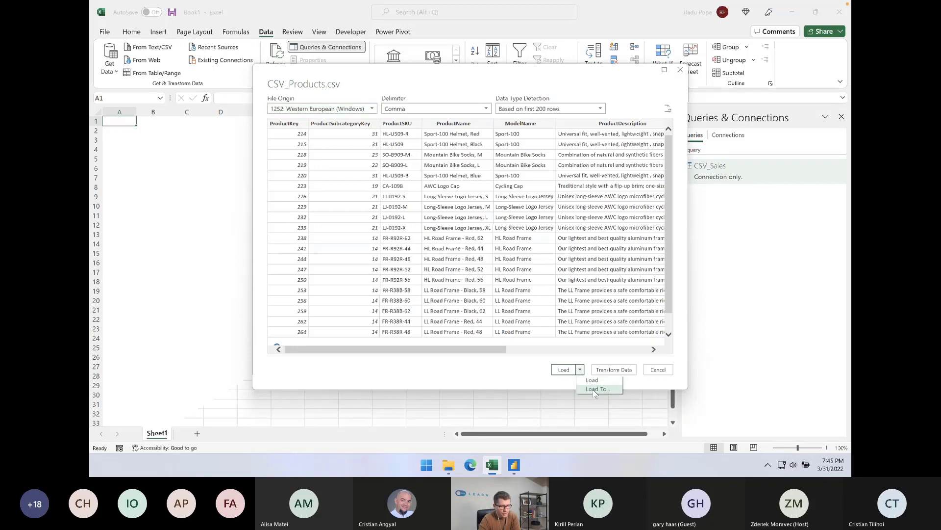
{"action": "left_click", "coordinate": [591, 390]}
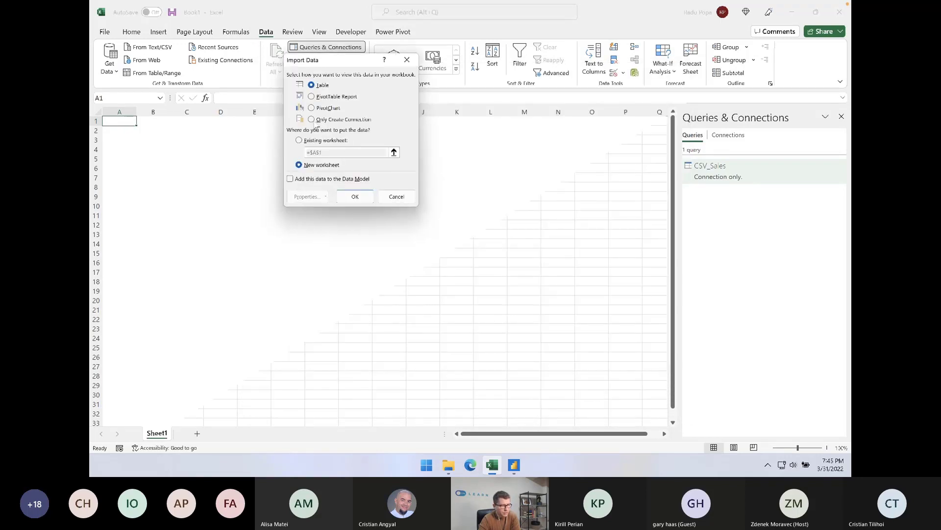
{"action": "left_click", "coordinate": [327, 122]}
{"action": "left_click", "coordinate": [355, 196]}
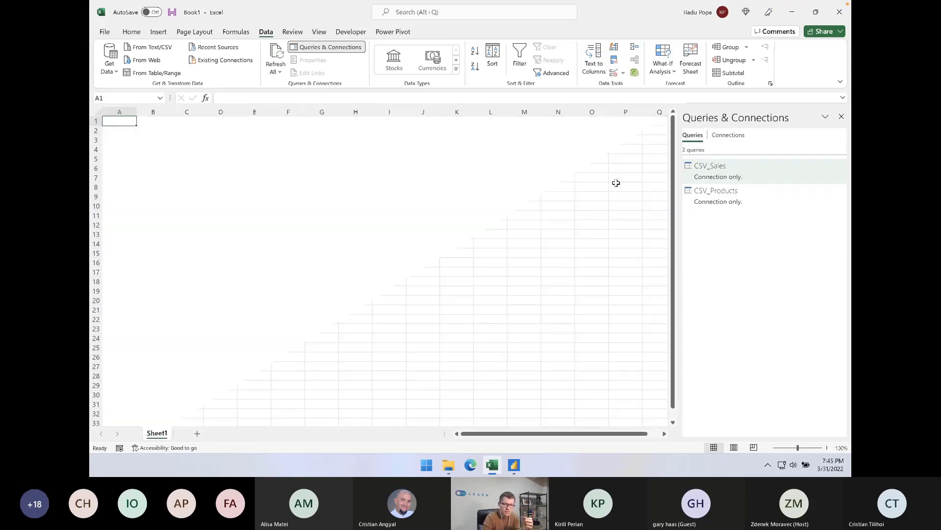
Open the CSV_Sales query in the Power Query Editor and compare its data with the CSV_Products query
{"action": "right_click", "coordinate": [748, 183]}
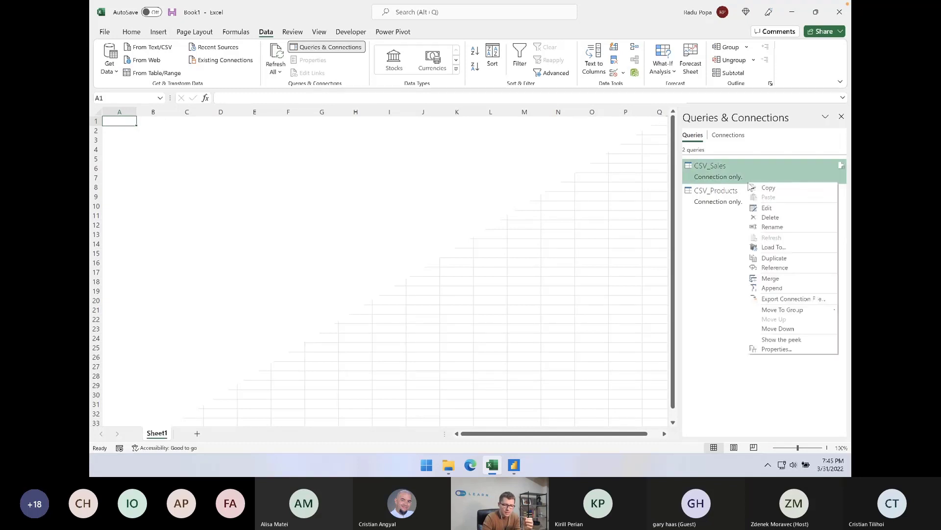
{"action": "left_click", "coordinate": [766, 208]}
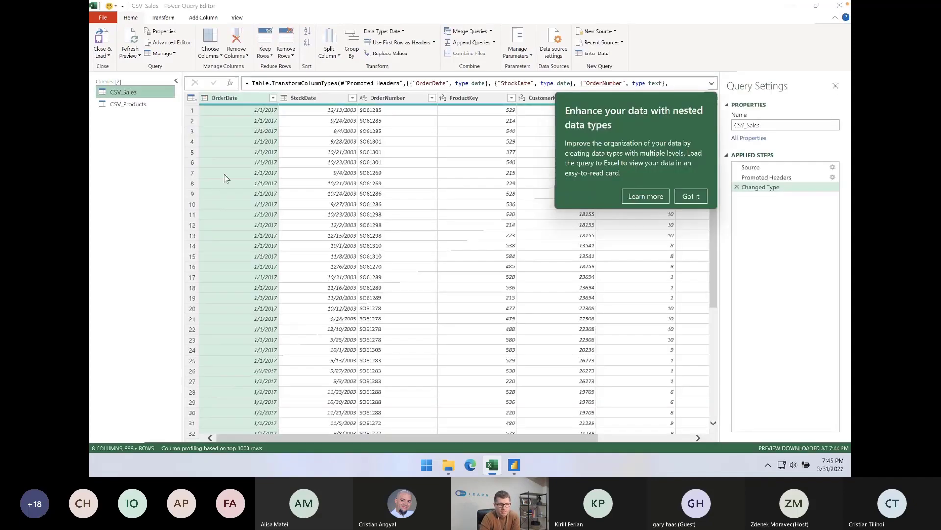
{"action": "left_click", "coordinate": [692, 196]}
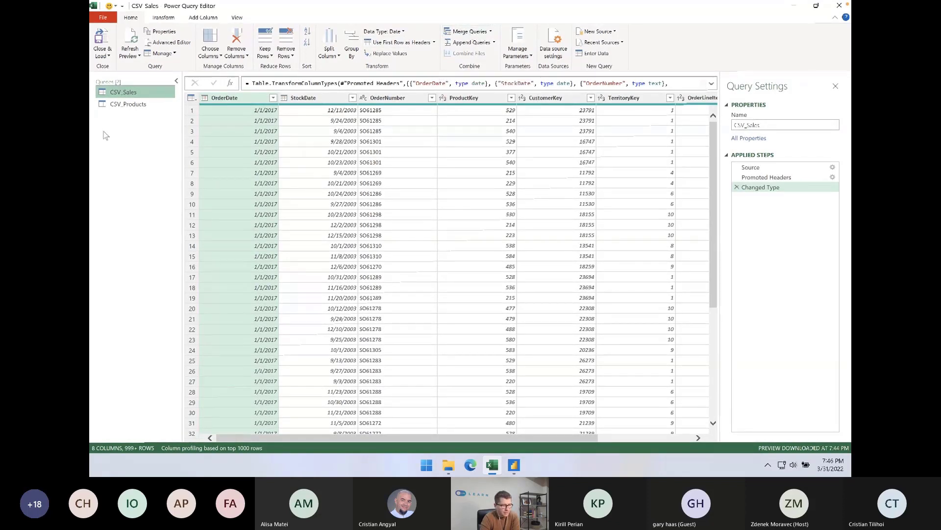
{"action": "left_click", "coordinate": [130, 105]}
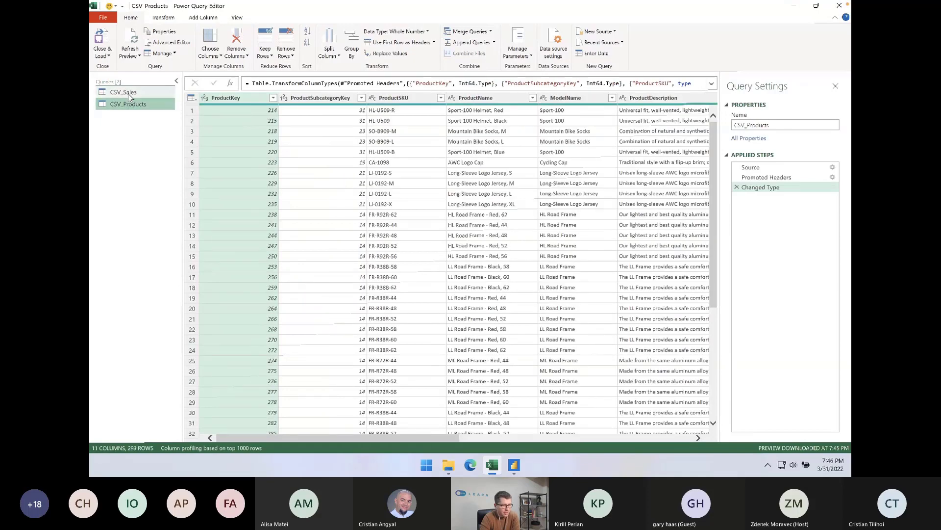
{"action": "left_click", "coordinate": [128, 93]}
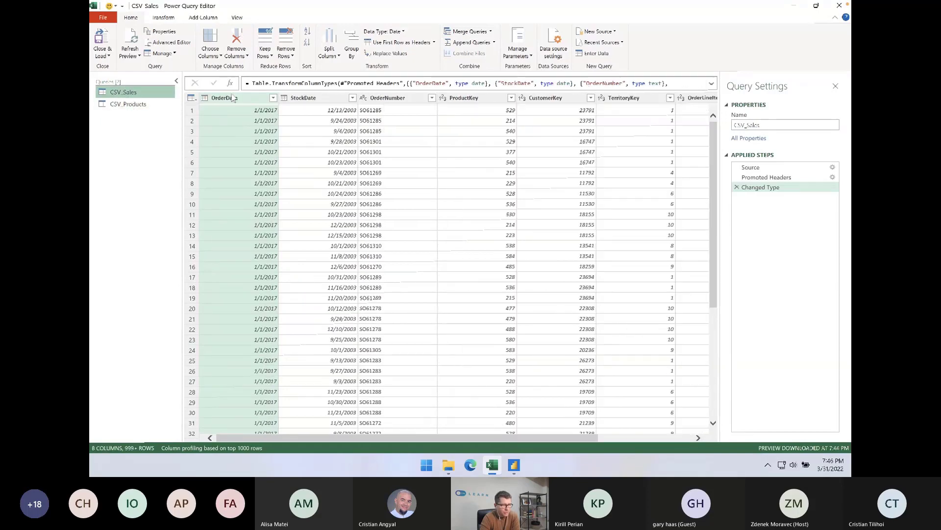
Start Merge Queries as New with CSV_Sales as the first table and CSV_Products as the second
{"action": "left_click", "coordinate": [472, 32]}
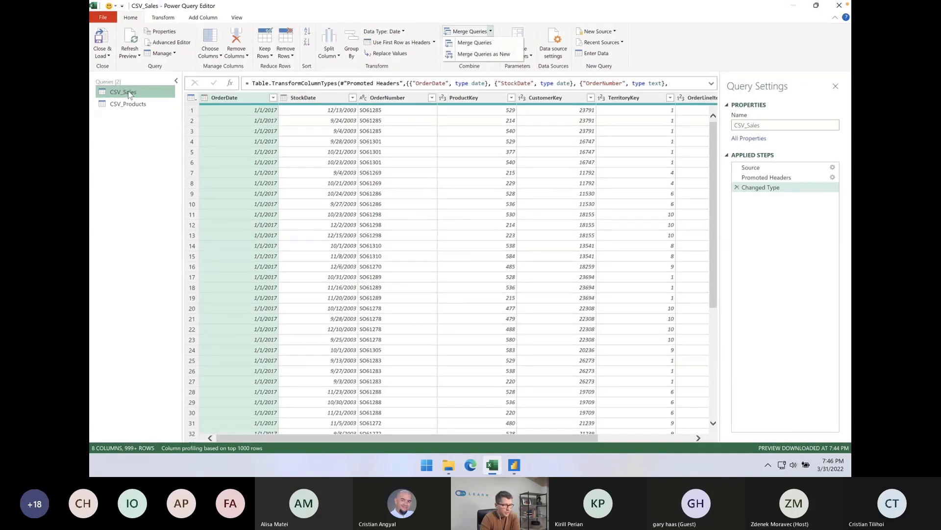
{"action": "left_click", "coordinate": [152, 96]}
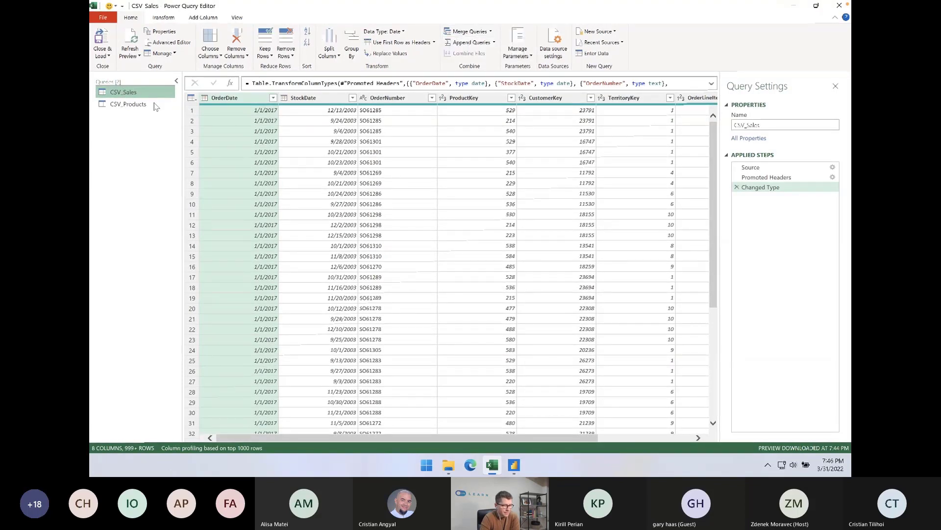
{"action": "left_click", "coordinate": [491, 31]}
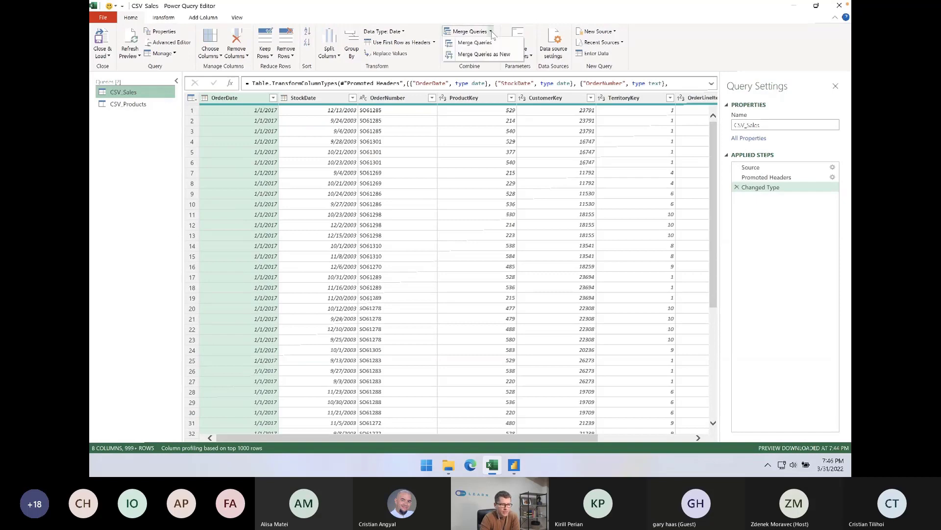
{"action": "left_click", "coordinate": [490, 56]}
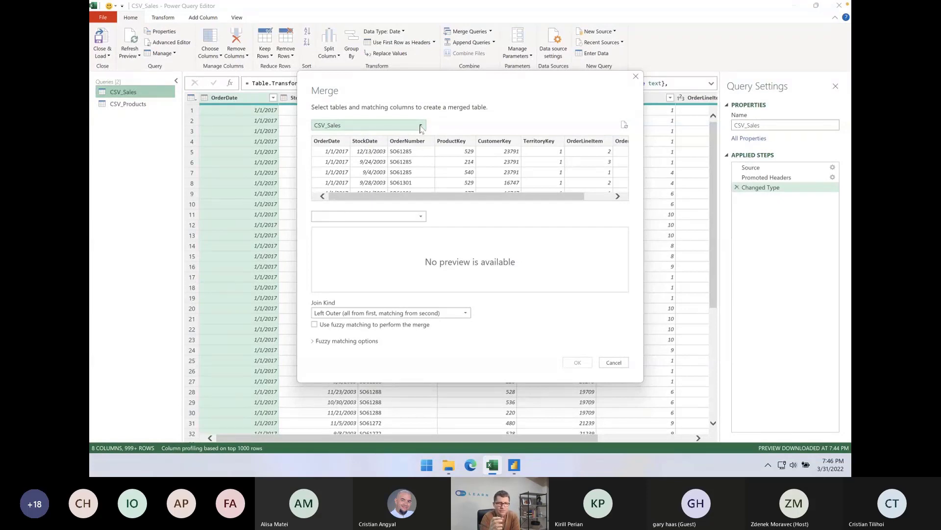
{"action": "left_click", "coordinate": [319, 127]}
{"action": "left_click", "coordinate": [331, 146]}
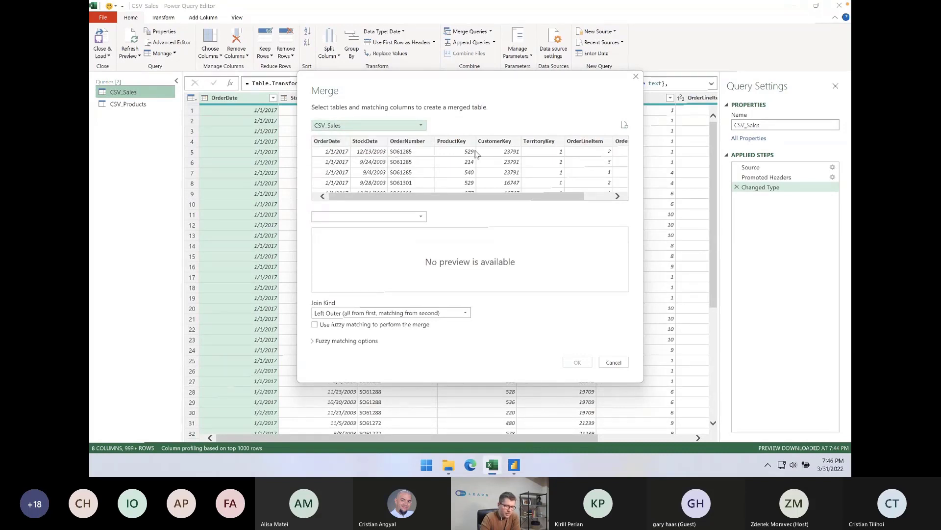
{"action": "left_click_drag", "start_coordinate": [566, 197], "coordinate": [607, 196]}
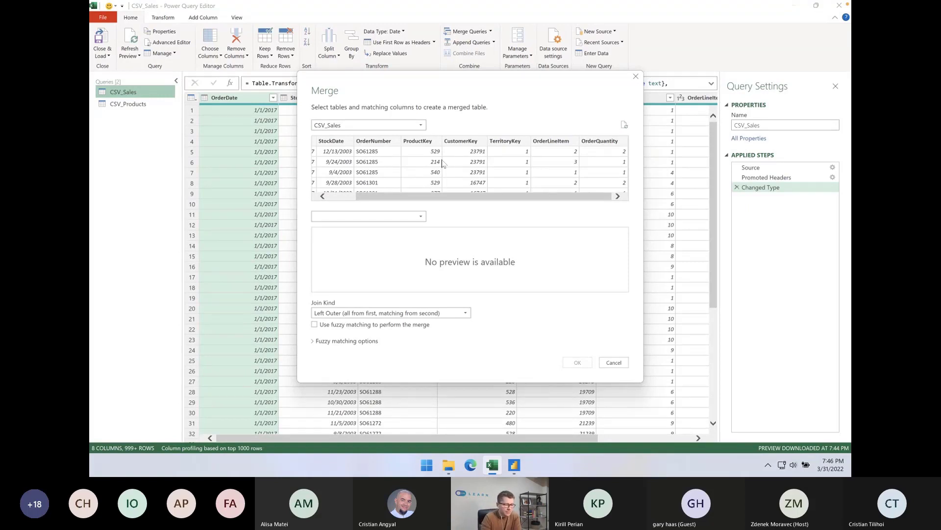
{"action": "left_click", "coordinate": [417, 216]}
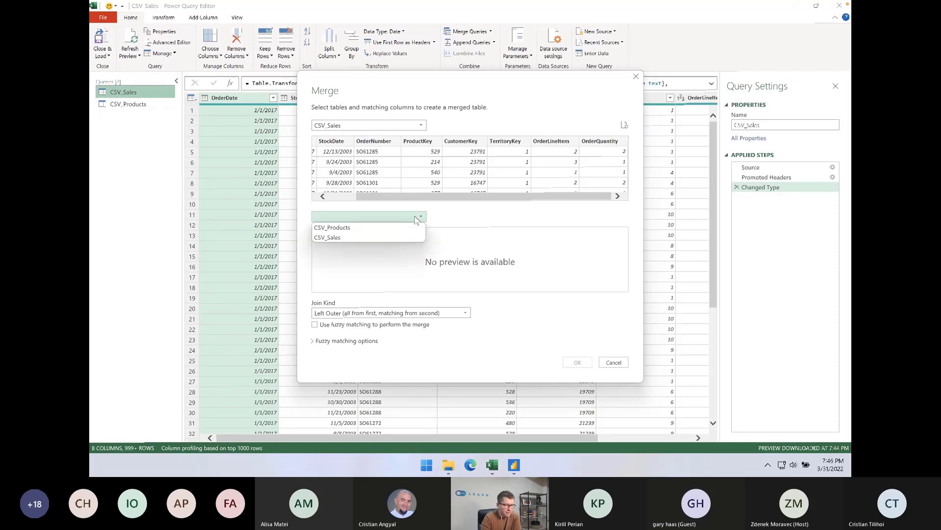
{"action": "left_click", "coordinate": [326, 228]}
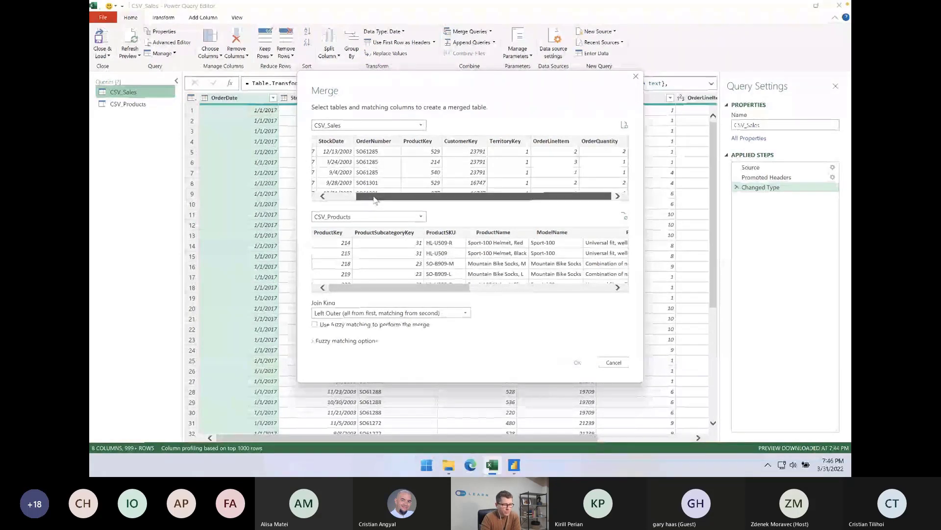
Match both tables on ProductKey with a Left Outer join, ignore Privacy Levels checks for this file, and create the merged query
{"action": "left_click_drag", "start_coordinate": [375, 196], "coordinate": [348, 196]}
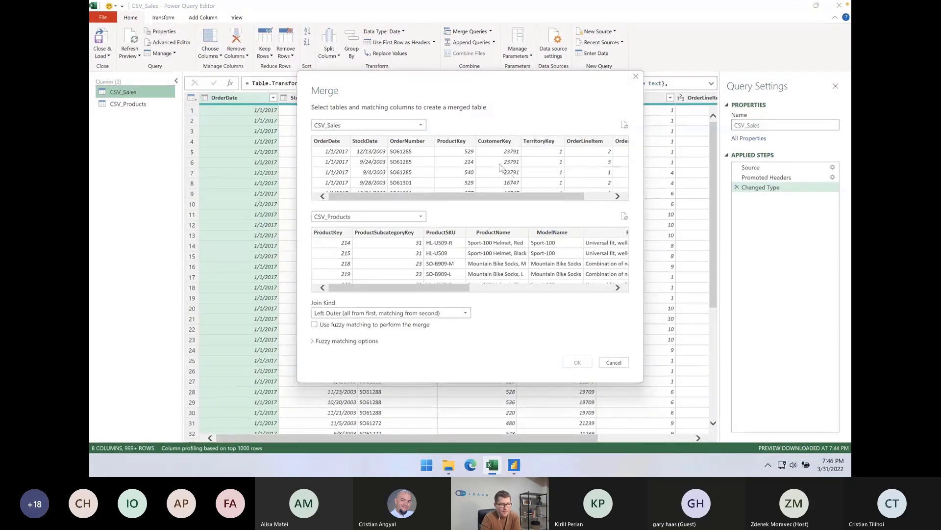
{"action": "left_click", "coordinate": [457, 159]}
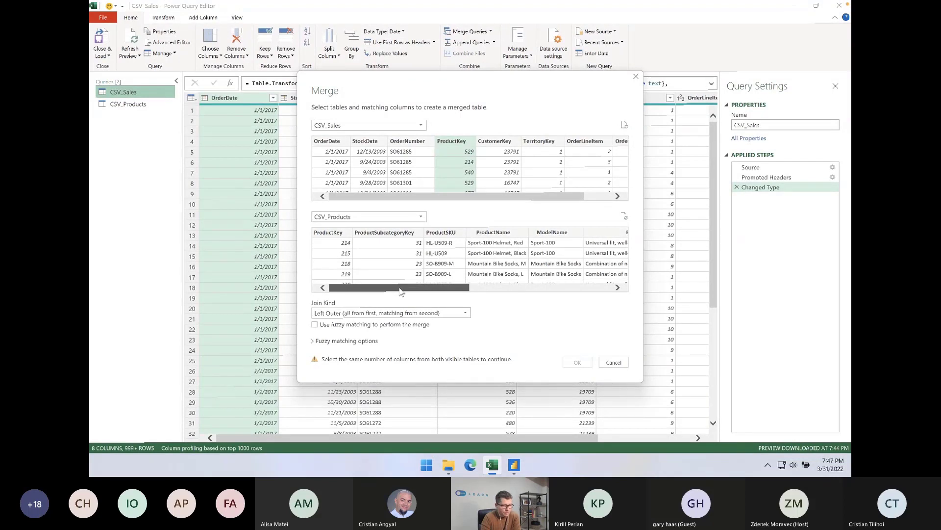
{"action": "left_click", "coordinate": [328, 252]}
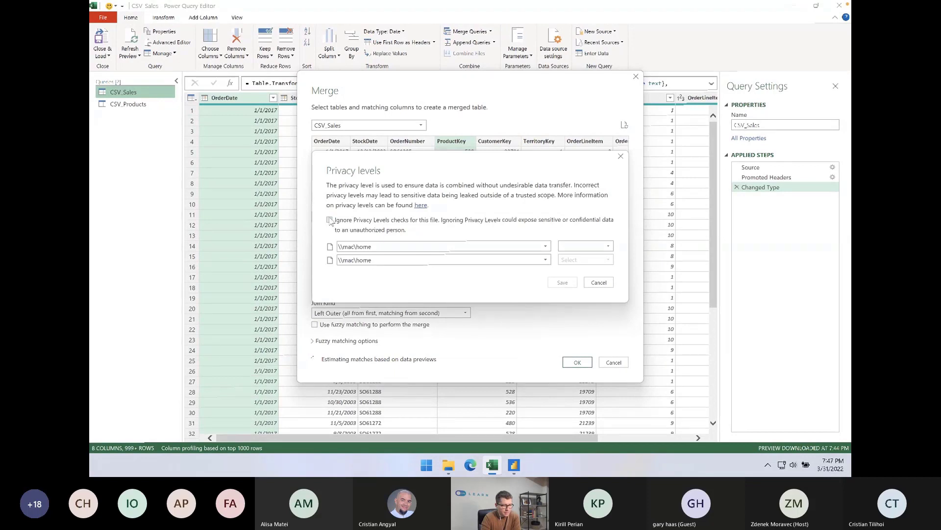
{"action": "left_click", "coordinate": [330, 221]}
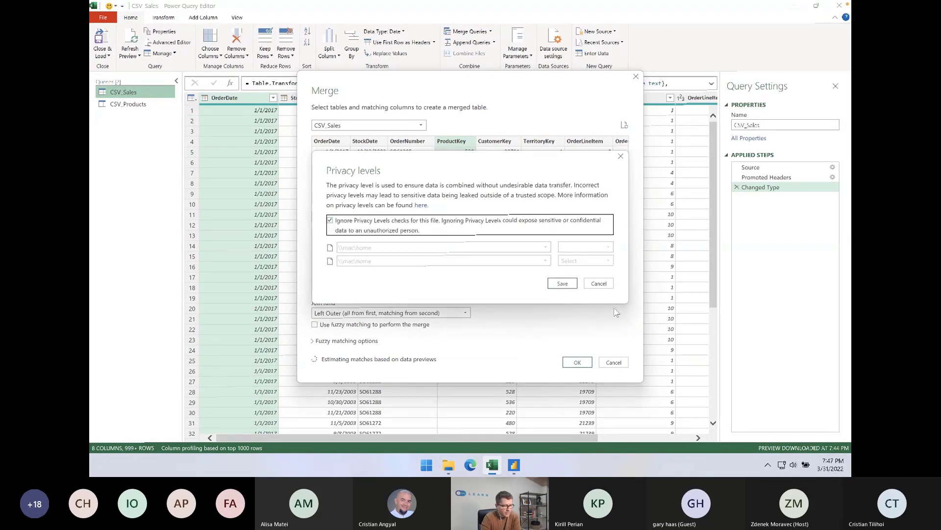
{"action": "left_click", "coordinate": [562, 284]}
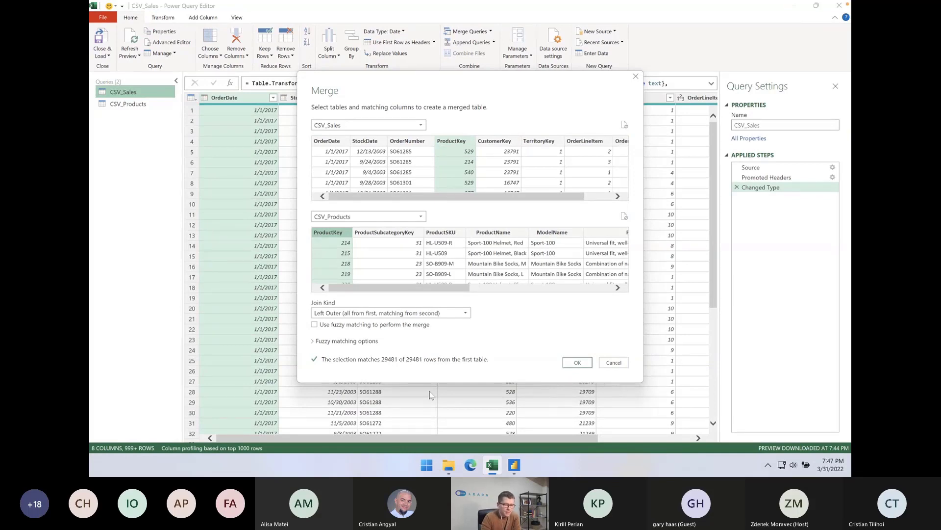
{"action": "left_click", "coordinate": [578, 362]}
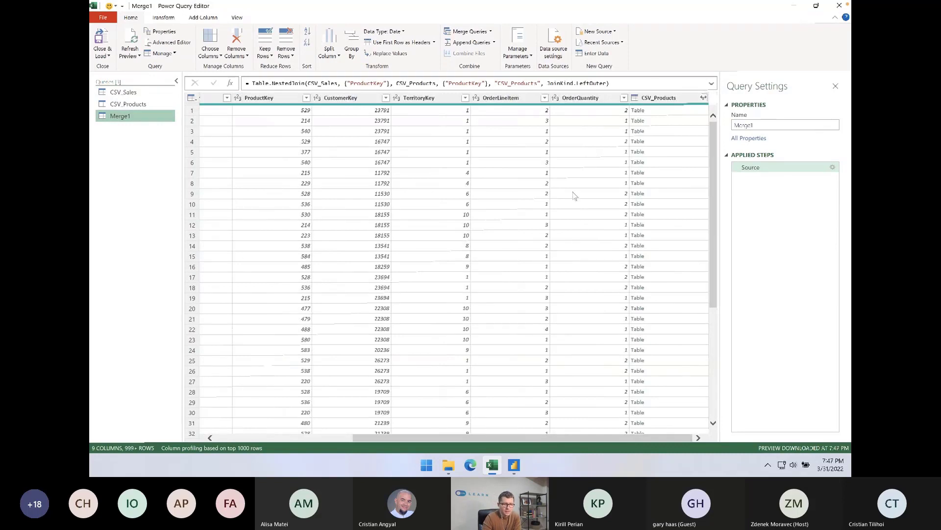
Expand the CSV_Products column to only ProductName, ProductSize, ProductCost and ProductPrice, without the original column name as prefix
{"action": "left_click", "coordinate": [704, 98]}
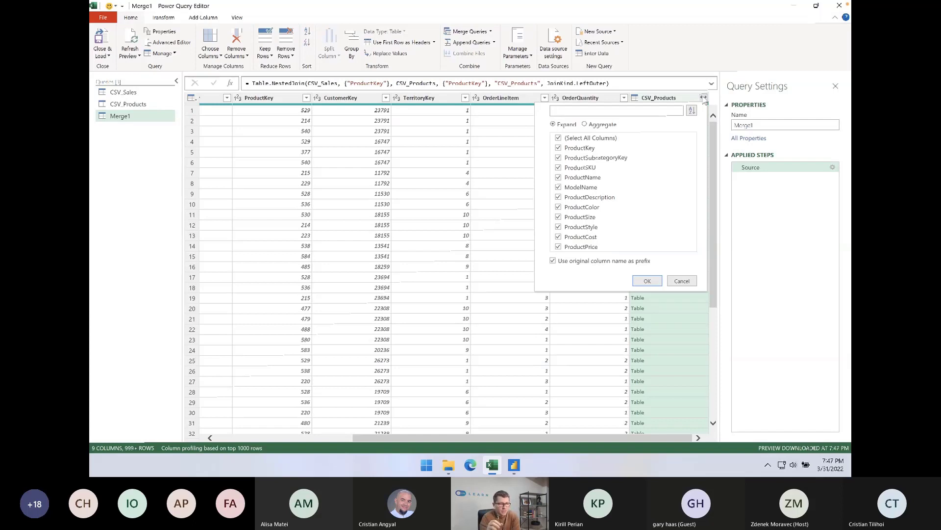
{"action": "left_click", "coordinate": [554, 261]}
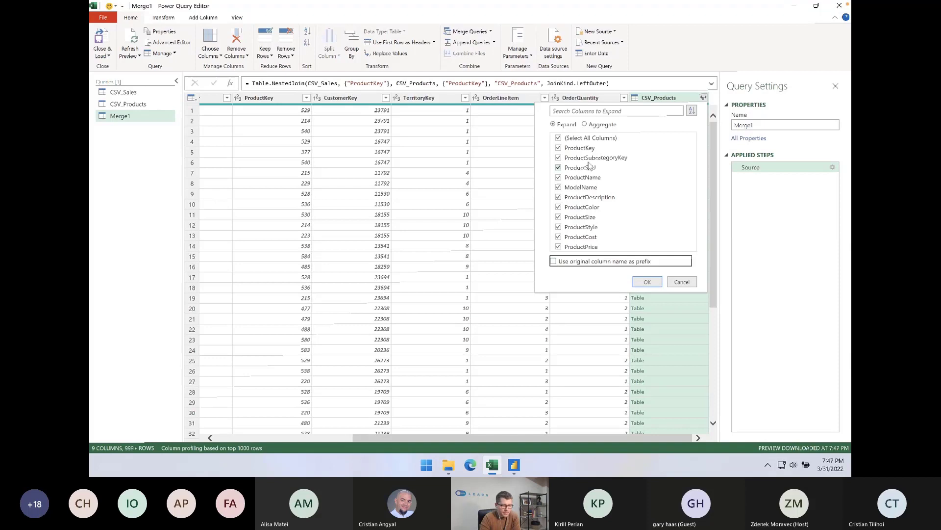
{"action": "left_click", "coordinate": [559, 138]}
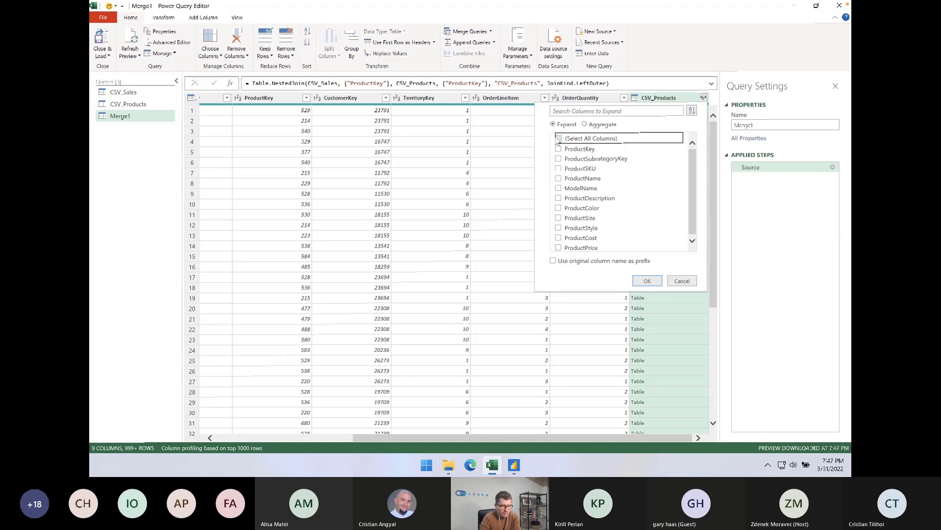
{"action": "left_click", "coordinate": [559, 177]}
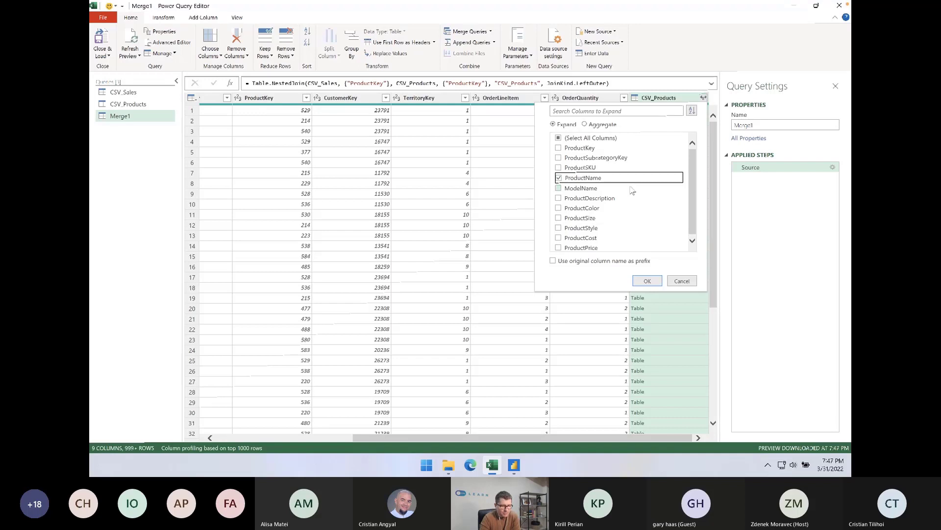
{"action": "left_click", "coordinate": [558, 216]}
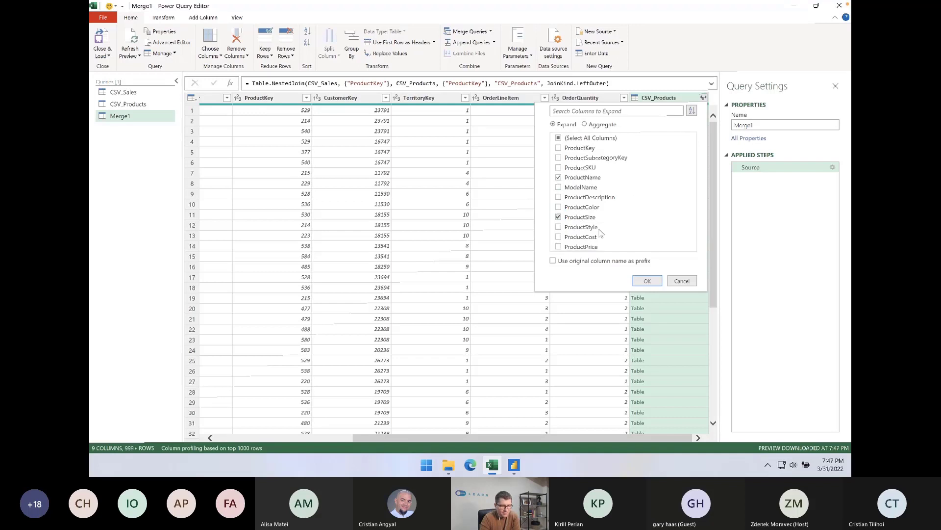
{"action": "left_click", "coordinate": [558, 237]}
{"action": "left_click", "coordinate": [560, 247]}
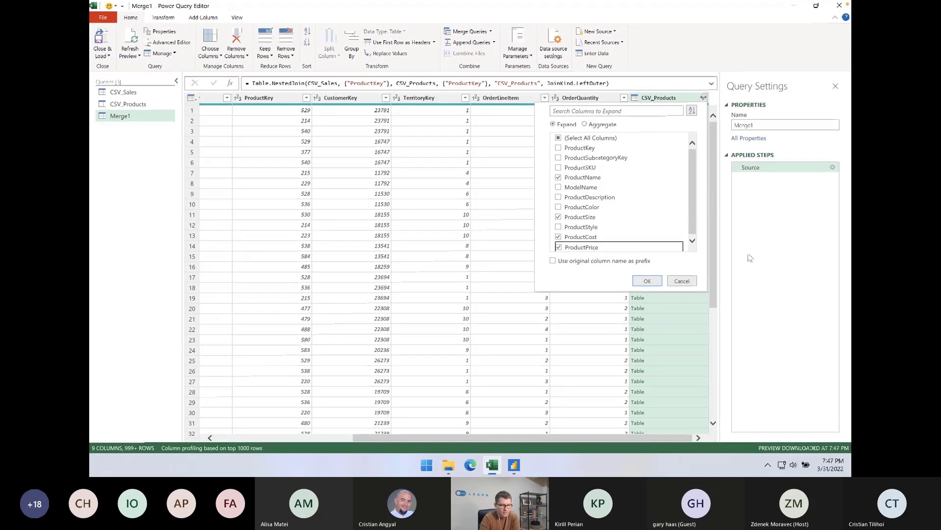
{"action": "left_click", "coordinate": [648, 281]}
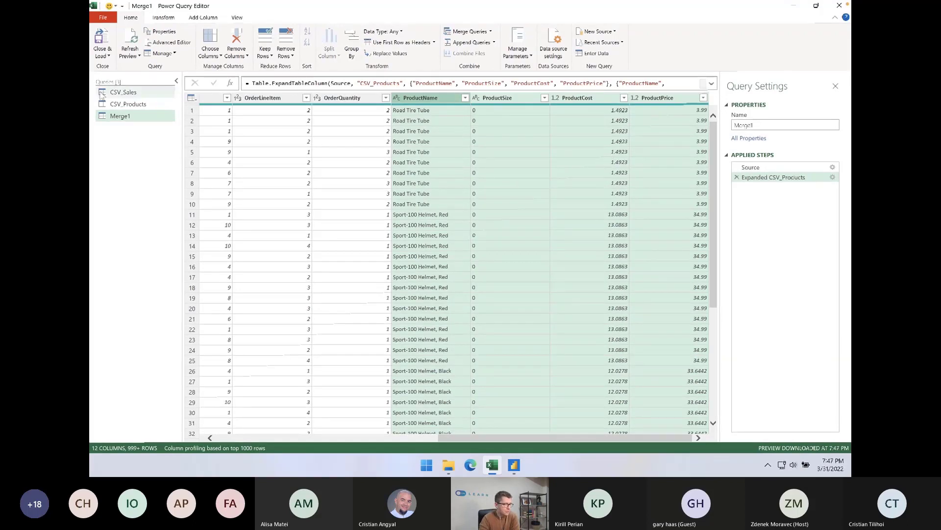
Load the merged query as a table in the existing worksheet at =$A$1 and review its columns
{"action": "left_click", "coordinate": [101, 52]}
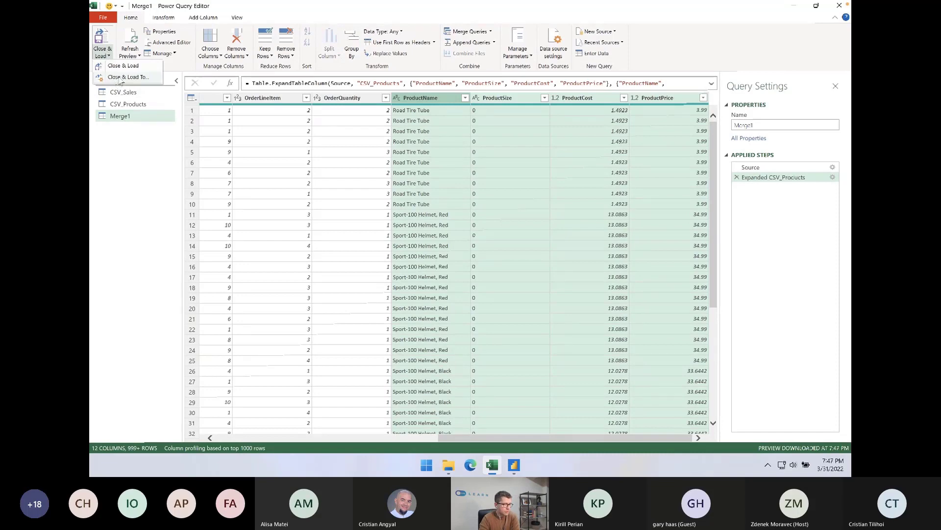
{"action": "left_click", "coordinate": [117, 79]}
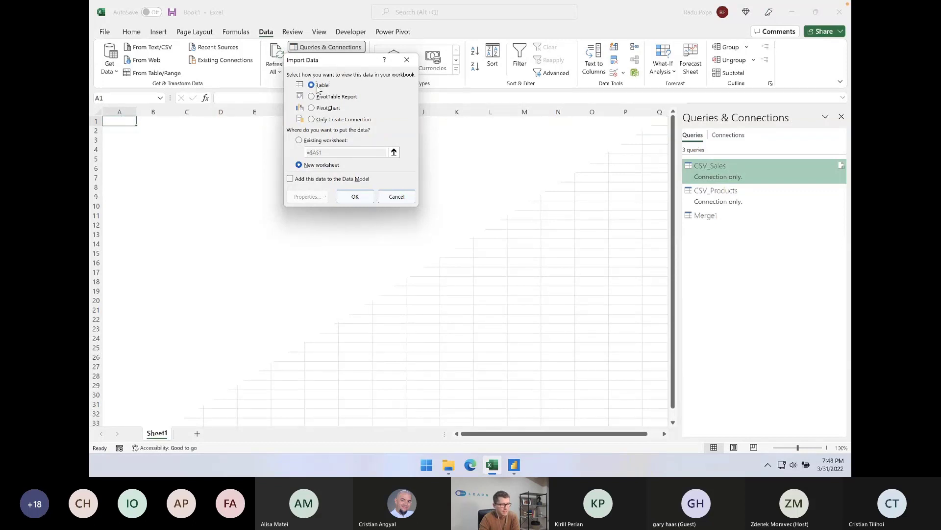
{"action": "left_click", "coordinate": [310, 142]}
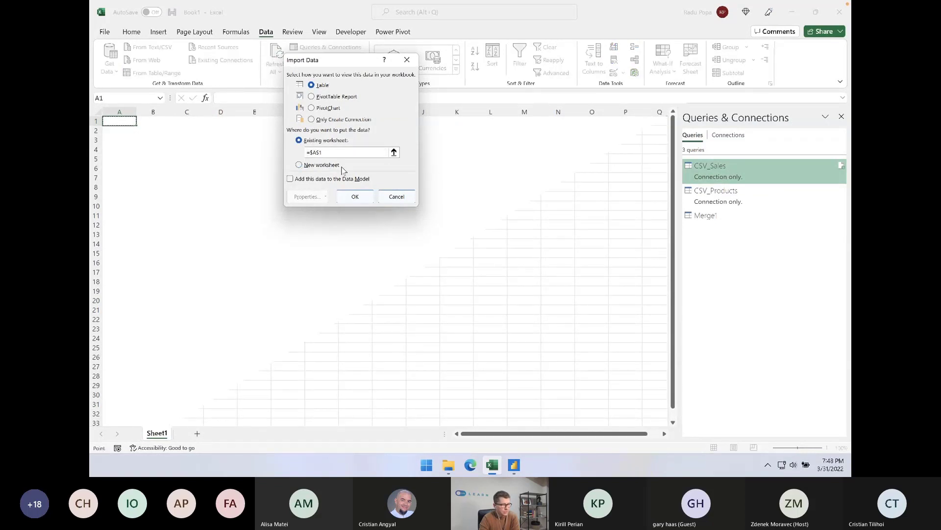
{"action": "left_click", "coordinate": [356, 195]}
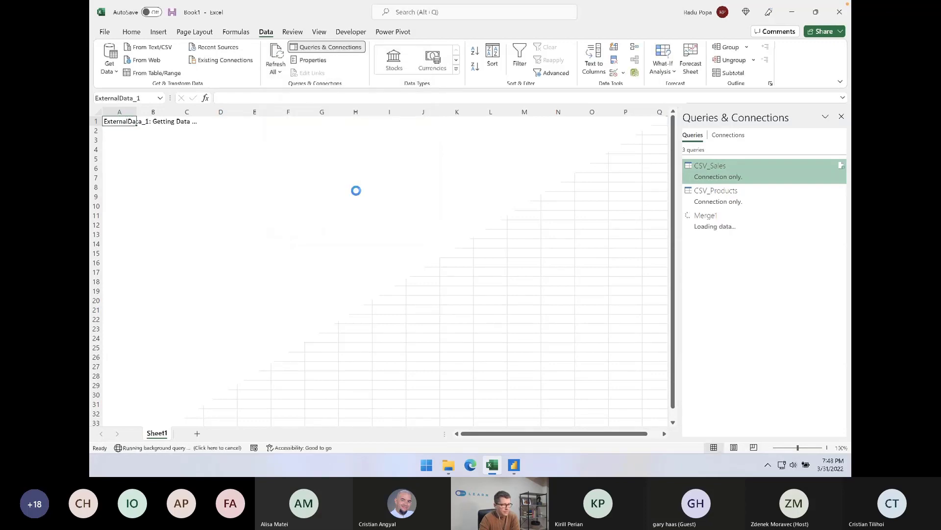
{"action": "left_click", "coordinate": [386, 162]}
{"action": "scroll", "coordinate": [387, 163], "scroll_direction": "right", "scroll_amount": 5}
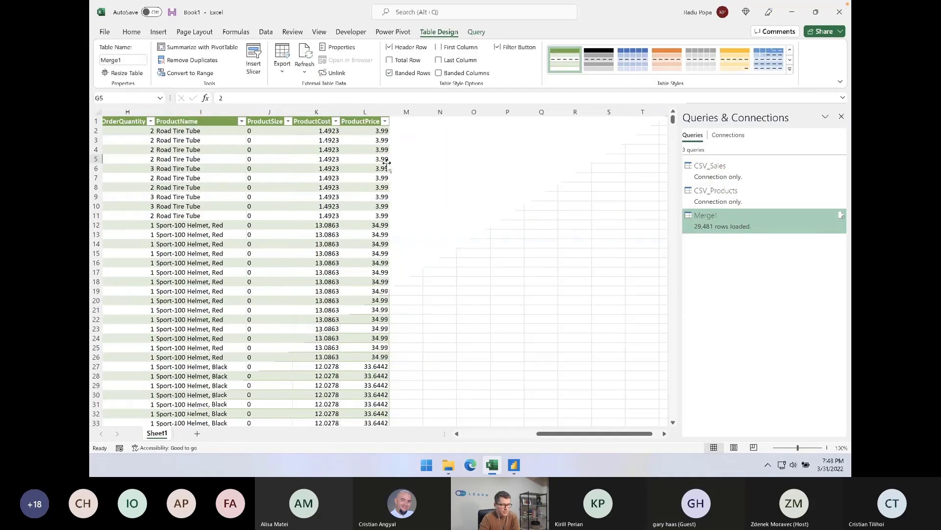
{"action": "scroll", "coordinate": [386, 163], "scroll_direction": "left", "scroll_amount": 3}
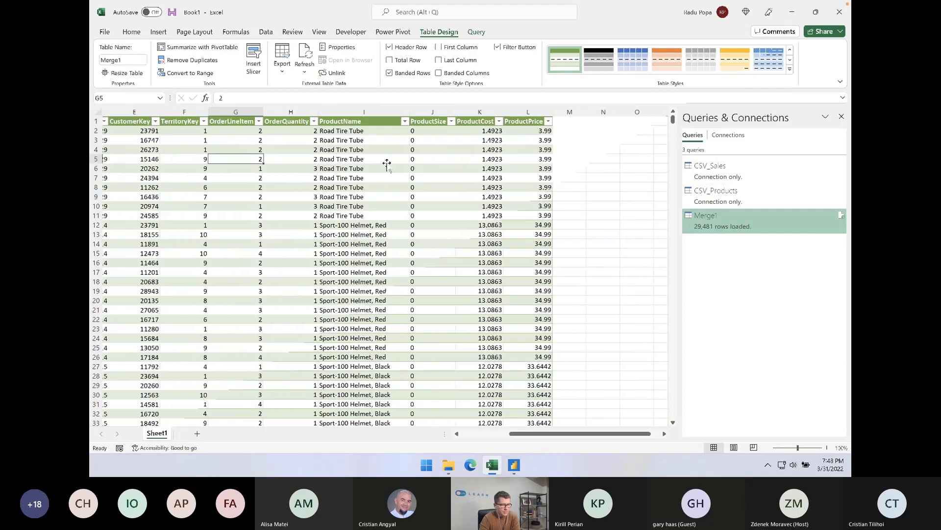
{"action": "scroll", "coordinate": [387, 163], "scroll_direction": "left", "scroll_amount": 1}
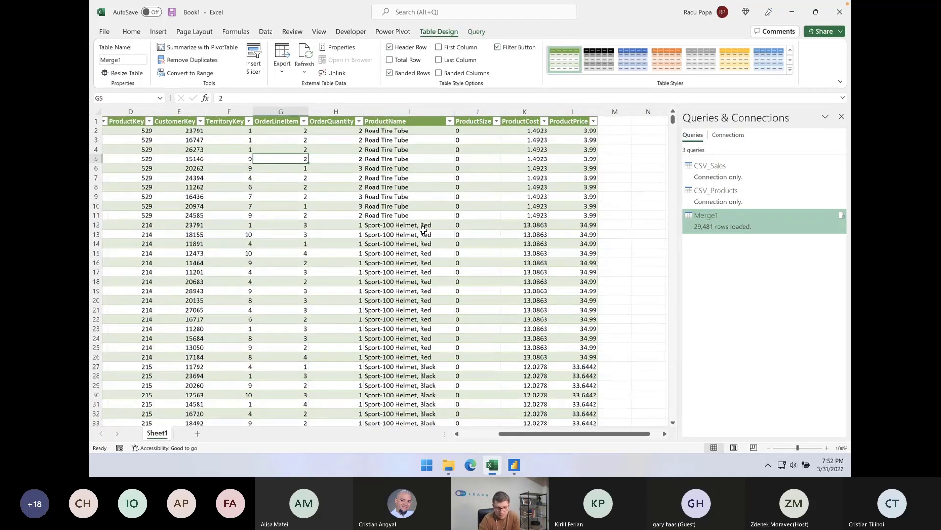
{"action": "left_click", "coordinate": [375, 151]}
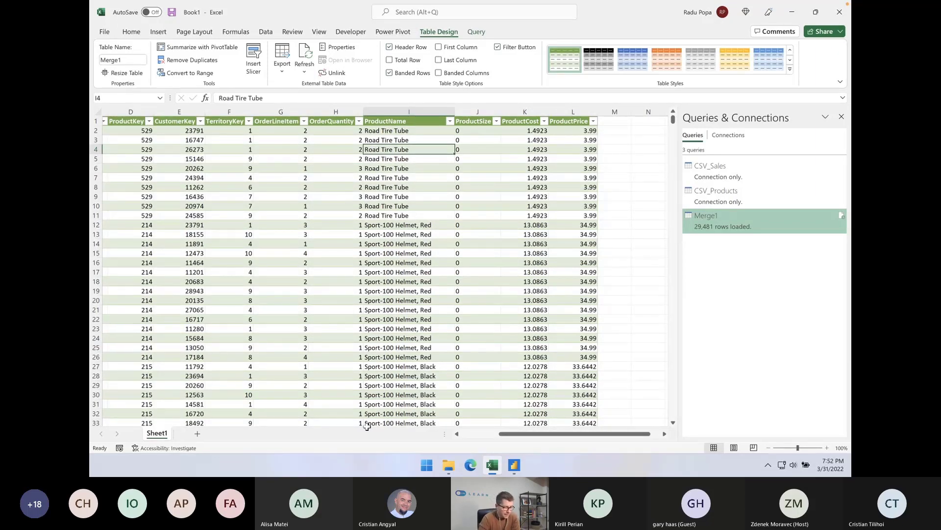
Switch to File Explorer and open Buget.xlsx from the Webinar files folder
{"action": "left_click", "coordinate": [449, 465]}
{"action": "left_click", "coordinate": [276, 251]}
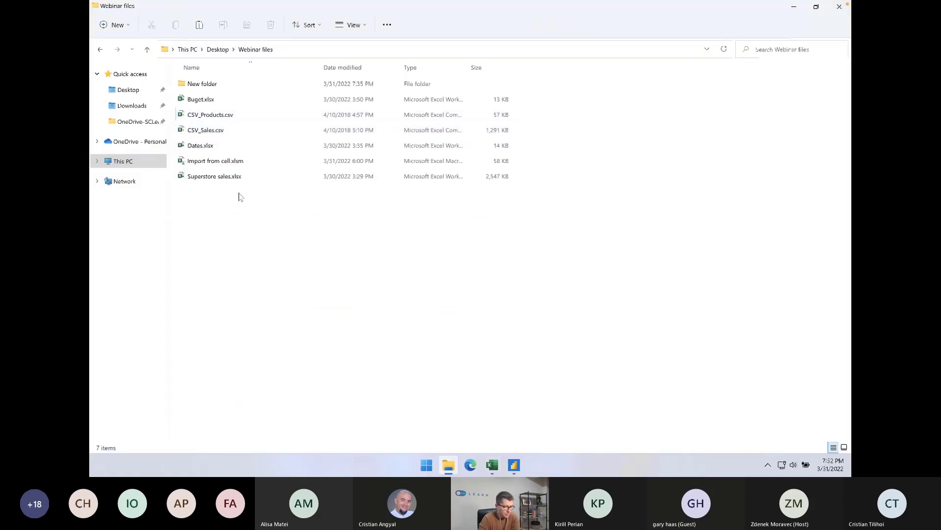
{"action": "left_click", "coordinate": [206, 99]}
{"action": "key", "text": "alt+Tab"}
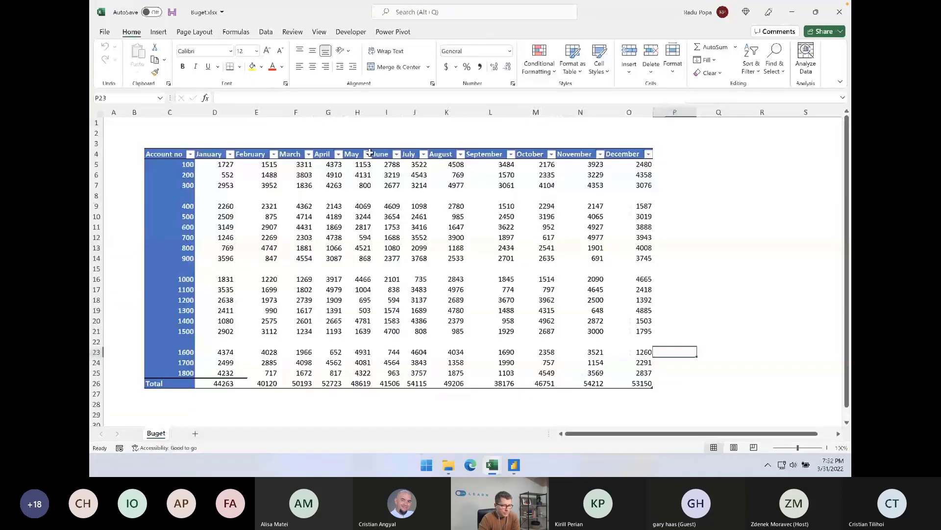
Examine the budget table's layout, including the account number column, the month columns, the blank separator rows and the total row
{"action": "left_click", "coordinate": [466, 133]}
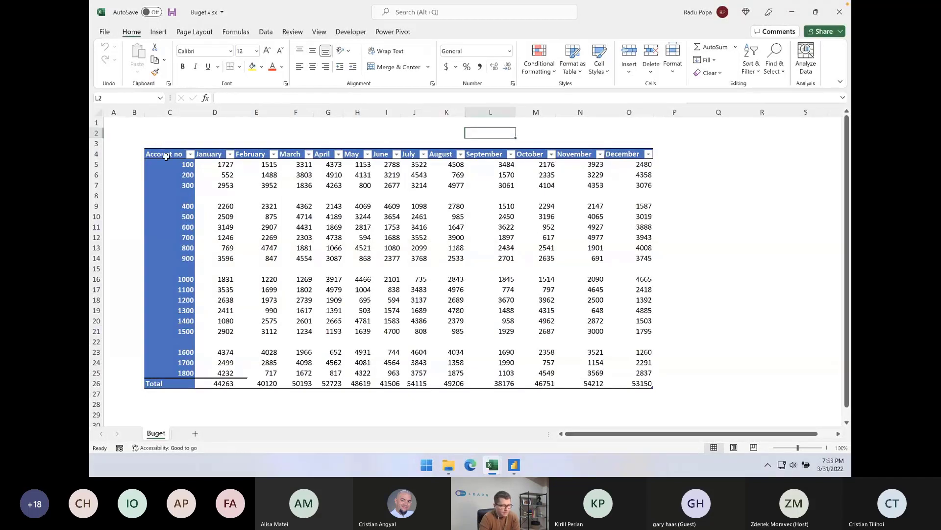
{"action": "left_click_drag", "start_coordinate": [166, 155], "coordinate": [177, 343]}
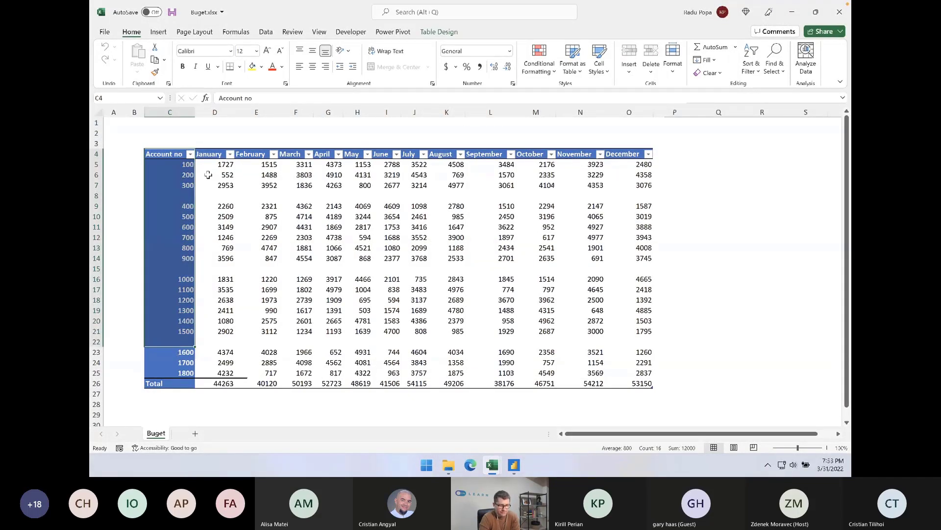
{"action": "left_click_drag", "start_coordinate": [209, 156], "coordinate": [642, 382]}
{"action": "left_click", "coordinate": [625, 203]}
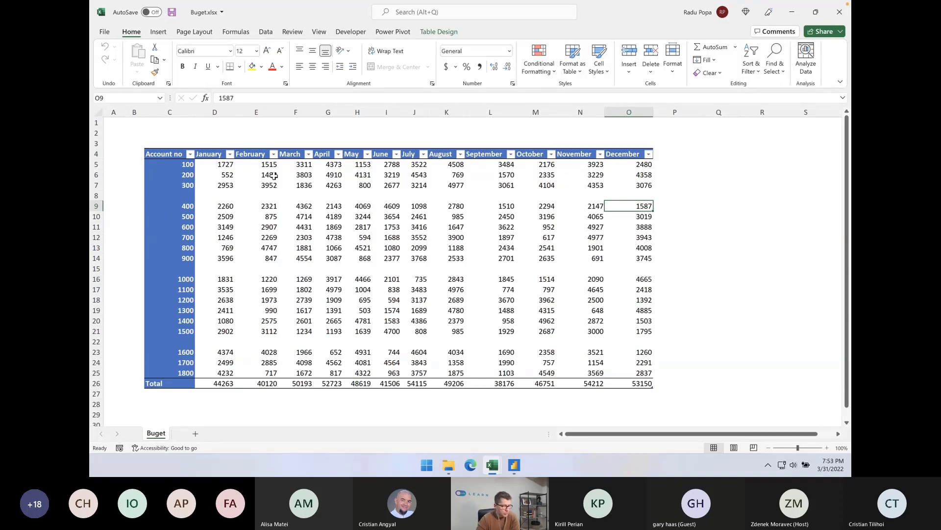
{"action": "left_click", "coordinate": [170, 154]}
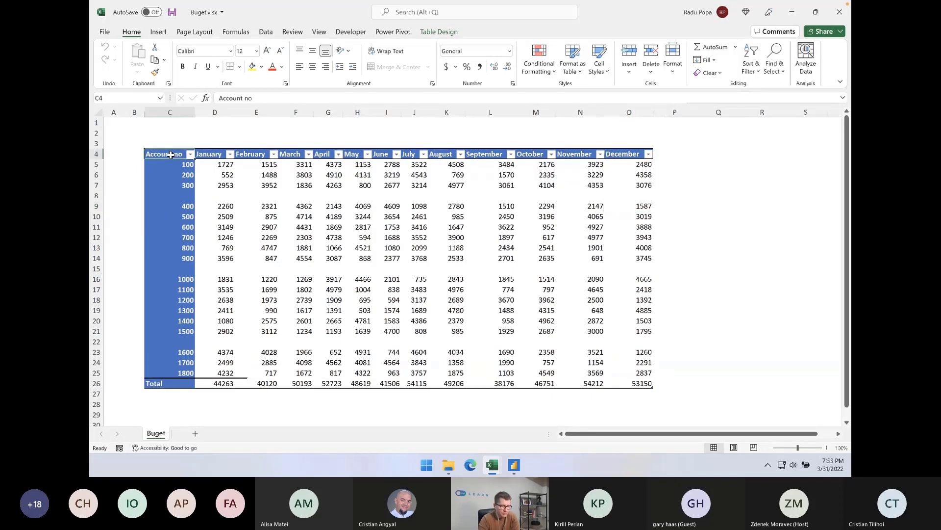
{"action": "left_click_drag", "start_coordinate": [171, 155], "coordinate": [642, 341]}
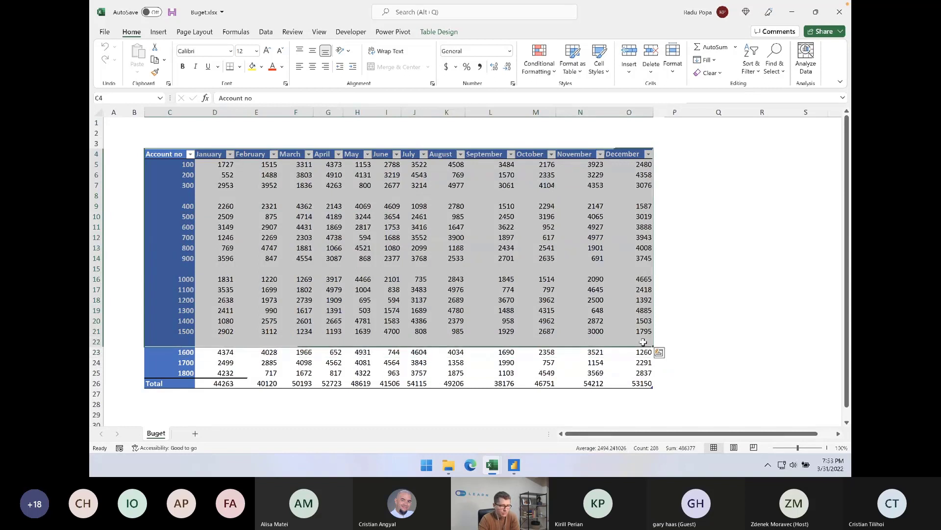
{"action": "mouse_move", "coordinate": [172, 155]}
{"action": "left_mouse_down"}
{"action": "mouse_move", "coordinate": [256, 154]}
{"action": "mouse_move", "coordinate": [185, 154]}
{"action": "left_mouse_up"}
{"action": "left_click", "coordinate": [214, 154]}
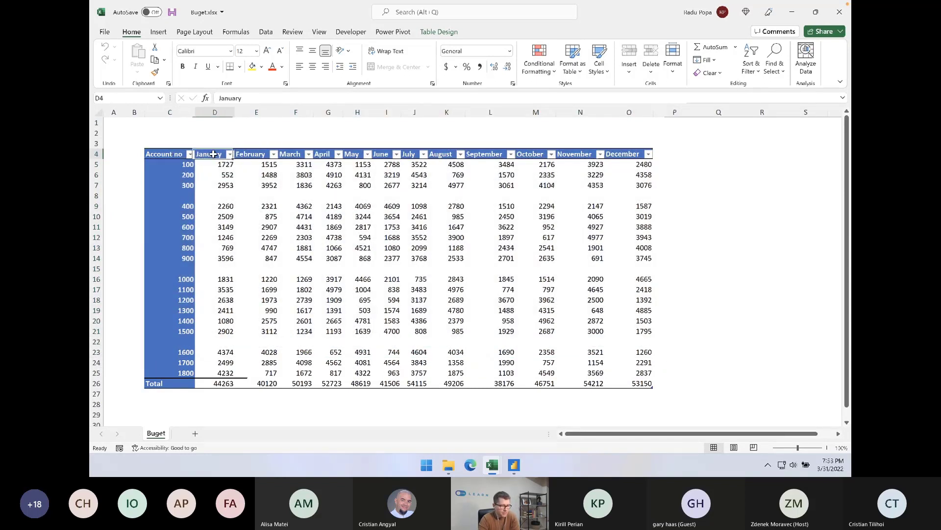
{"action": "key", "text": "Right"}
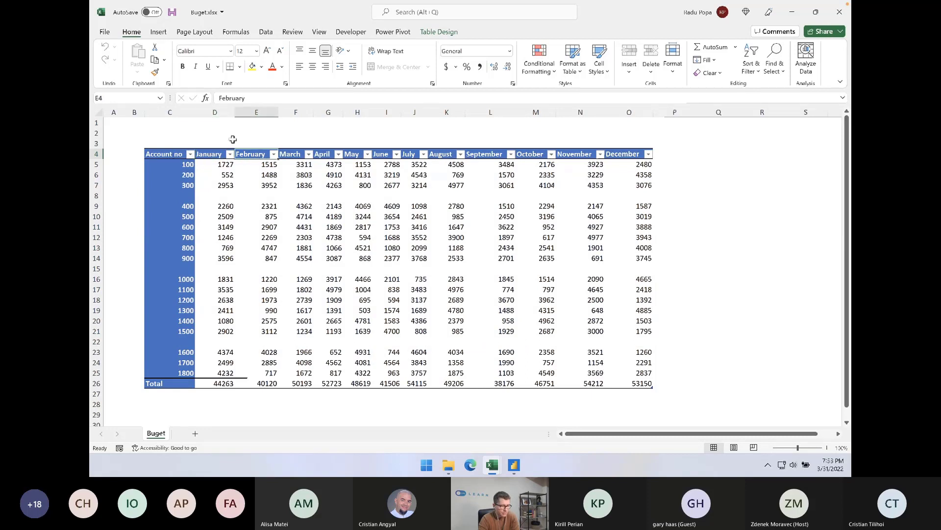
{"action": "left_click_drag", "start_coordinate": [169, 113], "coordinate": [256, 112]}
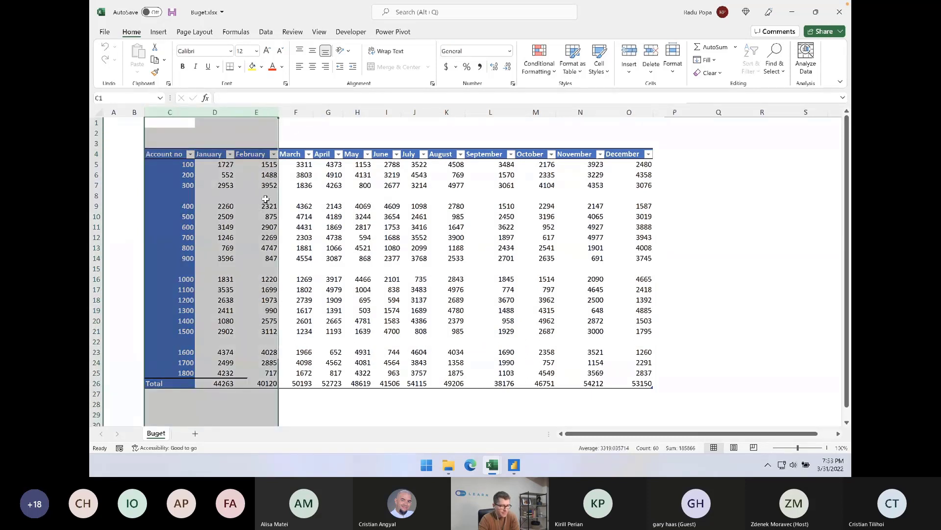
{"action": "left_click", "coordinate": [265, 199]}
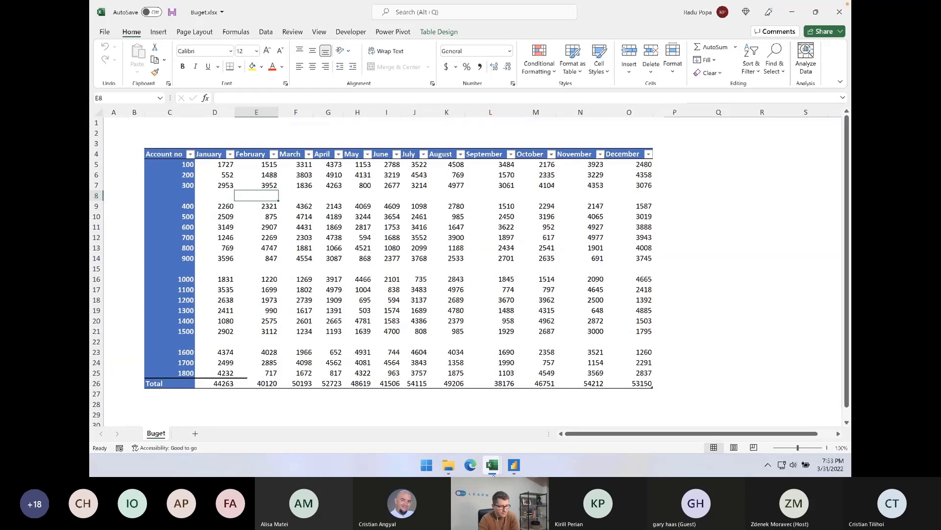
Switch to Power BI Desktop and bring Table1 from the Excel workbook Buget.xlsx into the Power Query Editor for transformation
{"action": "left_click", "coordinate": [513, 466]}
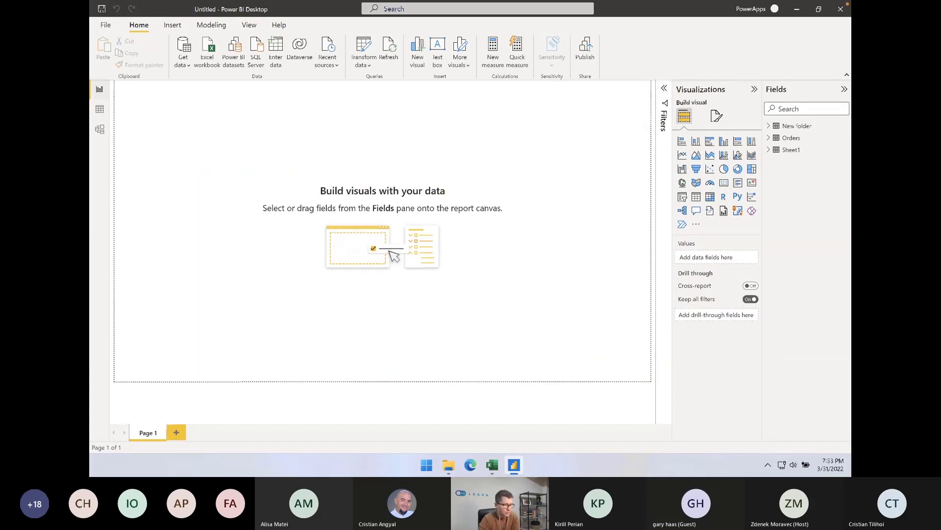
{"action": "left_click", "coordinate": [191, 71]}
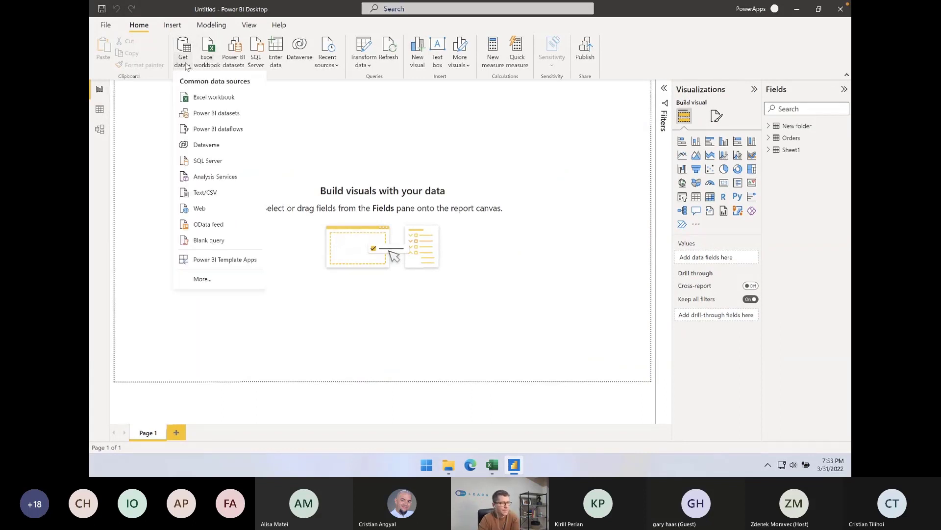
{"action": "left_click", "coordinate": [206, 98]}
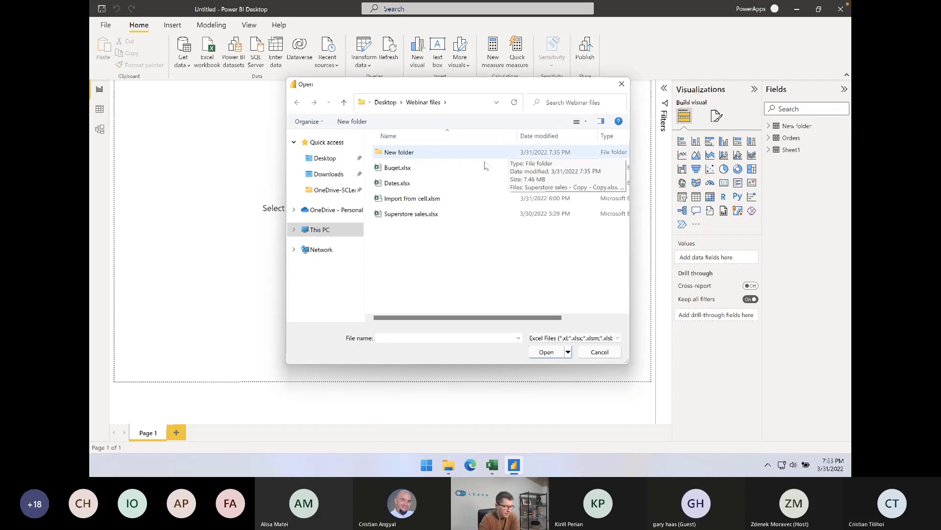
{"action": "left_click", "coordinate": [403, 168]}
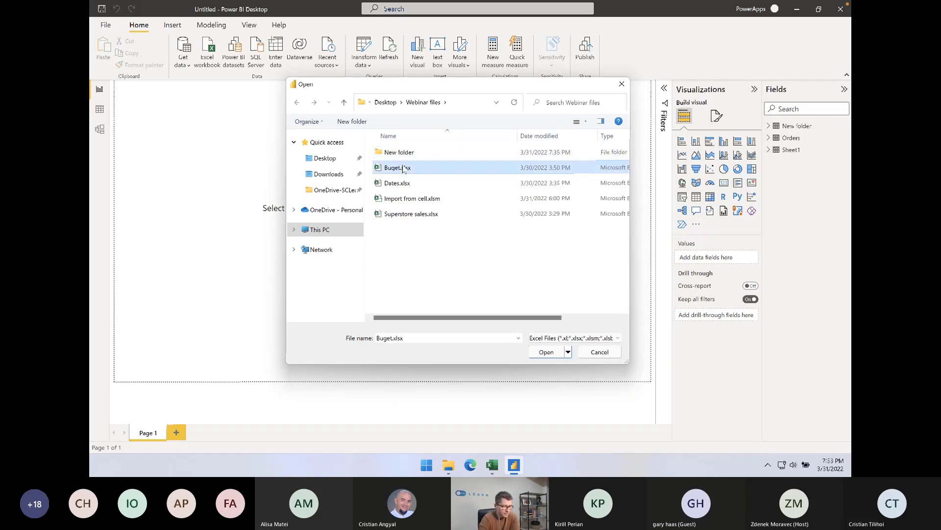
{"action": "left_click", "coordinate": [545, 352]}
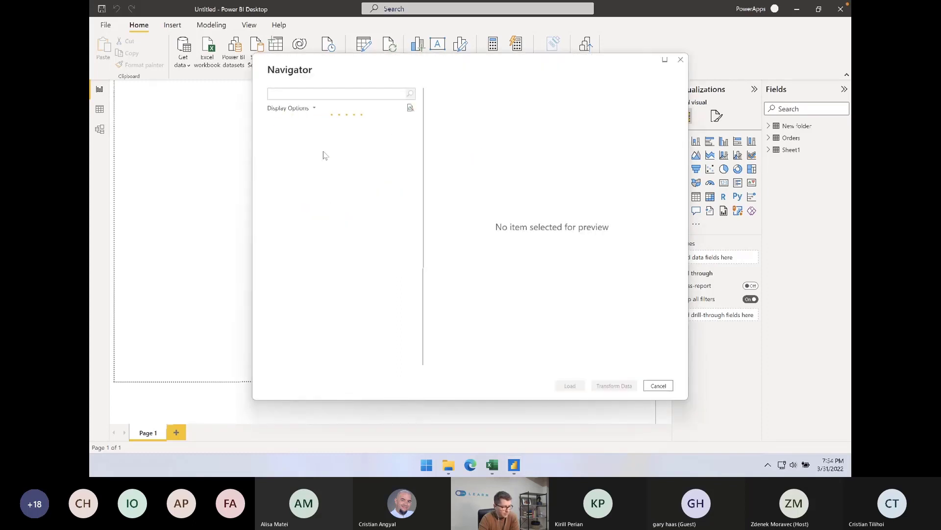
{"action": "left_click", "coordinate": [283, 135]}
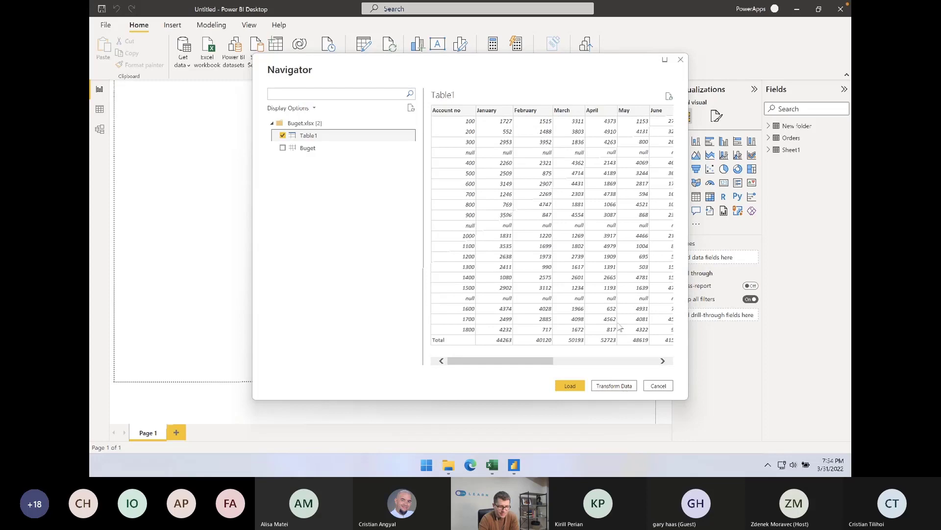
{"action": "left_click", "coordinate": [614, 386]}
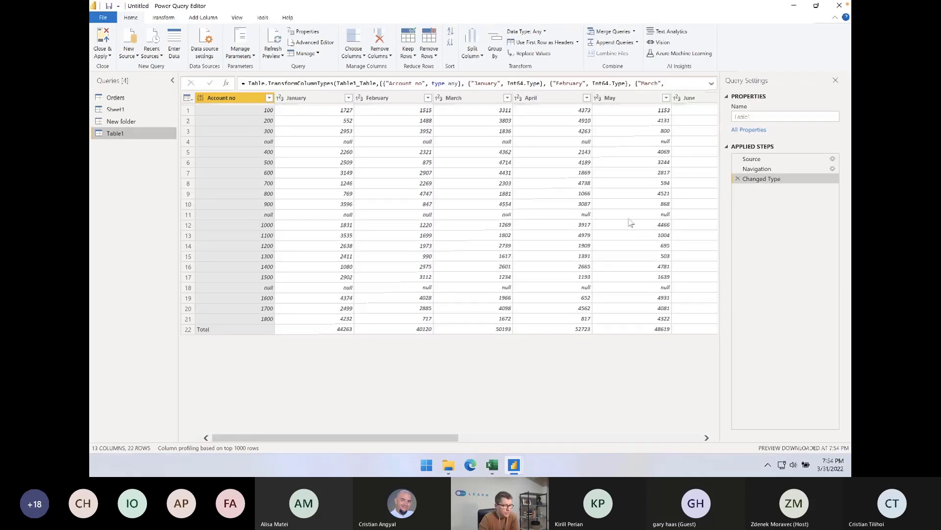
Remove the Total row from Table1 by removing 1 bottom row
{"action": "left_click", "coordinate": [345, 131]}
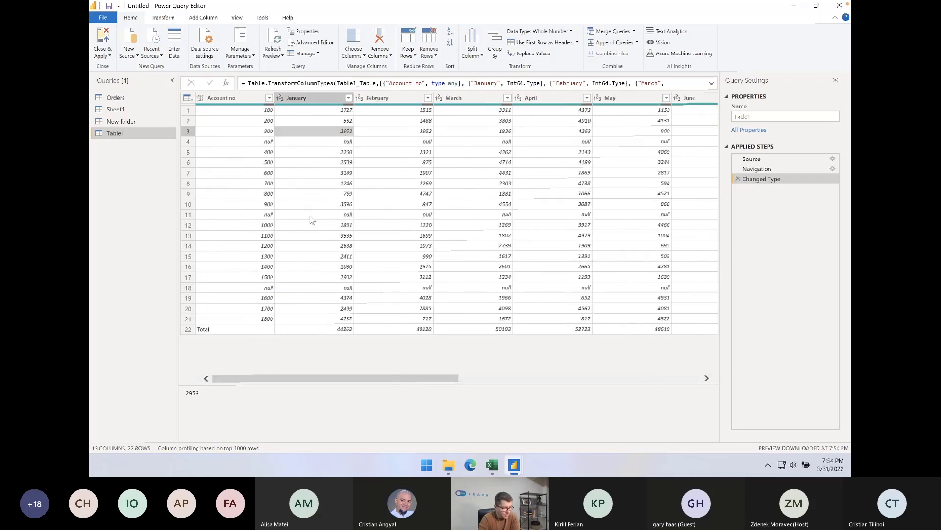
{"action": "left_click", "coordinate": [191, 332]}
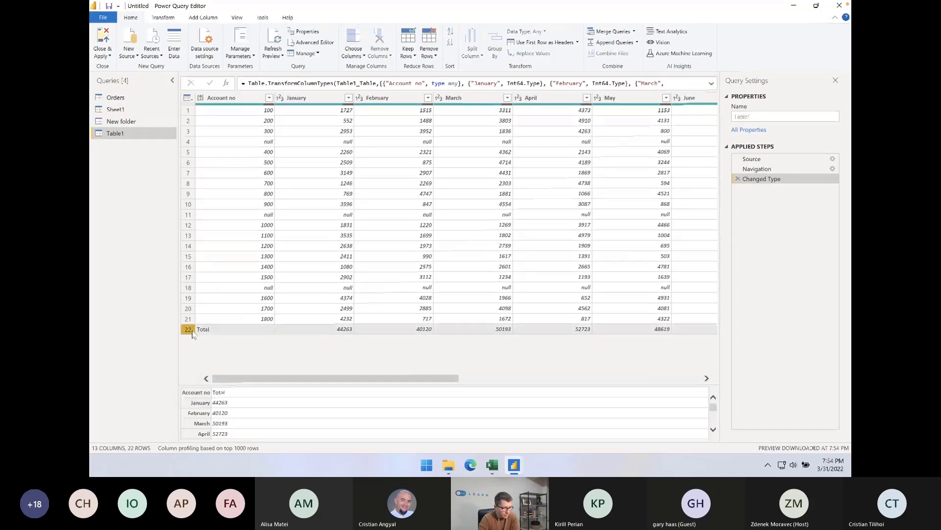
{"action": "left_click", "coordinate": [233, 330]}
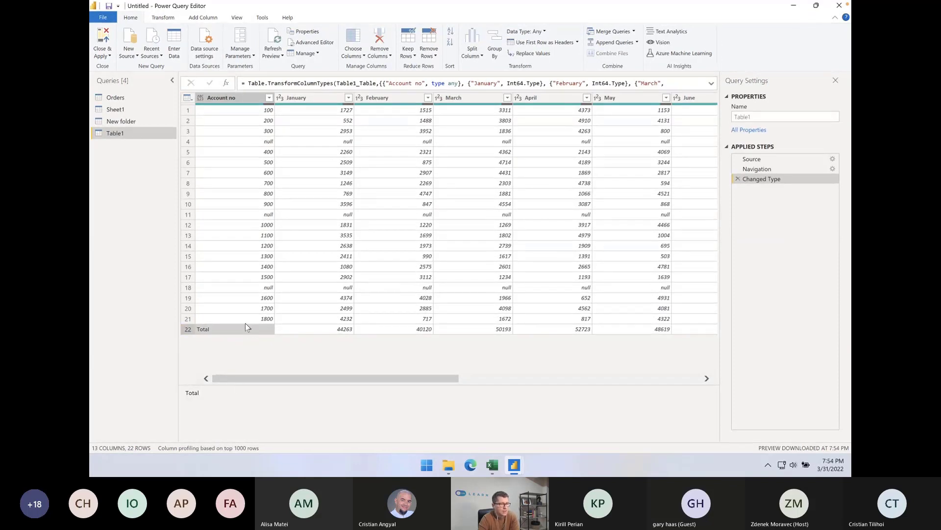
{"action": "left_click", "coordinate": [436, 56]}
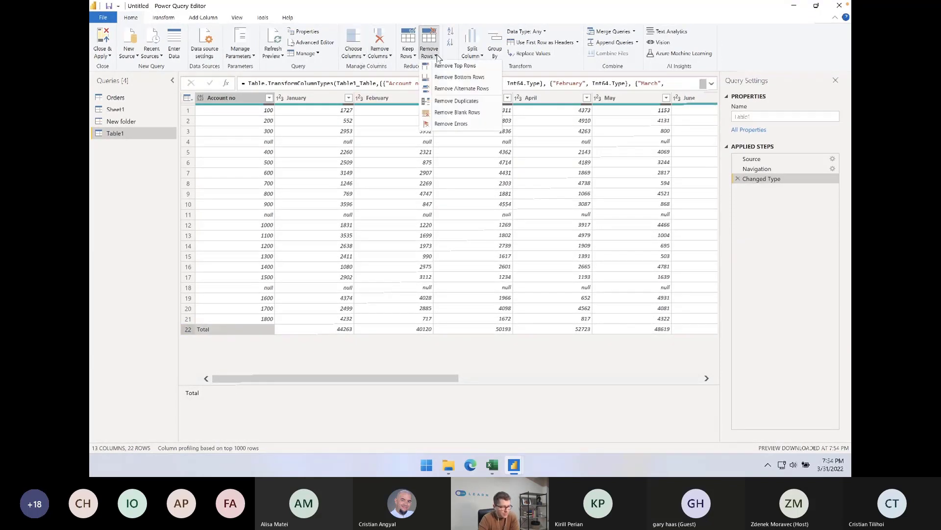
{"action": "left_click", "coordinate": [456, 77]}
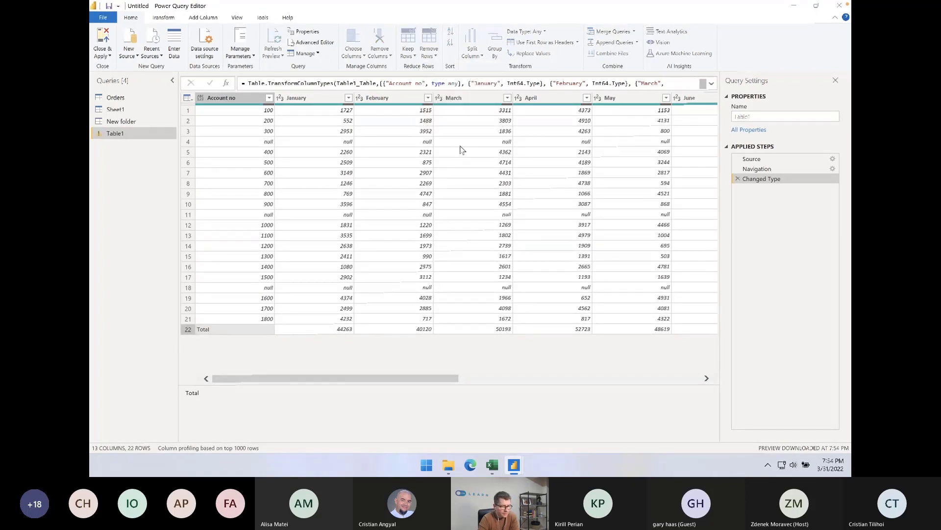
{"action": "type", "text": "1"}
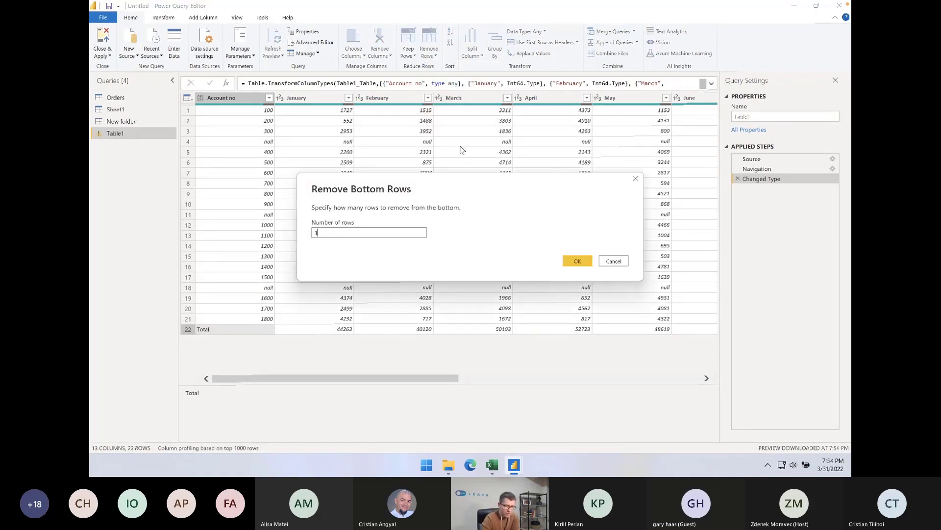
{"action": "key", "text": "Return"}
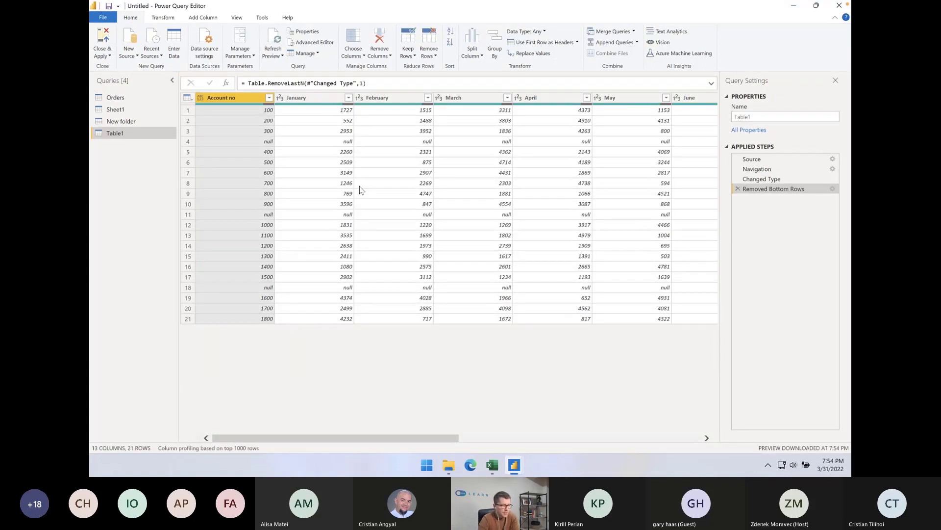
Remove the blank null rows that separate the account groups in Table1
{"action": "left_click", "coordinate": [295, 144]}
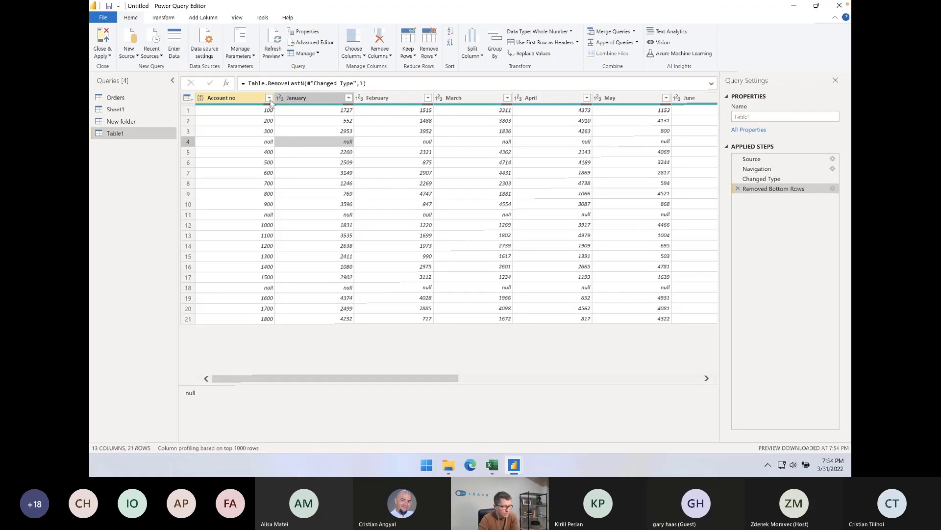
{"action": "left_click", "coordinate": [435, 55]}
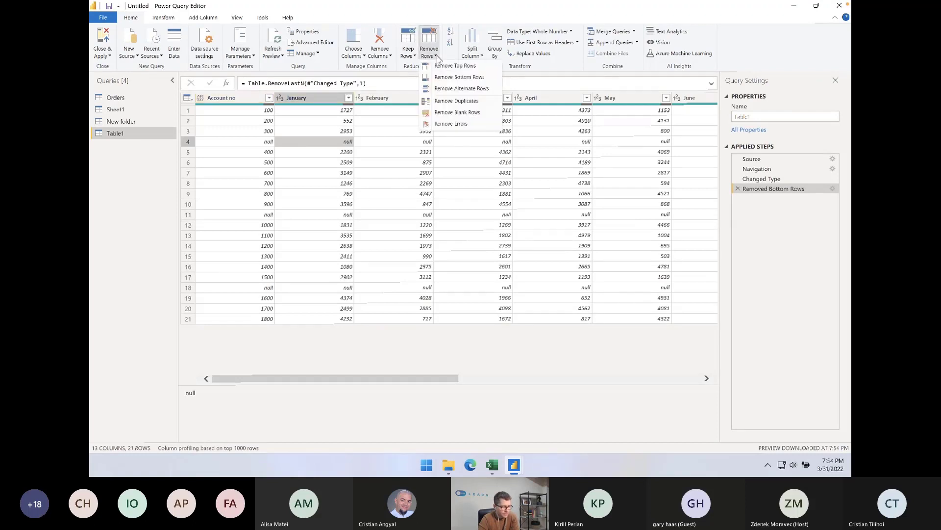
{"action": "left_click", "coordinate": [456, 113]}
{"action": "left_click", "coordinate": [305, 163]}
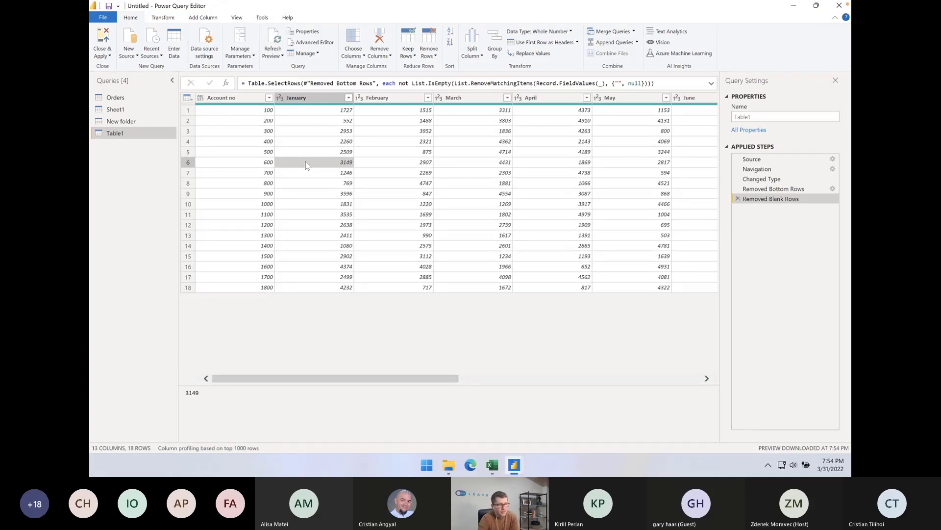
Unpivot all columns other than Account no, turning the months into attribute-value rows
{"action": "left_click", "coordinate": [240, 98]}
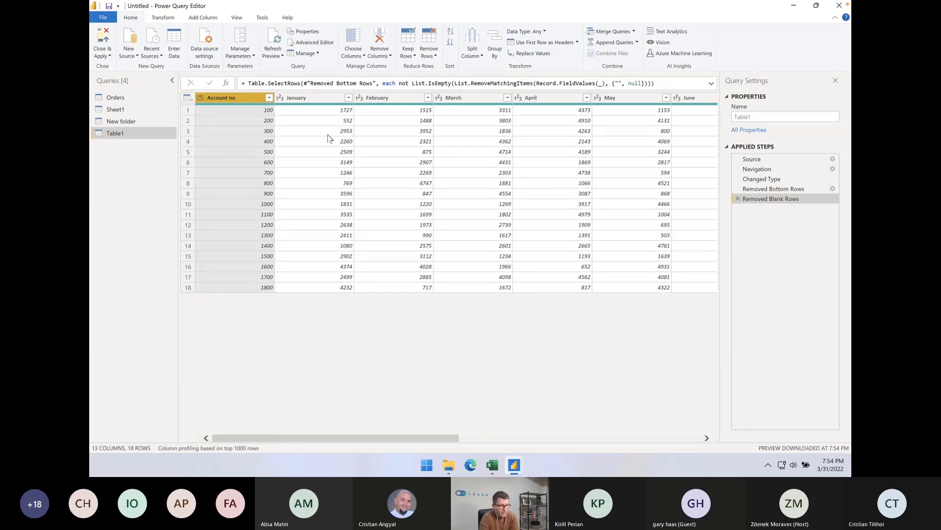
{"action": "left_click", "coordinate": [163, 20]}
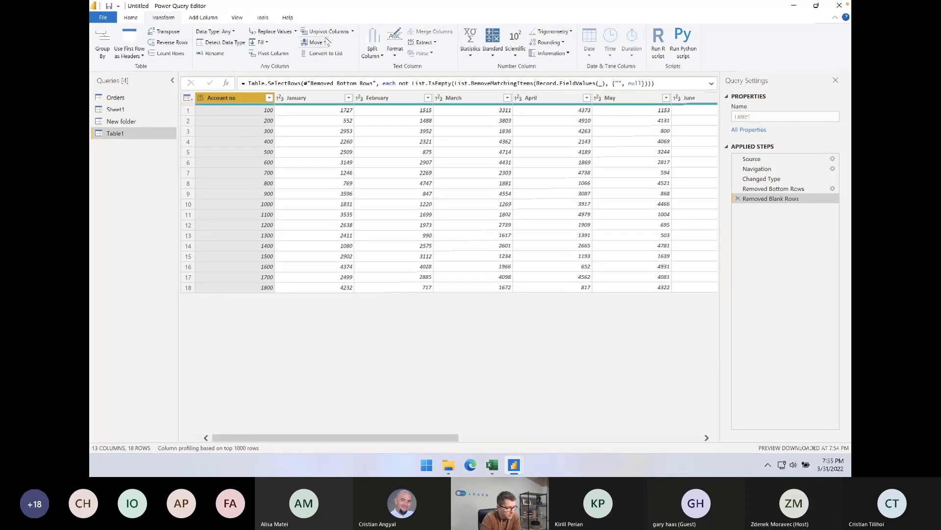
{"action": "left_click", "coordinate": [352, 32]}
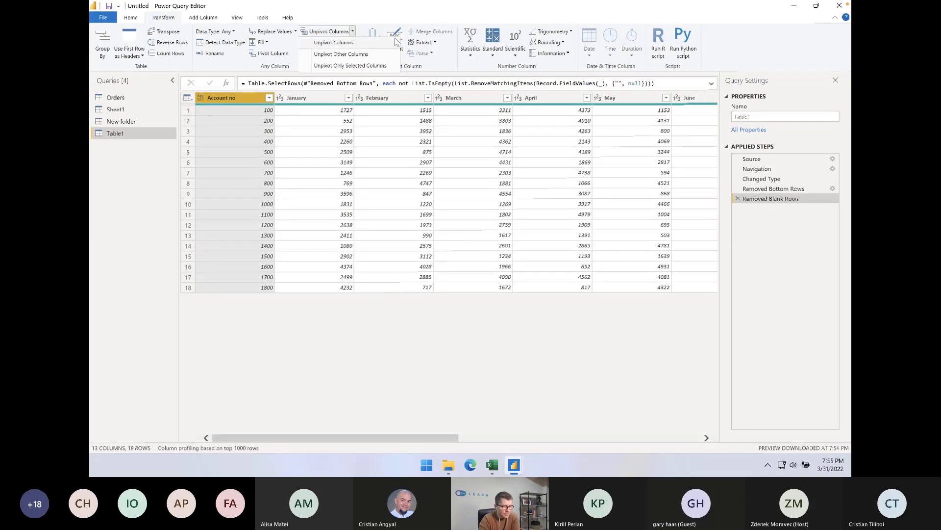
{"action": "left_click", "coordinate": [377, 56]}
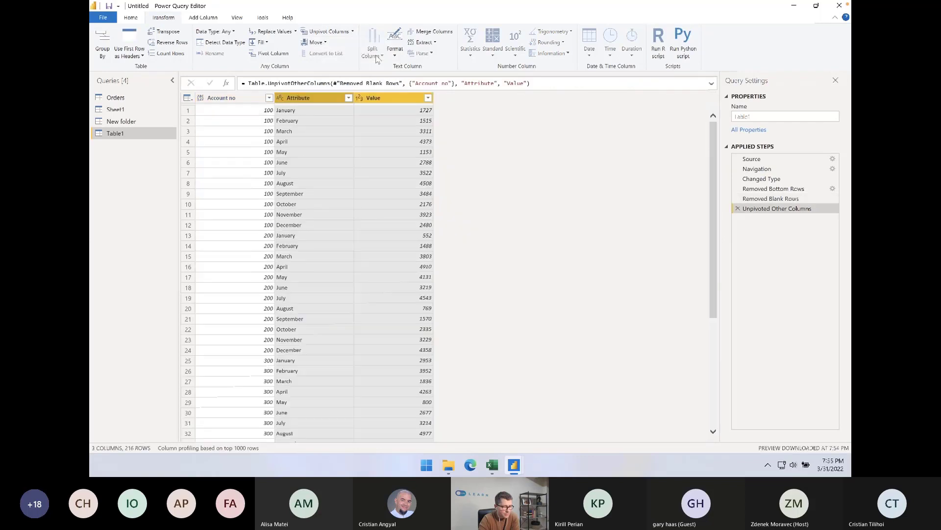
{"action": "left_click", "coordinate": [239, 121]}
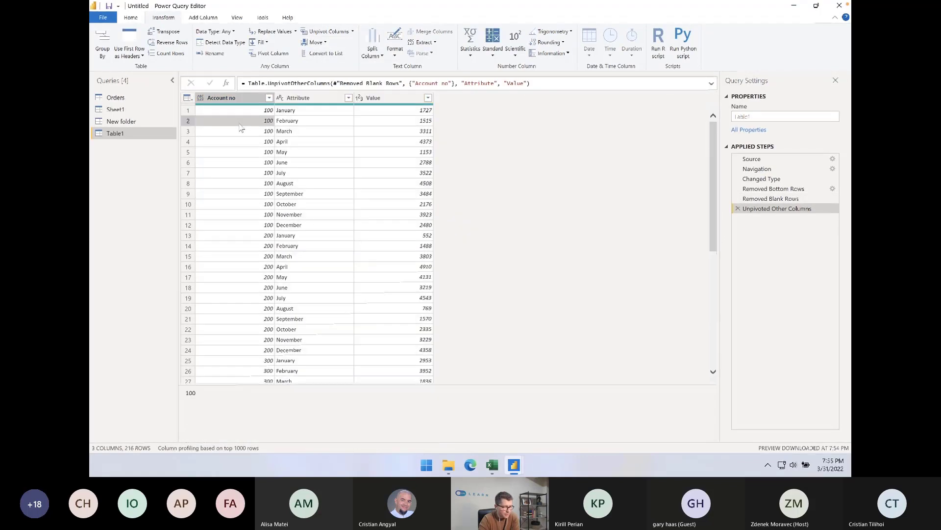
Rename the Attribute column as Month
{"action": "left_click", "coordinate": [313, 98]}
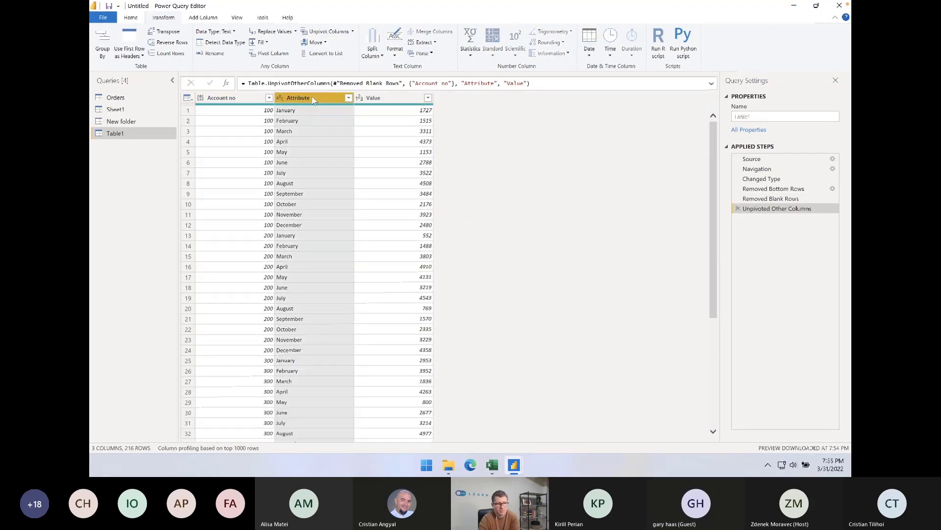
{"action": "double_click", "coordinate": [304, 97]}
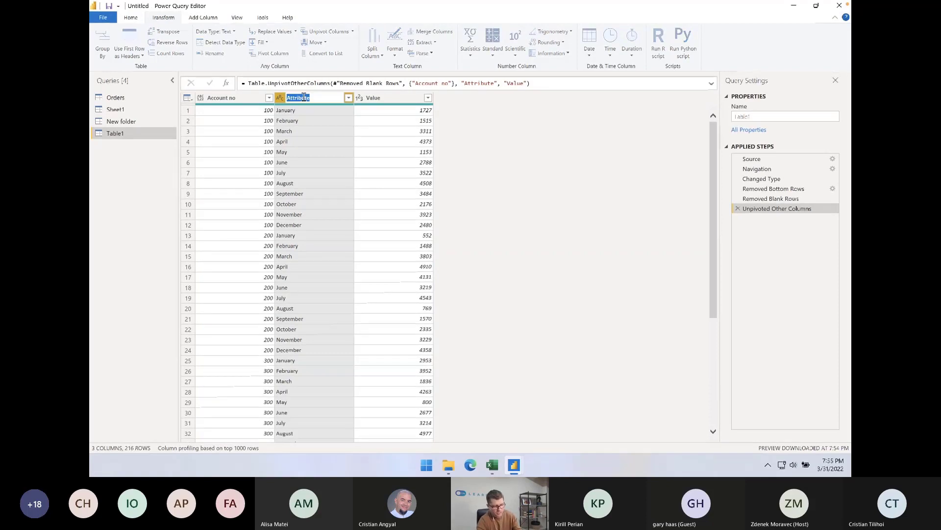
{"action": "type", "text": "Month"}
{"action": "key", "text": "Return"}
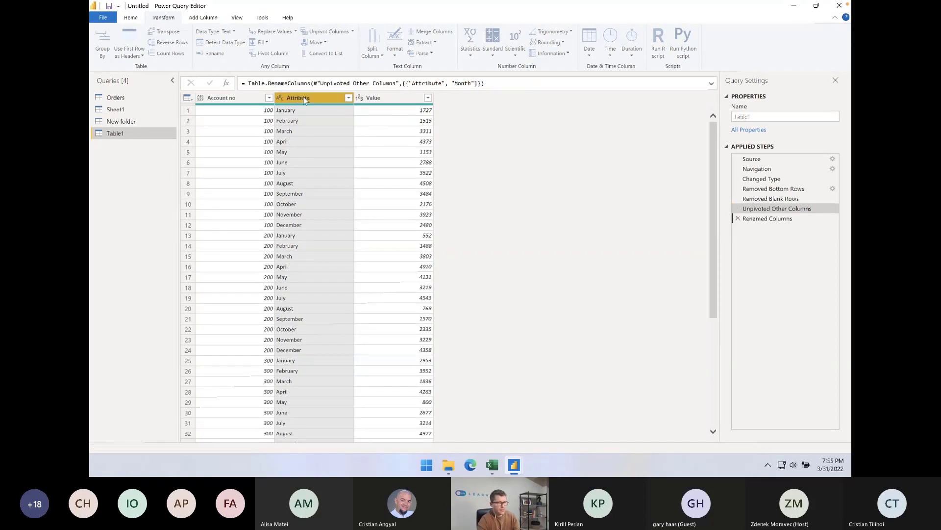
Compare Table1 at its Unpivoted Other Columns, Removed Blank Rows and Renamed Columns stages, checking how the months were unpivoted
{"action": "double_click", "coordinate": [378, 98]}
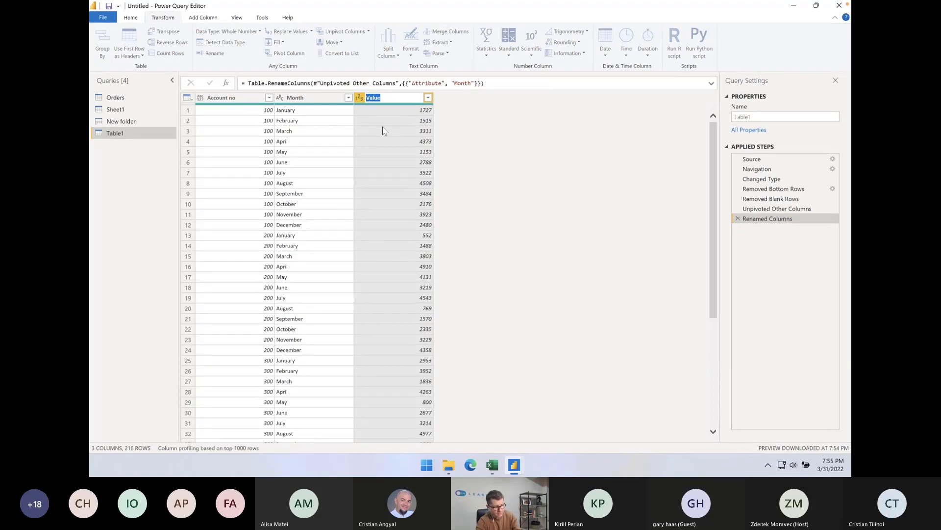
{"action": "key", "text": "Return"}
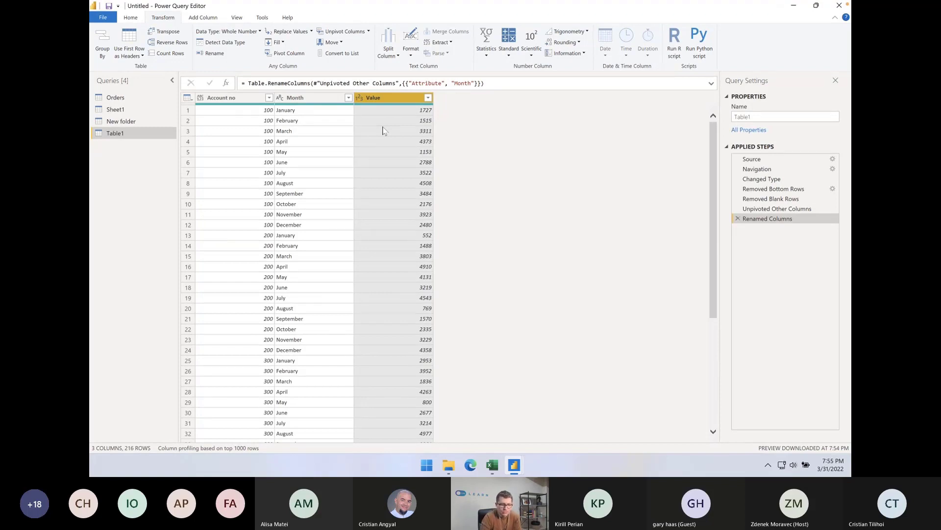
{"action": "left_click", "coordinate": [784, 209]}
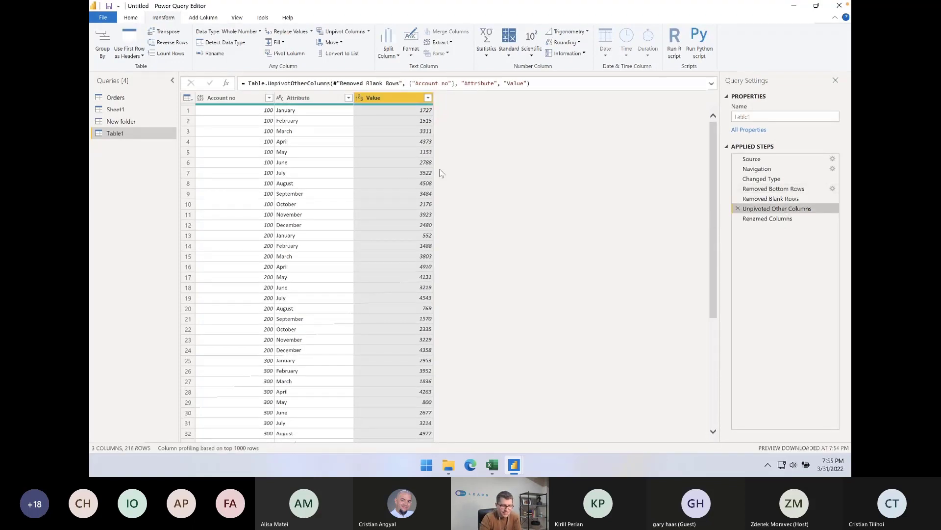
{"action": "left_click", "coordinate": [802, 199]}
{"action": "left_click", "coordinate": [448, 153]}
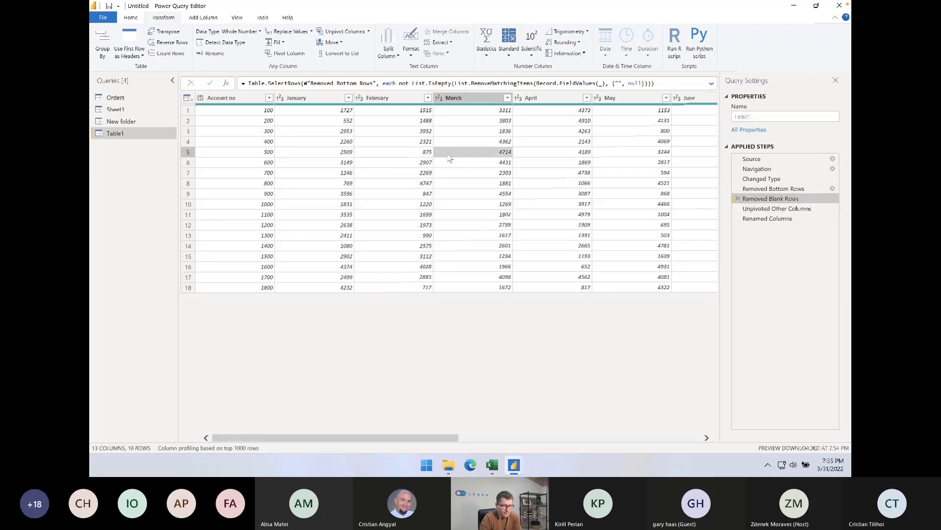
{"action": "scroll", "coordinate": [448, 157], "scroll_direction": "right", "scroll_amount": 5}
{"action": "scroll", "coordinate": [448, 157], "scroll_direction": "left", "scroll_amount": 5}
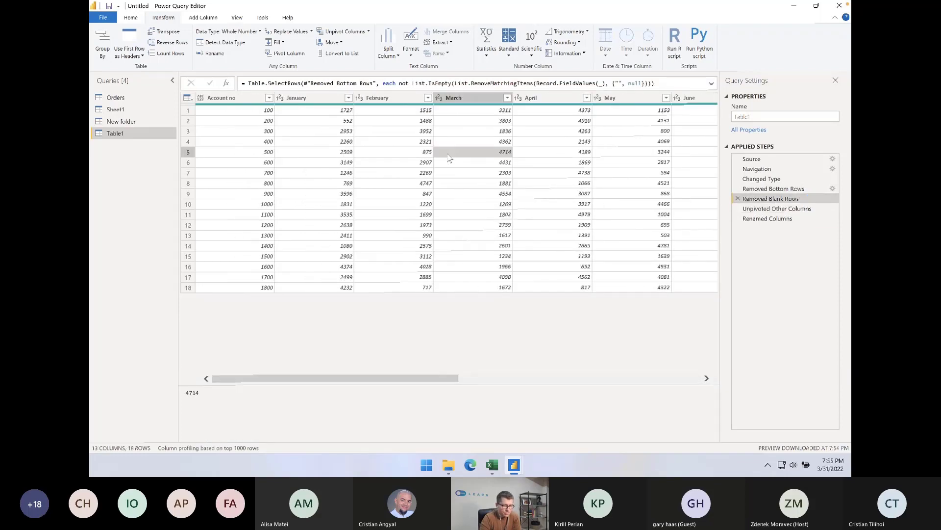
{"action": "left_click", "coordinate": [784, 219]}
{"action": "left_click", "coordinate": [327, 175]}
{"action": "scroll", "coordinate": [328, 179], "scroll_direction": "down", "scroll_amount": 20}
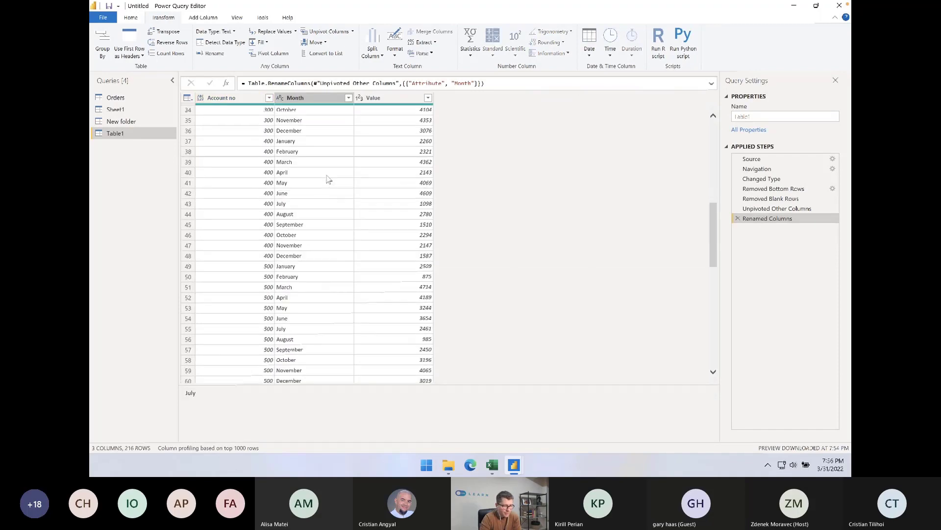
{"action": "scroll", "coordinate": [327, 179], "scroll_direction": "up", "scroll_amount": 20}
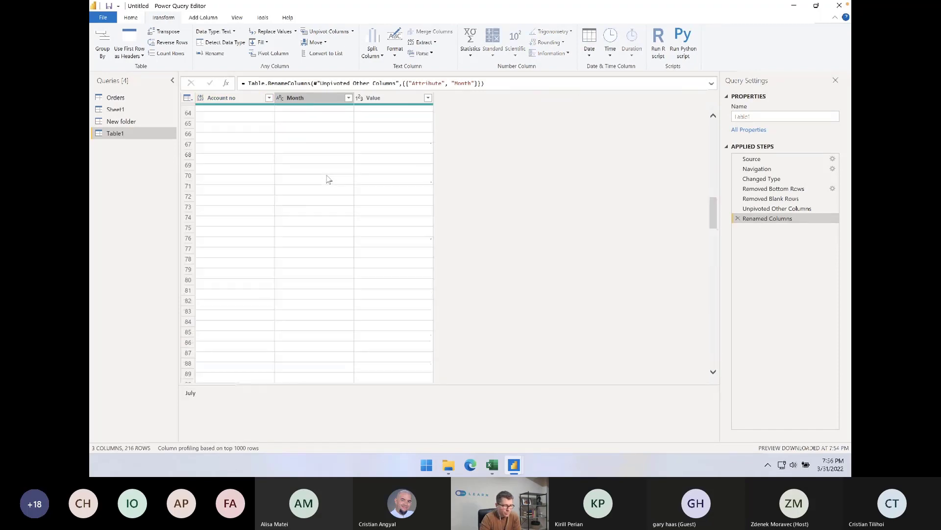
Close the Power Query Editor and apply the query changes to the report's data model
{"action": "left_click", "coordinate": [352, 31]}
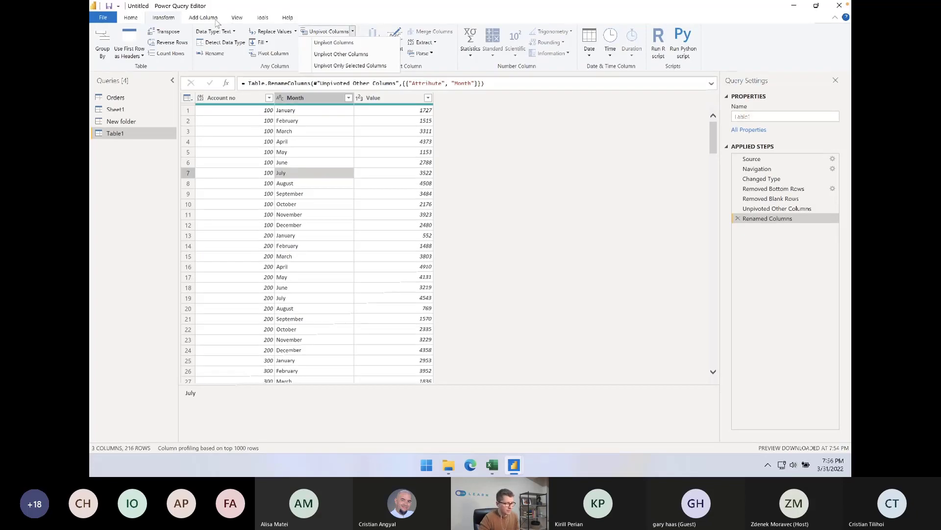
{"action": "left_click", "coordinate": [134, 18]}
{"action": "left_click", "coordinate": [103, 40]}
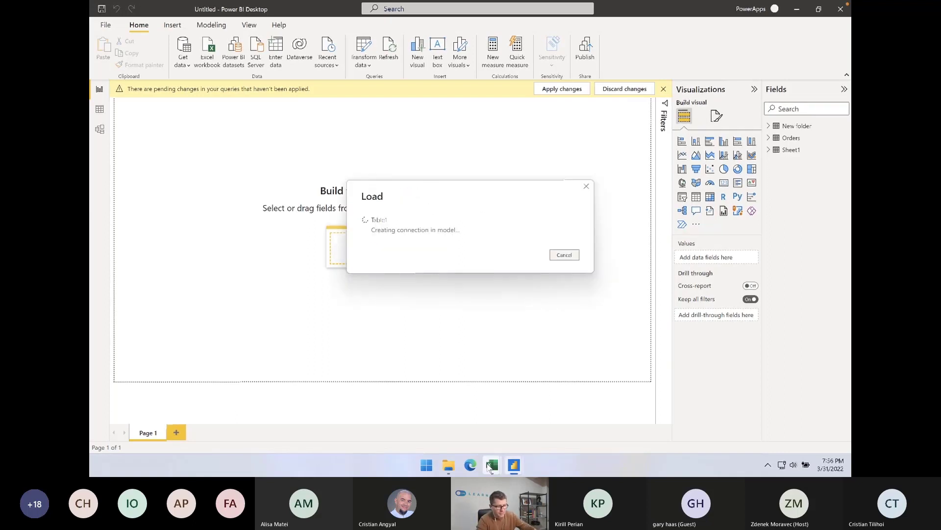
Switch to Excel, close the Buget.xlsx workbook, and close Book1 without saving its changes
{"action": "mouse_move", "coordinate": [491, 467]}
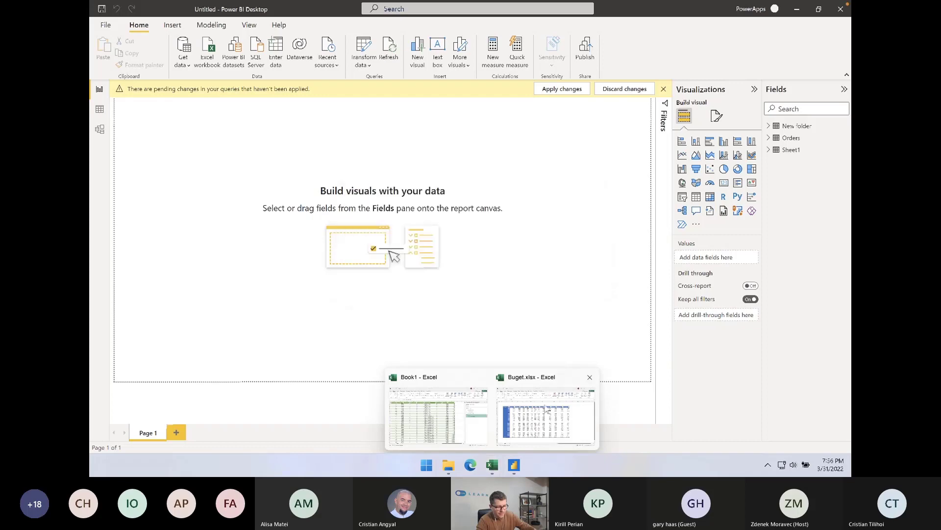
{"action": "left_click", "coordinate": [540, 415]}
{"action": "left_click", "coordinate": [840, 12]}
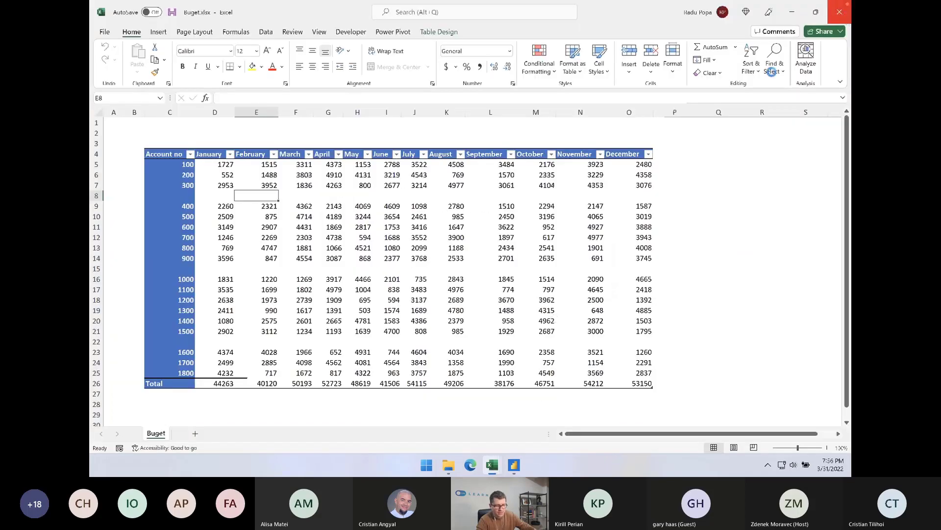
{"action": "left_click", "coordinate": [844, 19]}
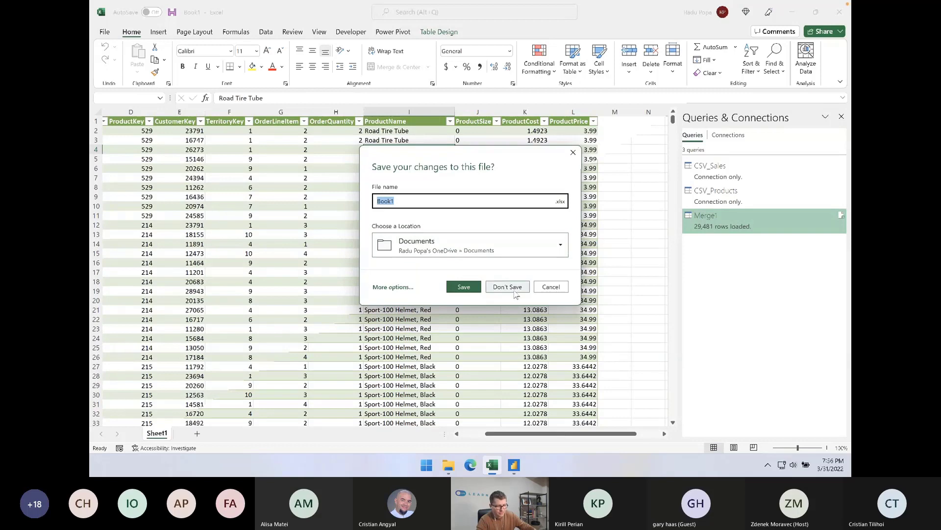
{"action": "left_click", "coordinate": [515, 288]}
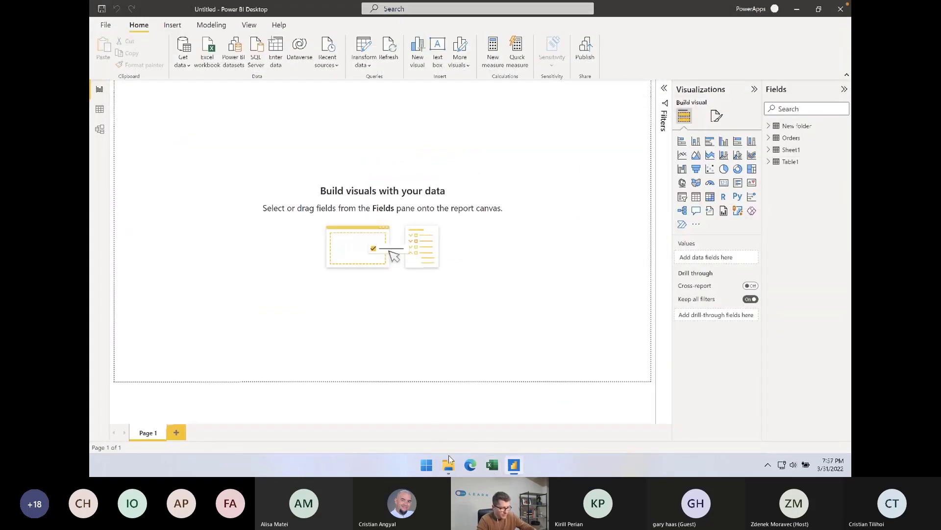
Open Import from cell.xlsm from the Webinar files folder in Excel and enable its macro content
{"action": "left_click", "coordinate": [448, 461]}
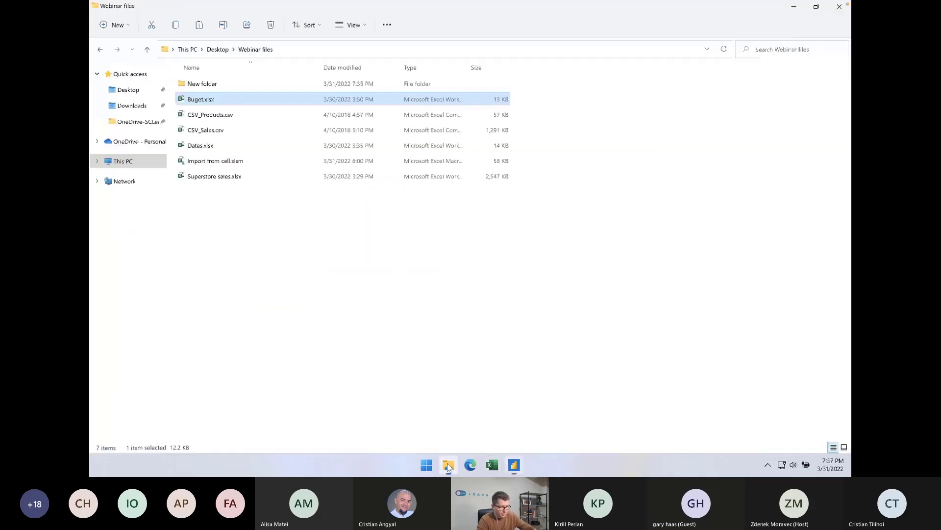
{"action": "left_click", "coordinate": [209, 164]}
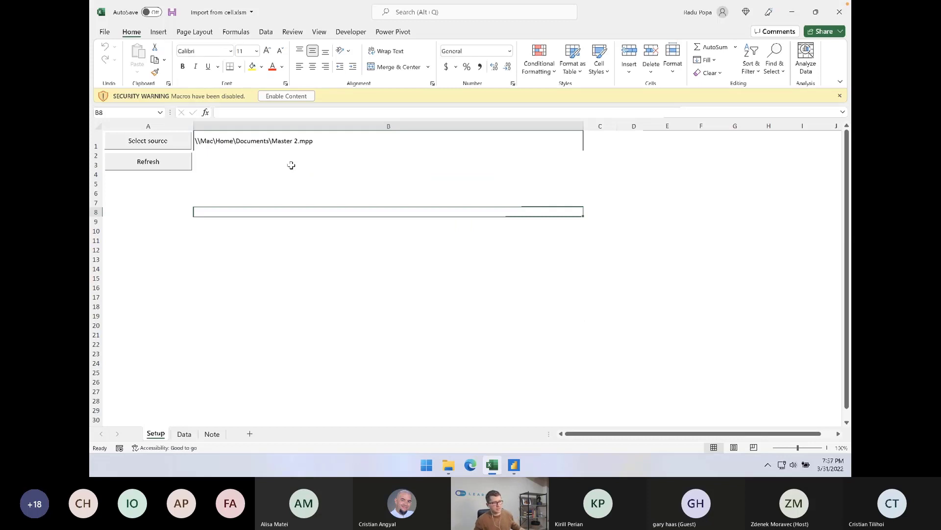
{"action": "left_click", "coordinate": [284, 97]}
{"action": "left_click", "coordinate": [292, 179]}
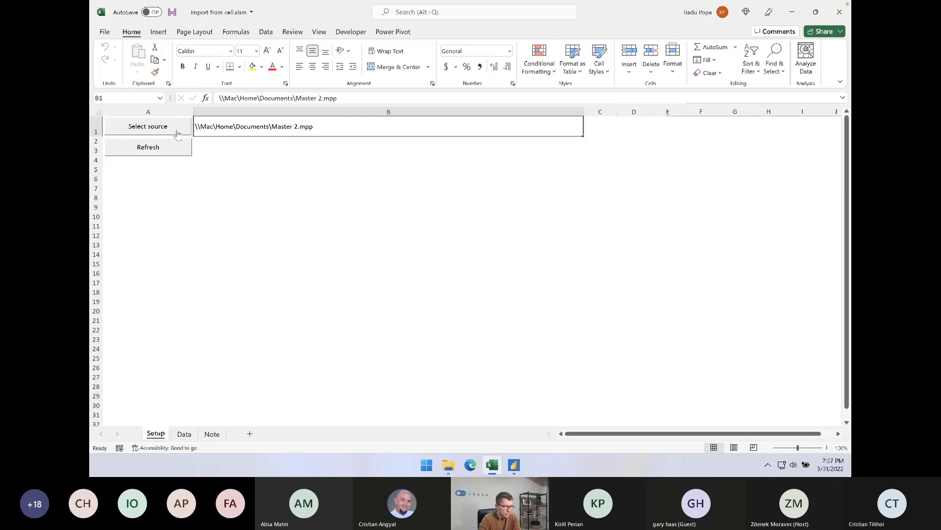
Use the Select source macro on the Setup sheet to put the path of Superstore sales.xlsx from Webinar files into cell B1
{"action": "left_click", "coordinate": [153, 127]}
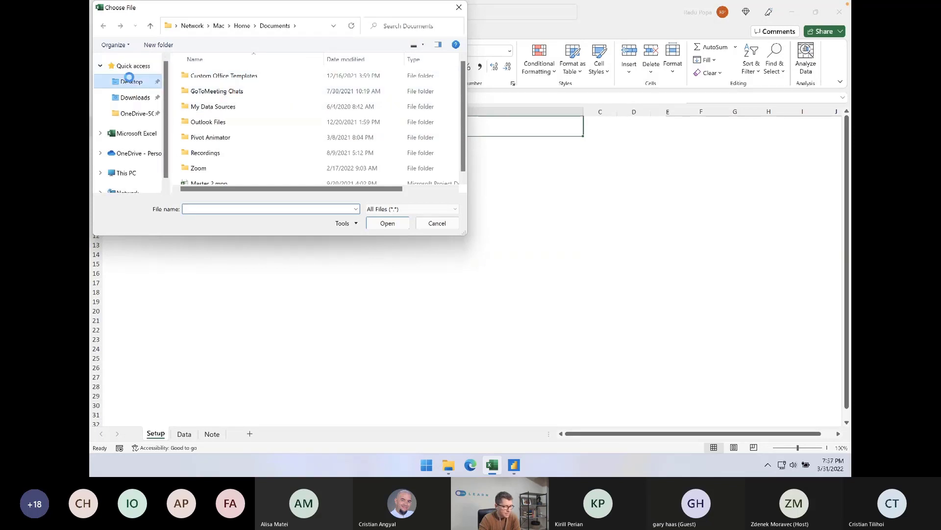
{"action": "left_click", "coordinate": [130, 81]}
{"action": "double_click", "coordinate": [216, 78]}
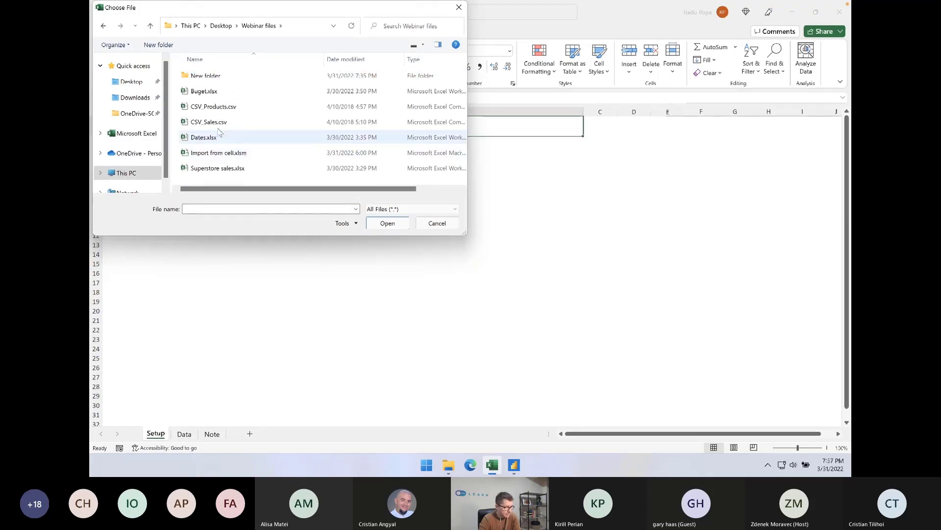
{"action": "double_click", "coordinate": [211, 168]}
{"action": "left_click", "coordinate": [341, 148]}
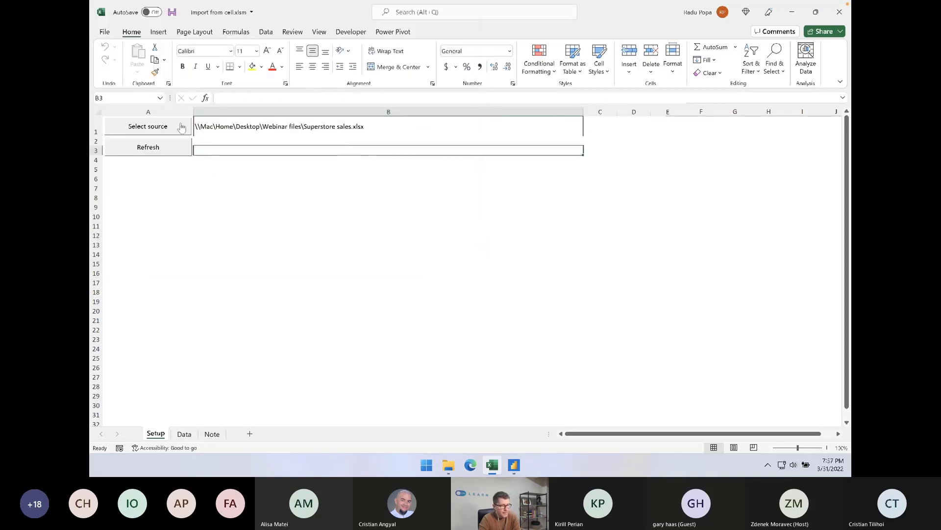
{"action": "left_click", "coordinate": [201, 127]}
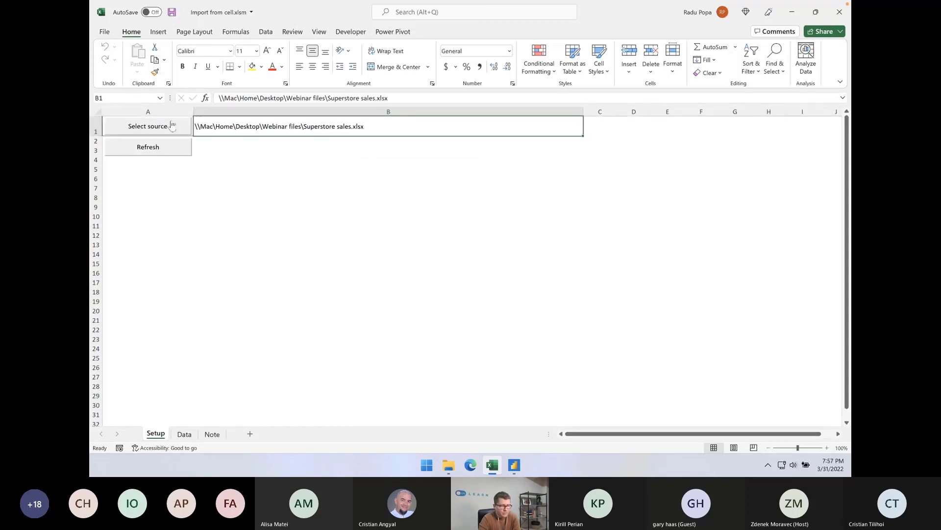
Open the code of the SelectSource macro in the Visual Basic editor
{"action": "left_click", "coordinate": [351, 32]}
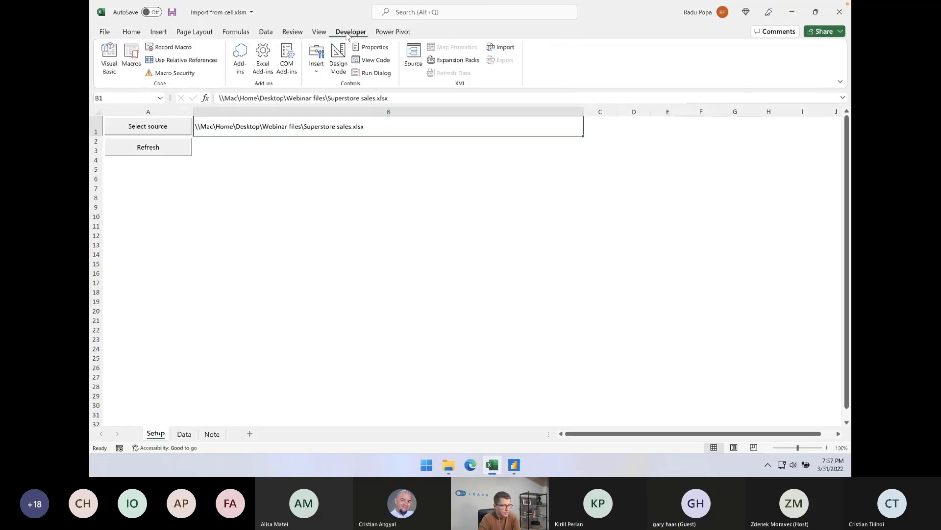
{"action": "left_click", "coordinate": [125, 58]}
{"action": "left_click", "coordinate": [307, 80]}
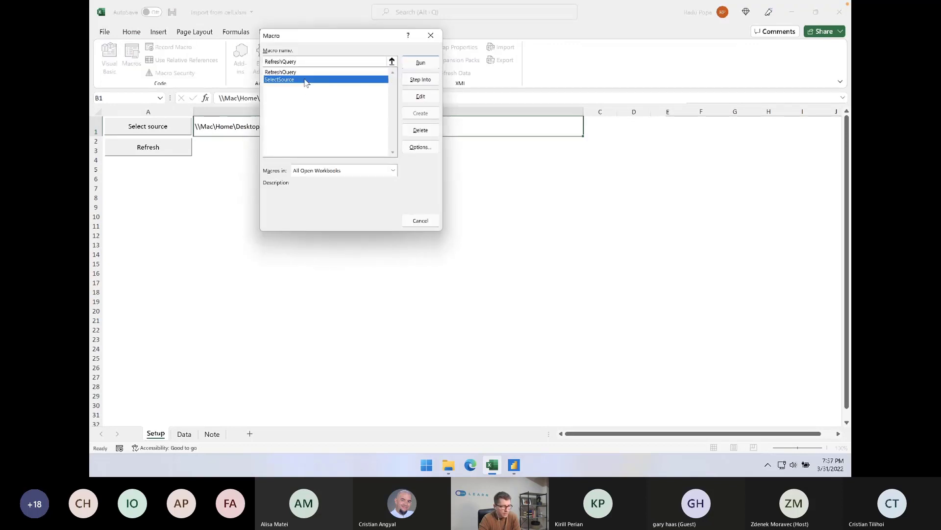
{"action": "left_click", "coordinate": [425, 97]}
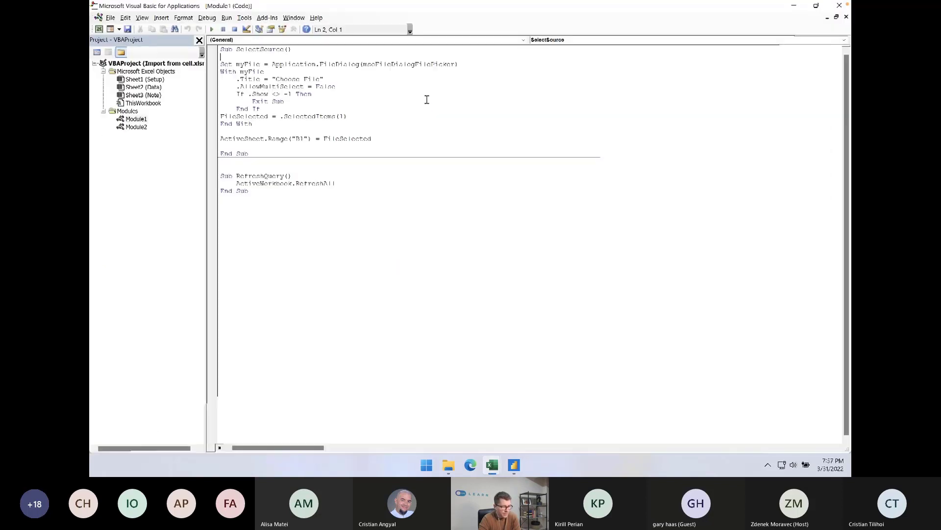
Examine the SelectSource procedure, including the line that writes the selected file to cell B1, and return to the workbook
{"action": "left_click_drag", "start_coordinate": [269, 147], "coordinate": [214, 51]}
{"action": "left_click", "coordinate": [266, 140]}
{"action": "left_click_drag", "start_coordinate": [263, 153], "coordinate": [224, 49]}
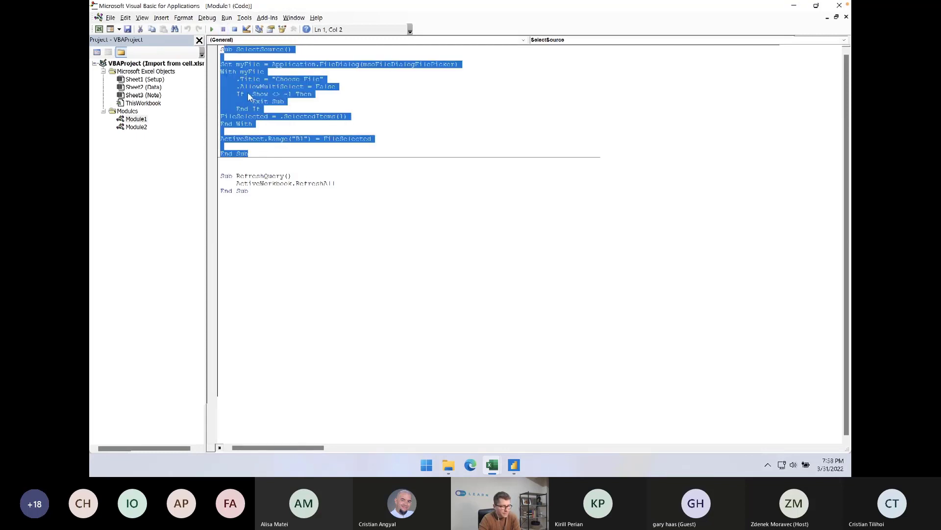
{"action": "left_click", "coordinate": [248, 92]}
{"action": "left_click", "coordinate": [298, 139]}
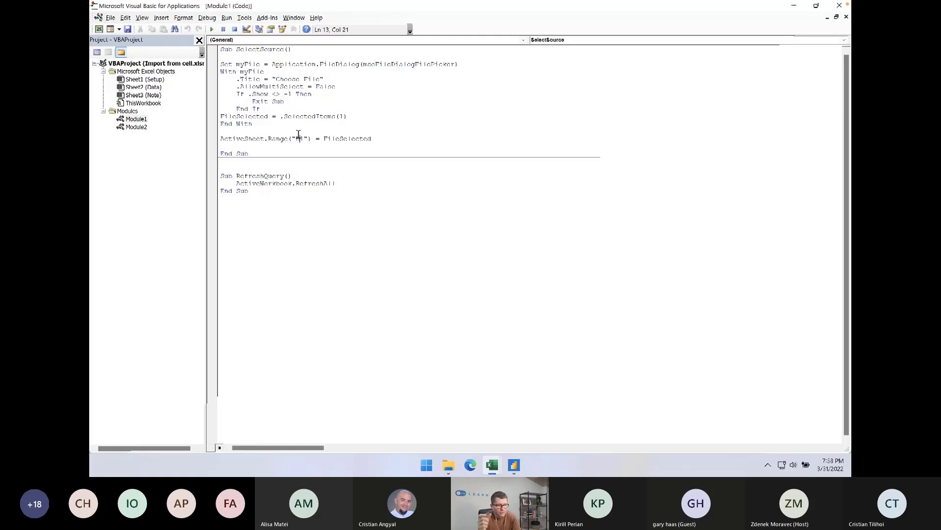
{"action": "left_click_drag", "start_coordinate": [294, 140], "coordinate": [212, 45]}
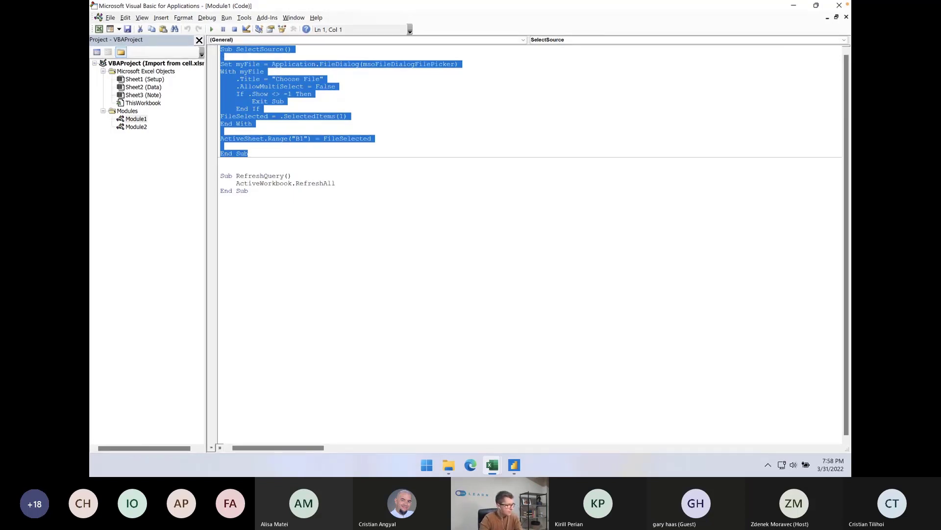
{"action": "left_click", "coordinate": [370, 140]}
{"action": "key", "text": "alt+F11"}
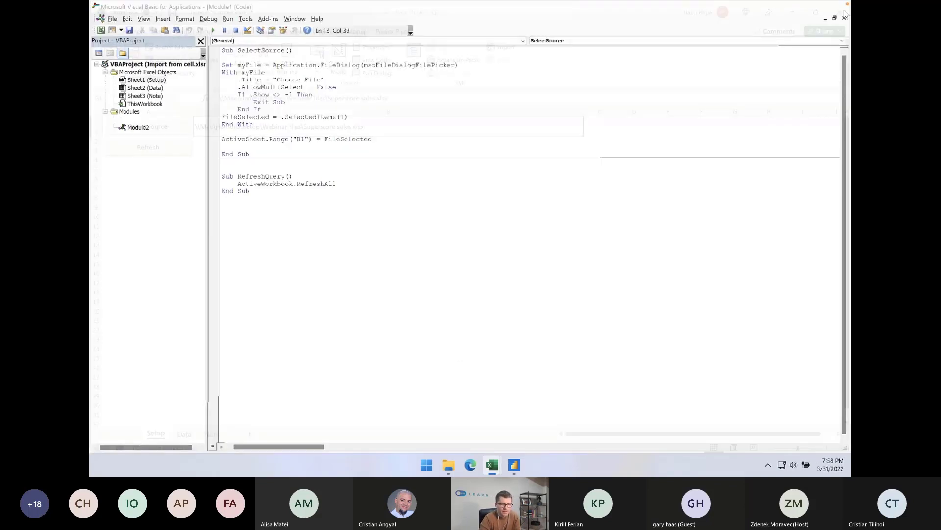
{"action": "left_click", "coordinate": [263, 142]}
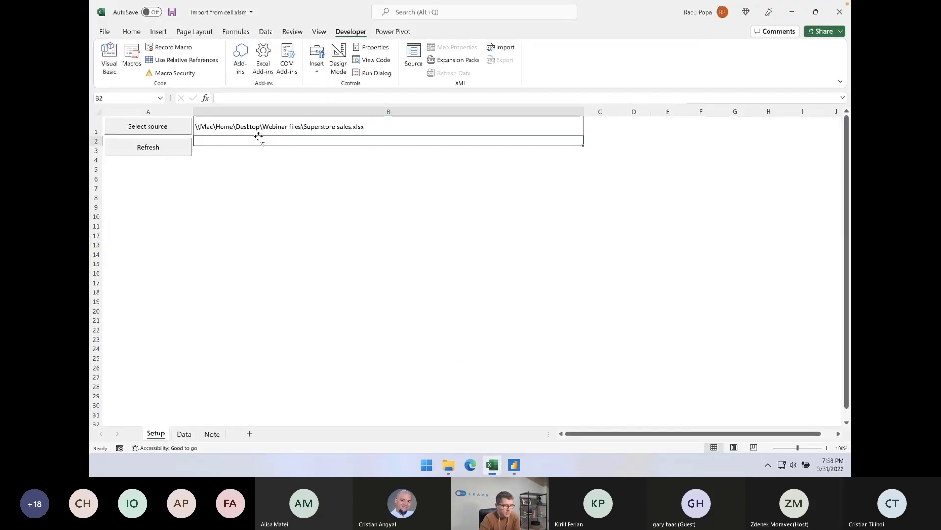
{"action": "left_click", "coordinate": [245, 124]}
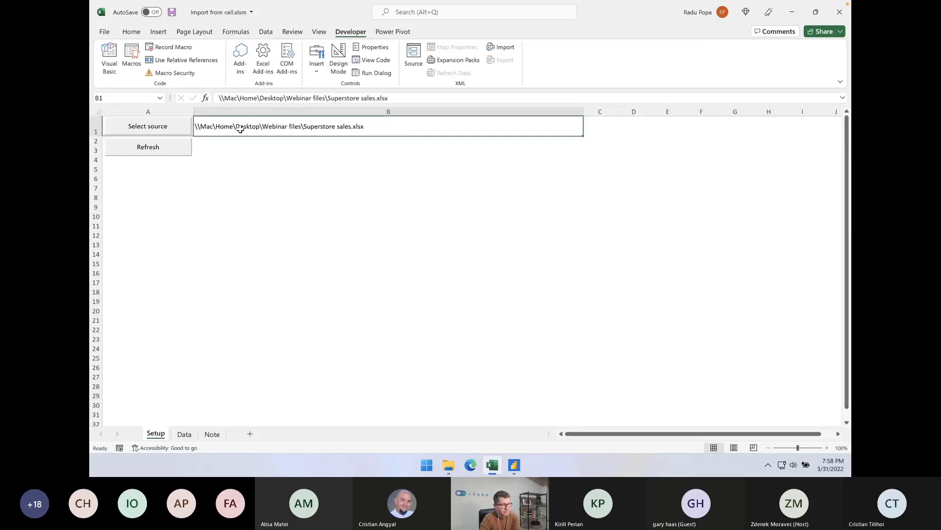
{"action": "left_click", "coordinate": [169, 127]}
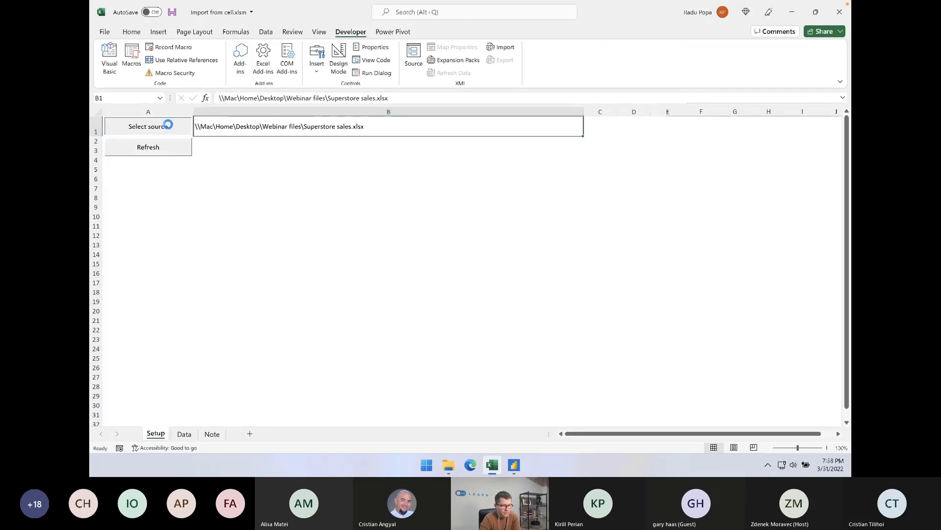
{"action": "left_click", "coordinate": [437, 225]}
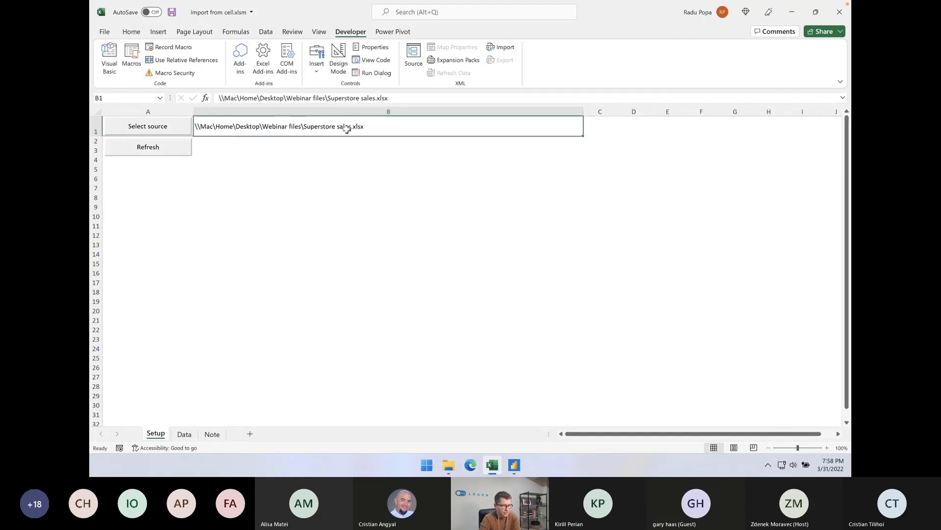
{"action": "left_click", "coordinate": [244, 153]}
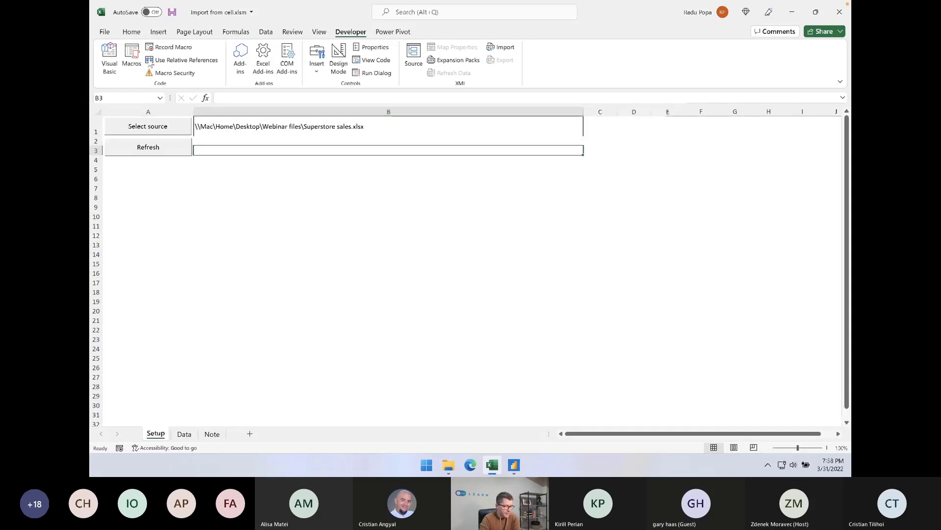
Import the Orders sheet from Superstore sales.xlsx in the Webinar files folder and open it for transformation in Power Query
{"action": "left_click", "coordinate": [264, 32]}
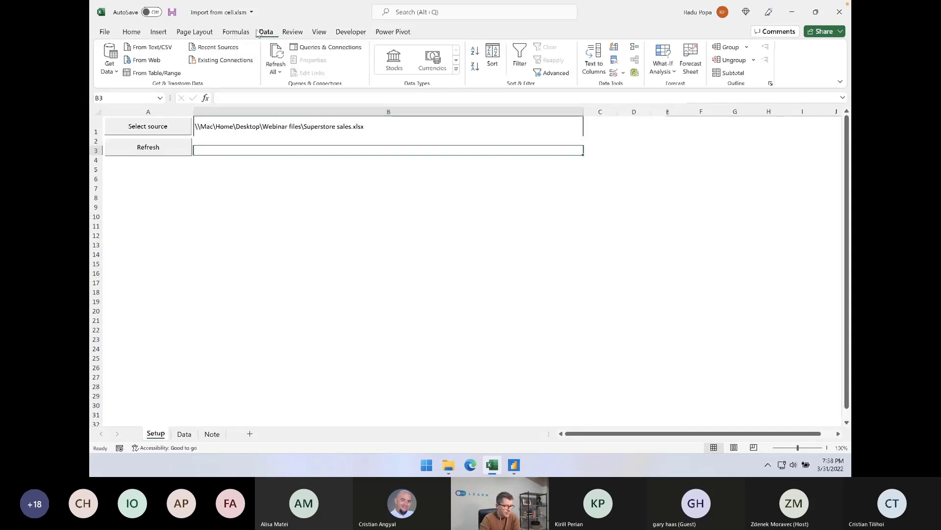
{"action": "left_click", "coordinate": [110, 67]}
{"action": "mouse_move", "coordinate": [203, 89]}
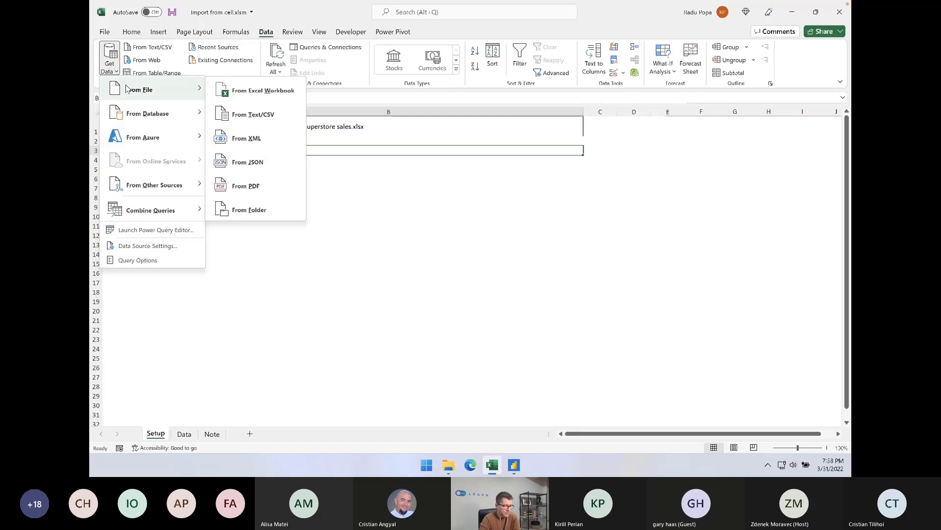
{"action": "left_click", "coordinate": [270, 91]}
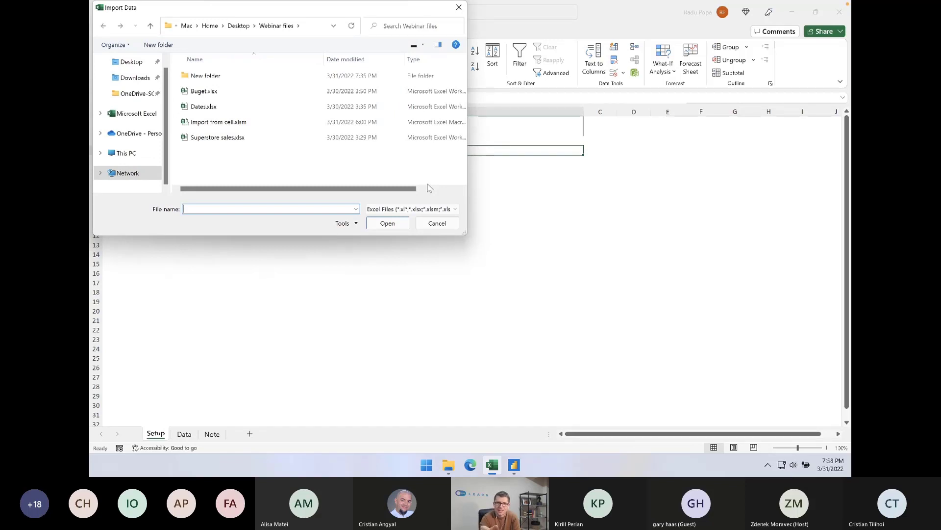
{"action": "double_click", "coordinate": [228, 140]}
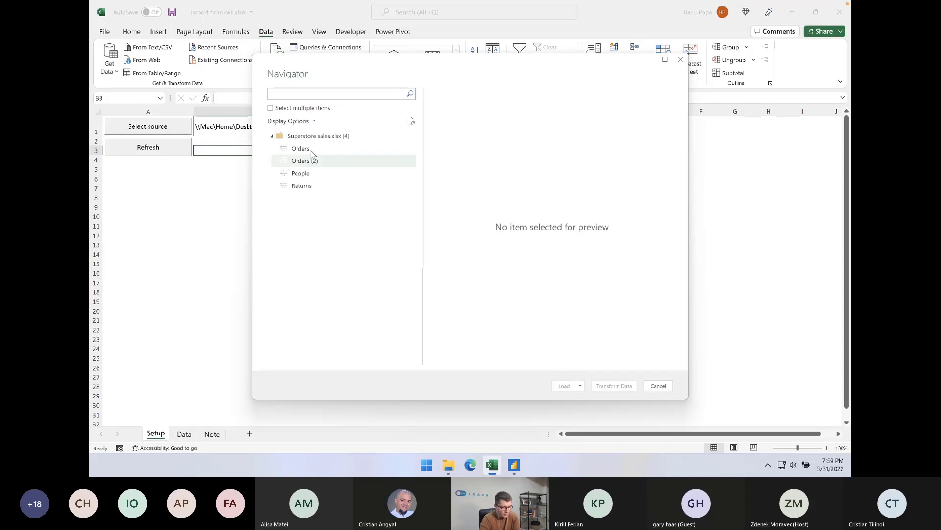
{"action": "left_click", "coordinate": [302, 148]}
{"action": "left_click", "coordinate": [613, 386]}
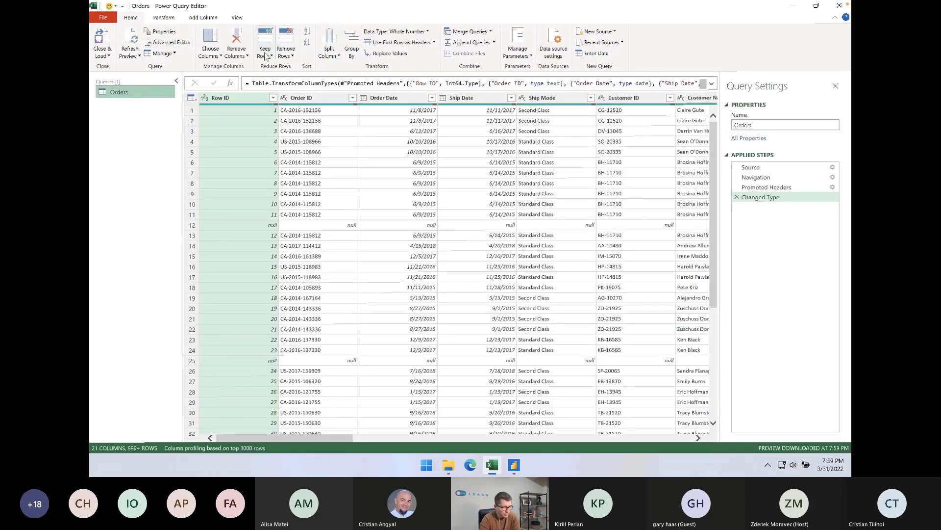
Remove the blank rows from the Orders query
{"action": "left_click", "coordinate": [286, 55]}
{"action": "left_click", "coordinate": [312, 112]}
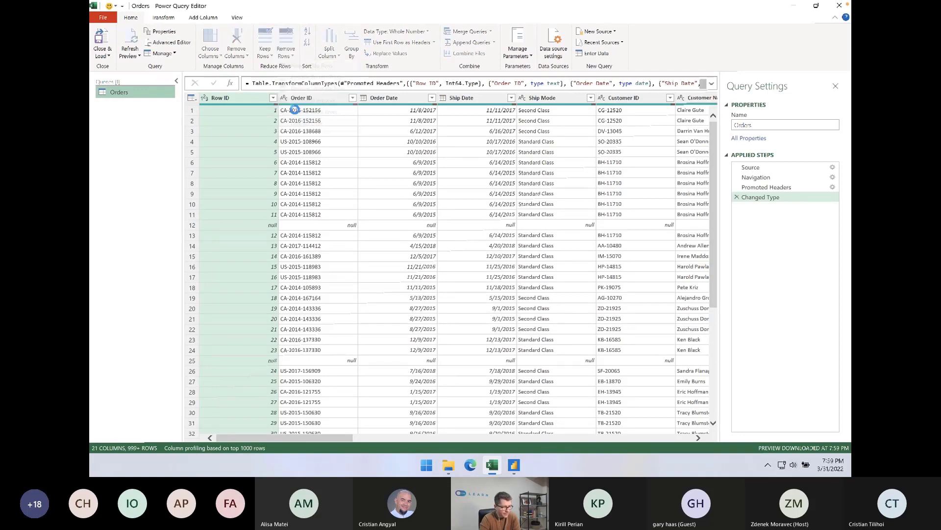
{"action": "left_click", "coordinate": [353, 140]}
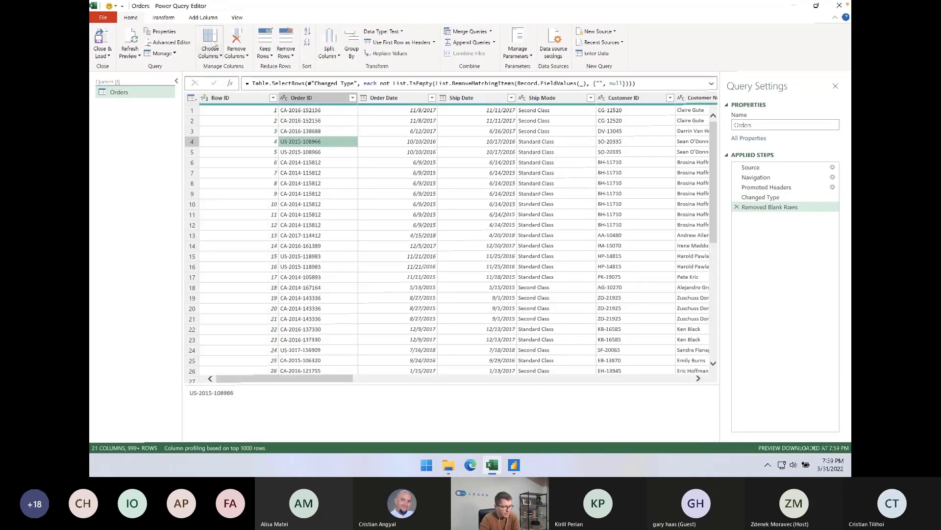
Examine the Source line and its hard-coded file path in the M code of the Orders query
{"action": "left_click", "coordinate": [172, 43]}
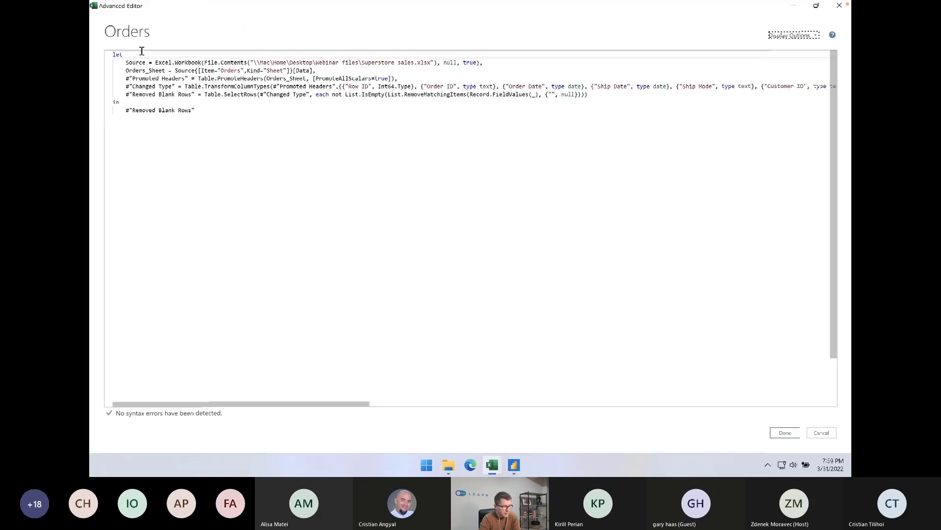
{"action": "left_click_drag", "start_coordinate": [126, 63], "coordinate": [212, 62]}
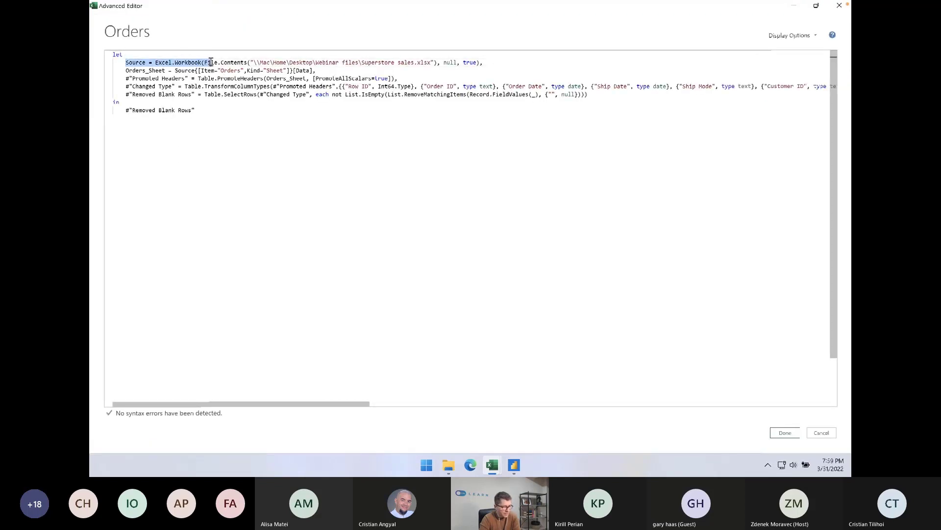
{"action": "left_click", "coordinate": [256, 63]}
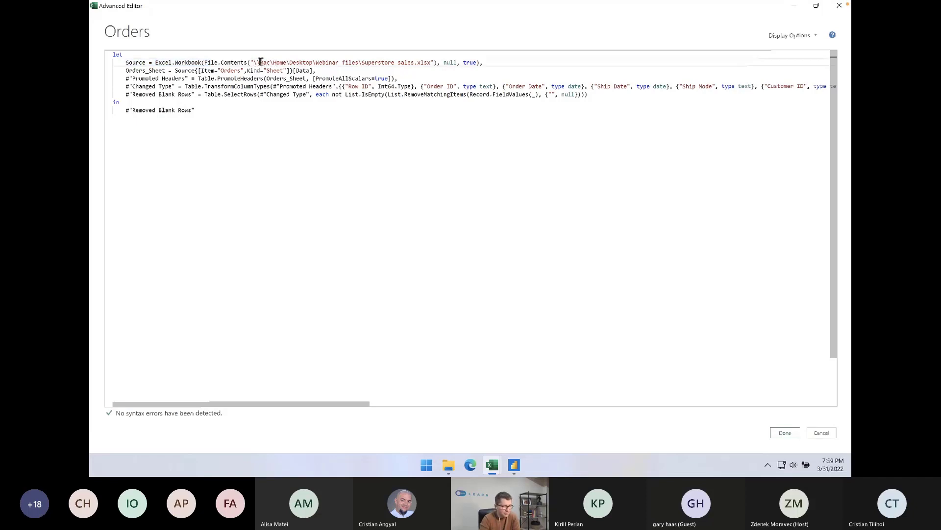
{"action": "left_click_drag", "start_coordinate": [260, 62], "coordinate": [432, 62]}
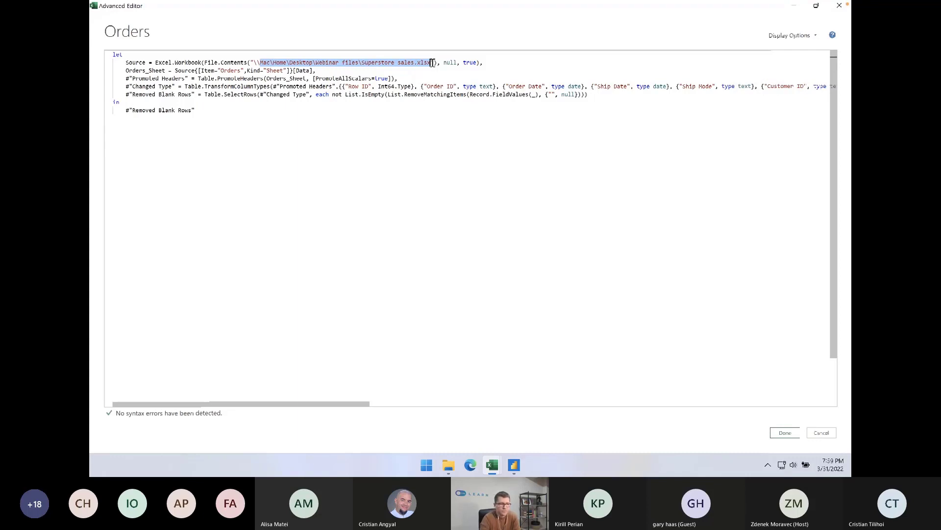
{"action": "left_click_drag", "start_coordinate": [249, 59], "coordinate": [438, 59]}
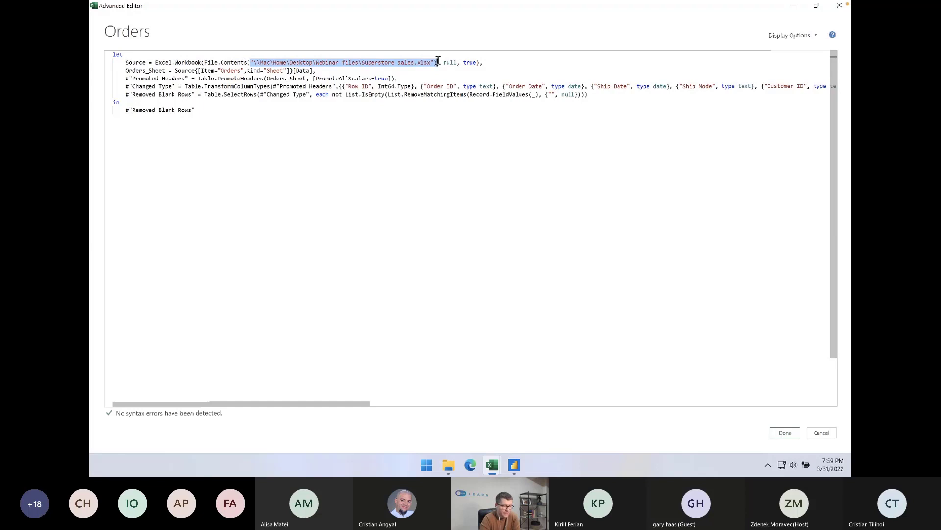
{"action": "left_click", "coordinate": [785, 434]}
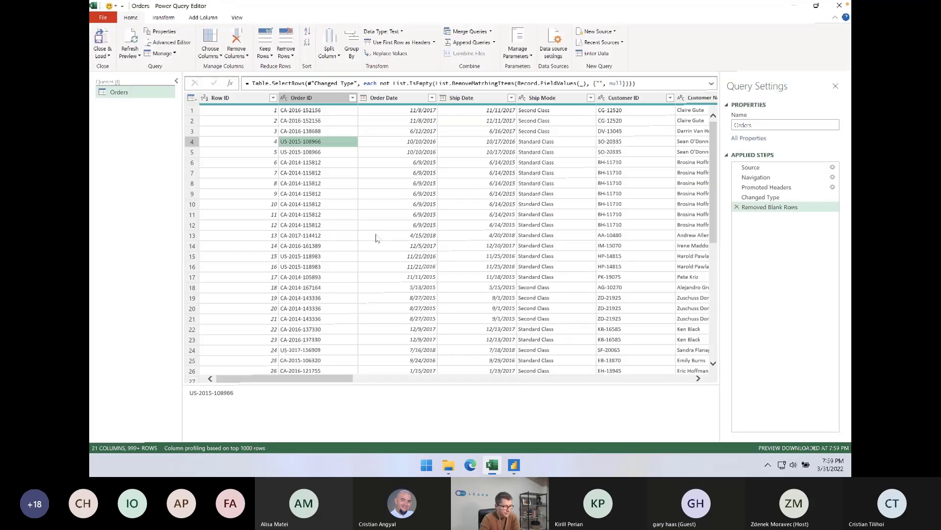
Load the Orders query into the workbook and copy the FilePath expression from cell A1 of the Note sheet
{"action": "key", "text": "alt+Tab"}
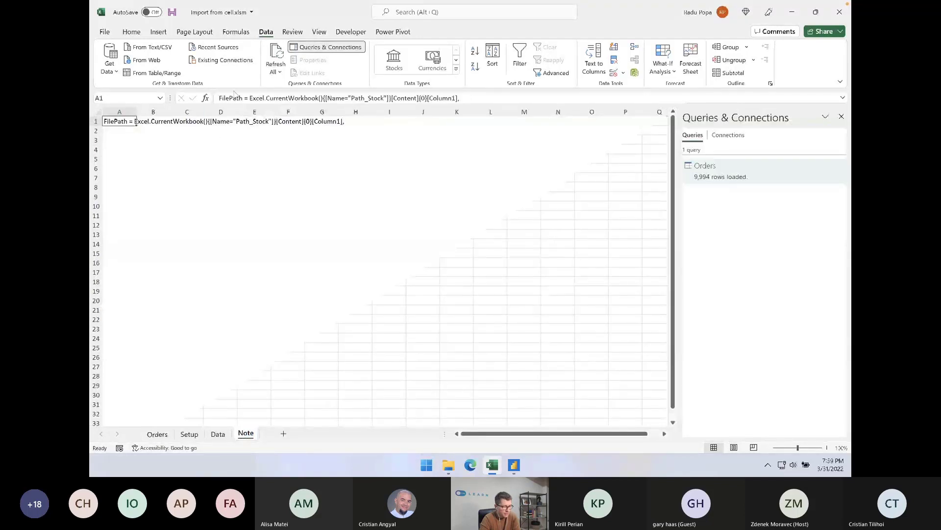
{"action": "left_click_drag", "start_coordinate": [219, 98], "coordinate": [514, 104]}
{"action": "key", "text": "ctrl+c"}
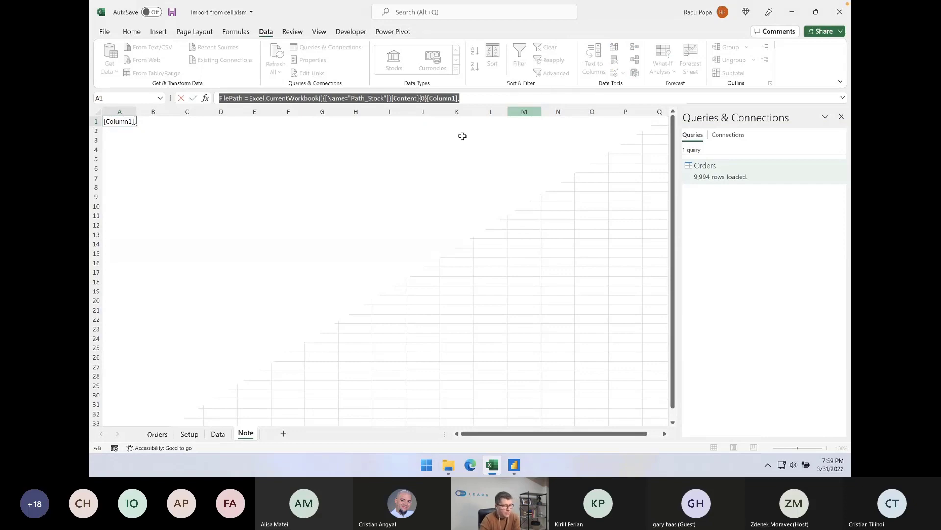
{"action": "left_click", "coordinate": [356, 234]}
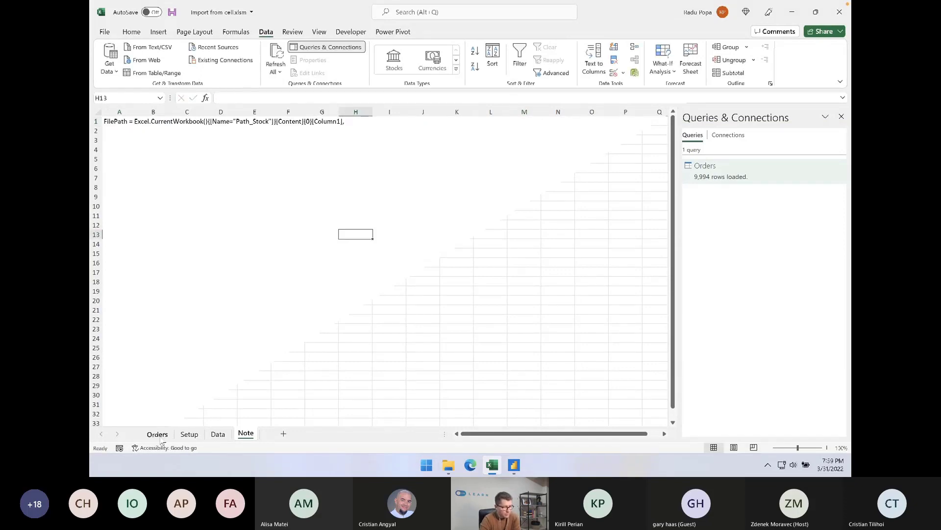
Edit the Orders query's M code, inserting the copied FilePath = Excel.CurrentWorkbook() expression on a new line above Source
{"action": "left_click", "coordinate": [158, 434]}
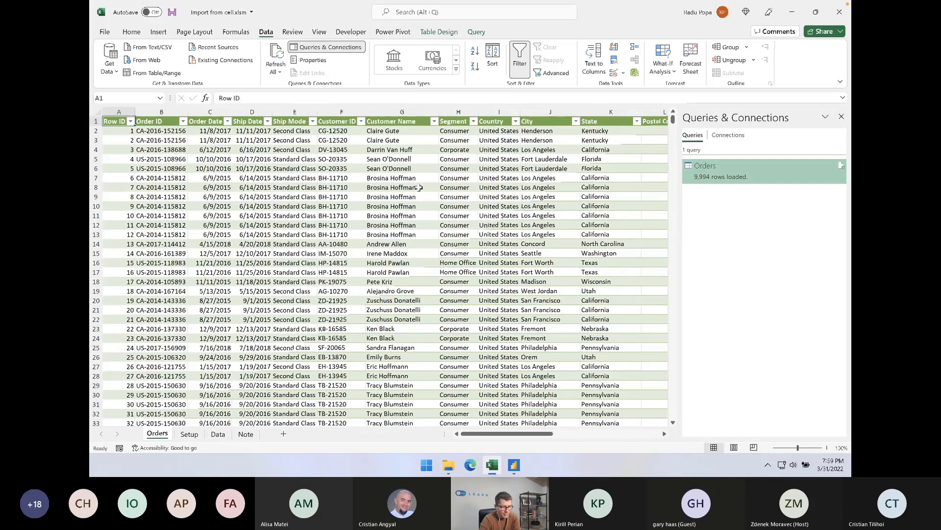
{"action": "right_click", "coordinate": [774, 166]}
{"action": "left_click", "coordinate": [787, 170]}
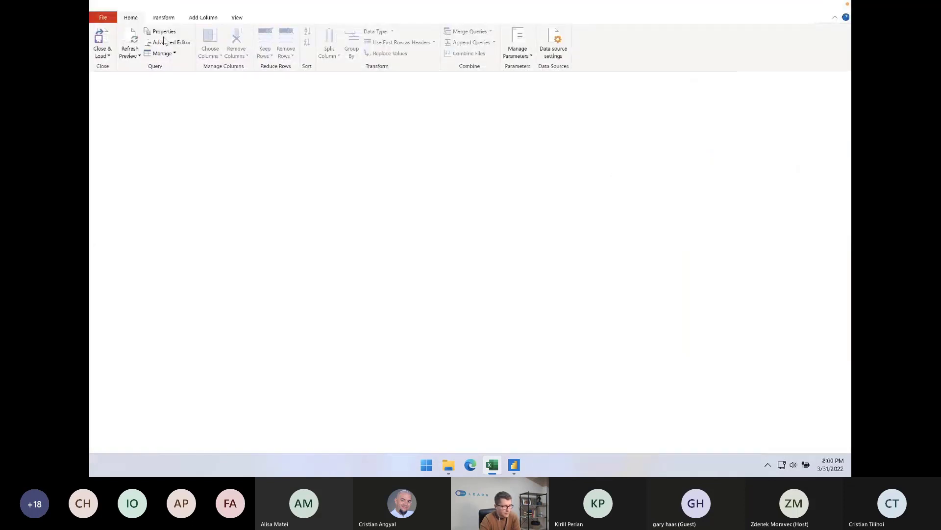
{"action": "left_click", "coordinate": [172, 43]}
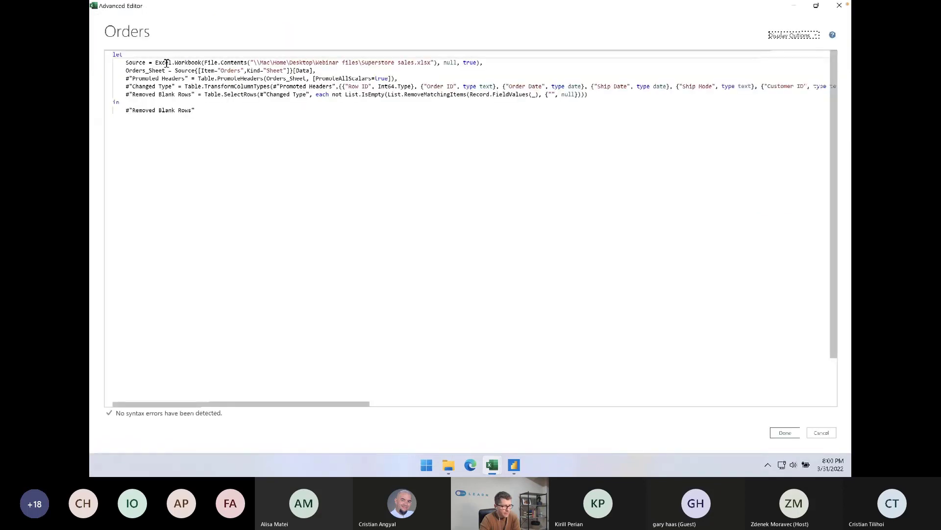
{"action": "left_click", "coordinate": [127, 62]}
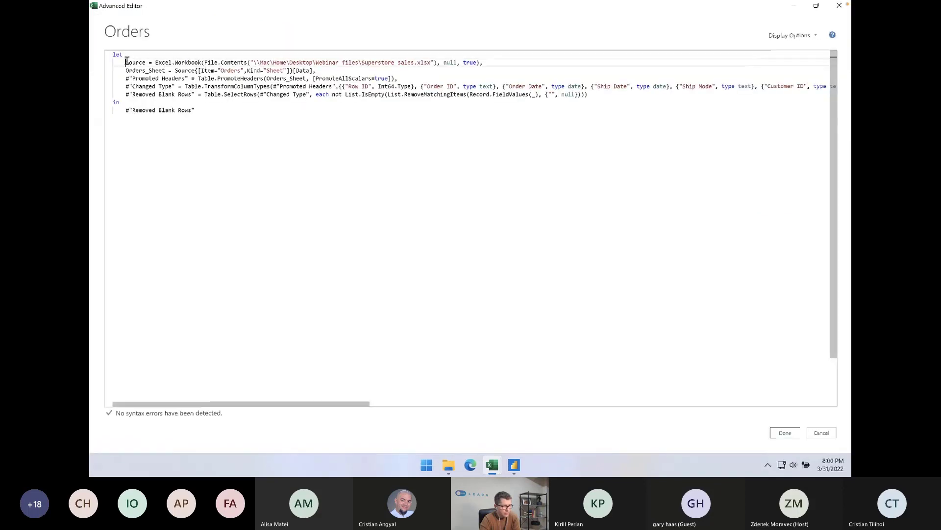
{"action": "key", "text": "Return"}
{"action": "left_click", "coordinate": [223, 60]}
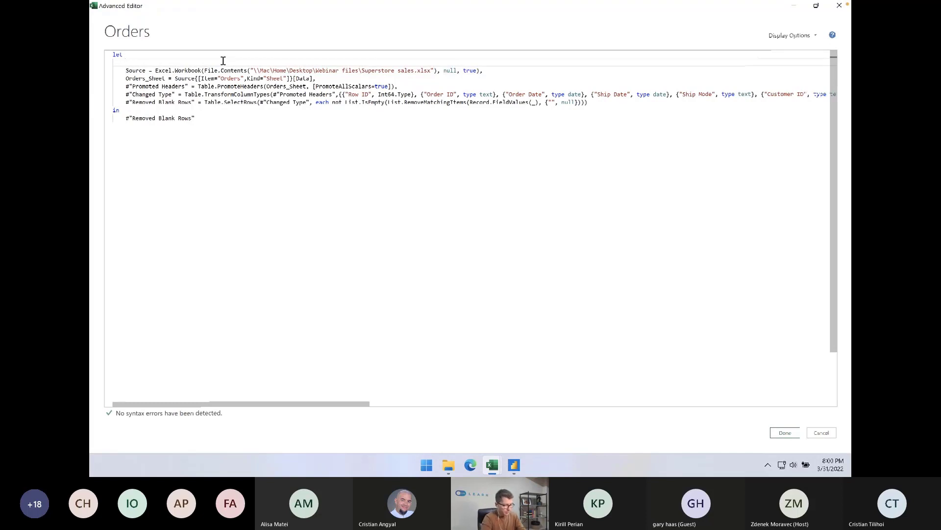
{"action": "key", "text": "ctrl+v"}
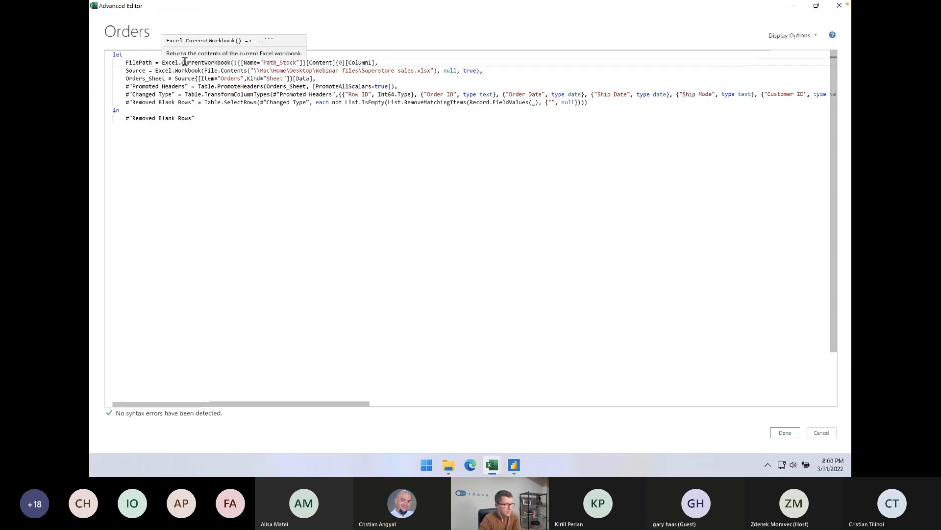
Change the range name referenced in the FilePath line from Path_Stock to Path
{"action": "left_click_drag", "start_coordinate": [264, 60], "coordinate": [299, 59]}
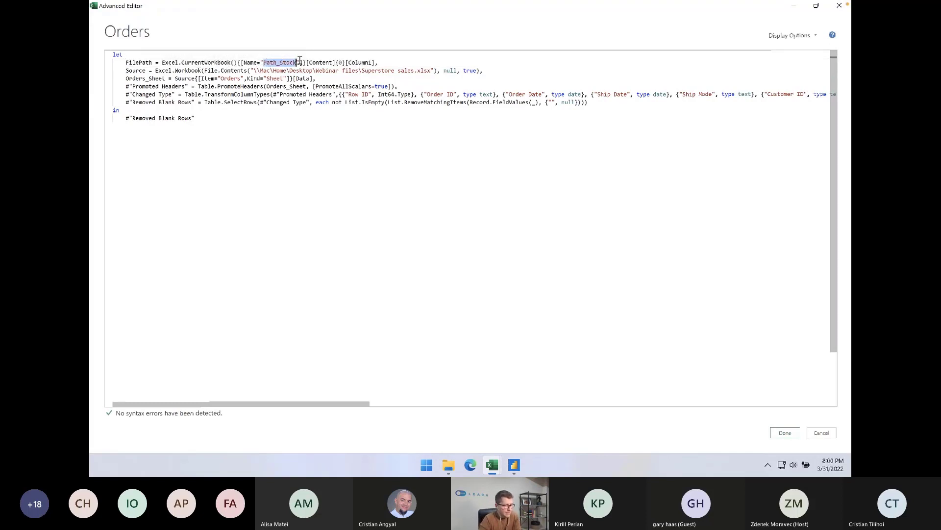
{"action": "left_click", "coordinate": [276, 63]}
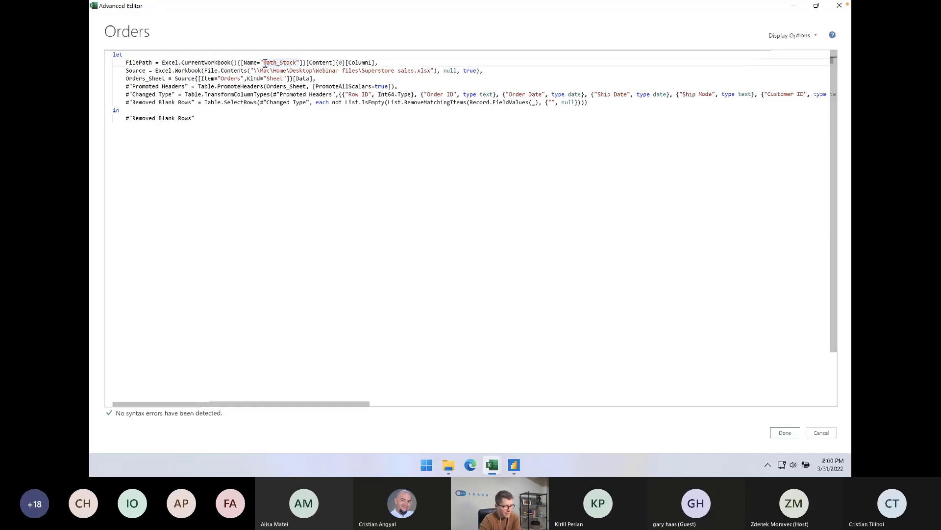
{"action": "left_click", "coordinate": [299, 63], "text": "shift"}
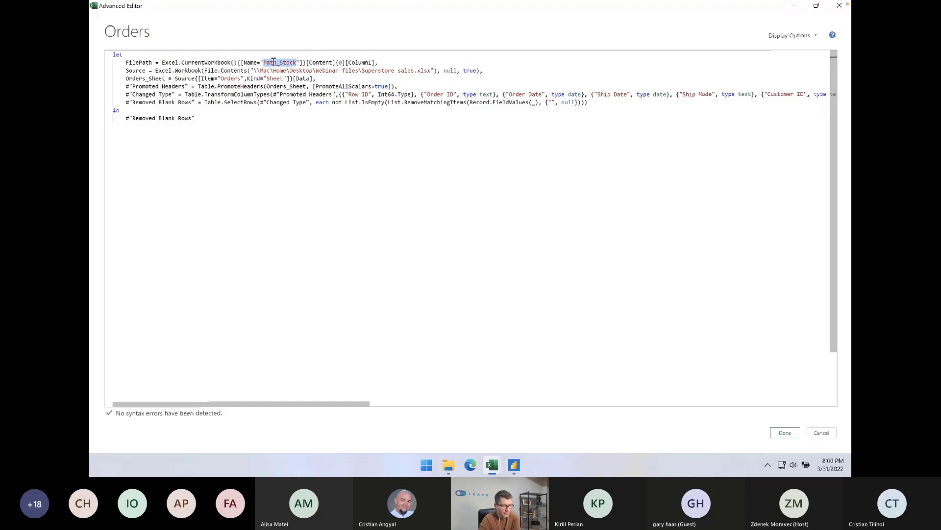
{"action": "type", "text": "Pa"}
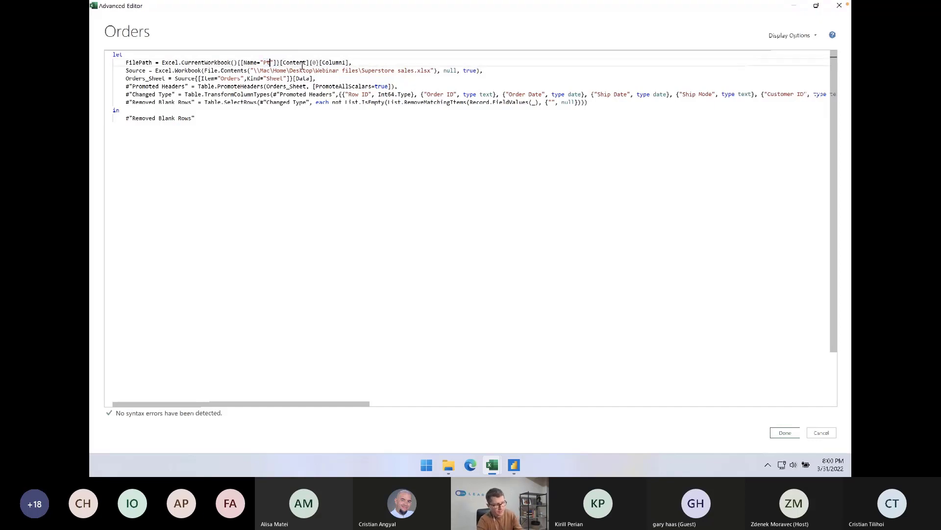
{"action": "type", "text": "th"}
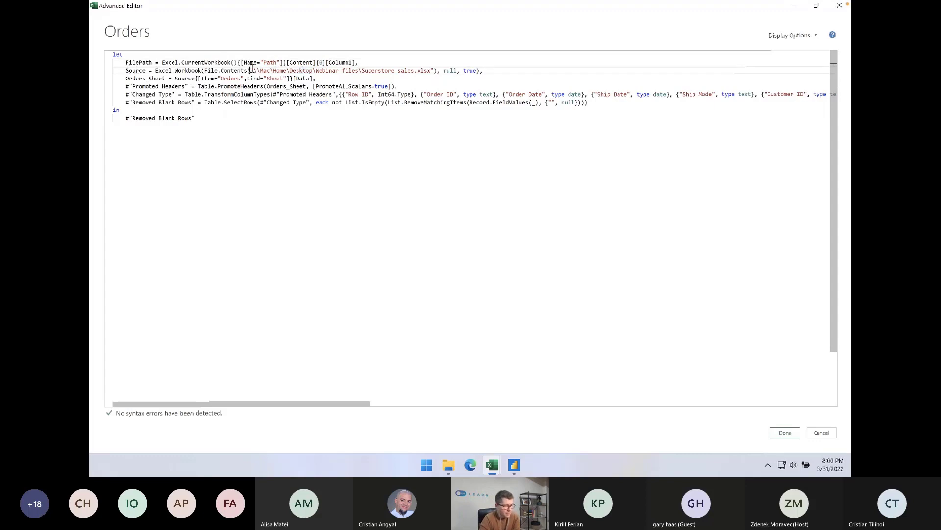
Replace the hard-coded path inside File.Contents on the Source line with FilePath and apply the edited code
{"action": "left_click_drag", "start_coordinate": [250, 70], "coordinate": [437, 74]}
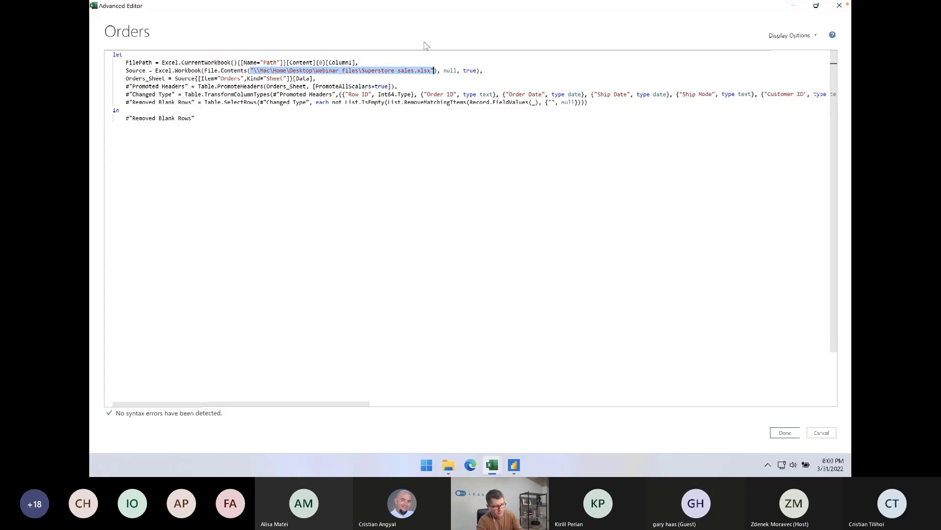
{"action": "type", "text": "Filep"}
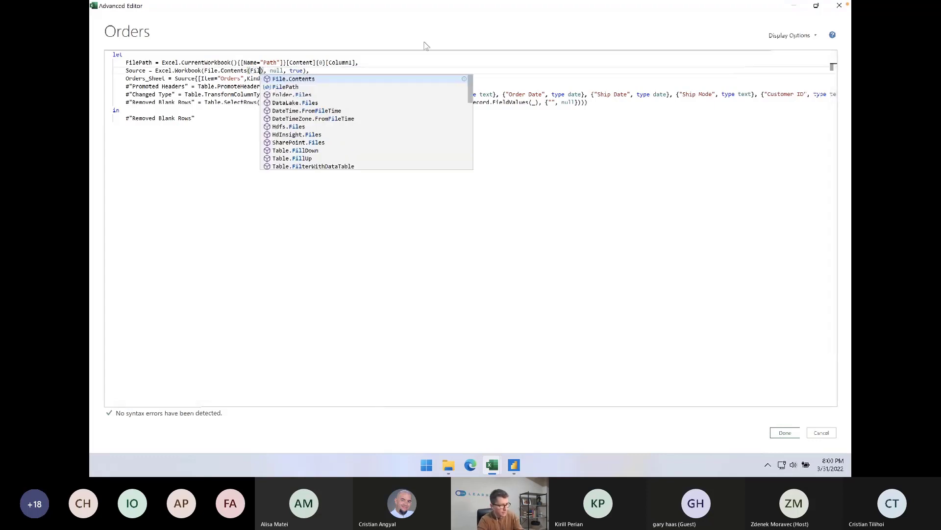
{"action": "key", "text": "Tab"}
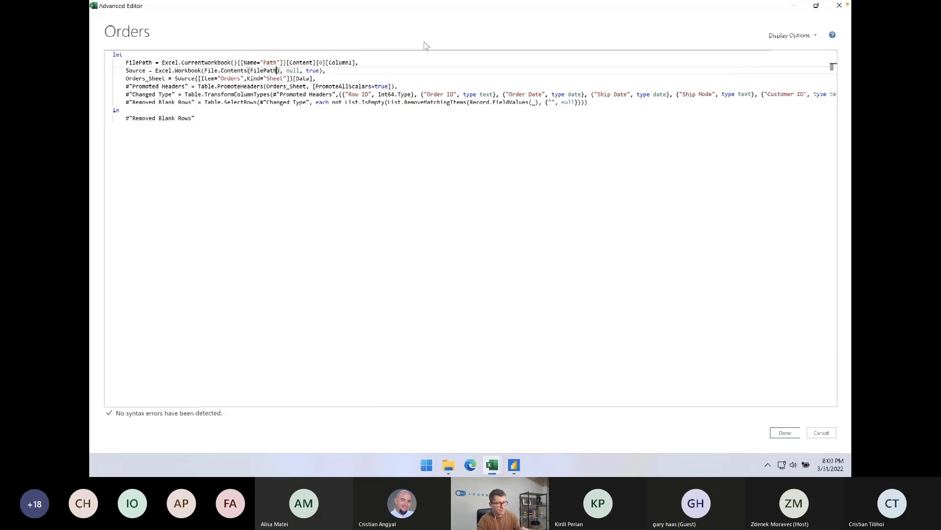
{"action": "left_click", "coordinate": [139, 63]}
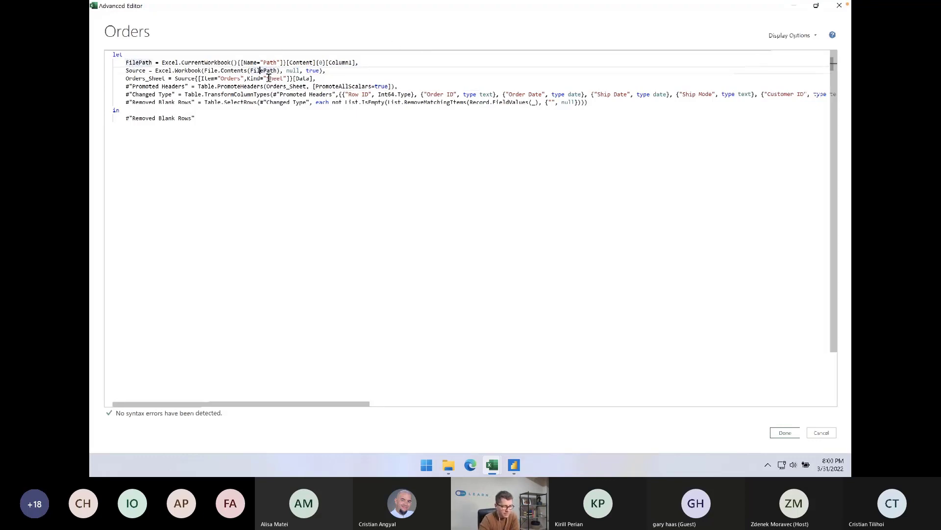
{"action": "left_click", "coordinate": [261, 71]}
{"action": "left_click", "coordinate": [780, 431]}
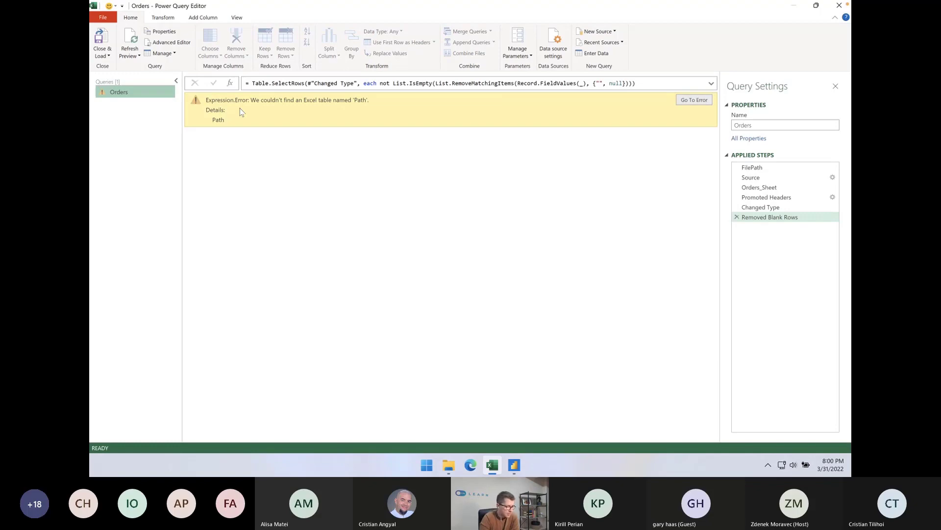
Close and load the edited Orders query, dismiss the message, and go to the Setup sheet
{"action": "left_click", "coordinate": [101, 42]}
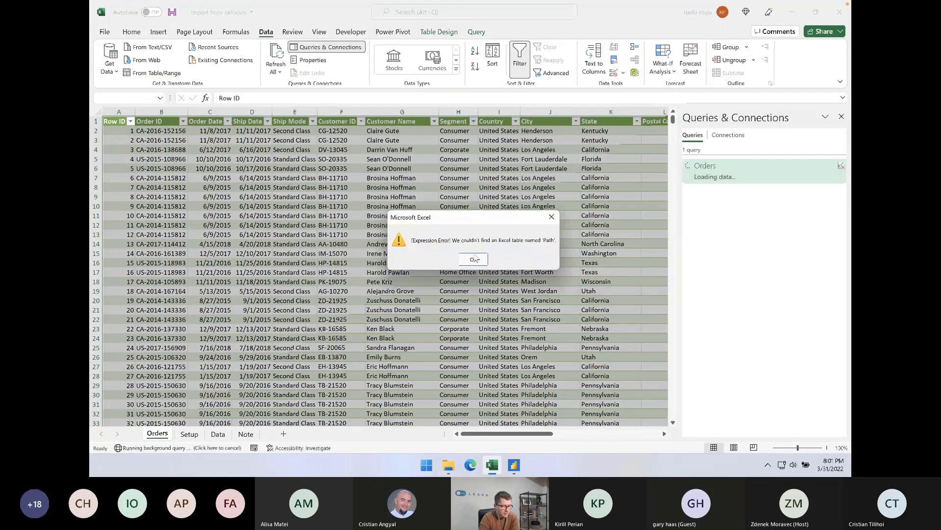
{"action": "left_click", "coordinate": [475, 259]}
{"action": "left_click", "coordinate": [190, 434]}
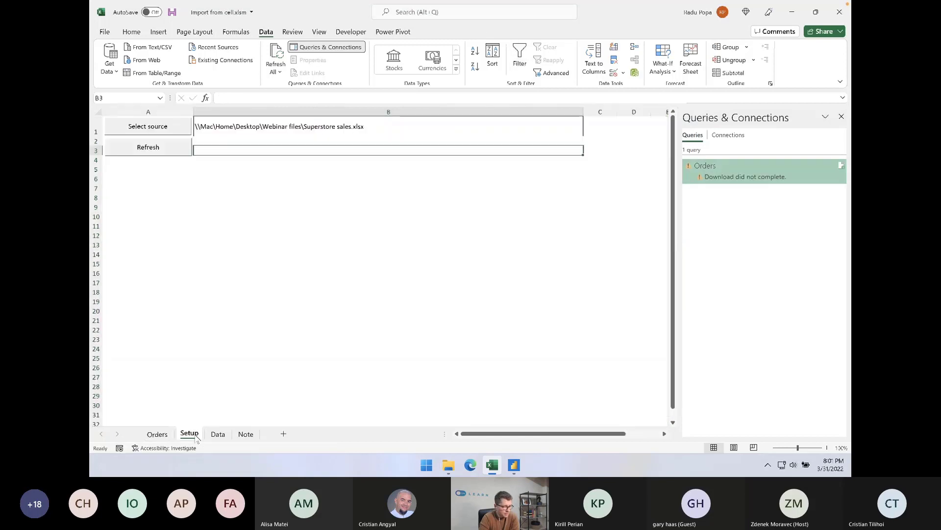
Name cell B1 on the Setup sheet Path and refresh the Orders query
{"action": "left_click", "coordinate": [234, 132]}
{"action": "left_click", "coordinate": [139, 96]}
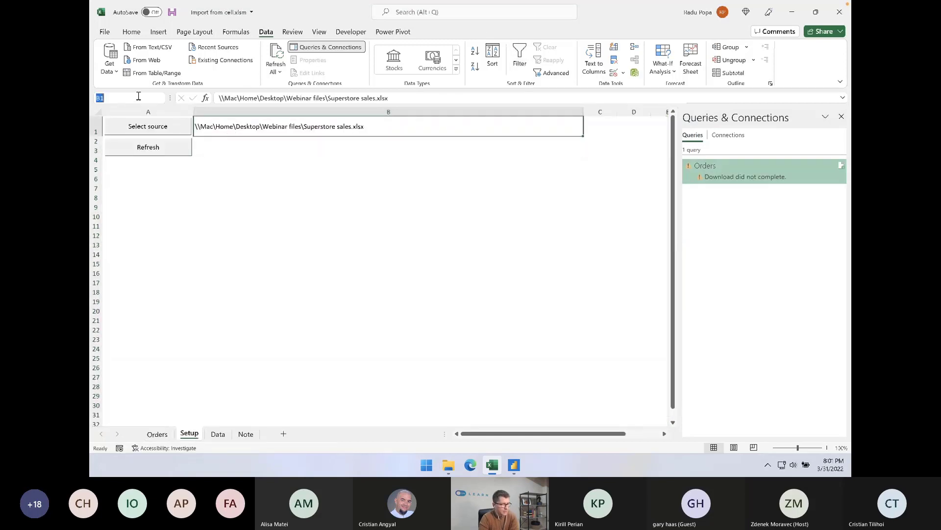
{"action": "type", "text": "Path"}
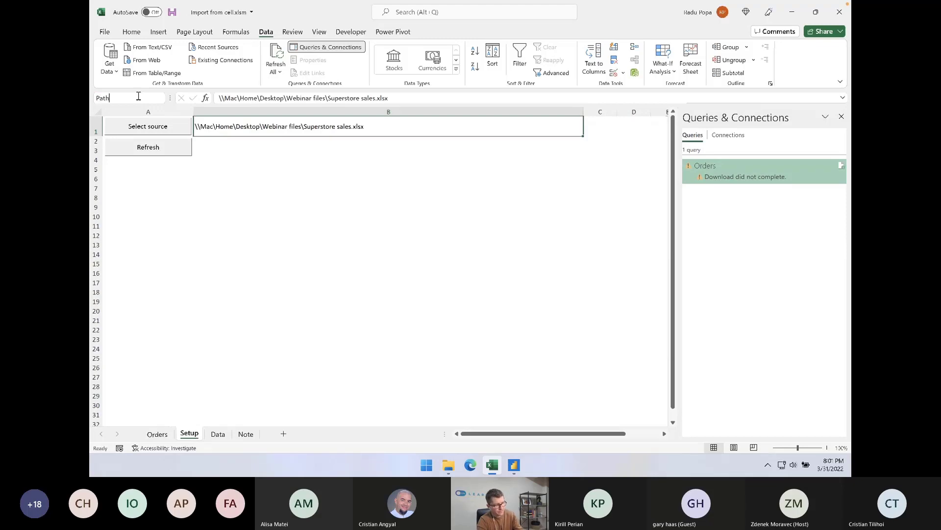
{"action": "key", "text": "Return"}
{"action": "left_click", "coordinate": [248, 177]}
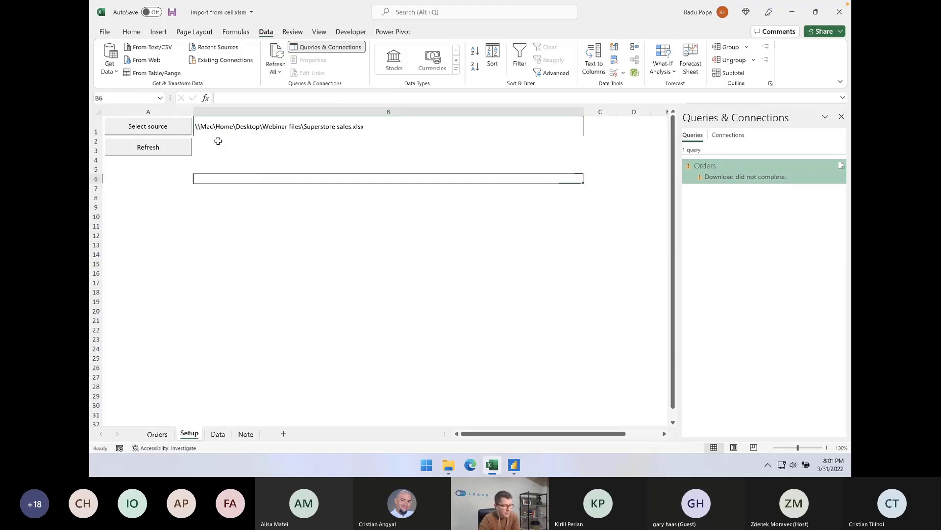
{"action": "left_click", "coordinate": [727, 171]}
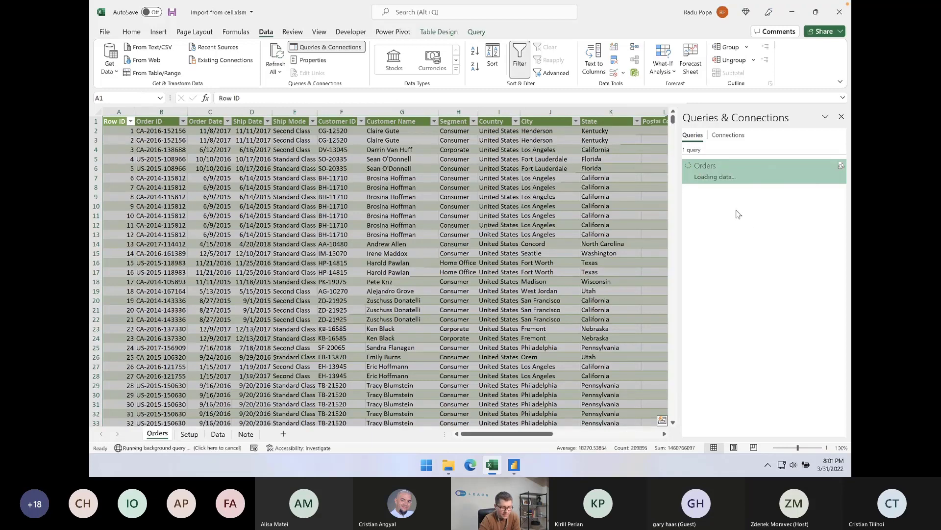
{"action": "mouse_move", "coordinate": [727, 171]}
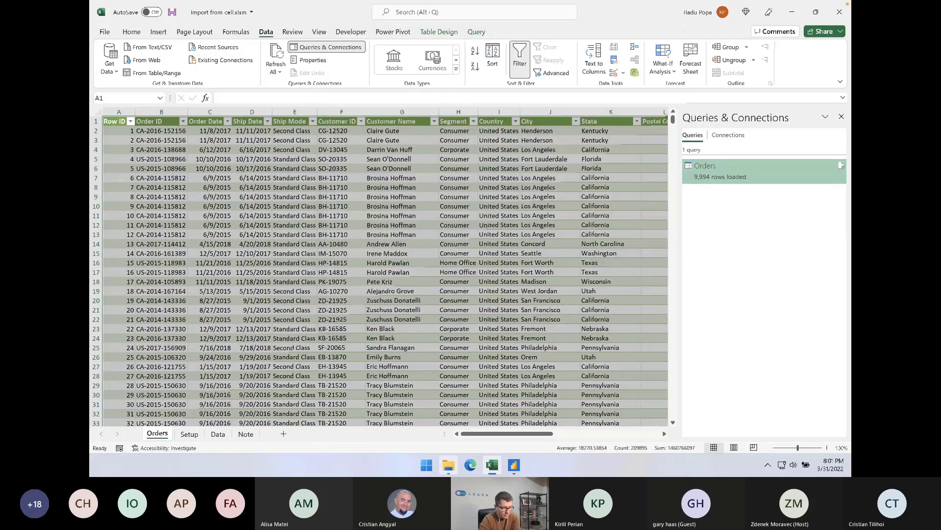
In File Explorer, copy Superstore sales.xlsx from the Webinar files folder to the Desktop and open the copy
{"action": "left_click", "coordinate": [450, 468]}
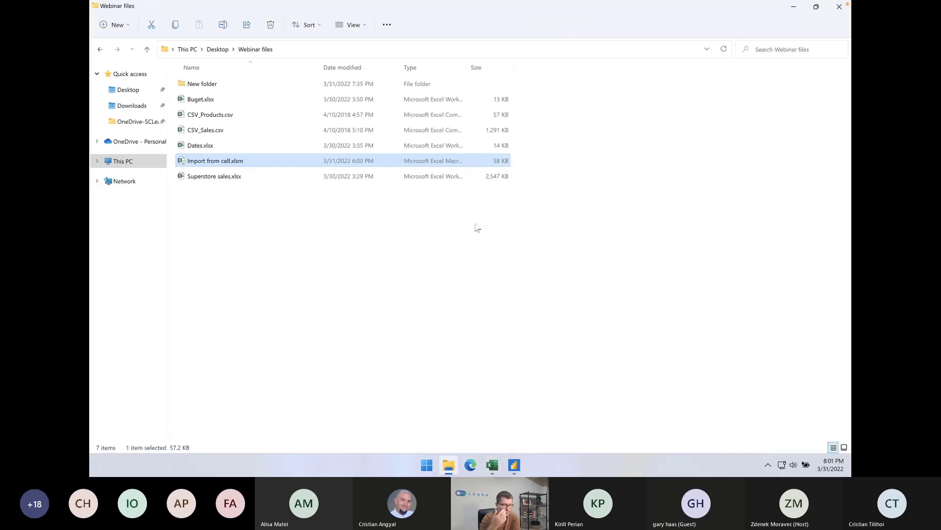
{"action": "left_click", "coordinate": [213, 176]}
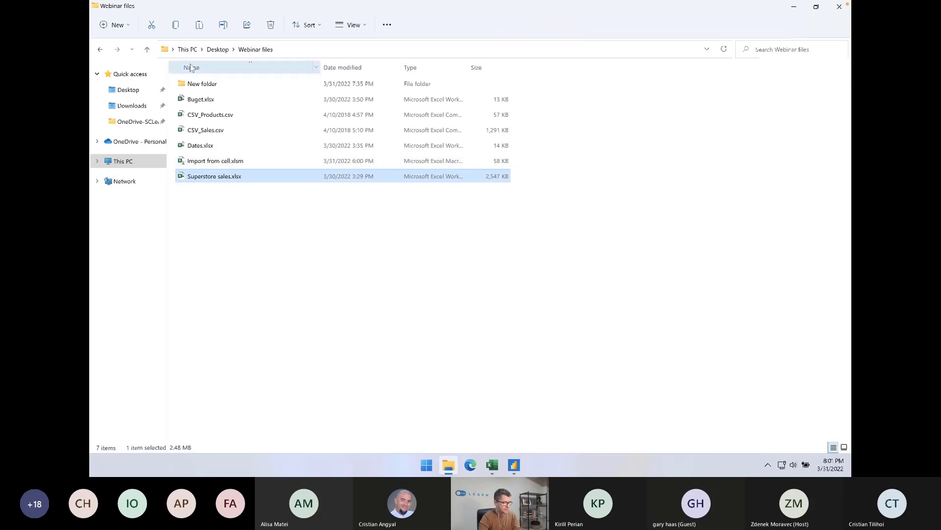
{"action": "left_click", "coordinate": [140, 95]}
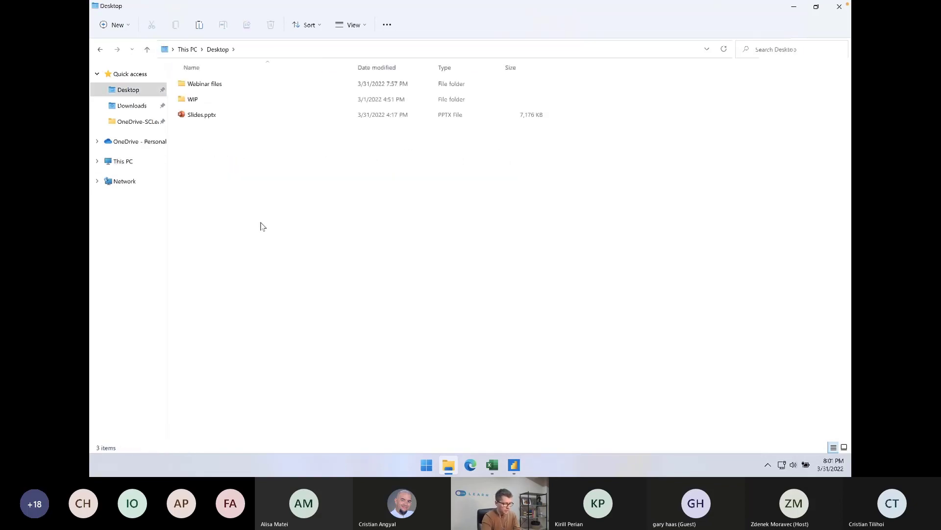
{"action": "key", "text": "ctrl+v"}
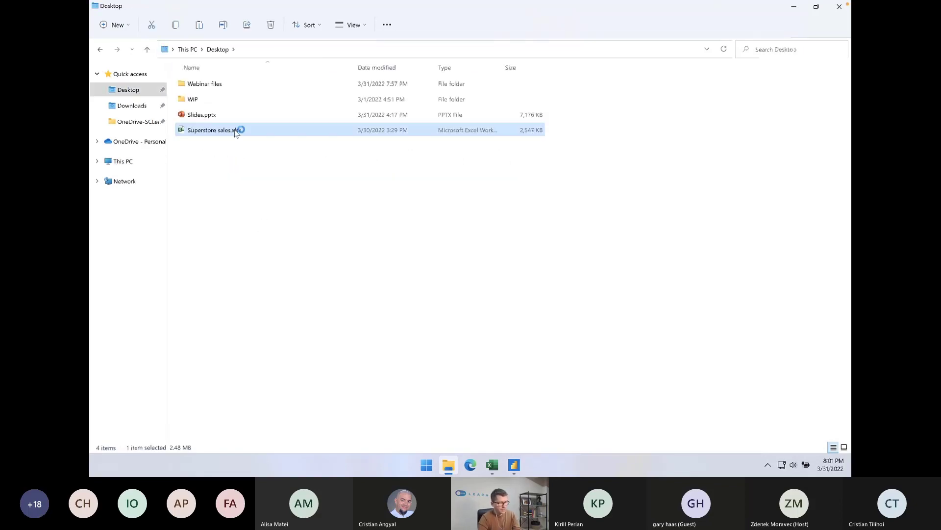
{"action": "key", "text": "alt+Tab"}
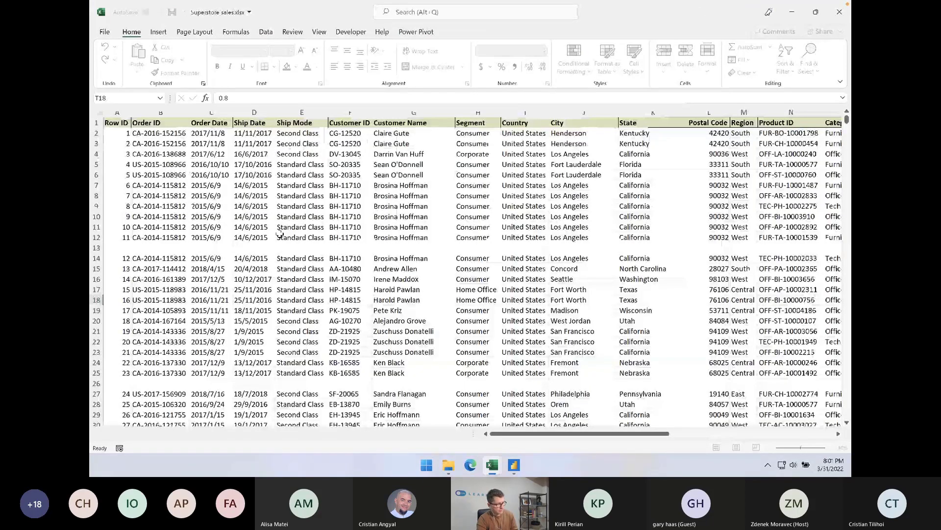
Delete rows 7 through 650 from the Orders sheet of the Desktop copy, and save and close that workbook
{"action": "left_click", "coordinate": [96, 185]}
{"action": "scroll", "coordinate": [143, 233], "scroll_direction": "down", "scroll_amount": 20}
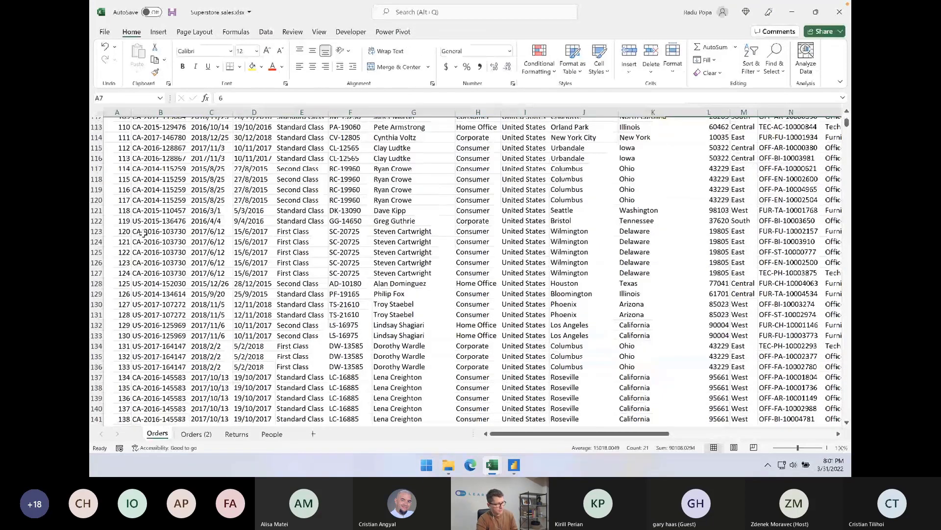
{"action": "scroll", "coordinate": [143, 233], "scroll_direction": "down", "scroll_amount": 19}
{"action": "scroll", "coordinate": [143, 233], "scroll_direction": "down", "scroll_amount": 20}
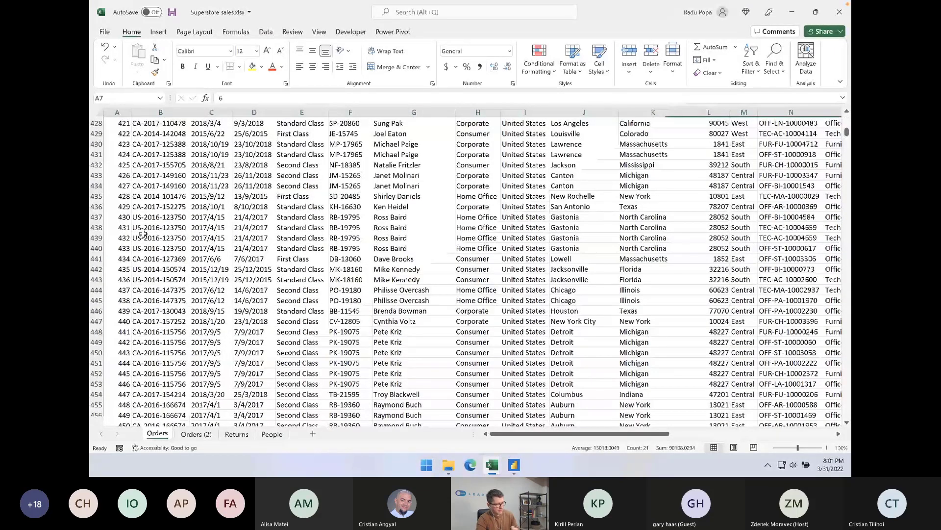
{"action": "scroll", "coordinate": [143, 234], "scroll_direction": "down", "scroll_amount": 20}
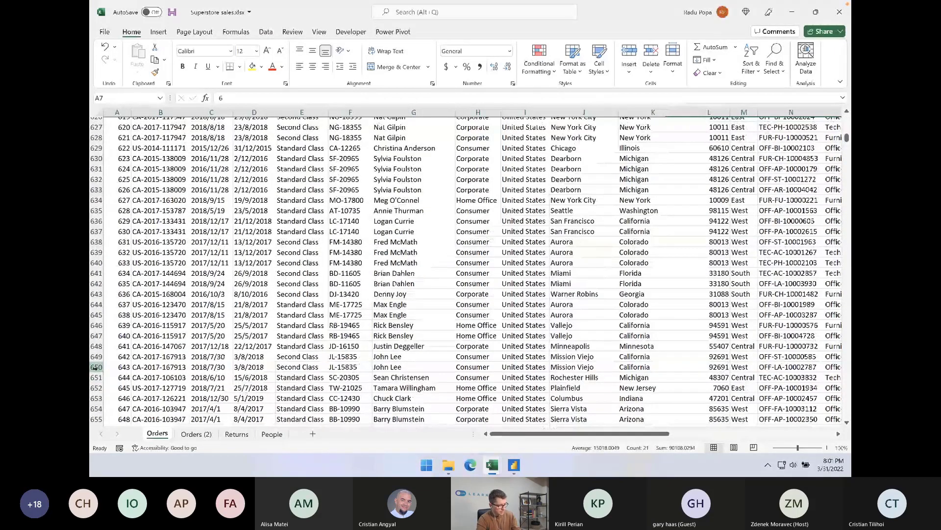
{"action": "left_click", "coordinate": [96, 368], "text": "shift"}
{"action": "key", "text": "ctrl+minus"}
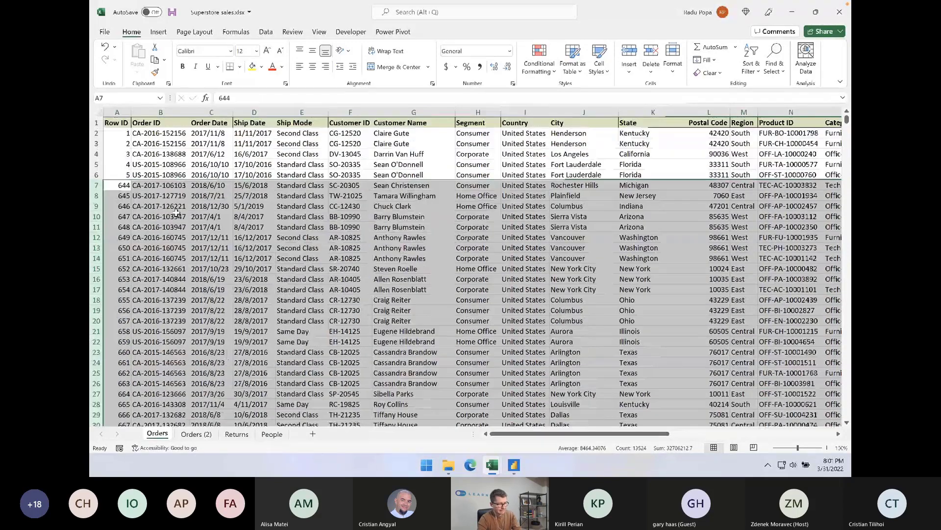
{"action": "left_click", "coordinate": [176, 213]}
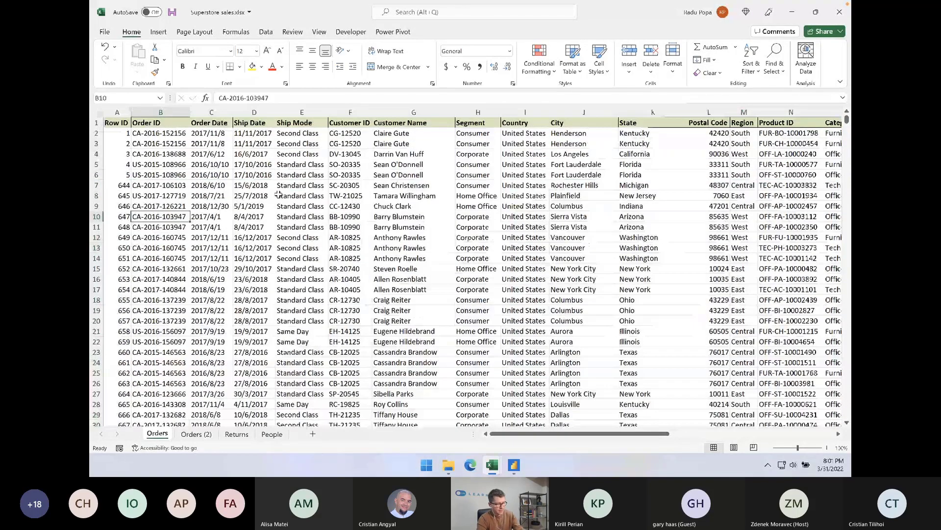
{"action": "key", "text": "ctrl+s"}
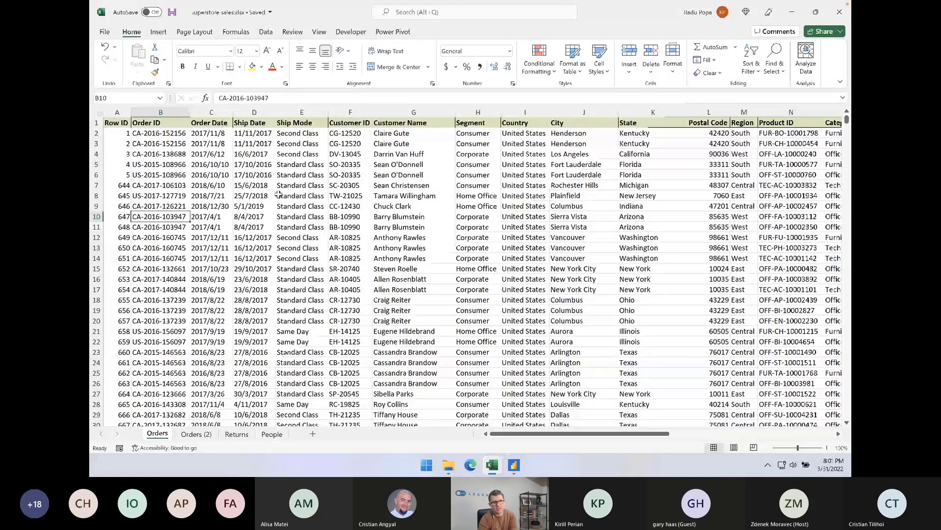
{"action": "left_click", "coordinate": [839, 11]}
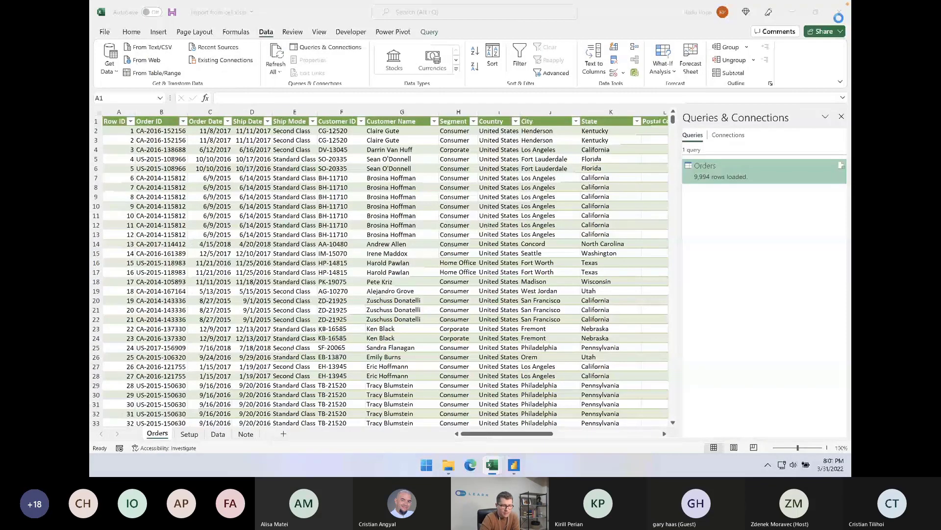
Select the Desktop copy of Superstore sales.xlsx as the source on the Setup sheet and refresh the import
{"action": "left_click", "coordinate": [189, 434]}
{"action": "left_click", "coordinate": [158, 125]}
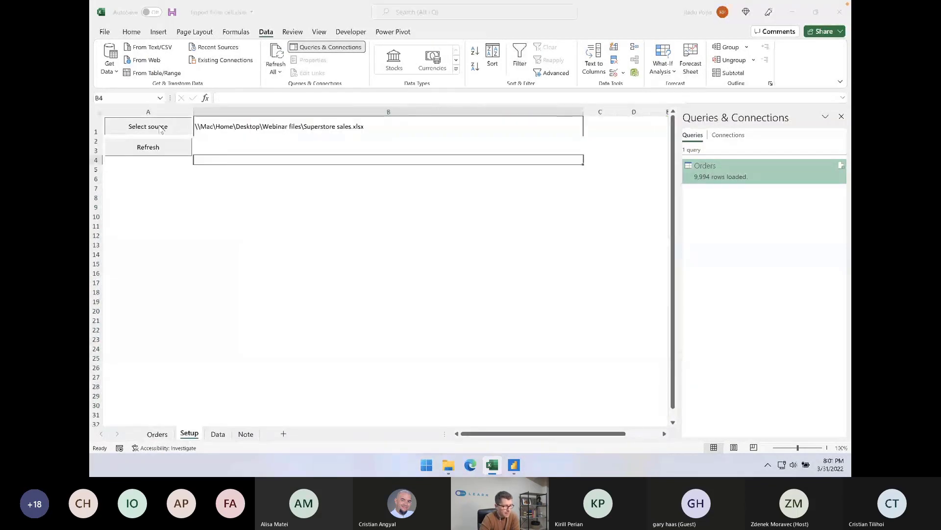
{"action": "left_click", "coordinate": [131, 81]}
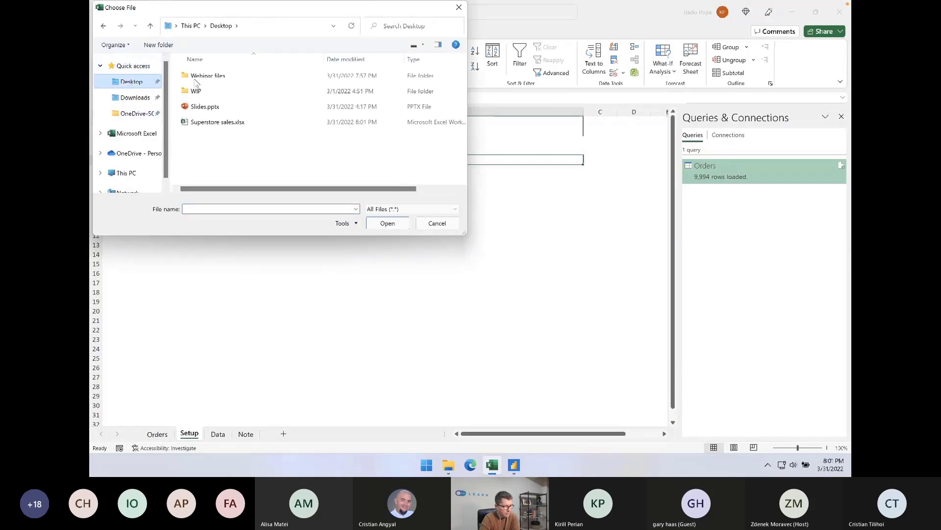
{"action": "double_click", "coordinate": [220, 123]}
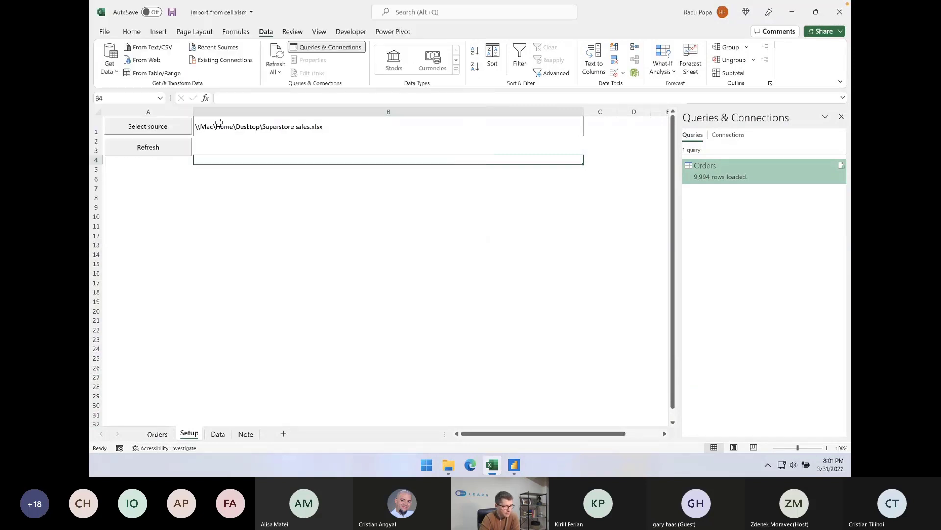
{"action": "left_click", "coordinate": [147, 152]}
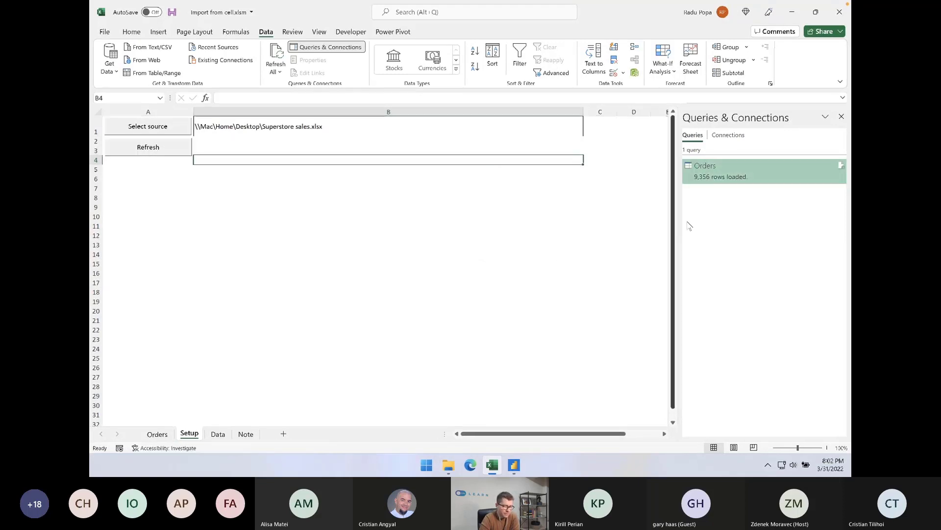
{"action": "mouse_move", "coordinate": [704, 180]}
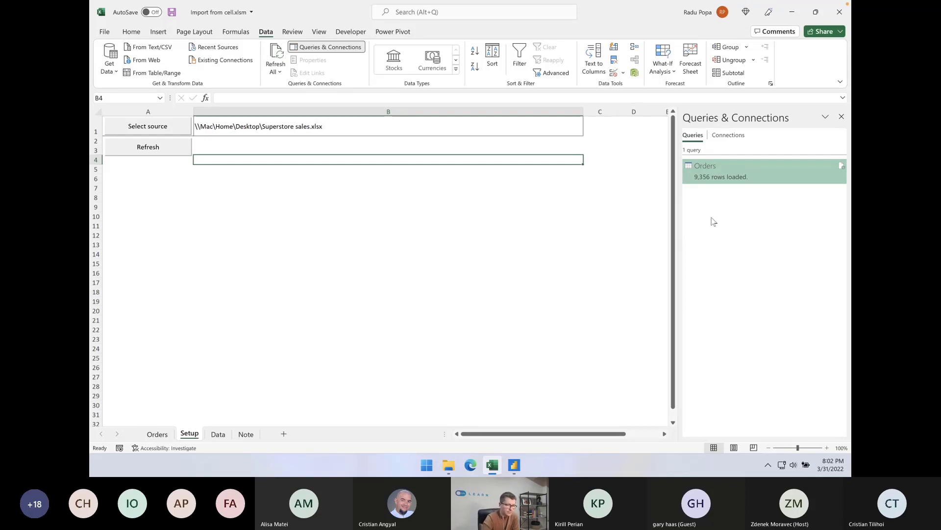
Review the source path cell on the Setup sheet and the FilePath expression in cell A1 of the Note sheet
{"action": "left_click", "coordinate": [298, 118]}
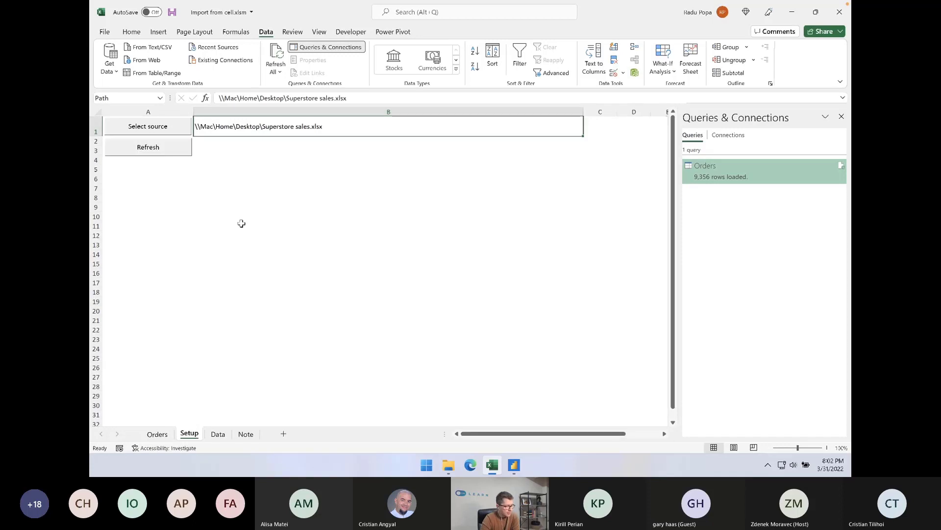
{"action": "left_click", "coordinate": [246, 434]}
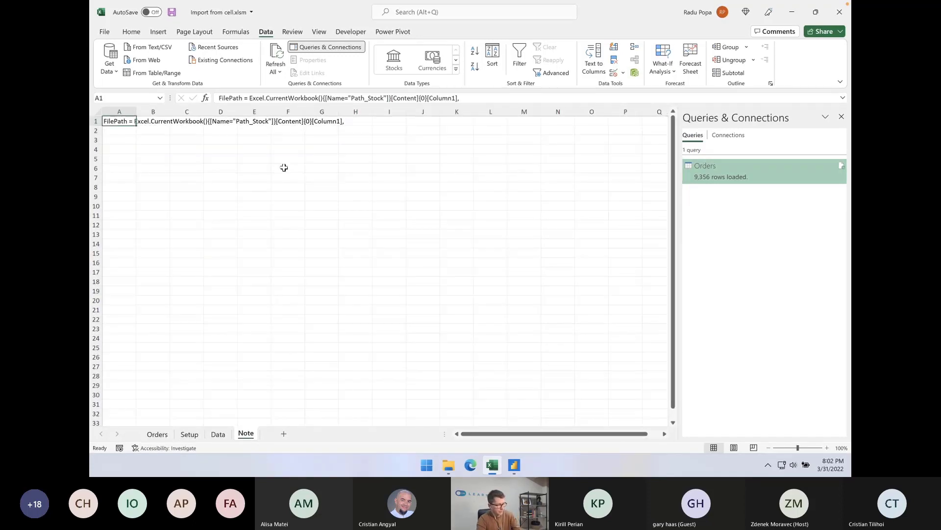
{"action": "key", "text": "ctrl+c"}
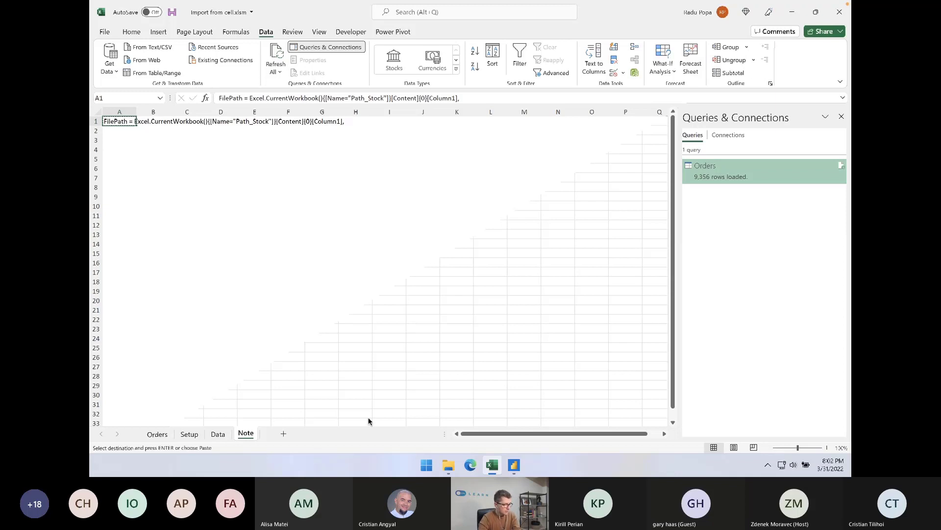
{"action": "double_click", "coordinate": [226, 101]}
{"action": "key", "text": "ctrl+a"}
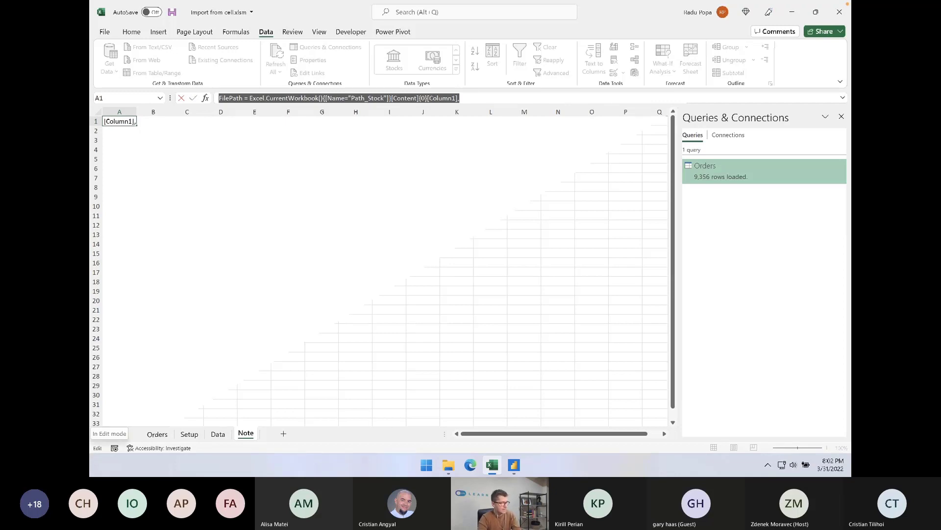
{"action": "left_click", "coordinate": [218, 198]}
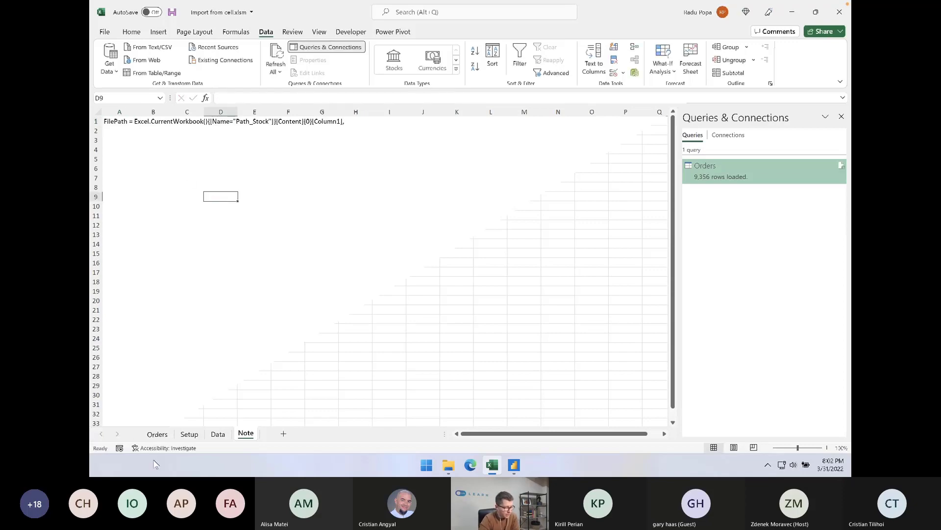
Check the reloaded Orders sheet and the name assigned to the source path cell on the Setup sheet
{"action": "left_click", "coordinate": [158, 434]}
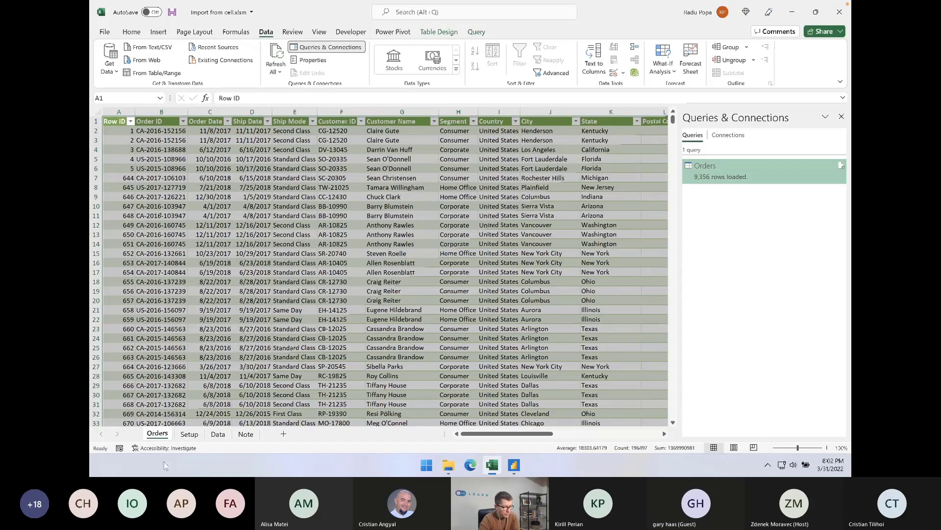
{"action": "left_click", "coordinate": [189, 434]}
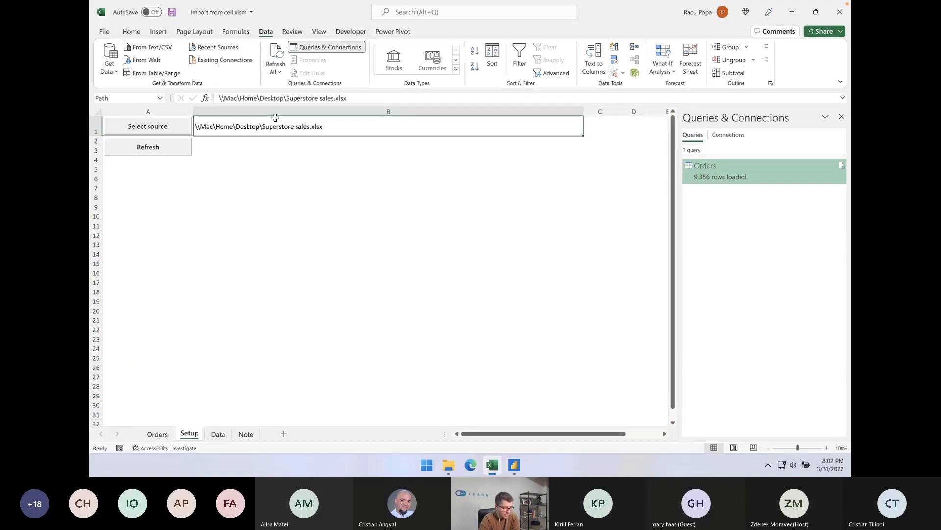
{"action": "left_click", "coordinate": [266, 161]}
{"action": "left_click", "coordinate": [267, 128]}
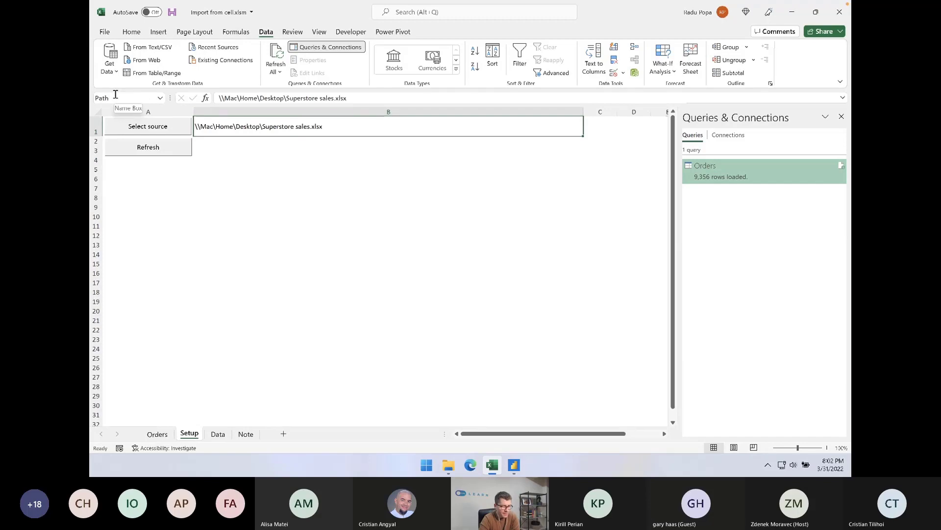
Open the Orders query's M code, review the FilePath, Source and Orders_Sheet lines, and close the code editor
{"action": "right_click", "coordinate": [758, 166]}
{"action": "left_click", "coordinate": [775, 189]}
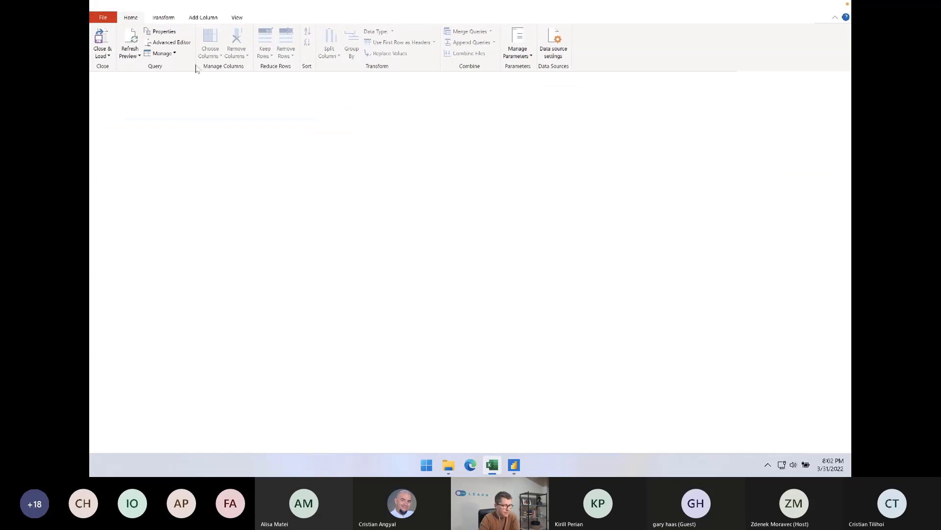
{"action": "left_click", "coordinate": [182, 44]}
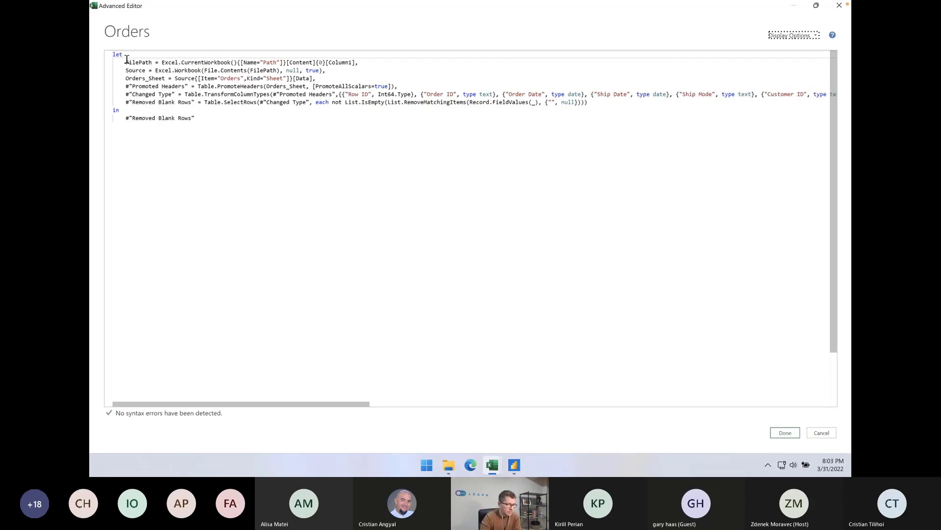
{"action": "left_click_drag", "start_coordinate": [126, 60], "coordinate": [357, 78]}
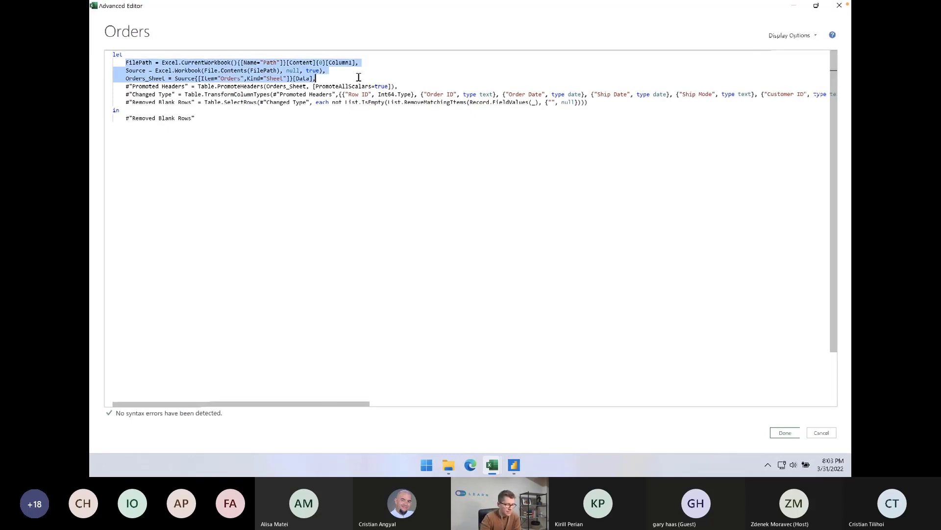
{"action": "left_click", "coordinate": [215, 75]}
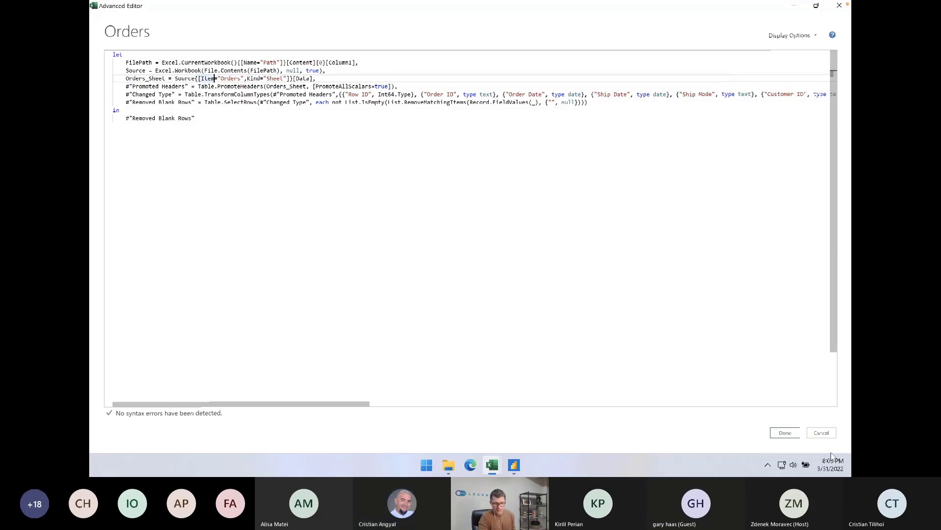
{"action": "left_click", "coordinate": [785, 432]}
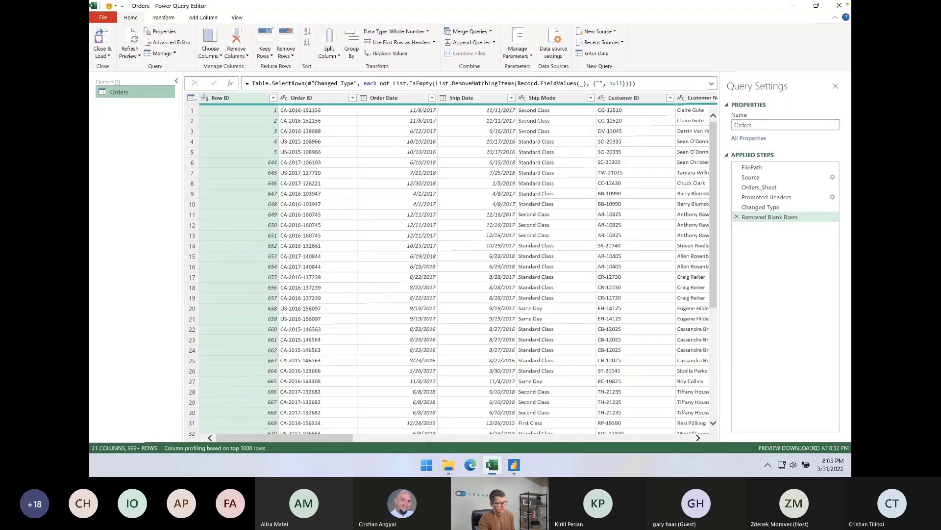
Close the query editor, keeping the Orders query loaded, and return to the Orders sheet
{"action": "left_click", "coordinate": [102, 42]}
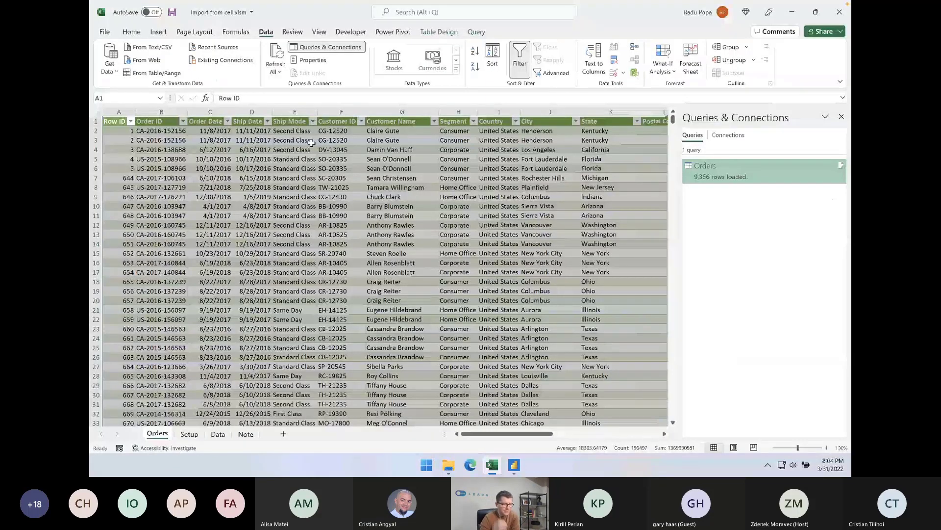
{"action": "left_click", "coordinate": [312, 142]}
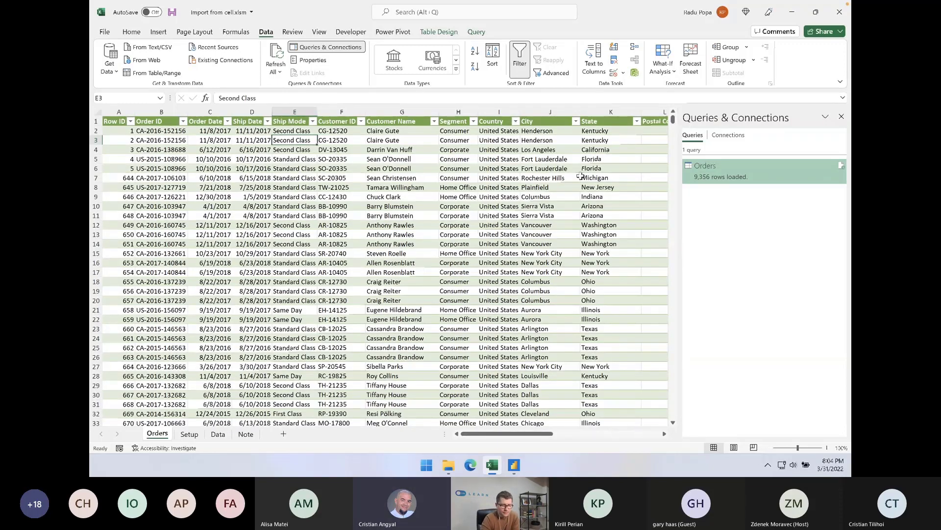
{"action": "mouse_move", "coordinate": [754, 174]}
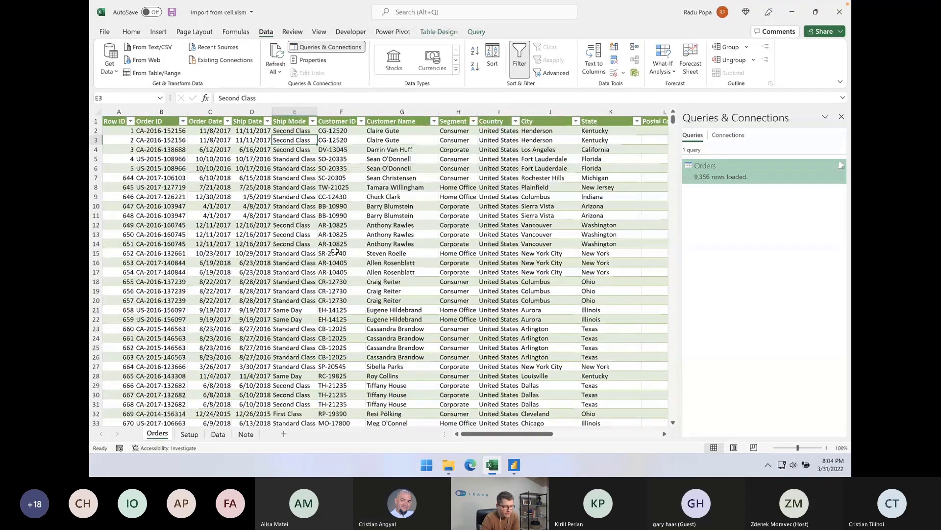
Import the Orders and Returns sheets from the Desktop workbook Superstore sales.xlsx and open them for transformation in the query editor
{"action": "left_click", "coordinate": [133, 32]}
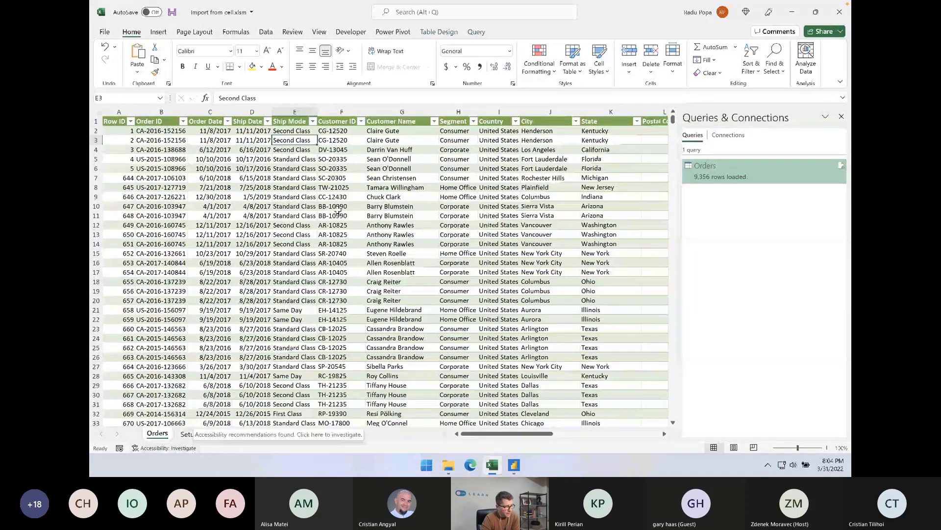
{"action": "left_click", "coordinate": [268, 33]}
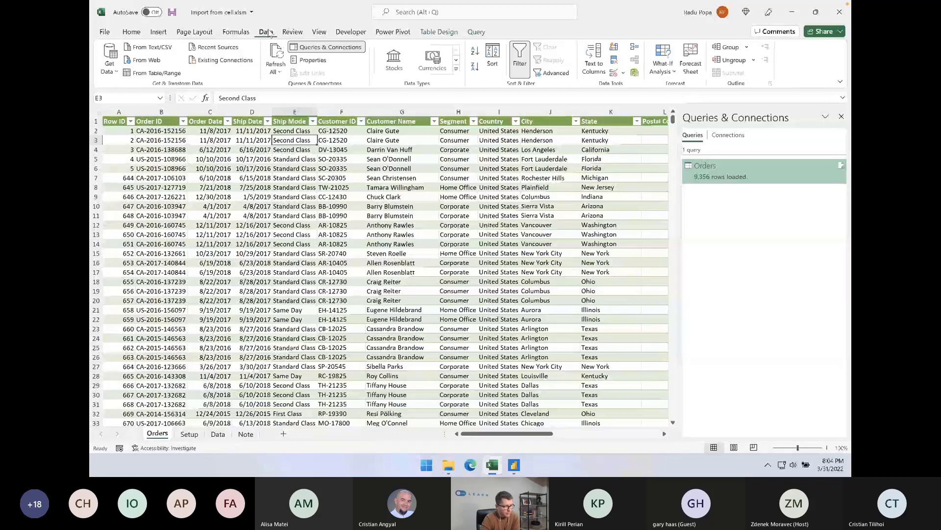
{"action": "left_click", "coordinate": [110, 60]}
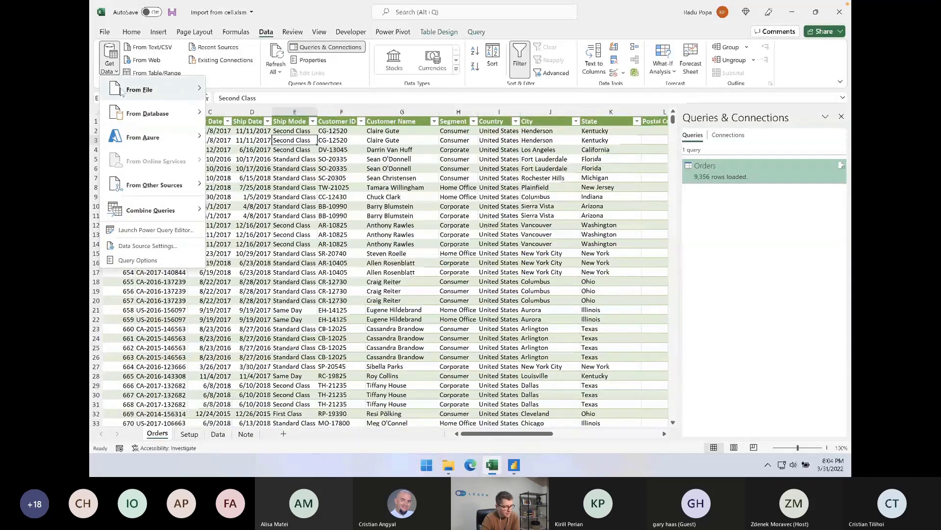
{"action": "mouse_move", "coordinate": [121, 92]}
{"action": "left_click", "coordinate": [267, 93]}
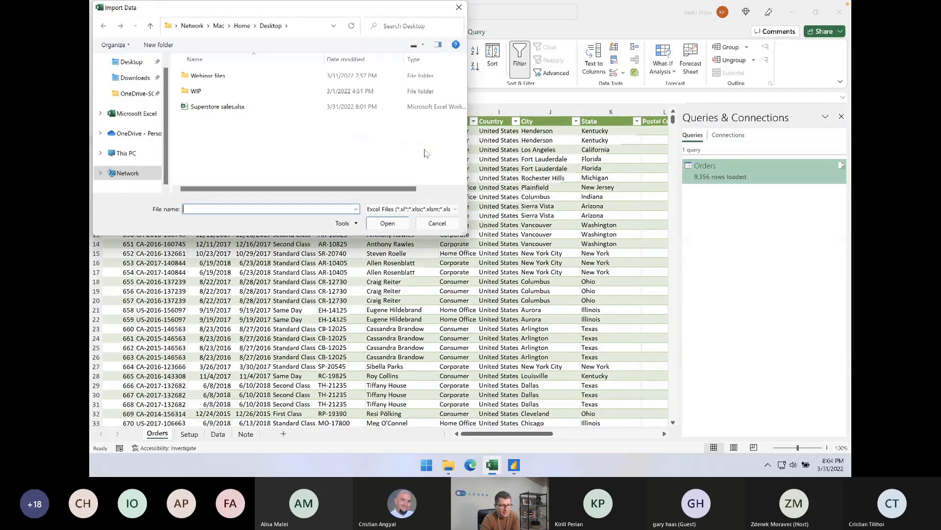
{"action": "double_click", "coordinate": [212, 107]}
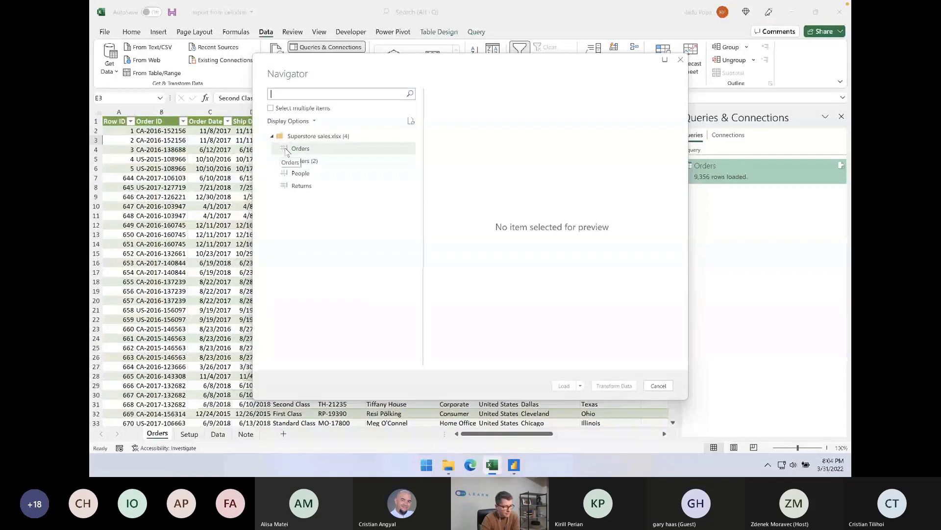
{"action": "left_click", "coordinate": [270, 108]}
{"action": "left_click", "coordinate": [283, 148]}
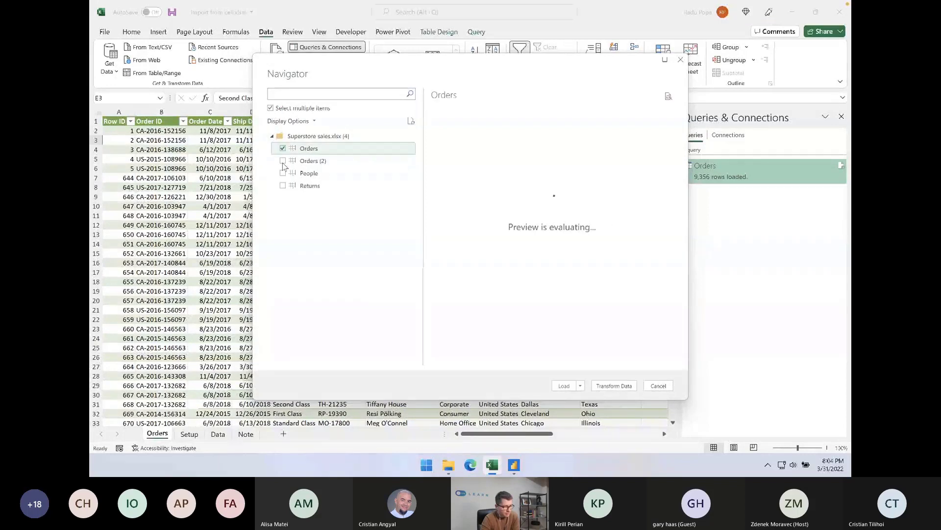
{"action": "left_click", "coordinate": [283, 186]}
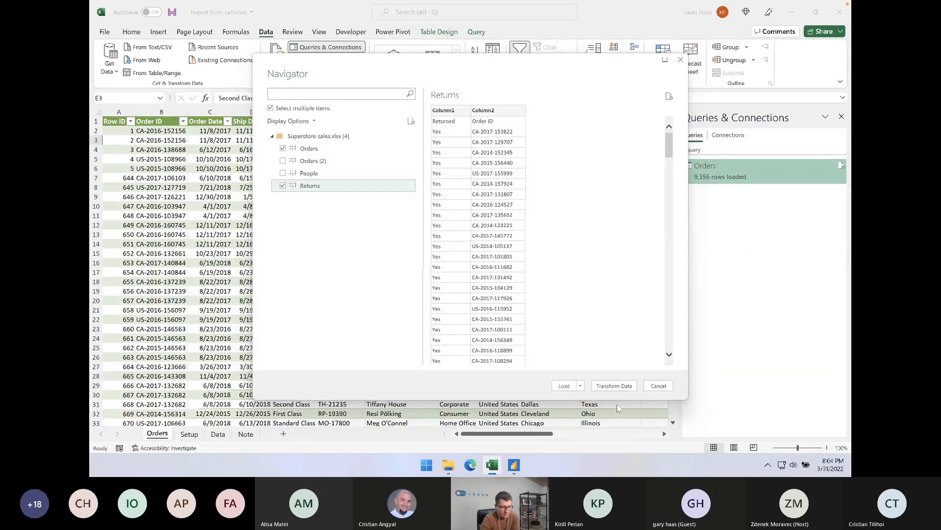
{"action": "left_click", "coordinate": [614, 385]}
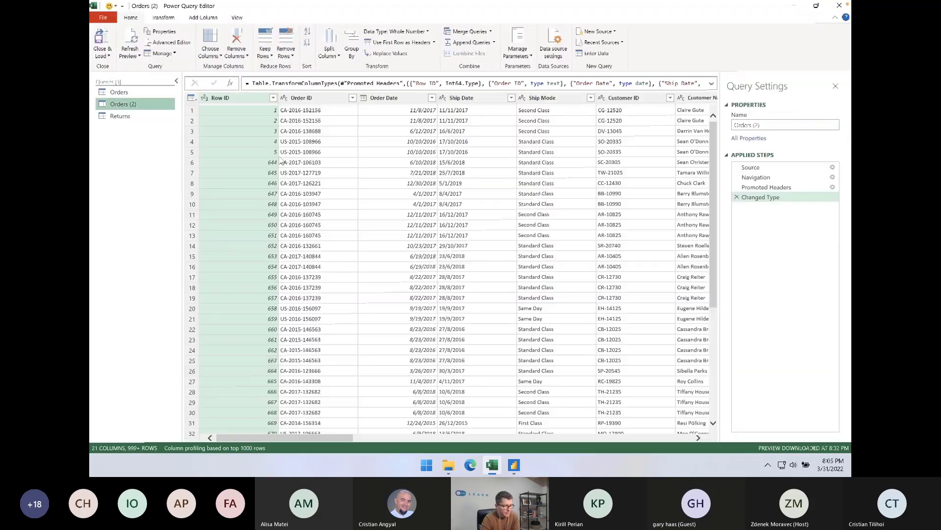
Check the imported Returns query and delete the duplicate Orders (2) query
{"action": "left_click", "coordinate": [142, 116]}
{"action": "left_click", "coordinate": [143, 105]}
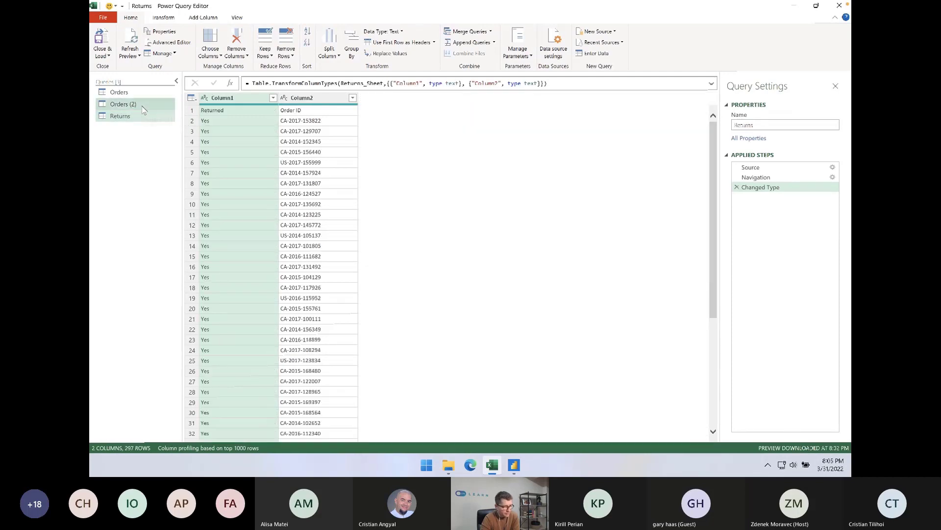
{"action": "right_click", "coordinate": [143, 107]}
{"action": "left_click", "coordinate": [161, 132]}
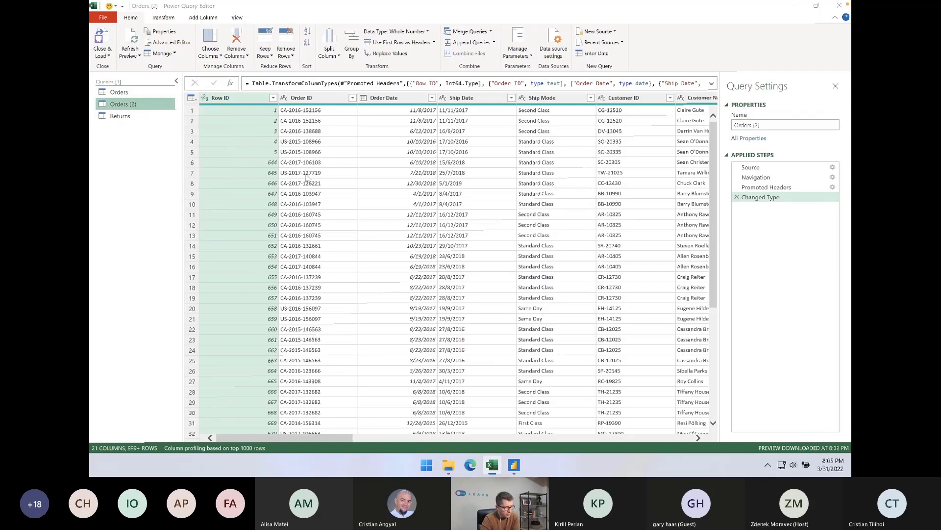
{"action": "left_click", "coordinate": [518, 246]}
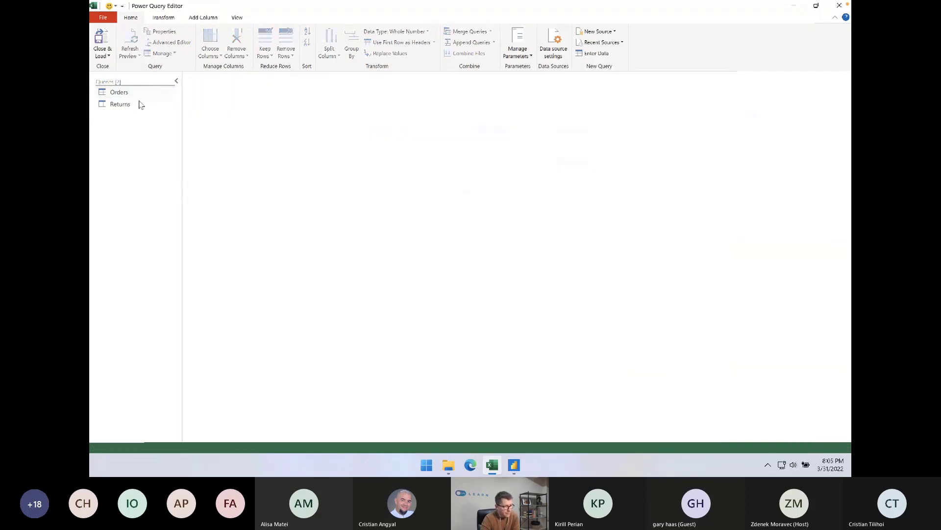
Merge the Returns query into Orders with a Left Outer join, matching Order ID to Column2
{"action": "left_click", "coordinate": [139, 96]}
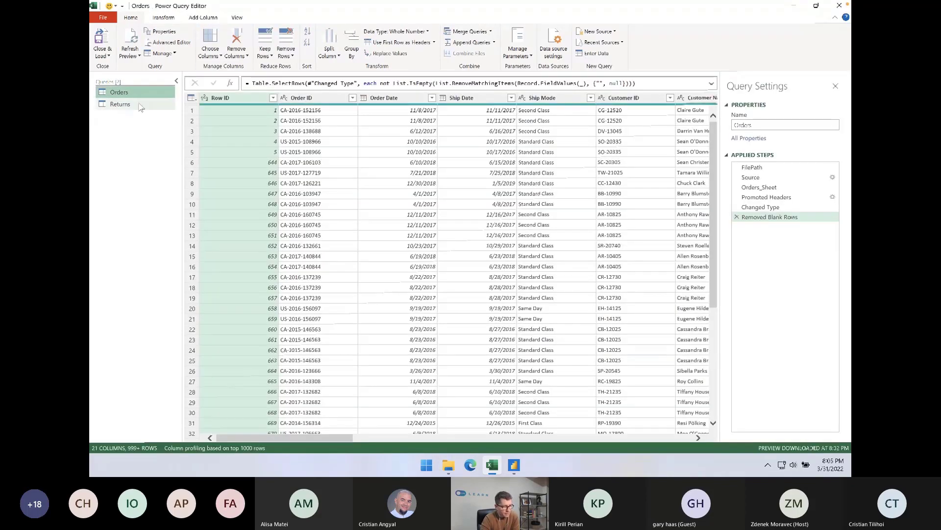
{"action": "left_click", "coordinate": [139, 104]}
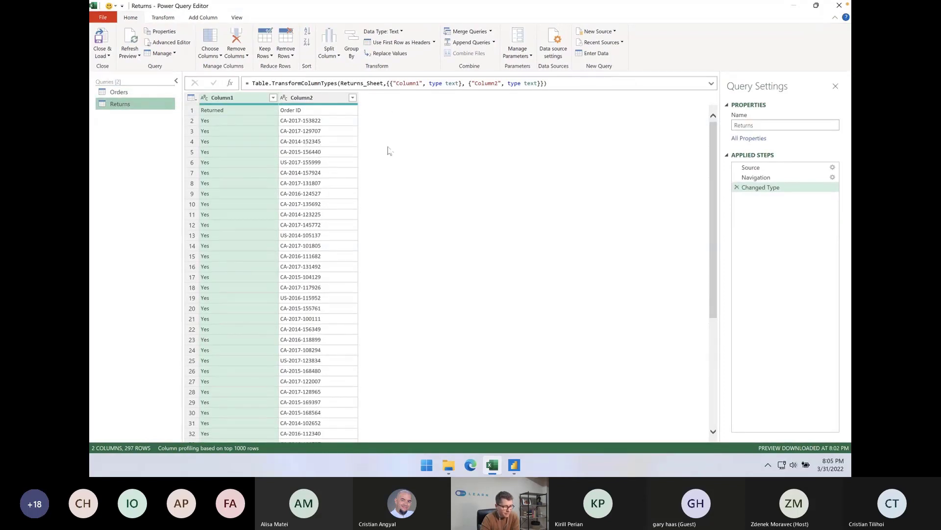
{"action": "left_click", "coordinate": [108, 93]}
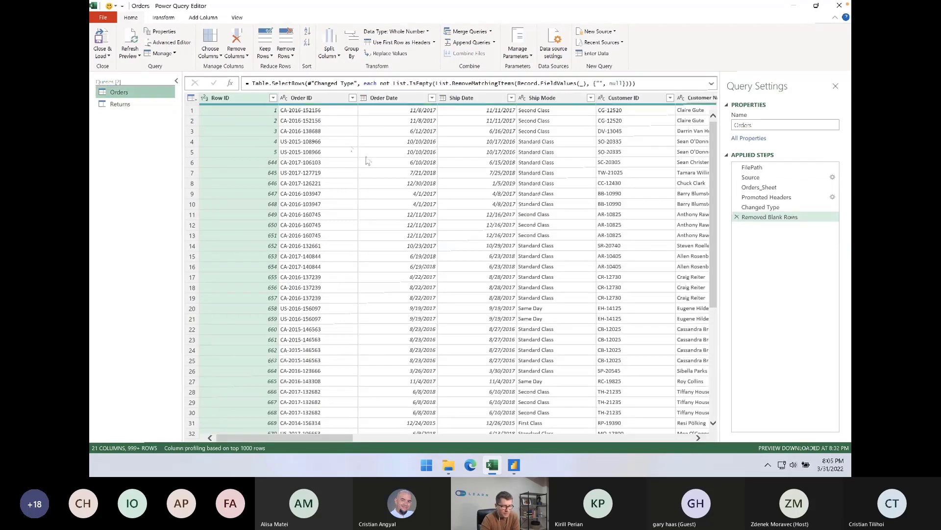
{"action": "scroll", "coordinate": [441, 157], "scroll_direction": "right", "scroll_amount": 5}
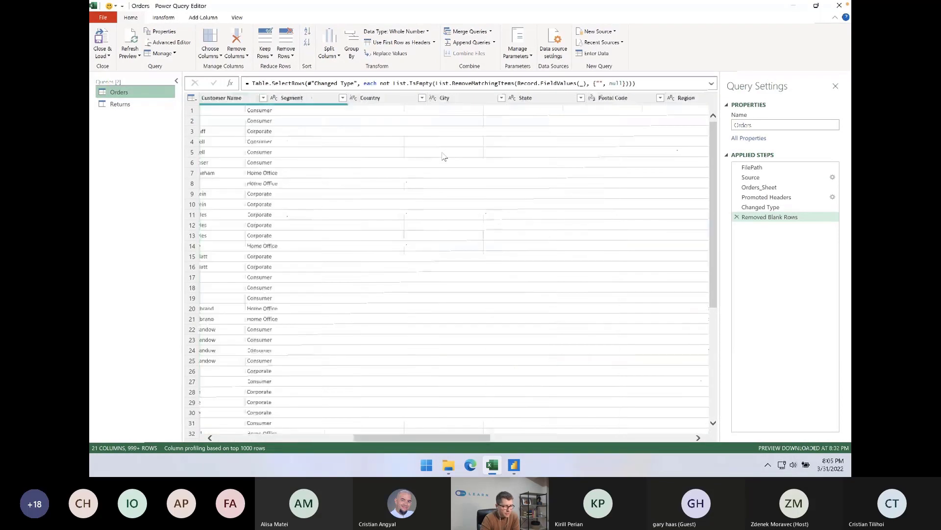
{"action": "scroll", "coordinate": [444, 156], "scroll_direction": "right", "scroll_amount": 2}
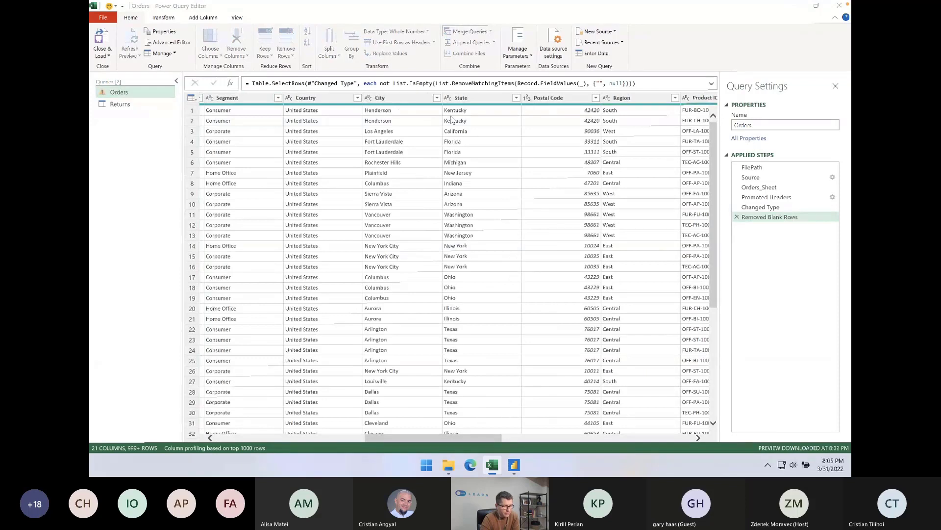
{"action": "left_click", "coordinate": [454, 31]}
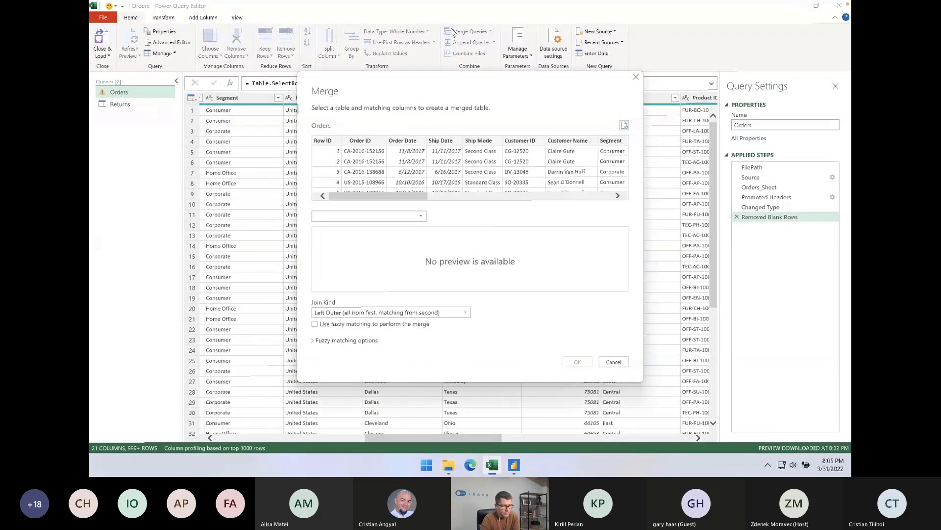
{"action": "left_click", "coordinate": [350, 215]}
{"action": "left_click", "coordinate": [349, 237]}
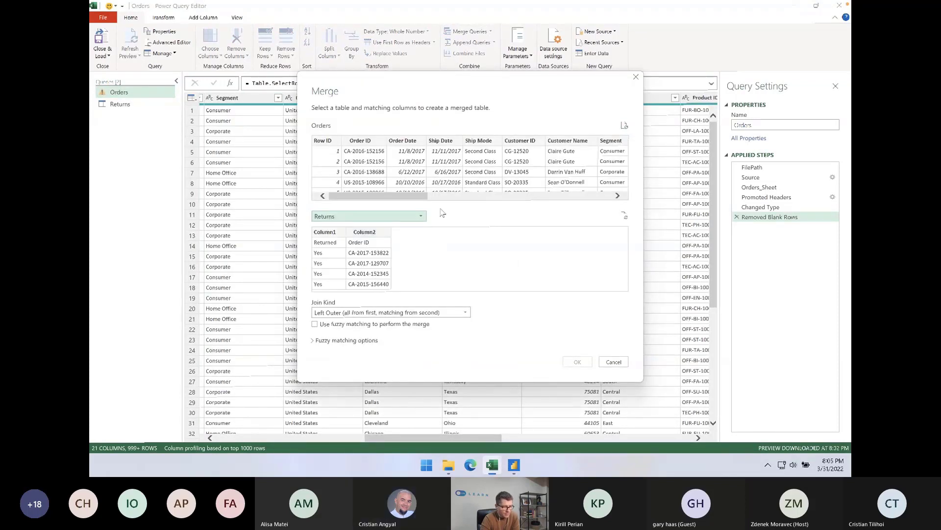
{"action": "left_click", "coordinate": [363, 156]}
{"action": "left_click", "coordinate": [372, 268]}
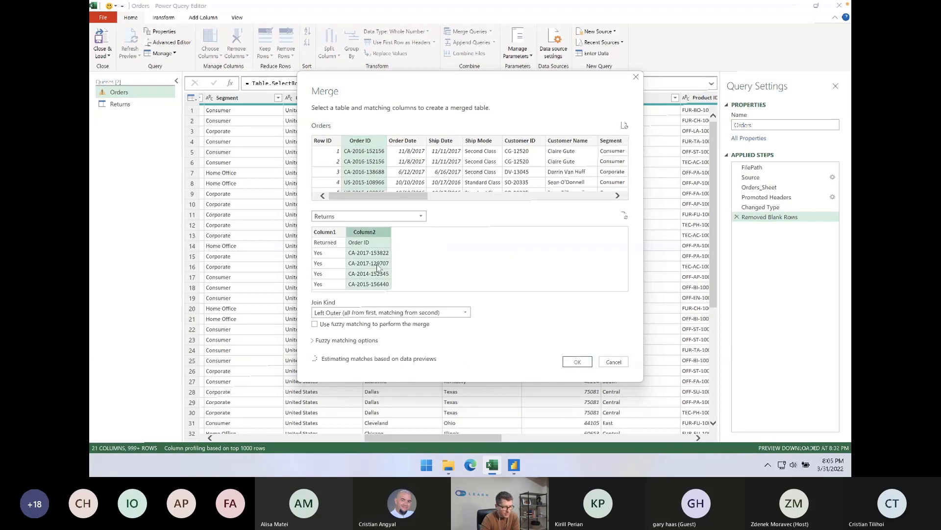
{"action": "left_click", "coordinate": [577, 362]}
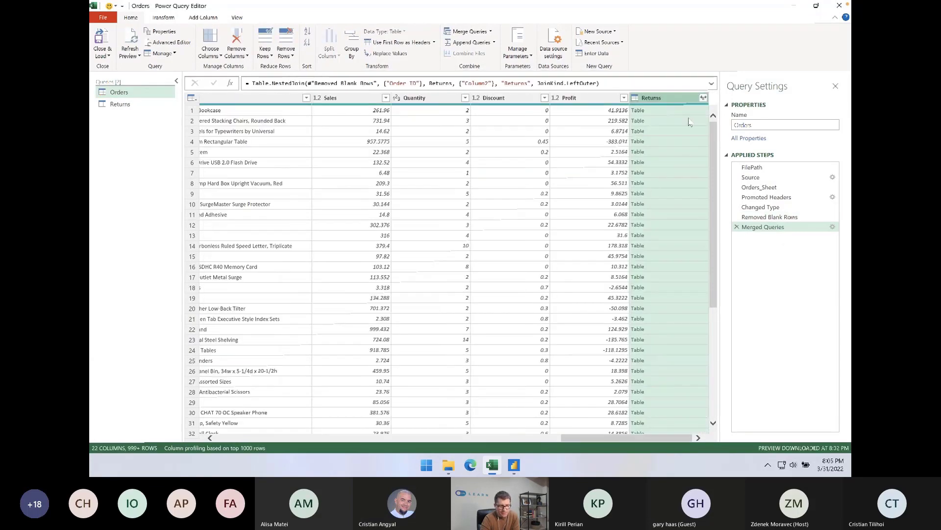
Expand the merged Returns column into Column1 and Column2 without the original column name as prefix
{"action": "left_click", "coordinate": [703, 97]}
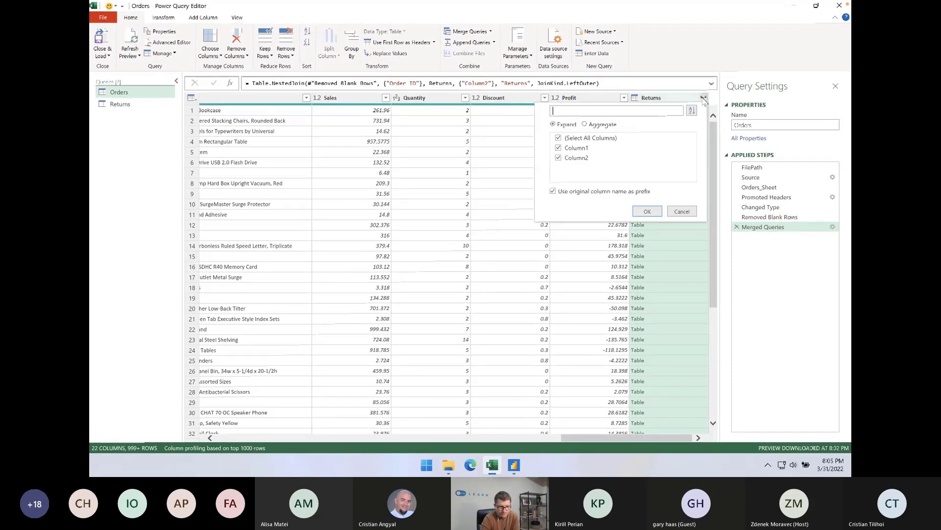
{"action": "left_click", "coordinate": [588, 192]}
{"action": "left_click", "coordinate": [640, 214]}
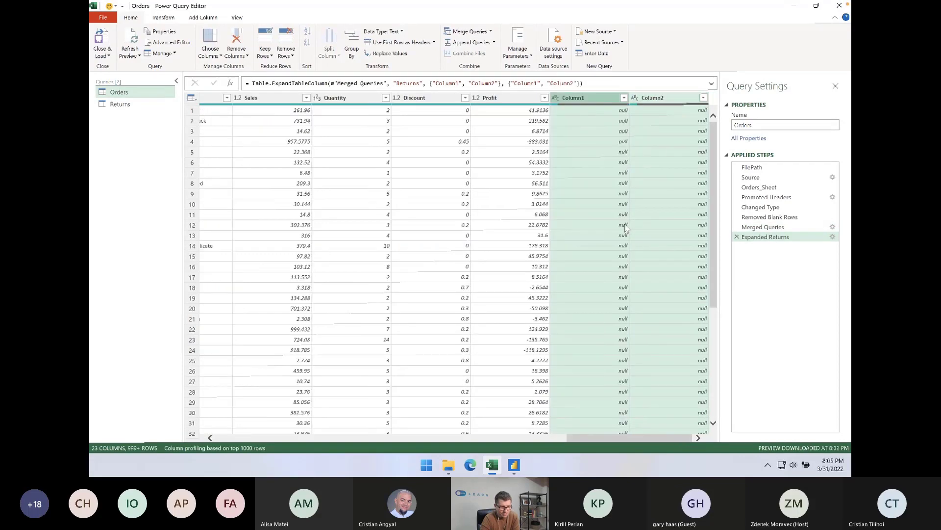
Review the Merged Queries and Expanded Returns lines in the Orders query's M code, and close the code editor
{"action": "left_click", "coordinate": [162, 44]}
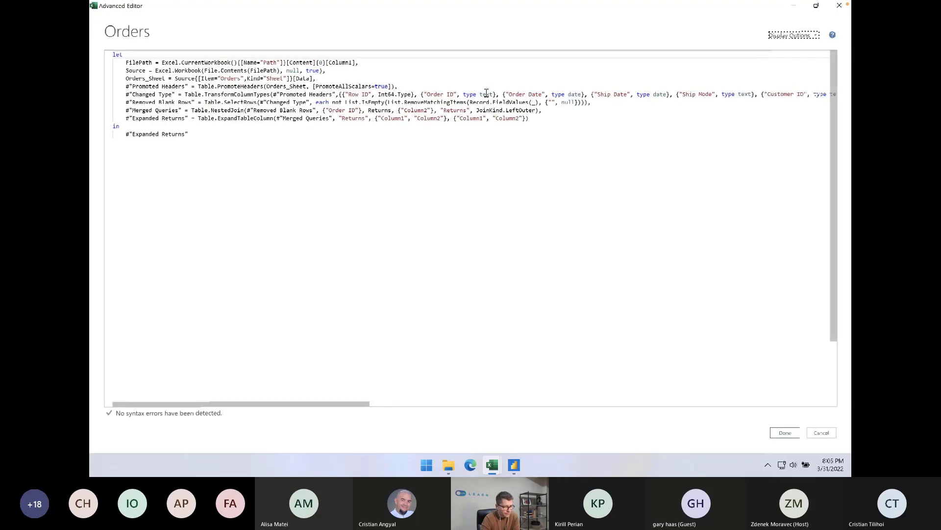
{"action": "left_click", "coordinate": [156, 111]}
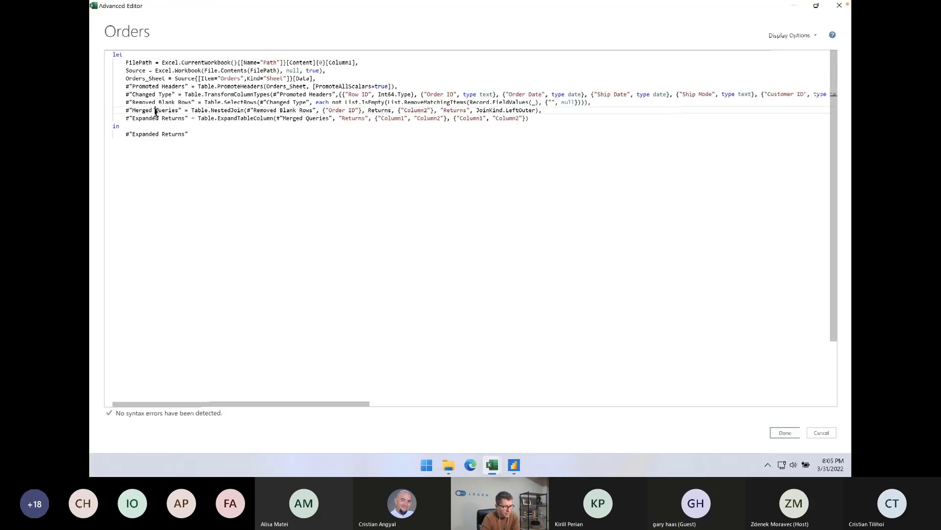
{"action": "left_click", "coordinate": [290, 110]}
{"action": "left_click_drag", "start_coordinate": [125, 110], "coordinate": [467, 110]}
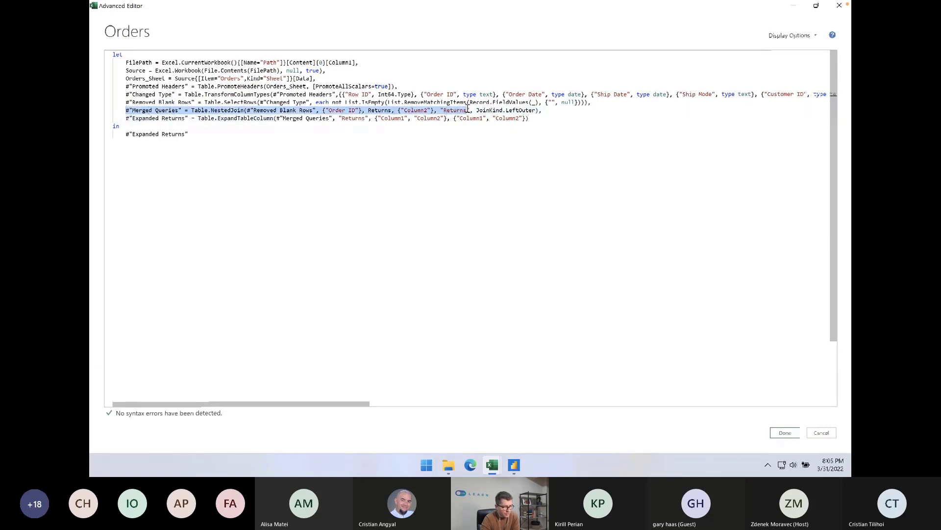
{"action": "left_click", "coordinate": [436, 111]}
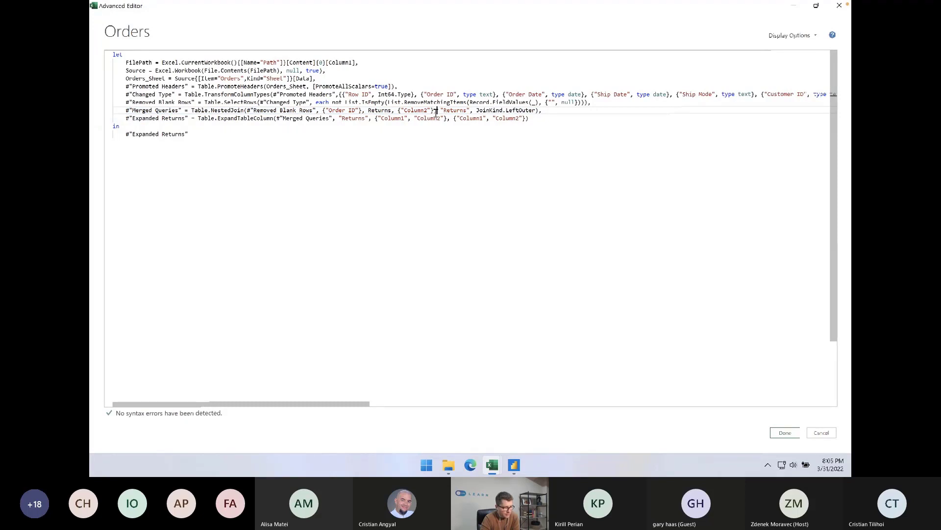
{"action": "left_click", "coordinate": [365, 117]}
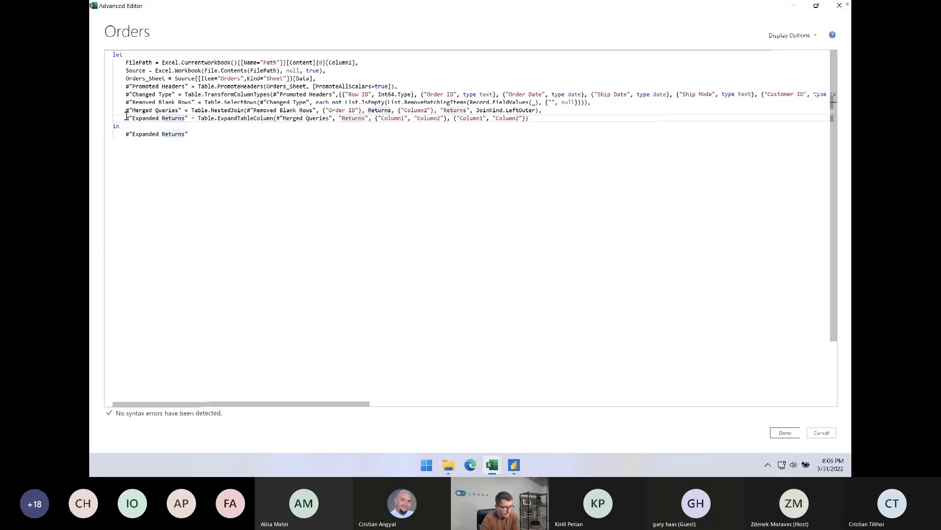
{"action": "left_click_drag", "start_coordinate": [126, 117], "coordinate": [538, 120]}
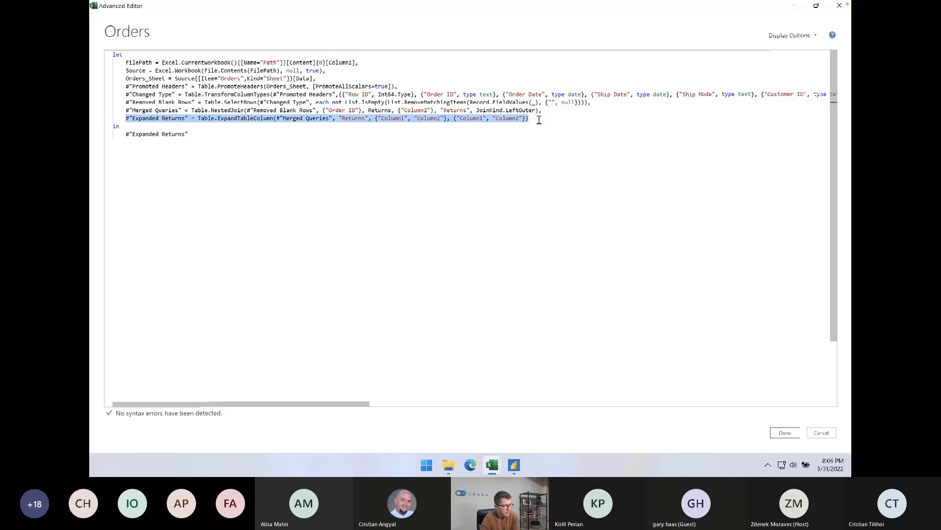
{"action": "left_click", "coordinate": [539, 120]}
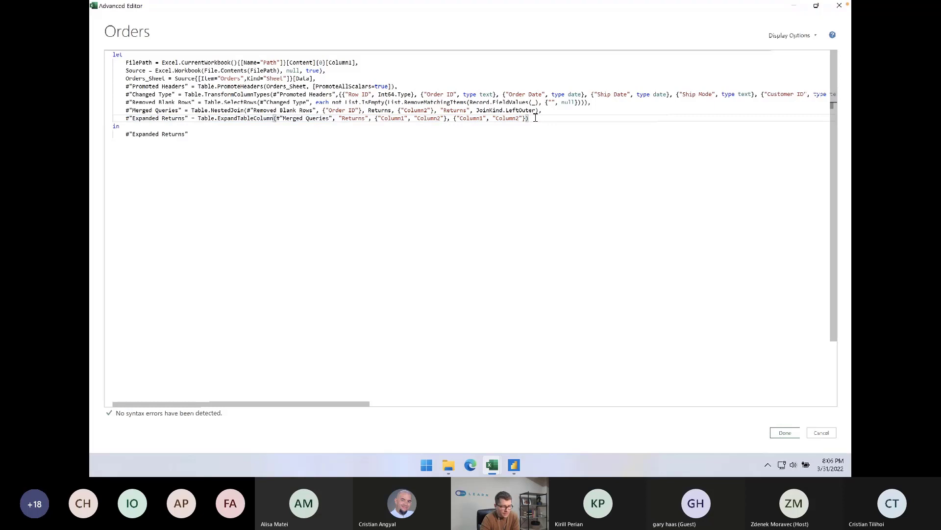
{"action": "left_click", "coordinate": [126, 119], "text": "shift"}
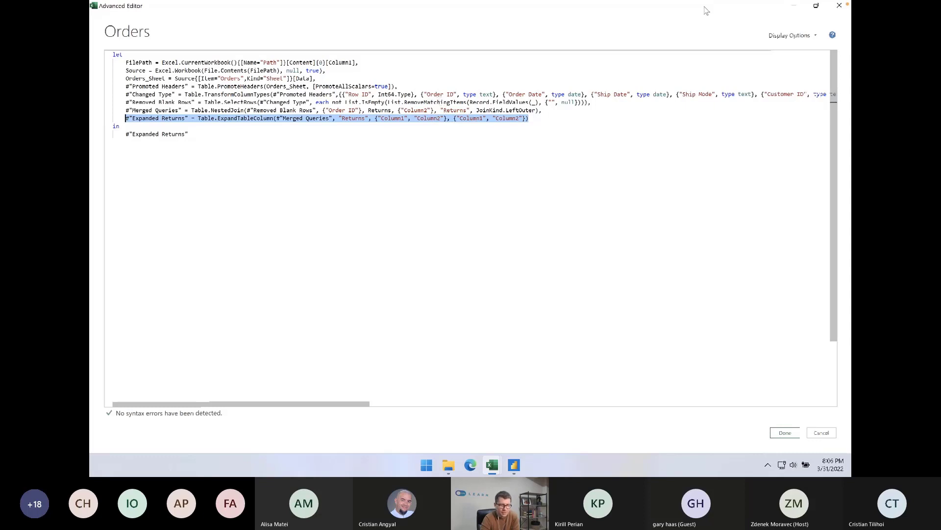
{"action": "left_click", "coordinate": [837, 9]}
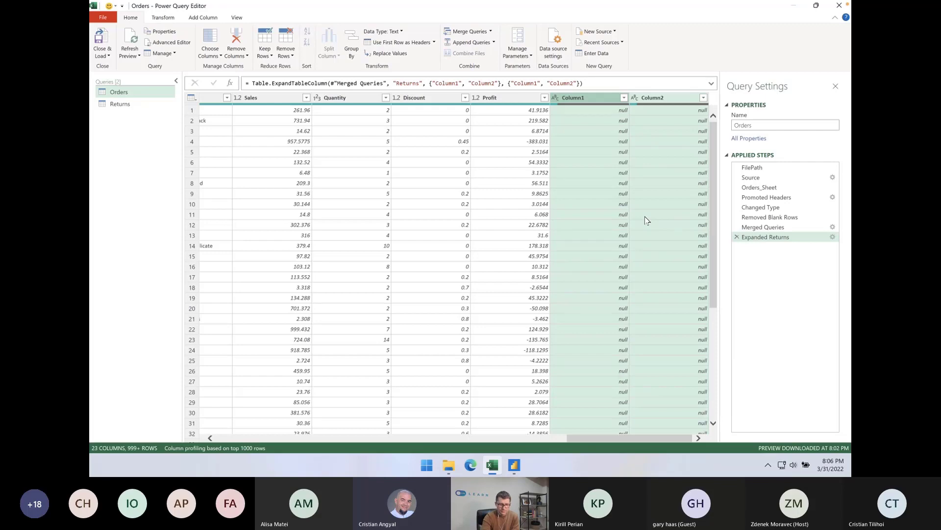
Inspect the settings of the Merged Queries and Expanded Returns steps in the Orders query, leaving both unchanged
{"action": "left_click", "coordinate": [832, 227]}
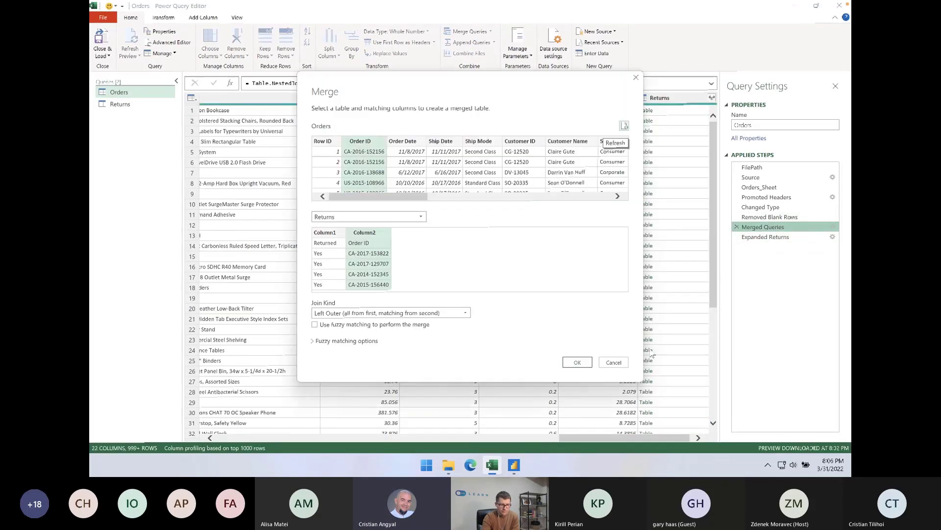
{"action": "left_click", "coordinate": [616, 362]}
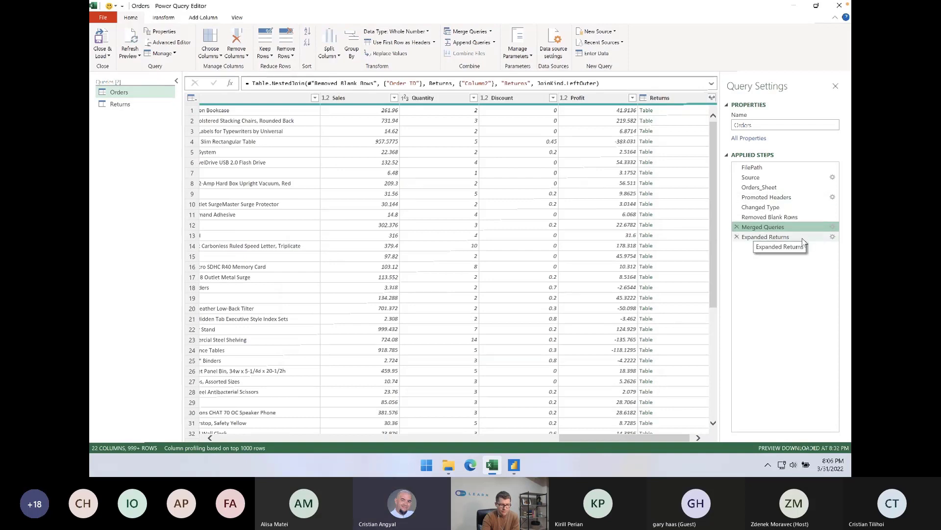
{"action": "left_click", "coordinate": [832, 238]}
{"action": "left_click", "coordinate": [832, 237]}
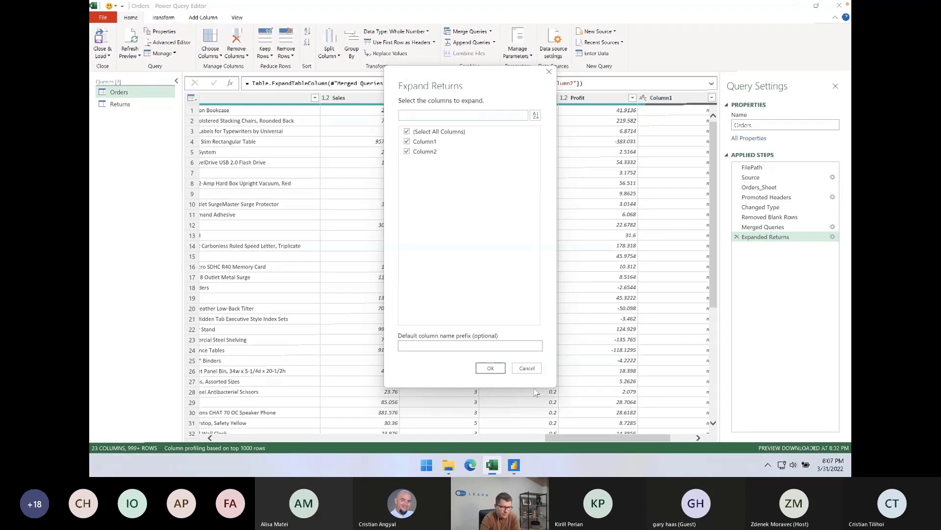
{"action": "left_click", "coordinate": [524, 371]}
Review the Orders query's full M code and its data columns, and display the Returns query's data
{"action": "left_click", "coordinate": [168, 42]}
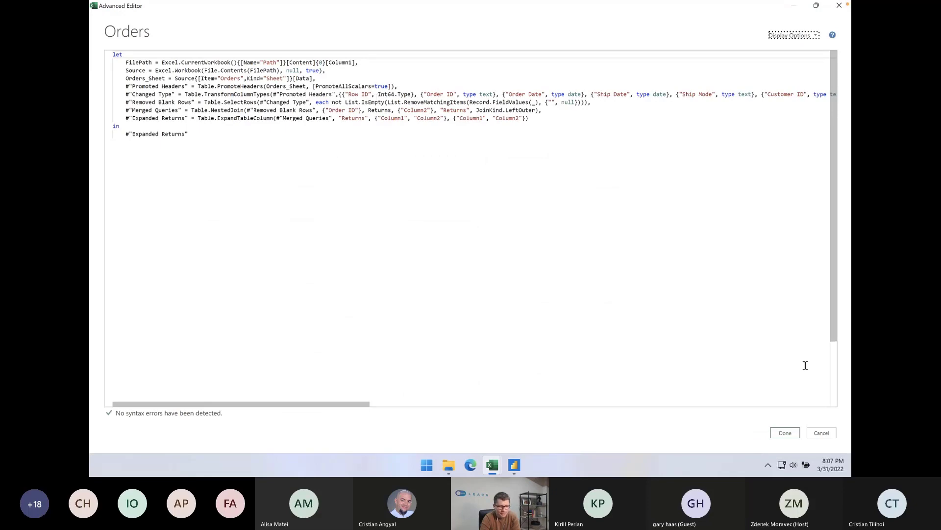
{"action": "left_click", "coordinate": [822, 433]}
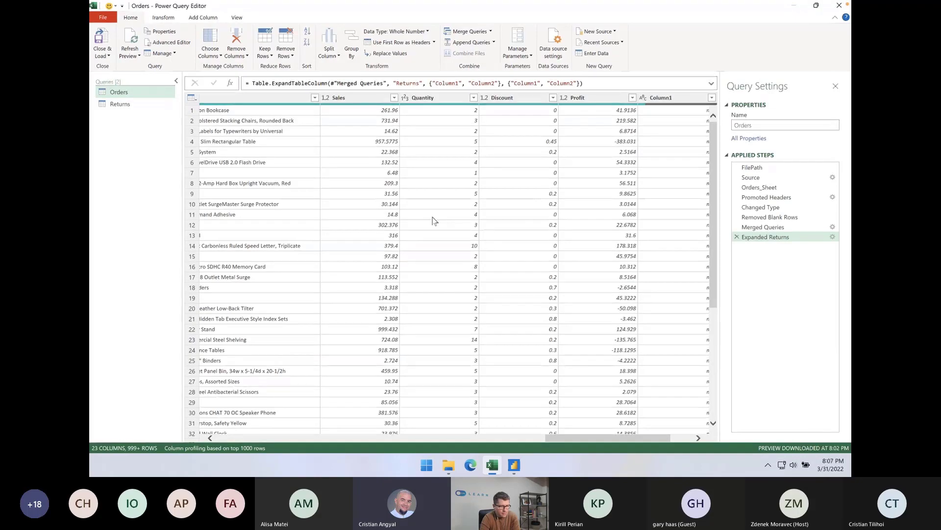
{"action": "scroll", "coordinate": [432, 217], "scroll_direction": "left", "scroll_amount": 10}
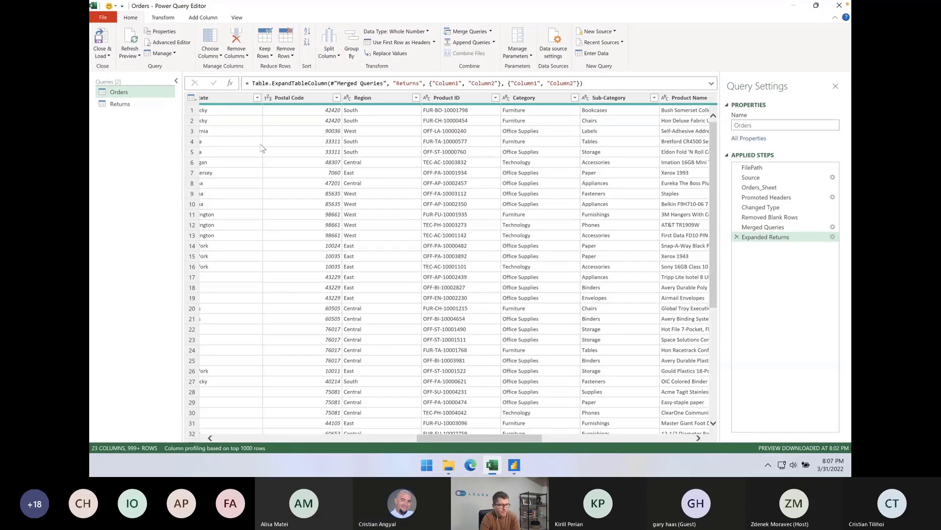
{"action": "left_click", "coordinate": [146, 110]}
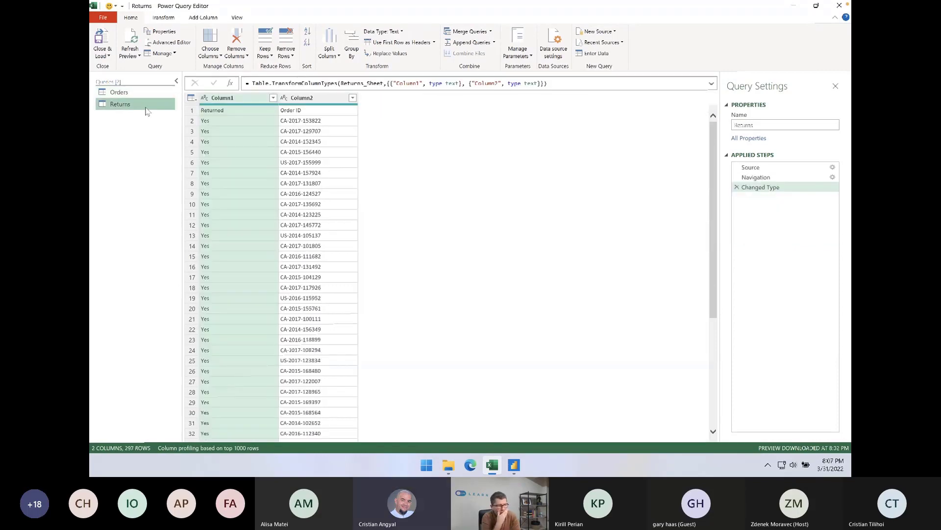
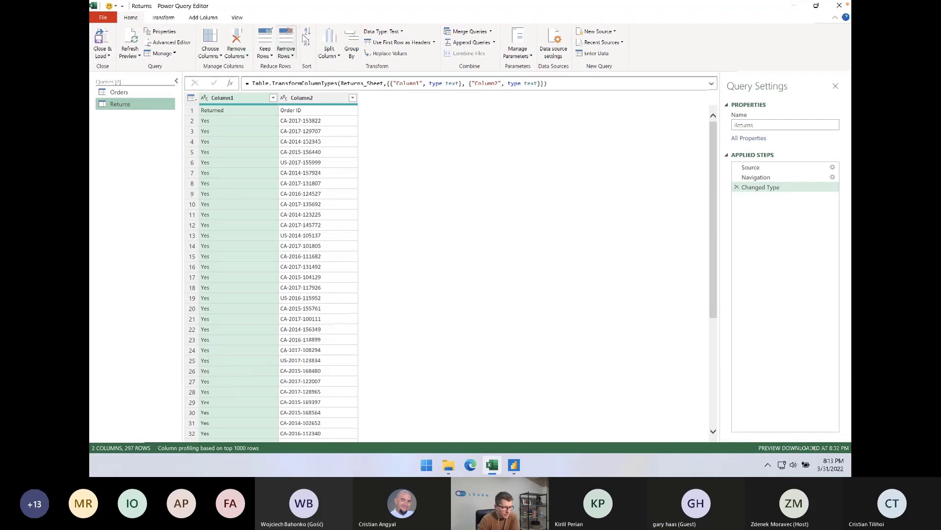
Create a new query from the New folder directory inside Webinar files, loading its file list for transformation without combining the files
{"action": "left_click", "coordinate": [598, 31]}
{"action": "mouse_move", "coordinate": [606, 46]}
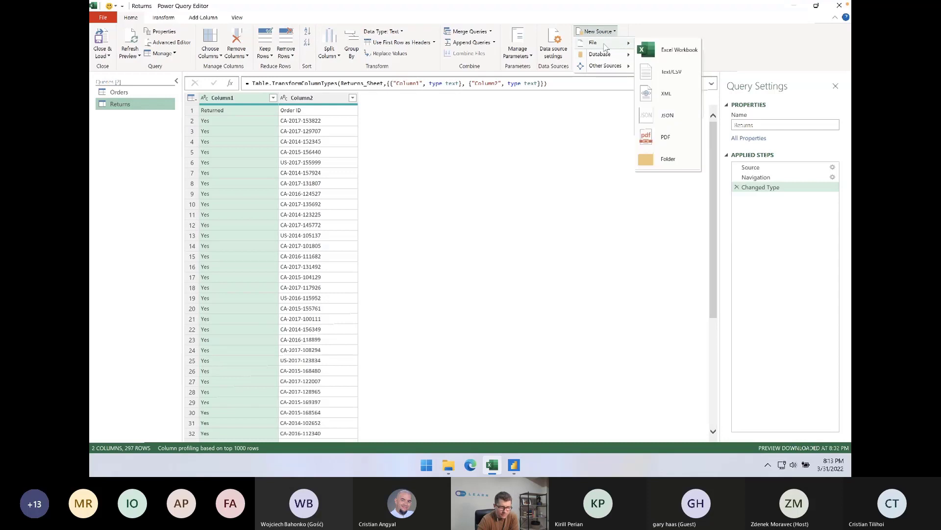
{"action": "left_click", "coordinate": [670, 157]}
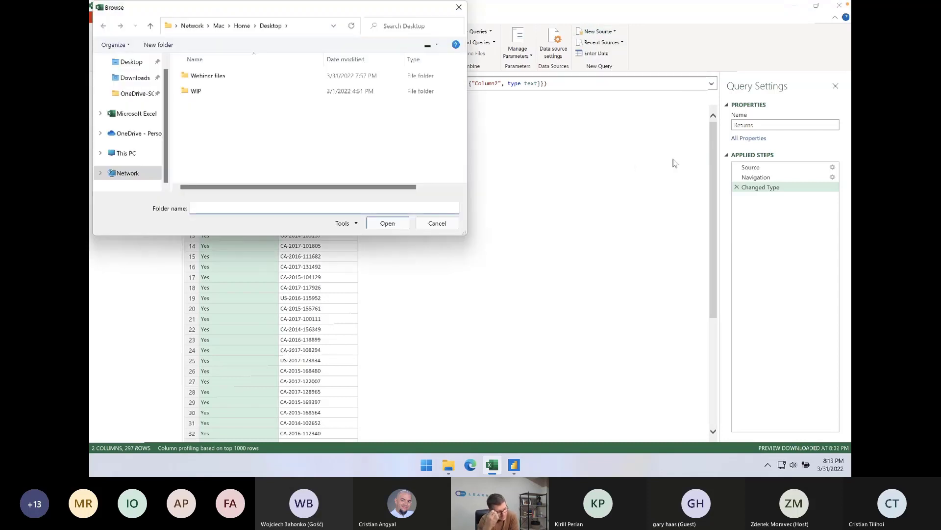
{"action": "double_click", "coordinate": [231, 78]}
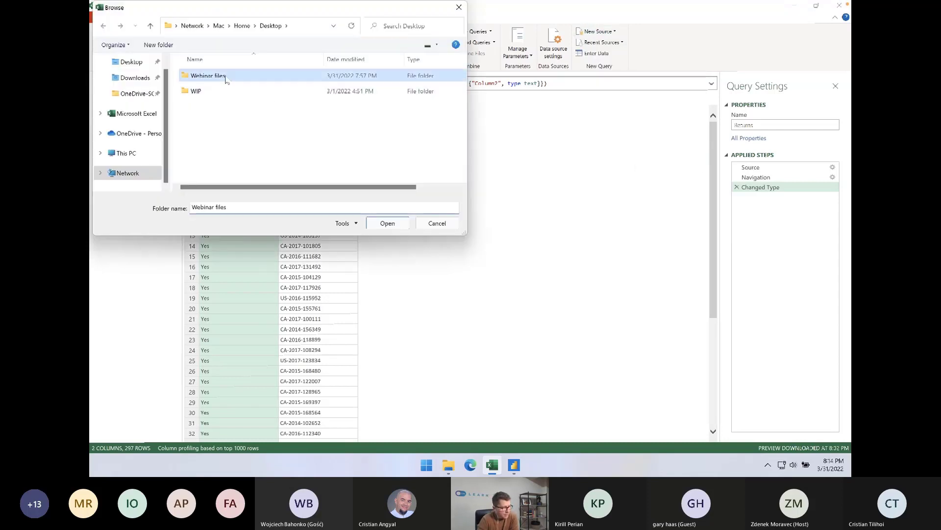
{"action": "double_click", "coordinate": [208, 78]}
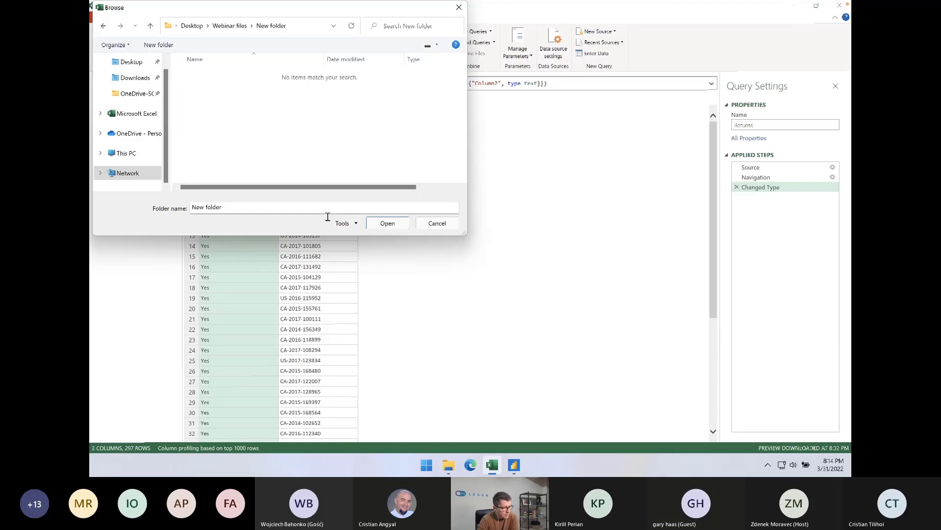
{"action": "left_click", "coordinate": [394, 225]}
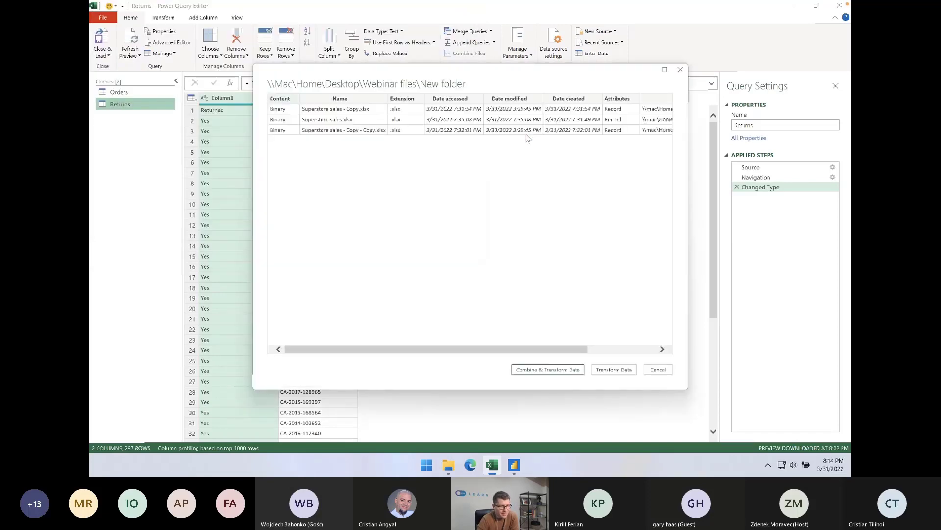
{"action": "left_click", "coordinate": [603, 371]}
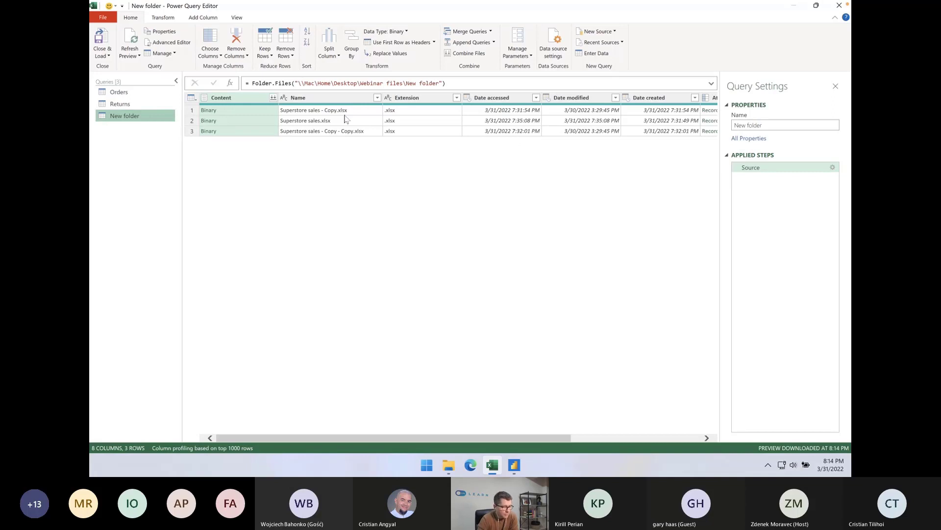
Keep only the Content column and add a column named Custom with the formula Excel.Workbook([Content])
{"action": "right_click", "coordinate": [249, 98]}
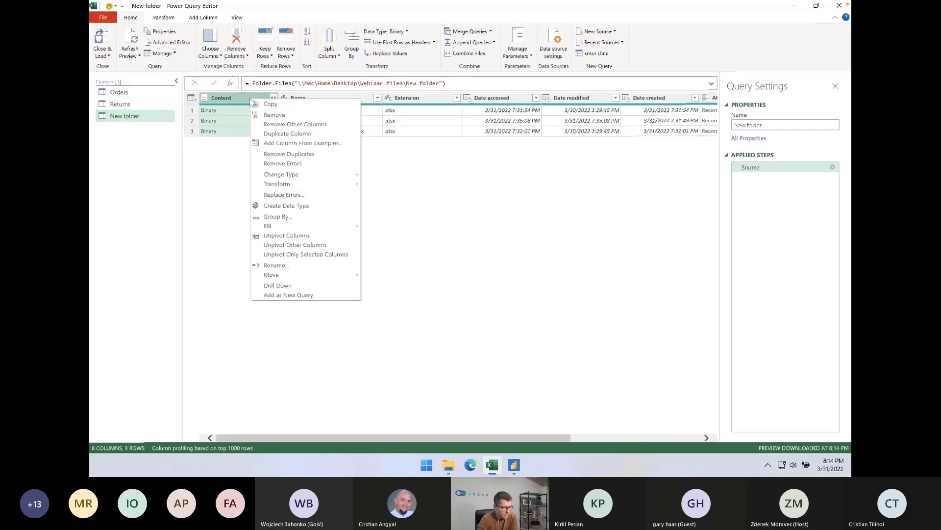
{"action": "left_click", "coordinate": [271, 125]}
{"action": "left_click", "coordinate": [195, 20]}
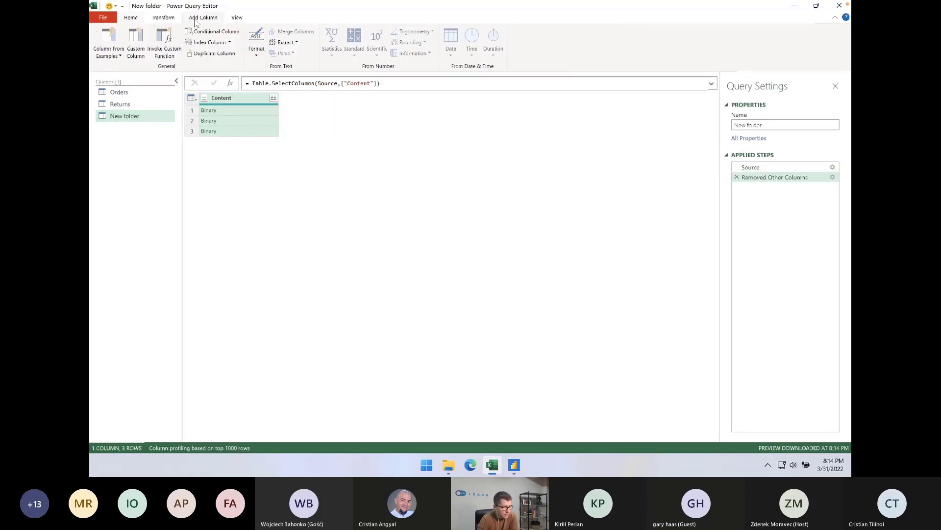
{"action": "left_click", "coordinate": [136, 44]}
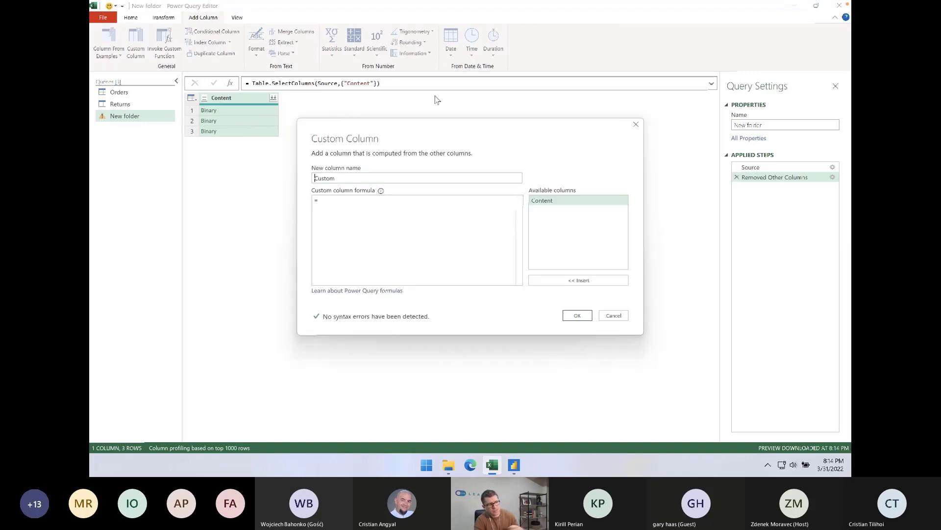
{"action": "type", "text": "Excel"}
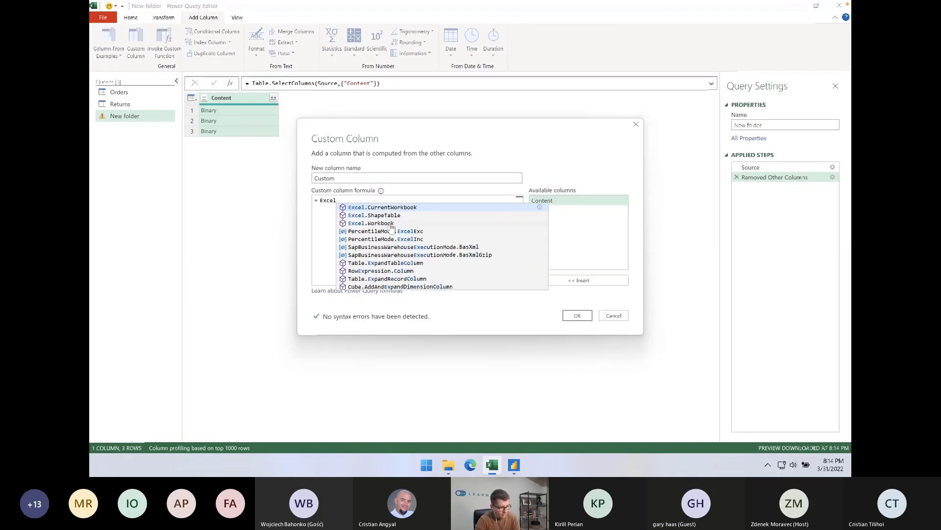
{"action": "left_click", "coordinate": [391, 223]}
{"action": "type", "text": "("}
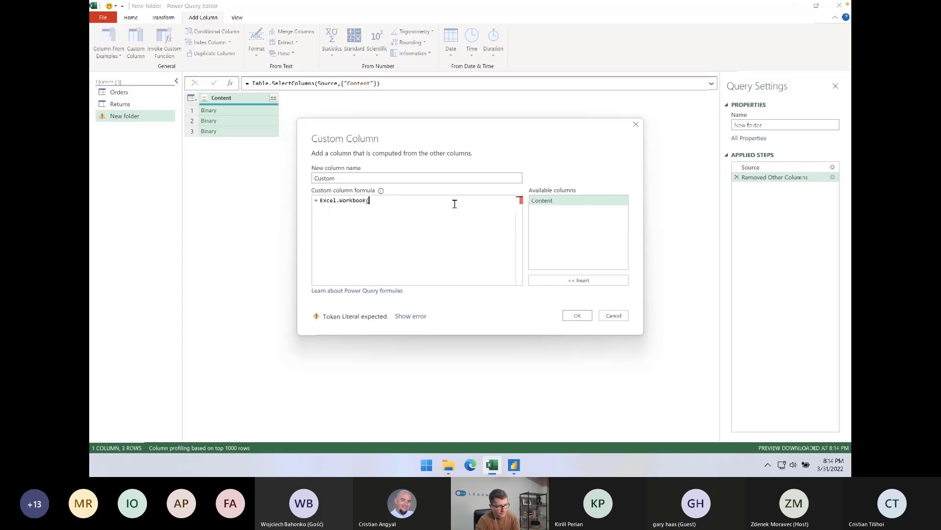
{"action": "double_click", "coordinate": [536, 200]}
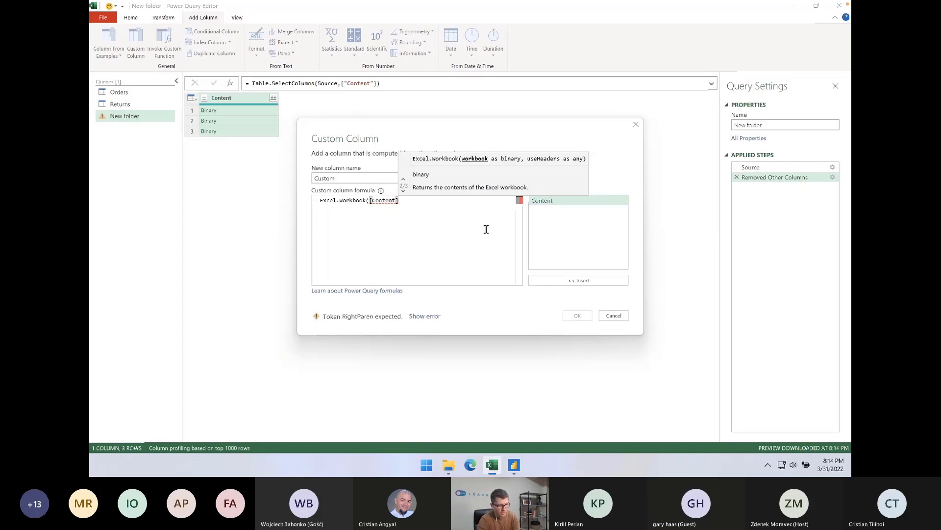
{"action": "type", "text": ")"}
{"action": "left_click", "coordinate": [577, 316]}
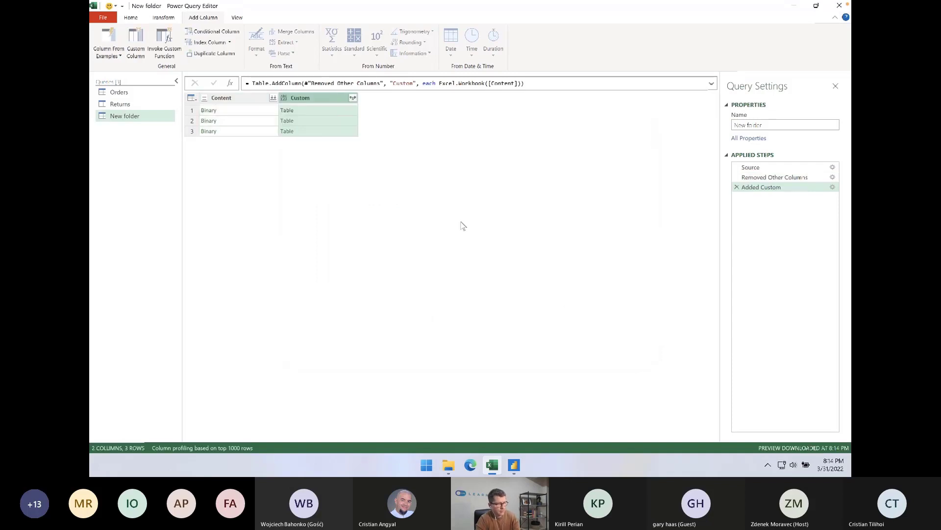
Remove the Content column and expand Custom into Name, Data, Item, Kind and Hidden without the original column name as prefix
{"action": "left_click", "coordinate": [238, 98]}
{"action": "right_click", "coordinate": [237, 99]}
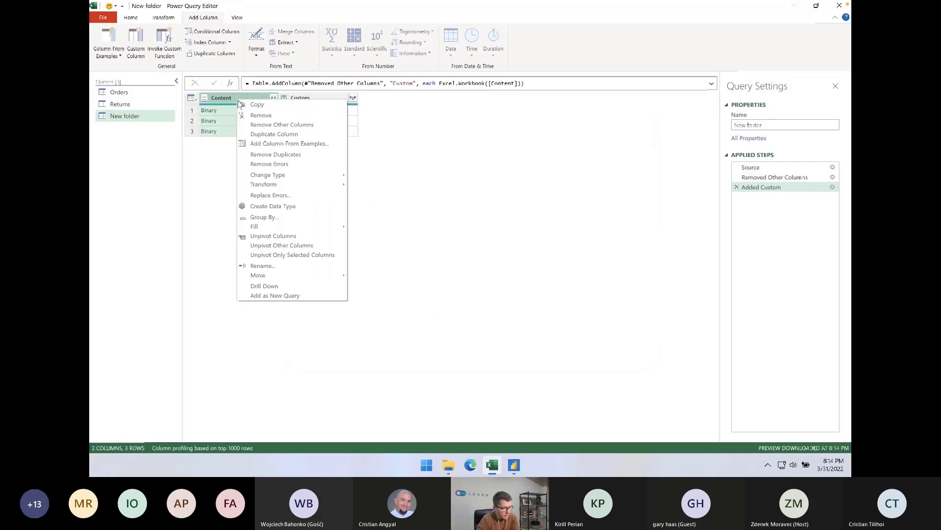
{"action": "left_click", "coordinate": [260, 116]}
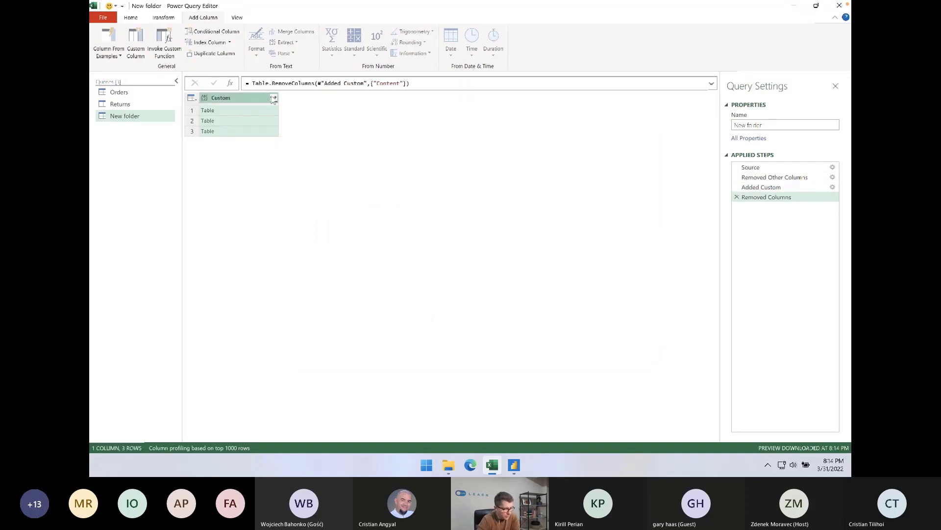
{"action": "left_click", "coordinate": [273, 98]}
{"action": "left_click", "coordinate": [217, 235]}
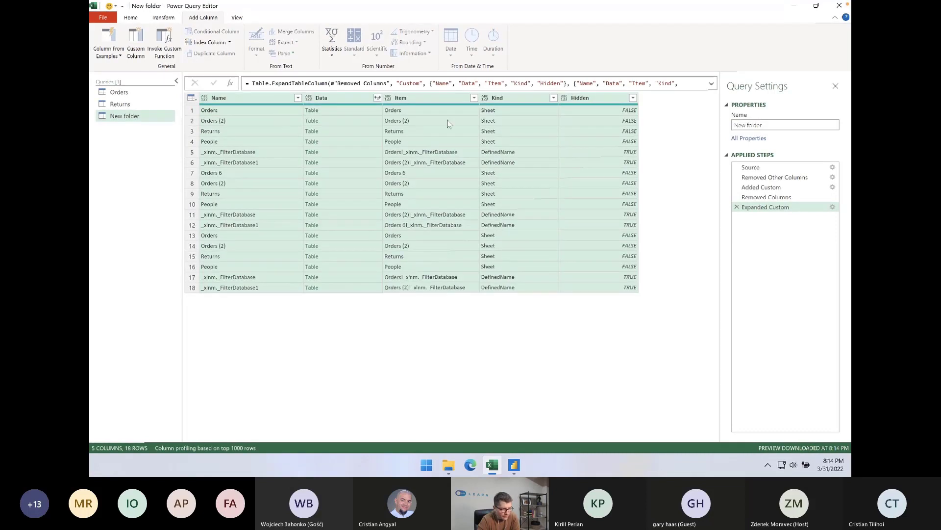
Examine the Kind and Name values of the objects found in each workbook in the expanded table
{"action": "left_click", "coordinate": [532, 122]}
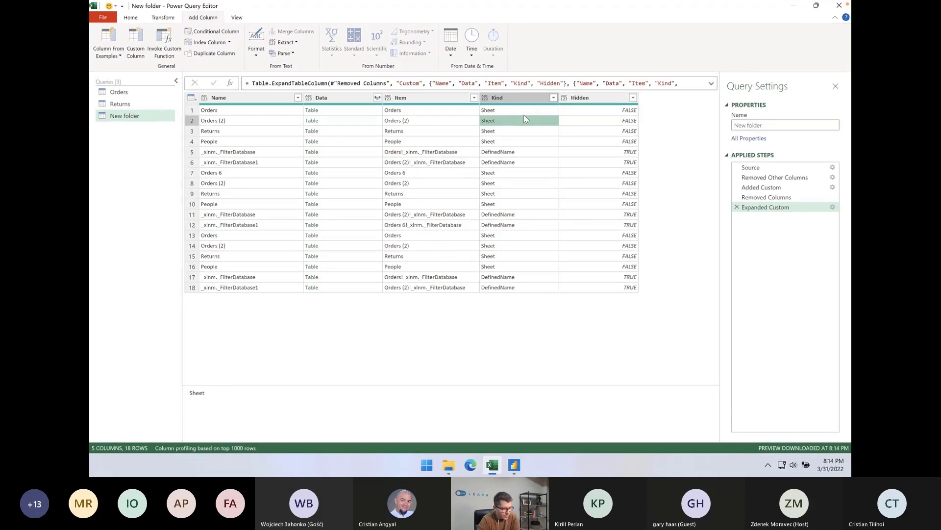
{"action": "key", "text": "Up"}
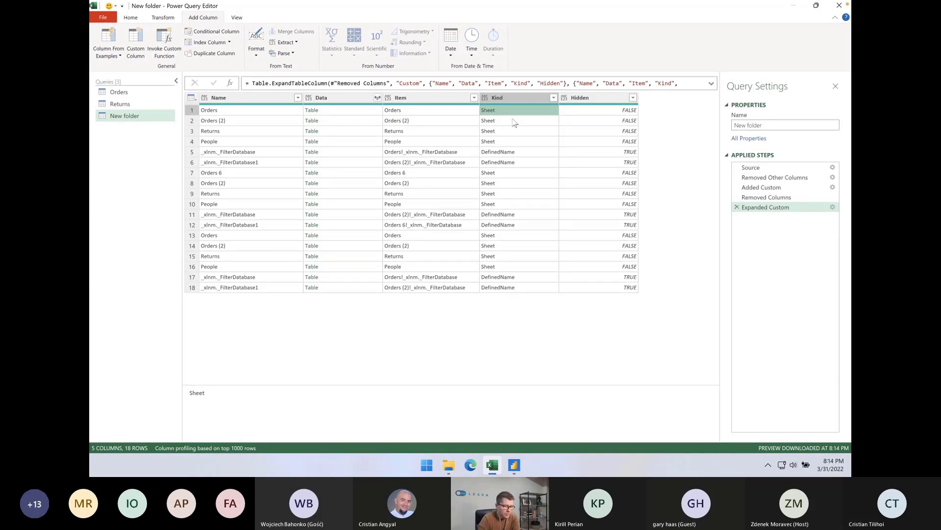
{"action": "left_click", "coordinate": [237, 110]}
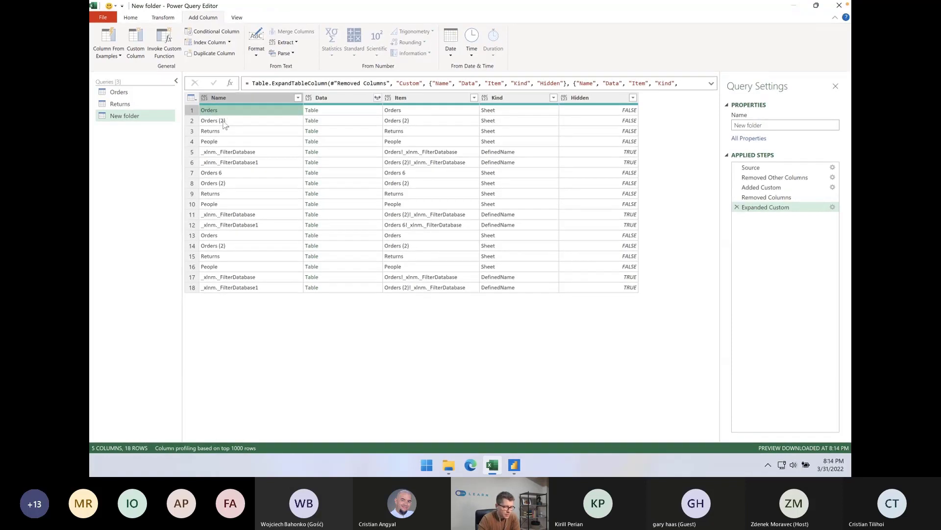
{"action": "left_click", "coordinate": [224, 121]}
{"action": "left_click", "coordinate": [224, 131]}
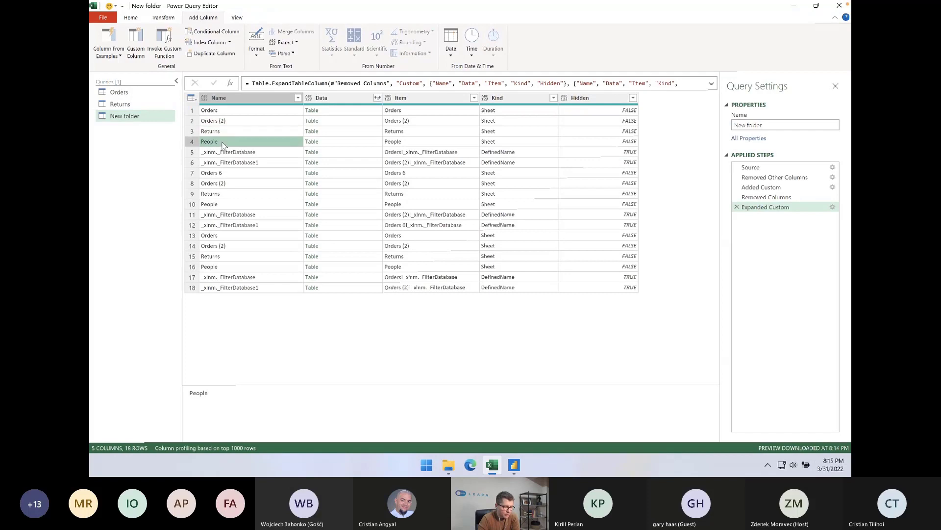
{"action": "left_click", "coordinate": [225, 111]}
{"action": "key", "text": "Down"}
{"action": "key", "text": "Down"}
{"action": "key", "text": "Down"}
{"action": "key", "text": "Down"}
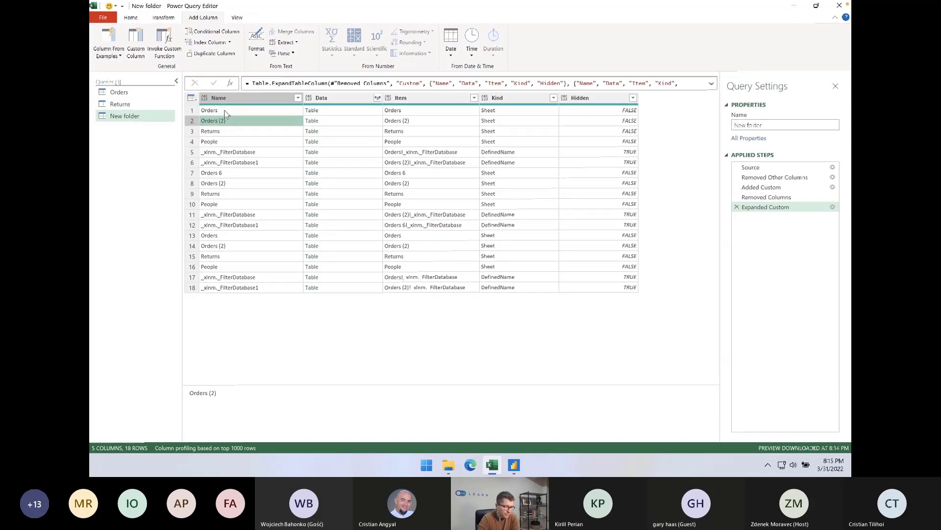
{"action": "key", "text": "Down"}
{"action": "key", "text": "Down"}
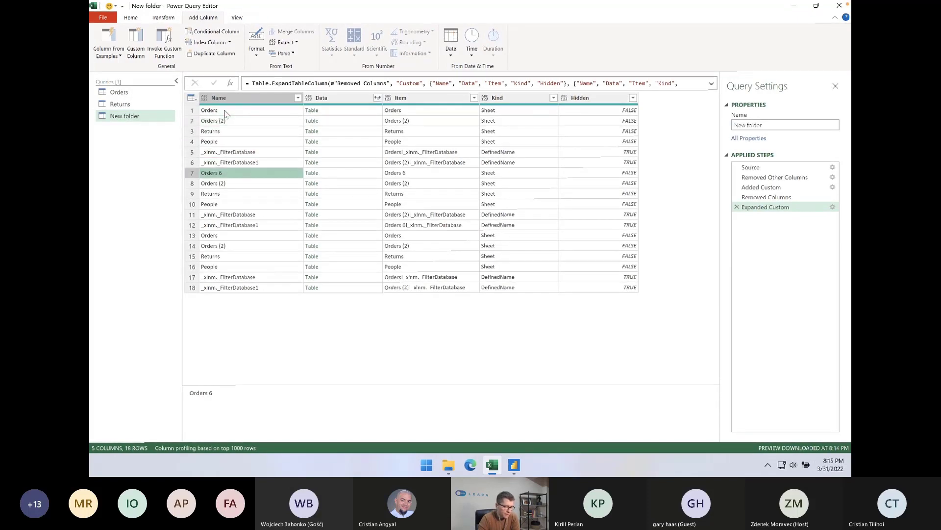
{"action": "key", "text": "Down"}
{"action": "key", "text": "Down"}
{"action": "key", "text": "Down"}
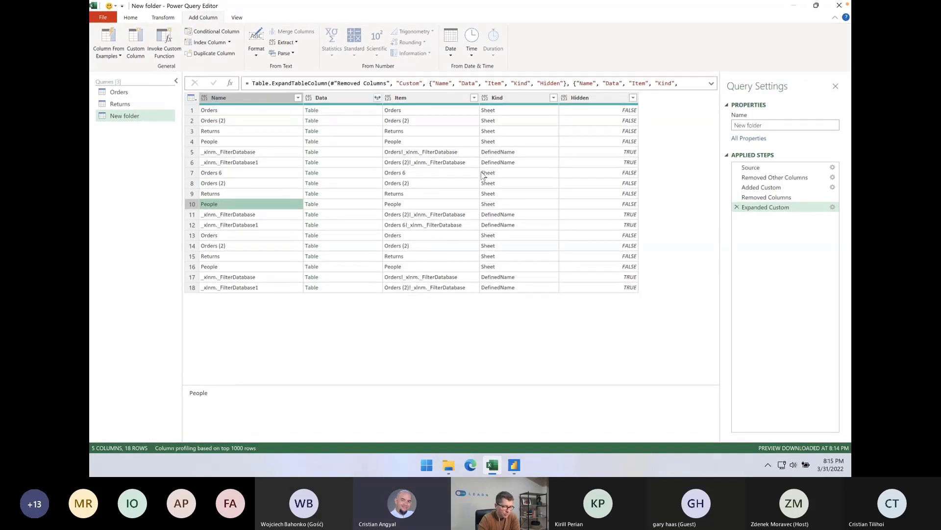
Filter the Kind column to exclude DefinedName and keep only Sheet rows
{"action": "left_click", "coordinate": [554, 98]}
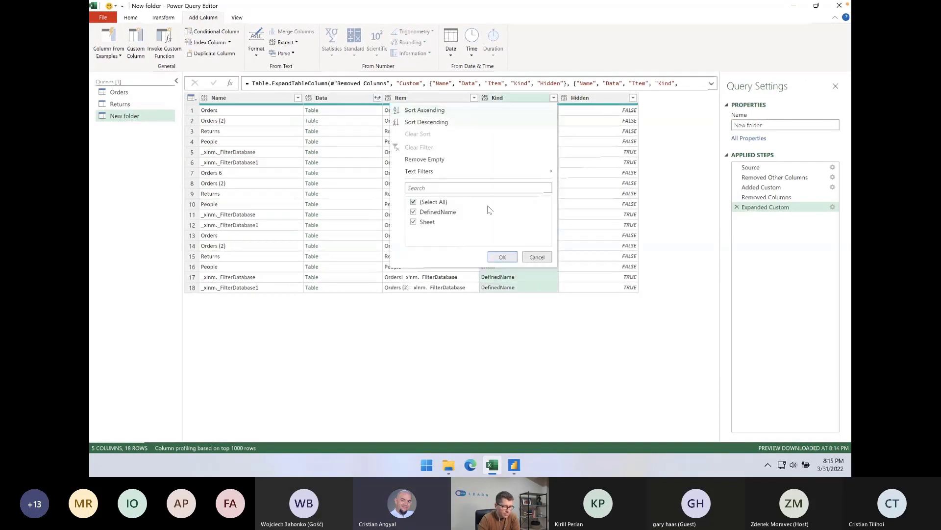
{"action": "left_click", "coordinate": [413, 212]}
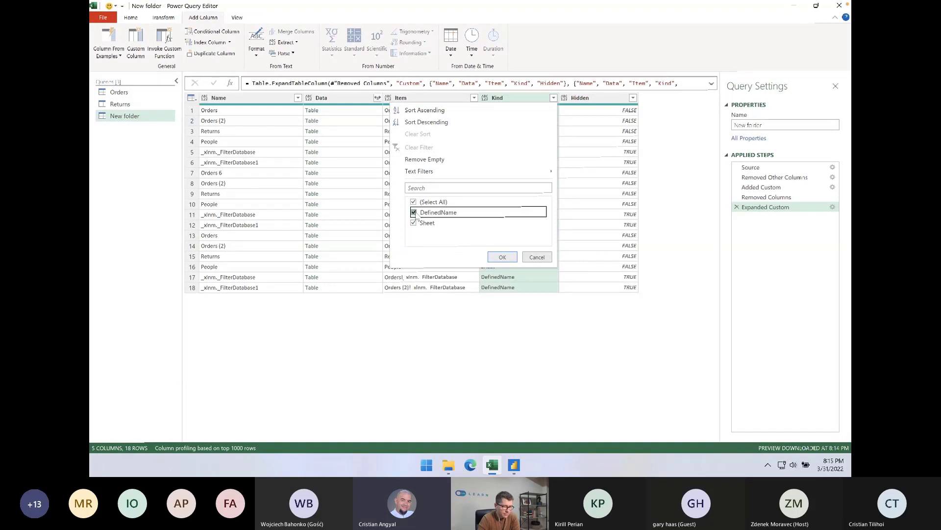
{"action": "left_click", "coordinate": [500, 258]}
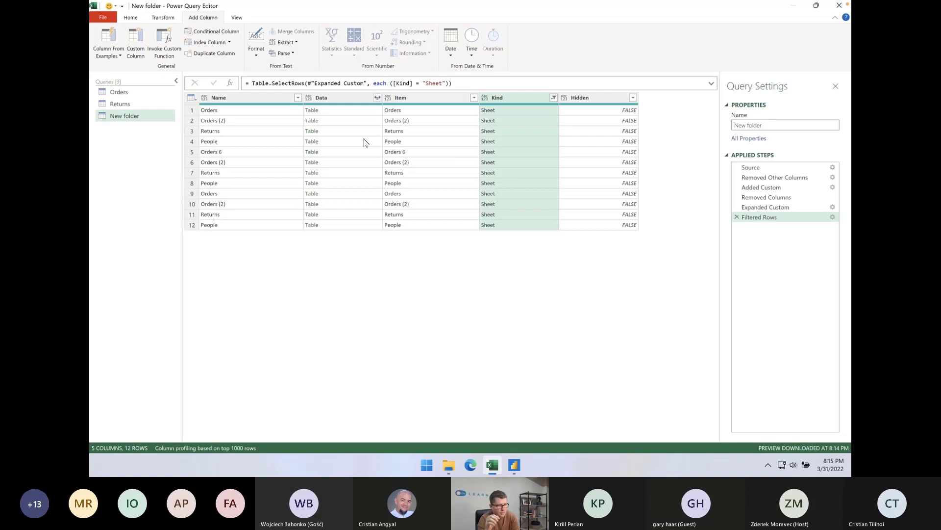
Review the sheet names remaining in the filtered table, comparing how the Orders, Returns and People sheets repeat across the workbooks
{"action": "left_click", "coordinate": [136, 18]}
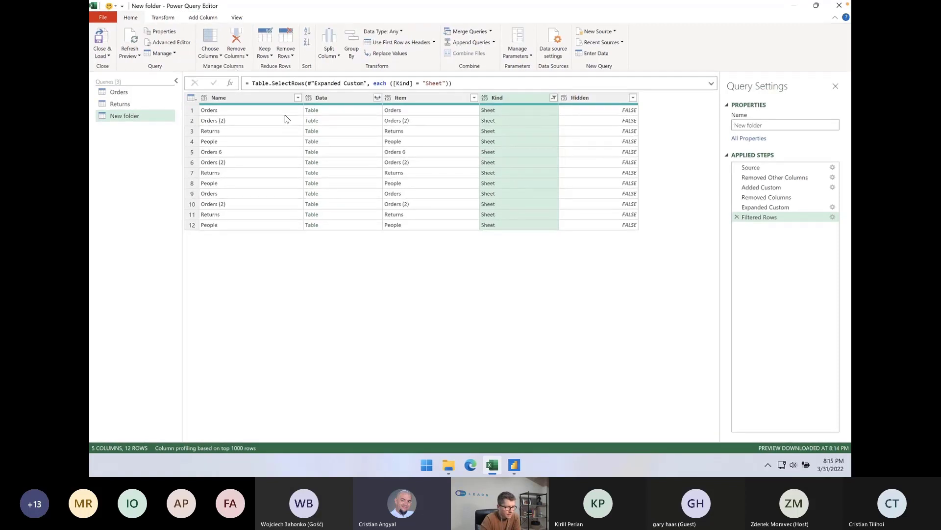
{"action": "left_click", "coordinate": [259, 111]}
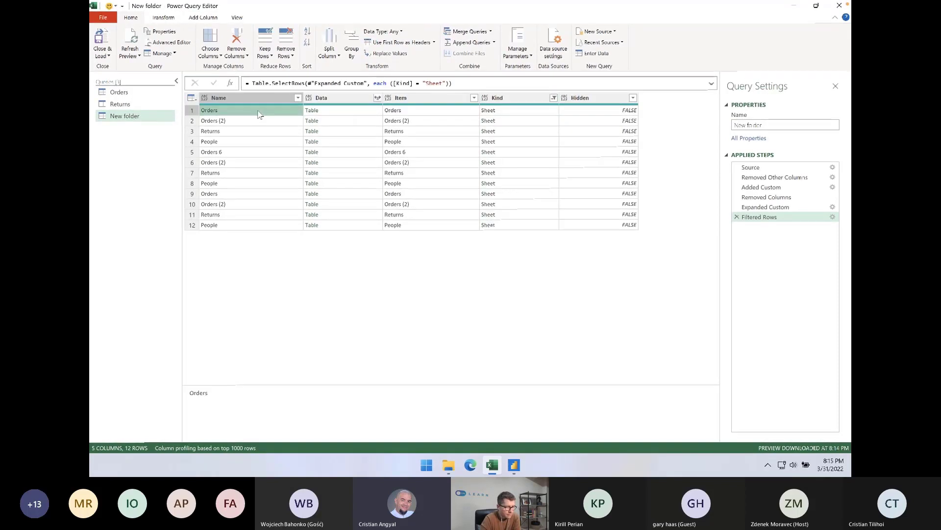
{"action": "left_click", "coordinate": [259, 141]}
{"action": "left_click", "coordinate": [245, 113]}
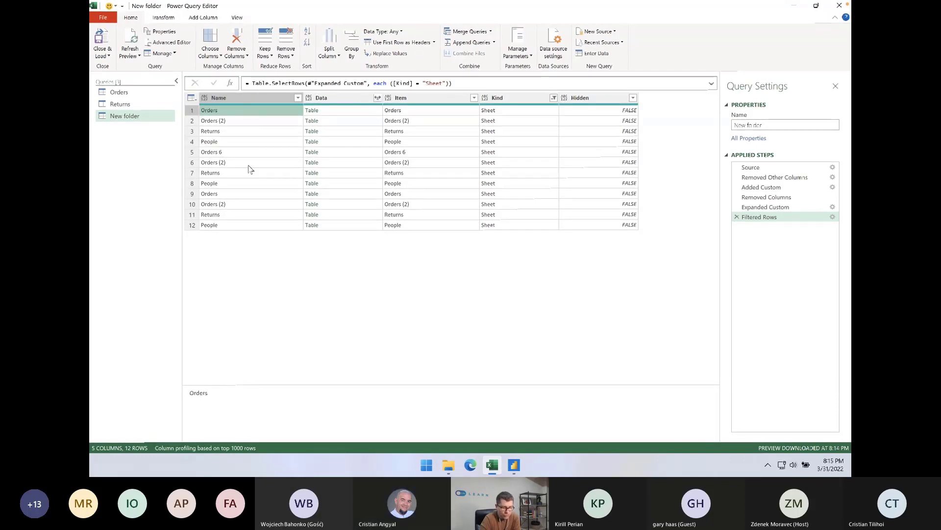
{"action": "left_click", "coordinate": [518, 113]}
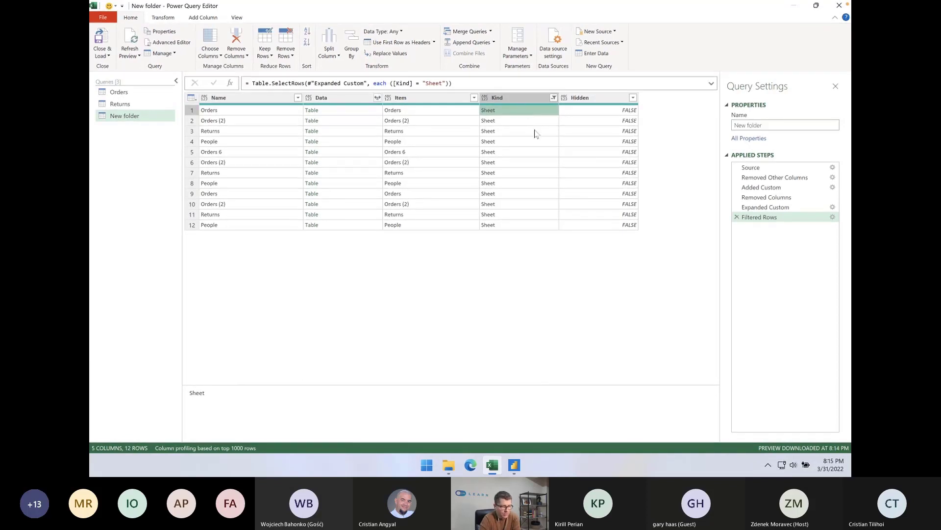
{"action": "left_click", "coordinate": [222, 113]}
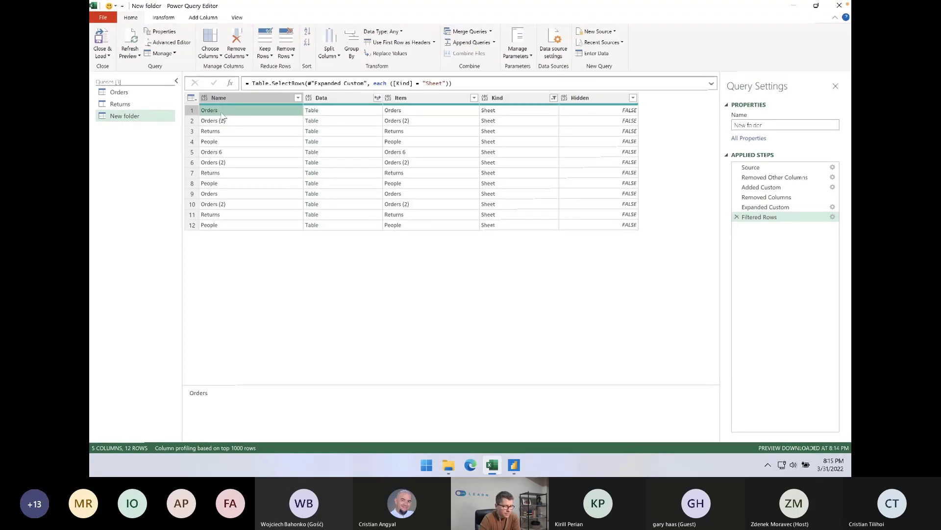
{"action": "left_click", "coordinate": [223, 121]}
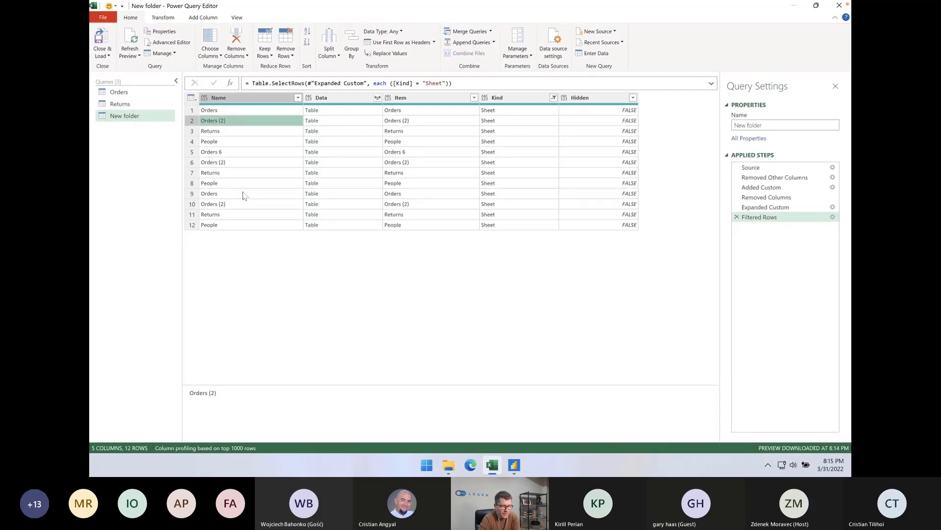
{"action": "left_click", "coordinate": [240, 112]}
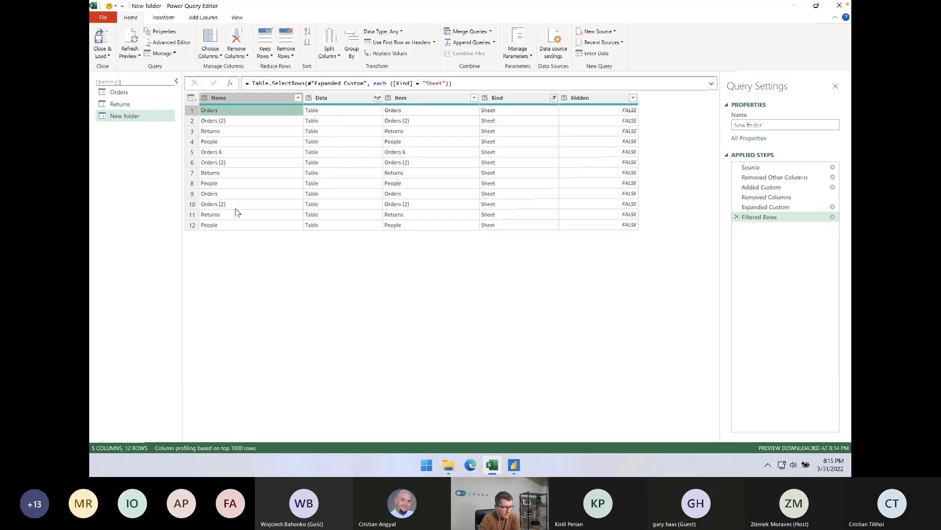
{"action": "left_click", "coordinate": [237, 225]}
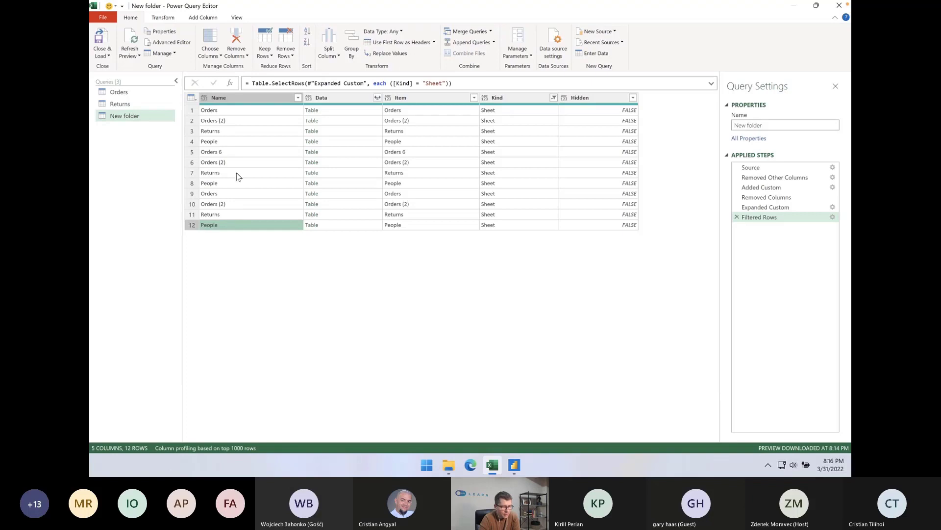
{"action": "left_click", "coordinate": [156, 17]}
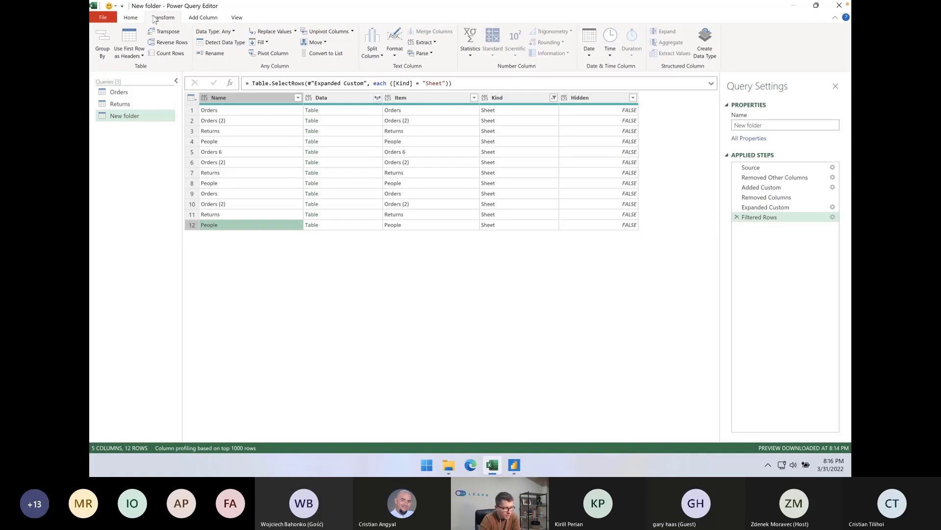
Add an index column starting from 1 to the New folder query and move it in front of the Name column
{"action": "left_click", "coordinate": [131, 18]}
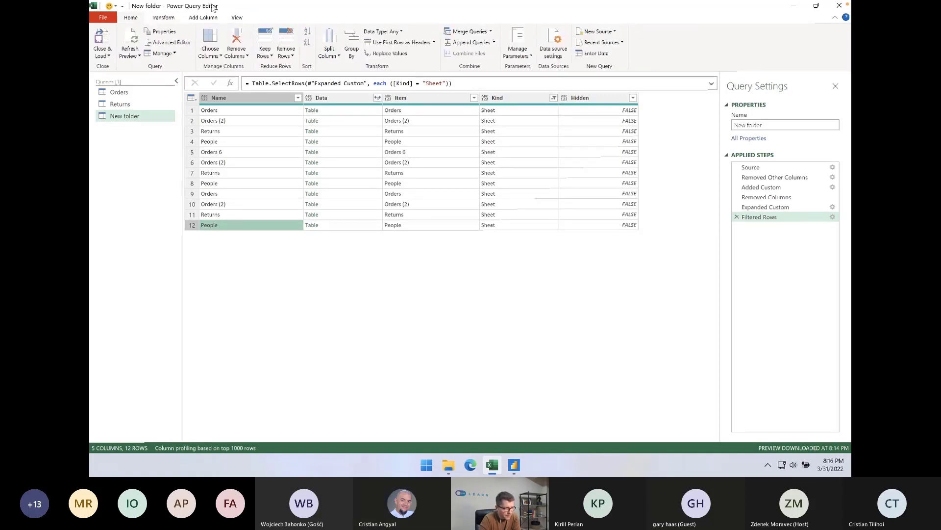
{"action": "left_click", "coordinate": [203, 18]}
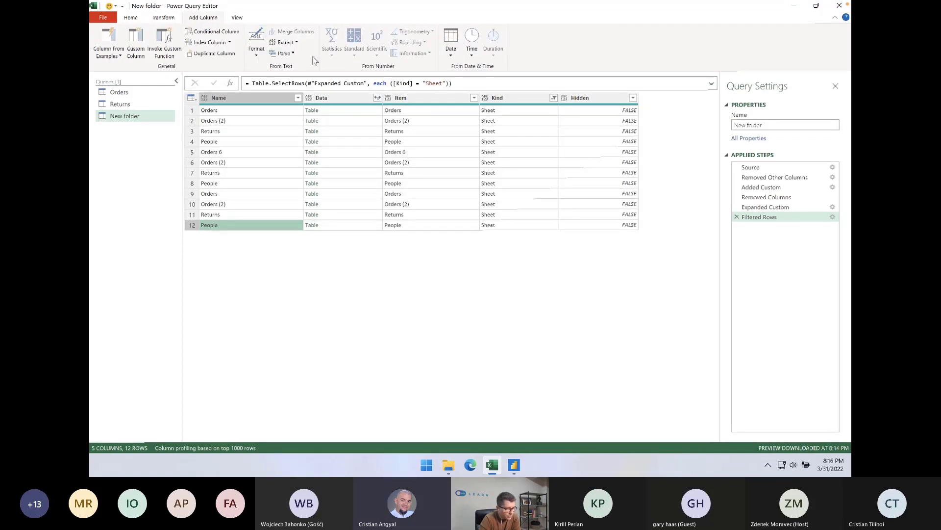
{"action": "left_click", "coordinate": [229, 43]}
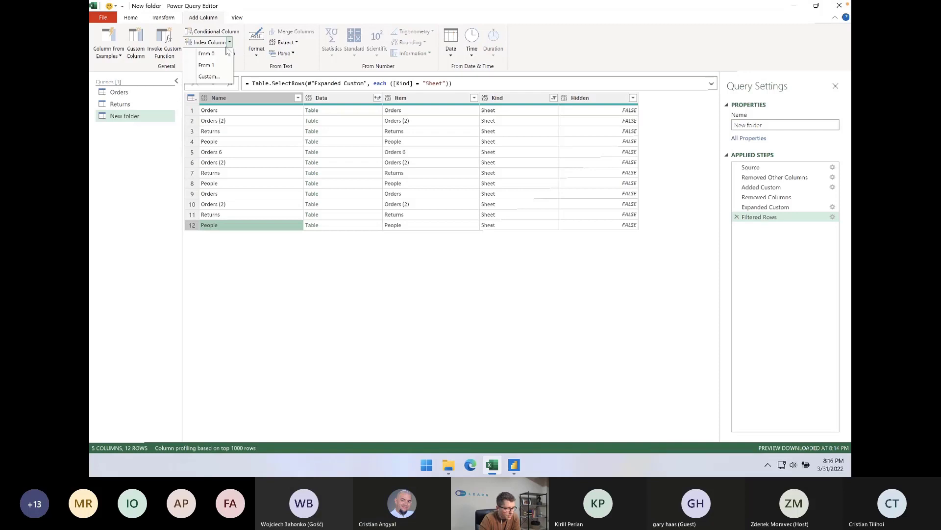
{"action": "left_click", "coordinate": [222, 65]}
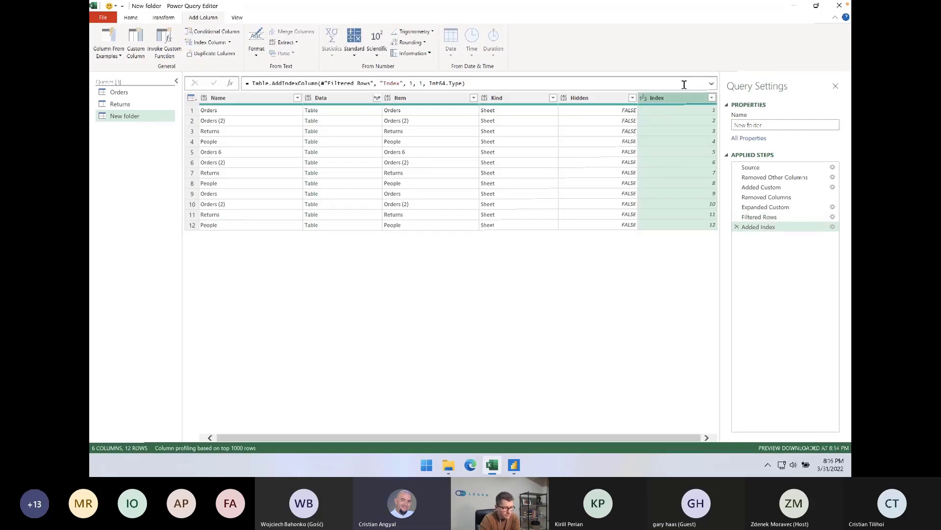
{"action": "left_click_drag", "start_coordinate": [673, 102], "coordinate": [191, 109]}
Examine the index numbers beside the sheet names, comparing where each workbook's Orders, Returns and People rows start and end
{"action": "left_click", "coordinate": [251, 112]}
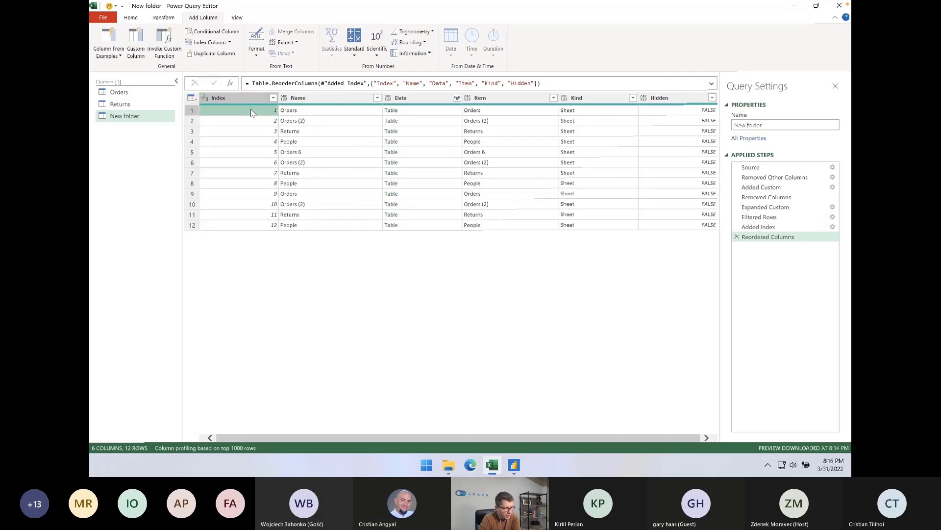
{"action": "left_click", "coordinate": [256, 151]}
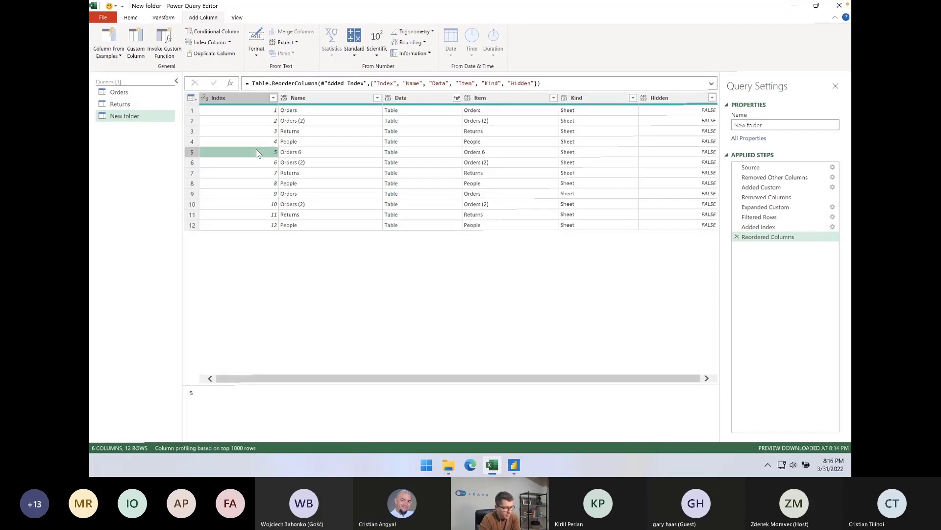
{"action": "left_click", "coordinate": [258, 194]}
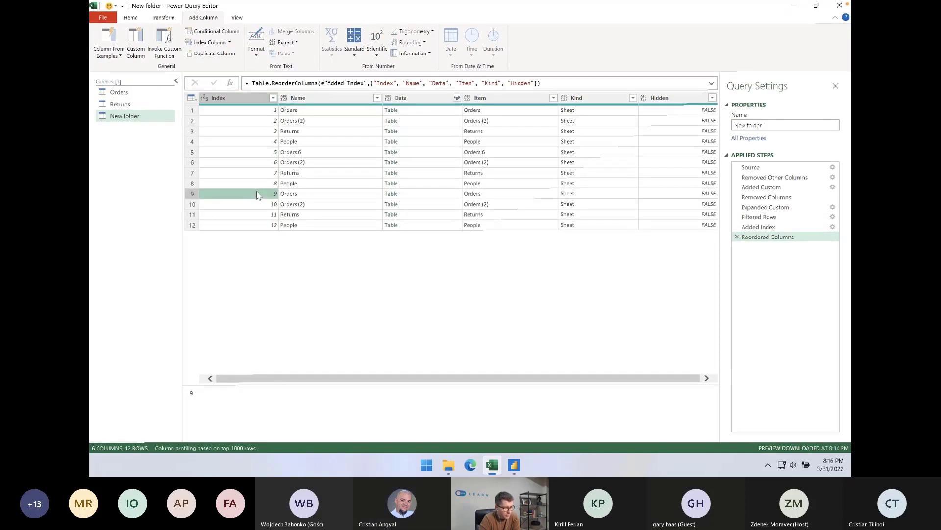
{"action": "left_click", "coordinate": [256, 143]}
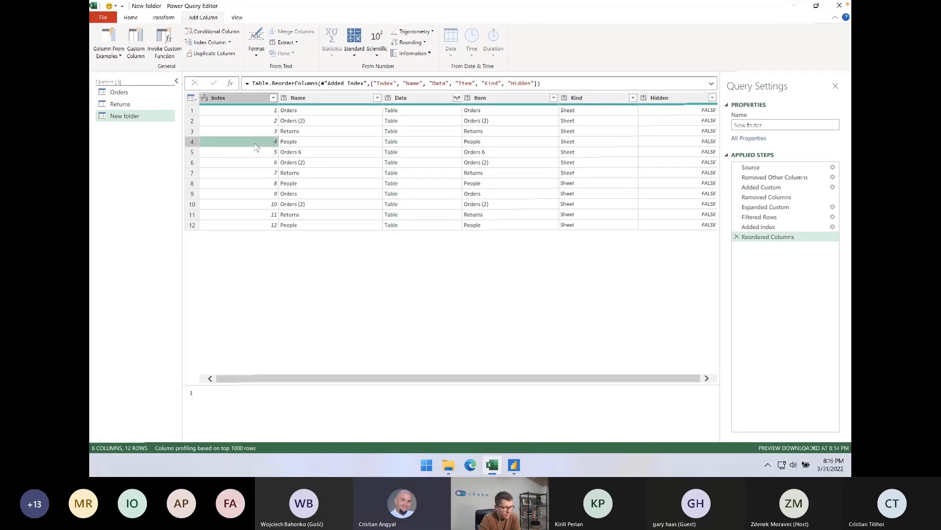
{"action": "left_click", "coordinate": [255, 185]}
{"action": "left_click", "coordinate": [253, 174]}
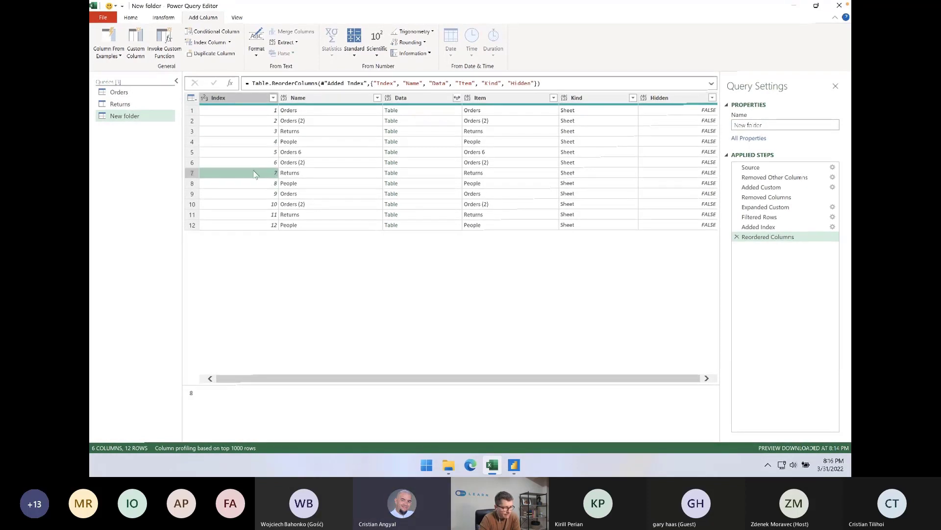
{"action": "left_click", "coordinate": [339, 143]}
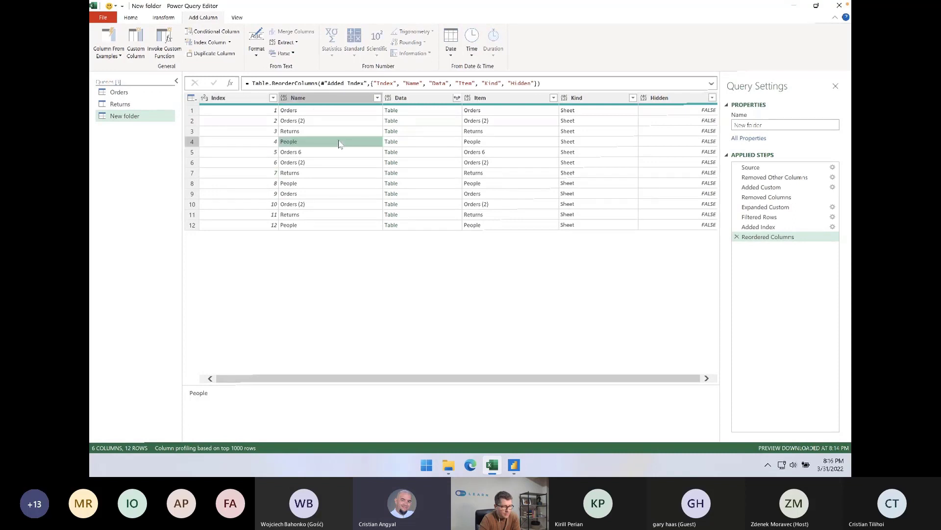
{"action": "left_click", "coordinate": [267, 112]}
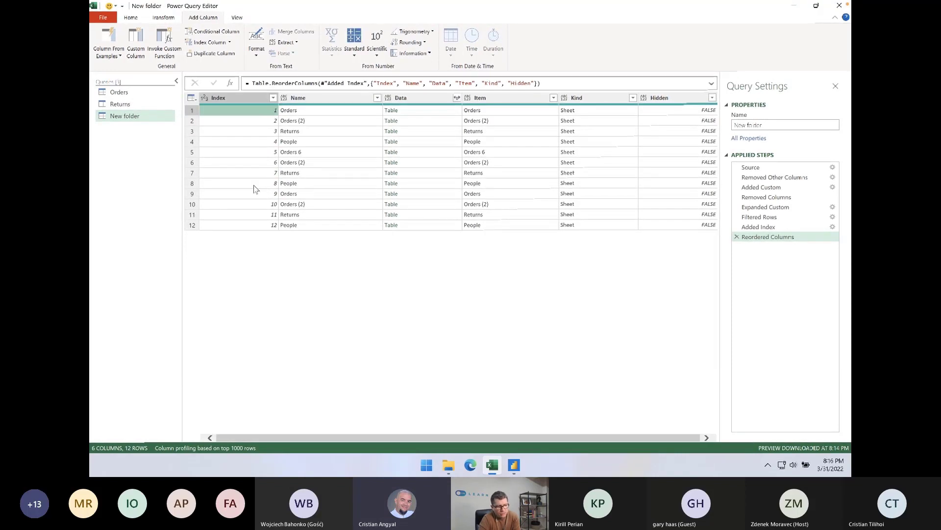
{"action": "left_click", "coordinate": [263, 122]}
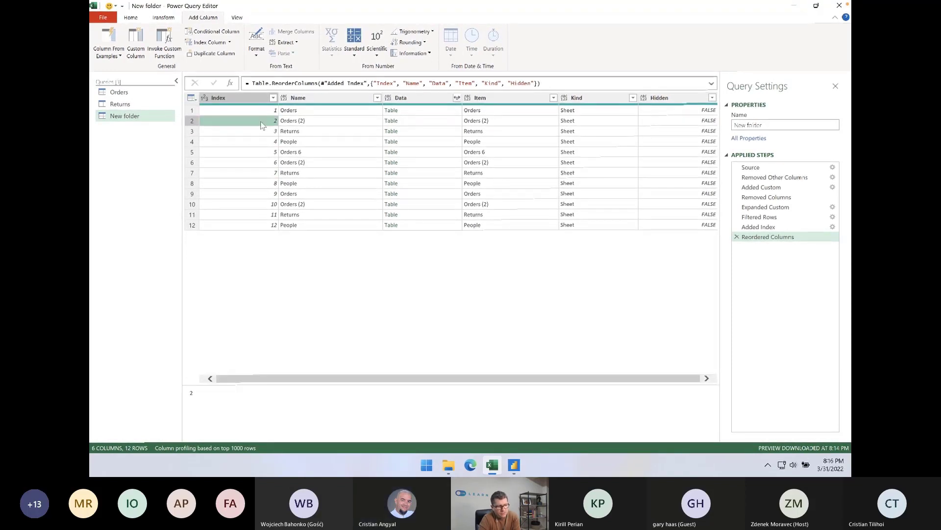
{"action": "left_click", "coordinate": [260, 112]}
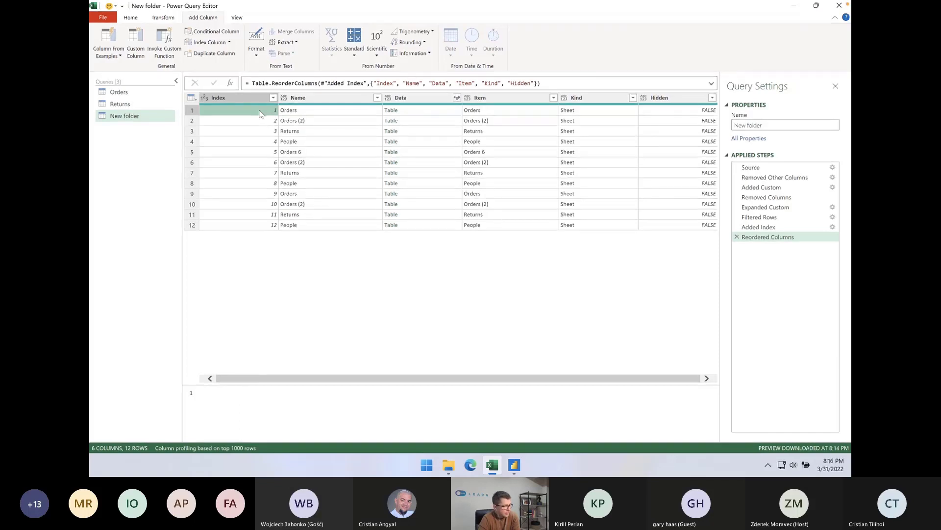
{"action": "left_click", "coordinate": [266, 151]}
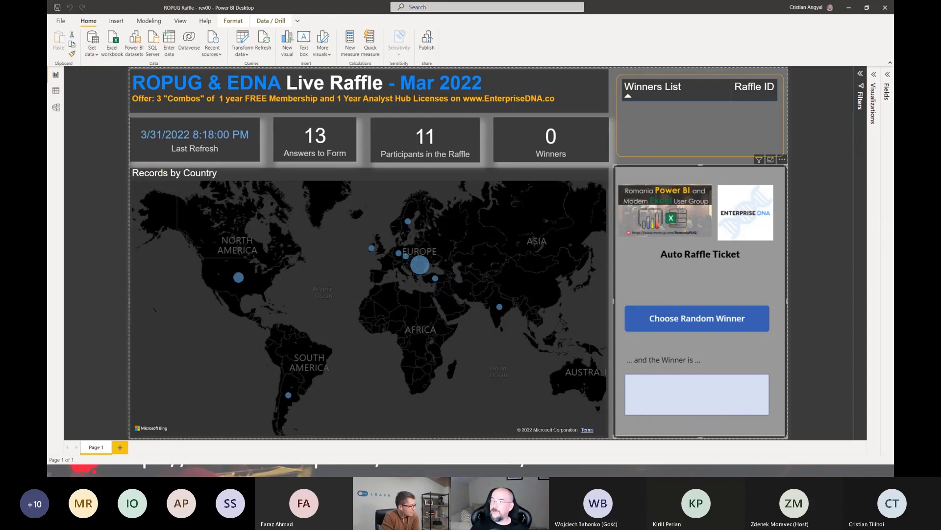
Review the ROPUG14_Mar2022 entries in the SharePoint raffle list, and return to the Power BI raffle report to view its country map
{"action": "left_click_drag", "start_coordinate": [894, 250], "coordinate": [270, 130]}
{"action": "double_click", "coordinate": [270, 130]}
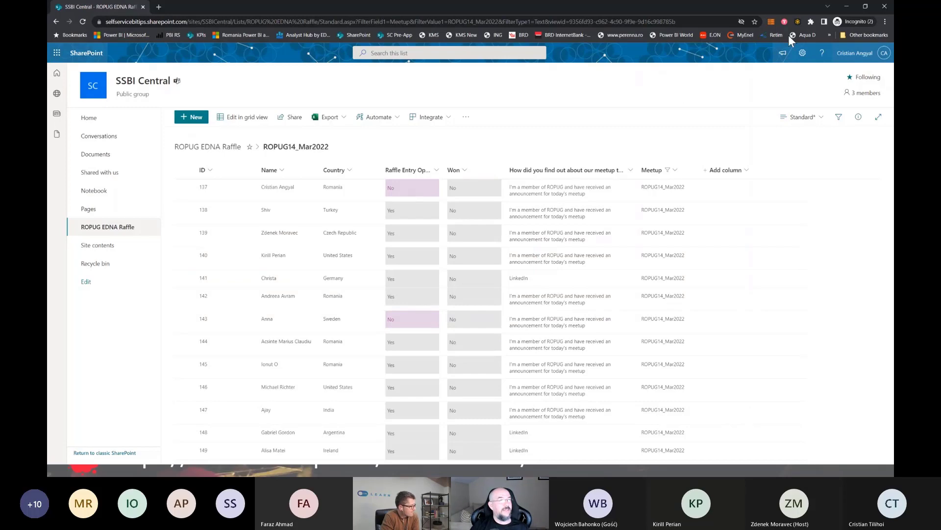
{"action": "left_click", "coordinate": [840, 8]}
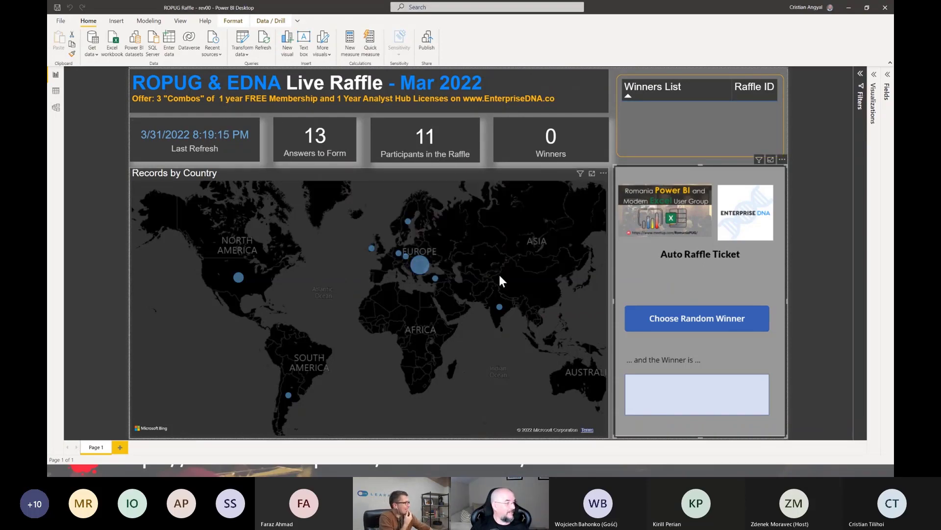
{"action": "scroll", "coordinate": [513, 326], "scroll_direction": "up", "scroll_amount": 1}
{"action": "scroll", "coordinate": [513, 326], "scroll_direction": "down", "scroll_amount": 2}
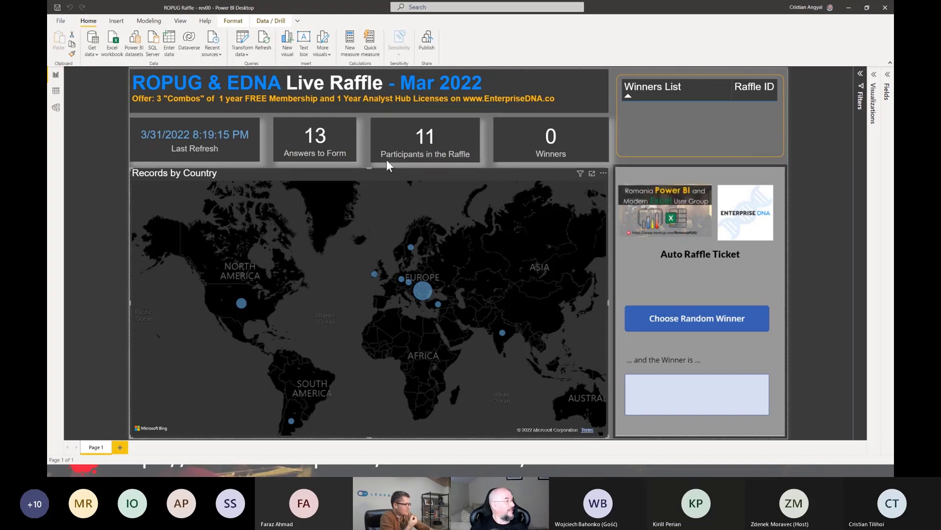
Open the raffle report's queries for editing and show the Wheel_Of_Names query at a larger text size
{"action": "left_click", "coordinate": [243, 42]}
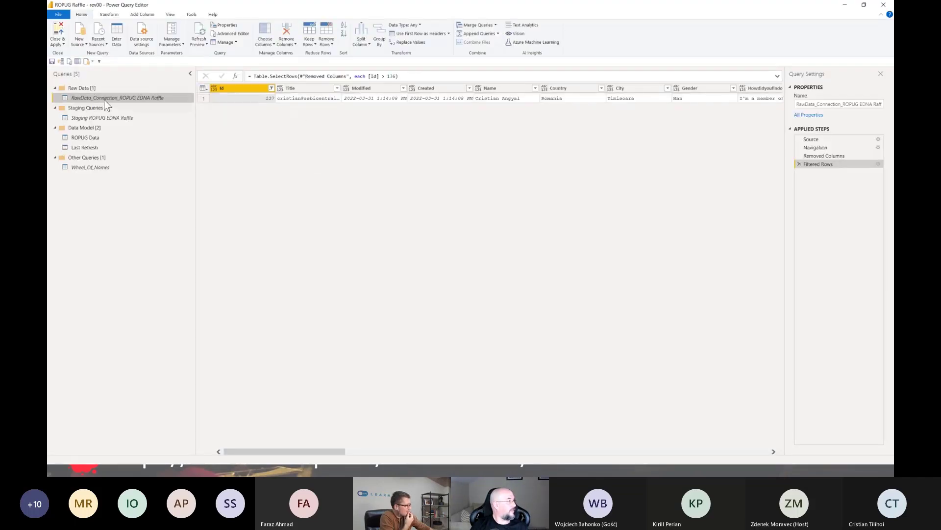
{"action": "left_click", "coordinate": [91, 168]}
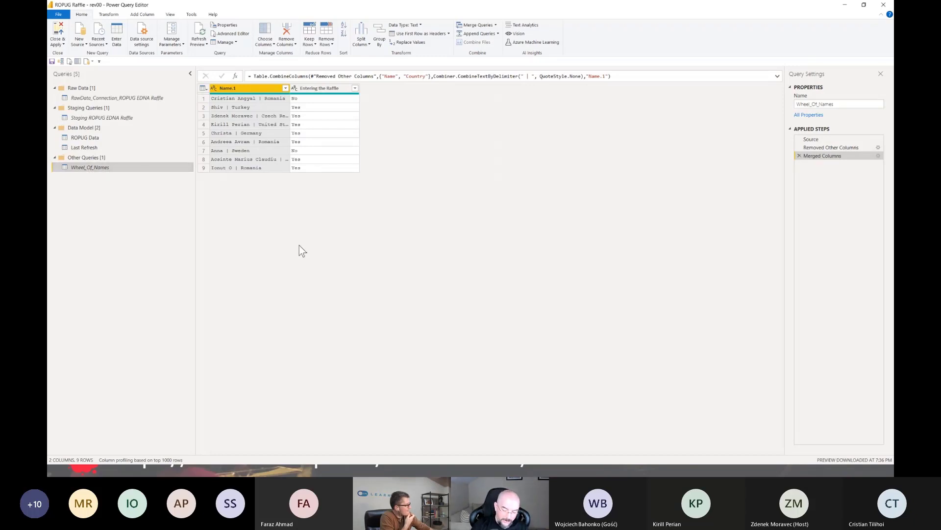
{"action": "key", "text": "ctrl+shift+plus"}
{"action": "key", "text": "ctrl+shift+plus"}
{"action": "key", "text": "ctrl+shift+plus"}
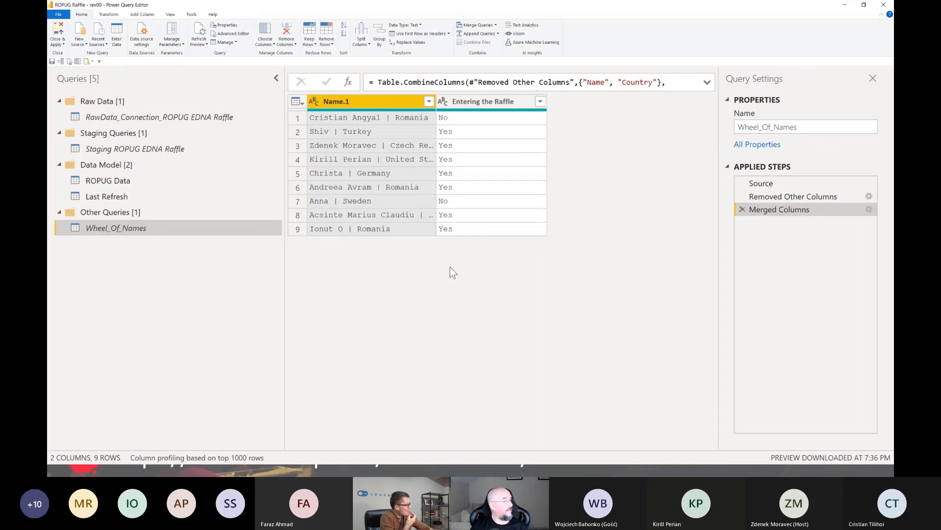
Filter the Entering the Raffle column to exclude No and keep only Yes rows
{"action": "left_click", "coordinate": [540, 101]}
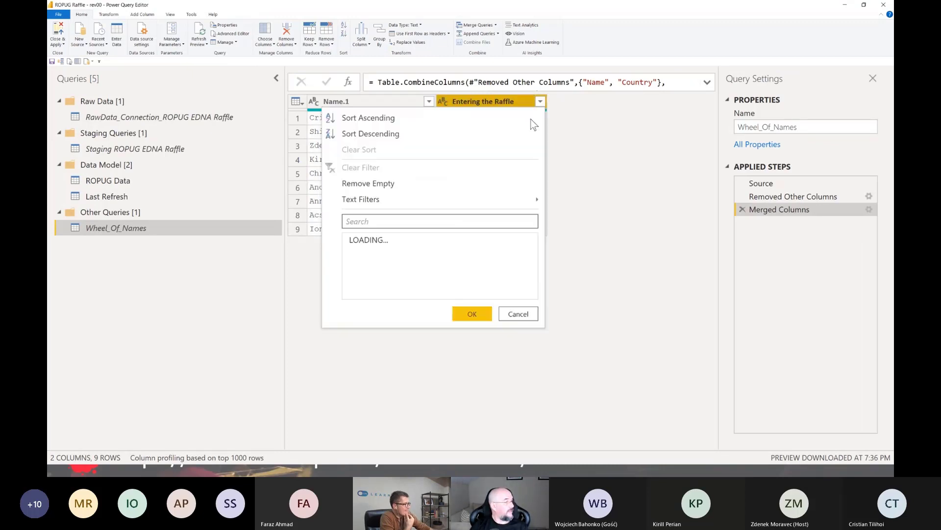
{"action": "left_click", "coordinate": [365, 254]}
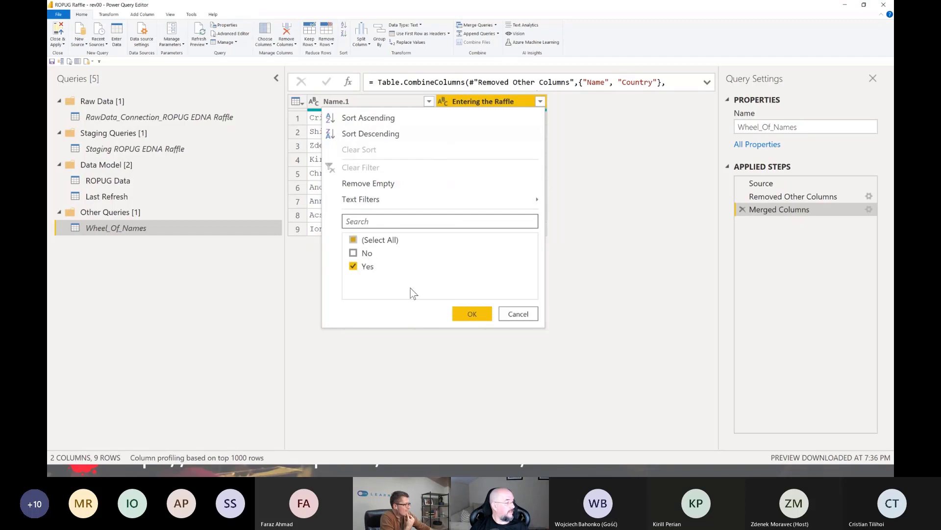
{"action": "left_click", "coordinate": [467, 317]}
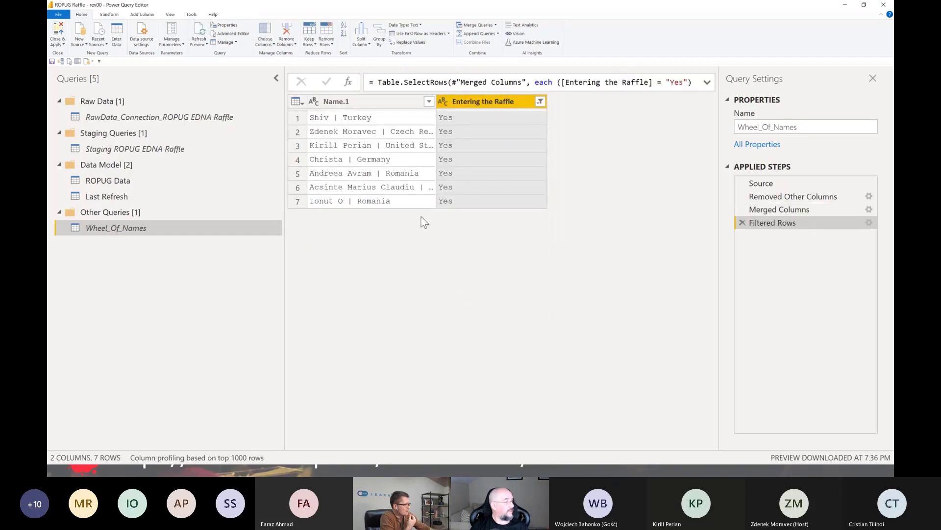
Widen the Name.1 column, refresh the Wheel_Of_Names preview and copy the entire Name.1 column
{"action": "left_click_drag", "start_coordinate": [436, 101], "coordinate": [516, 101]}
{"action": "right_click", "coordinate": [333, 101]}
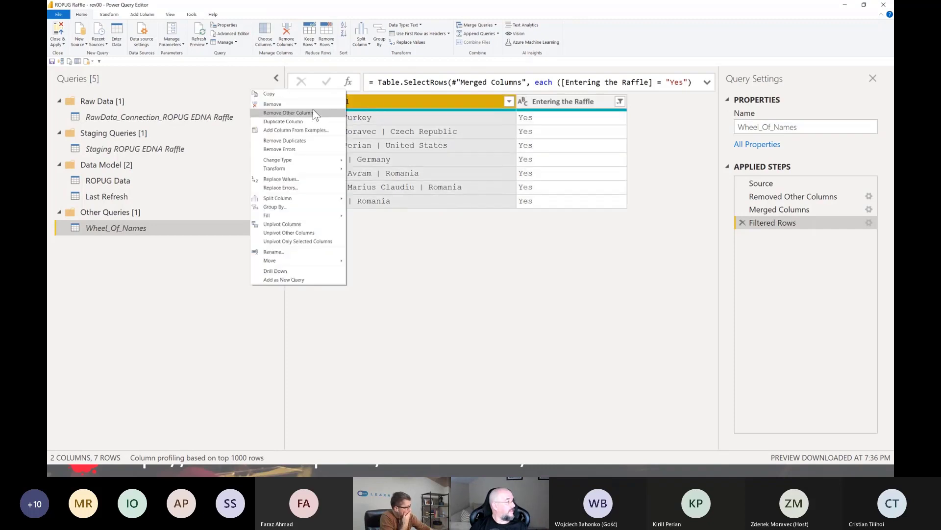
{"action": "left_click", "coordinate": [303, 94]}
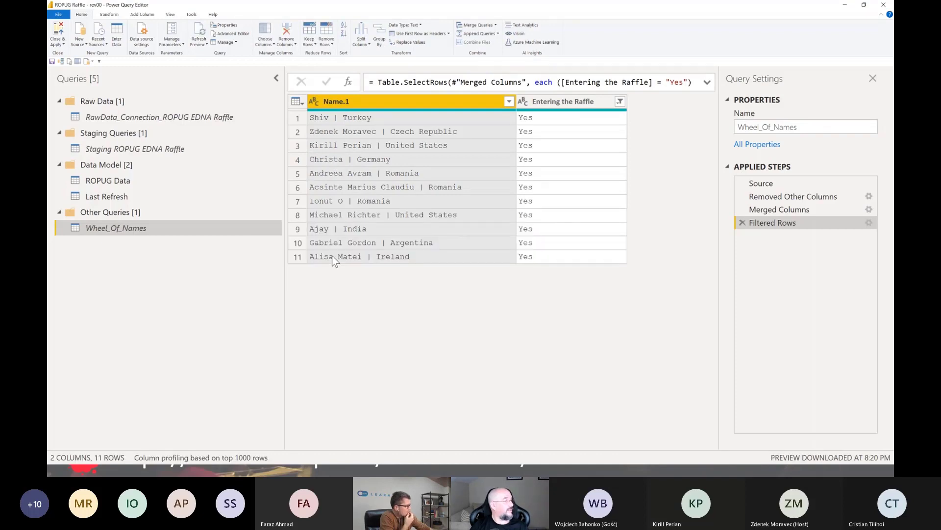
{"action": "right_click", "coordinate": [341, 101]}
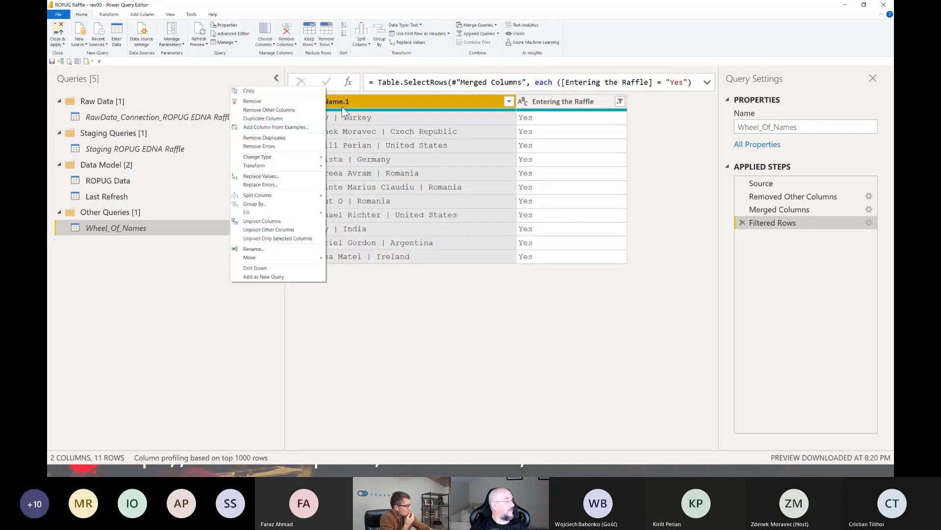
{"action": "left_click", "coordinate": [274, 91]}
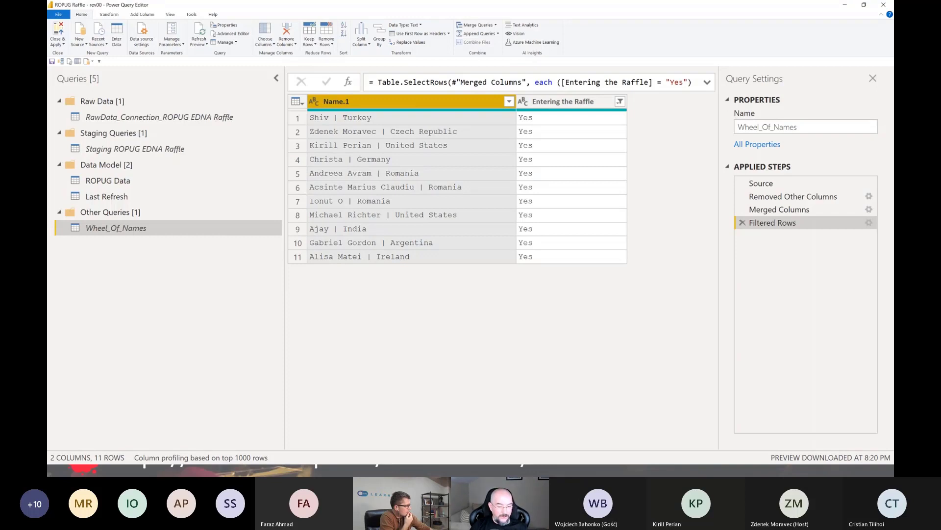
Switch to Notepad++, replace all text in the new 25 document with the copied column, and delete the Name.1 header text
{"action": "key", "text": "alt+Tab"}
{"action": "left_click", "coordinate": [520, 282]}
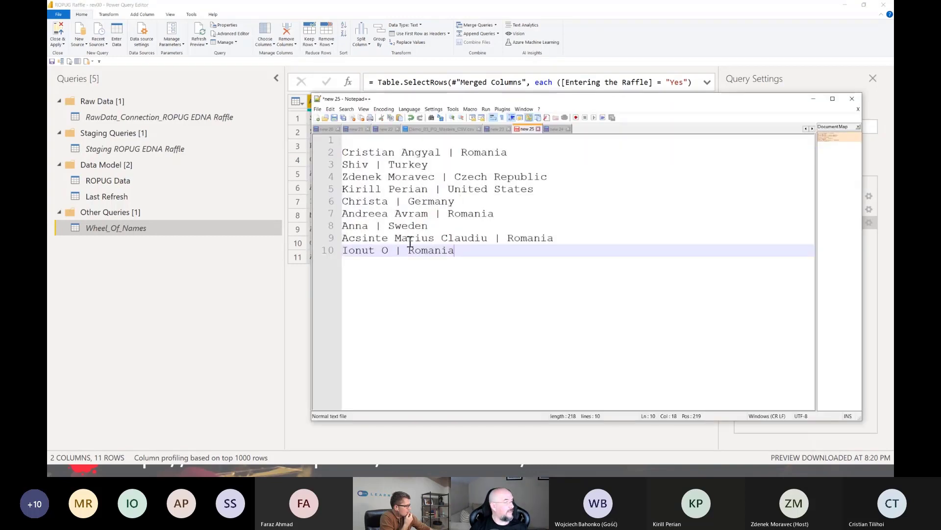
{"action": "key", "text": "ctrl+a"}
{"action": "key", "text": "ctrl+v"}
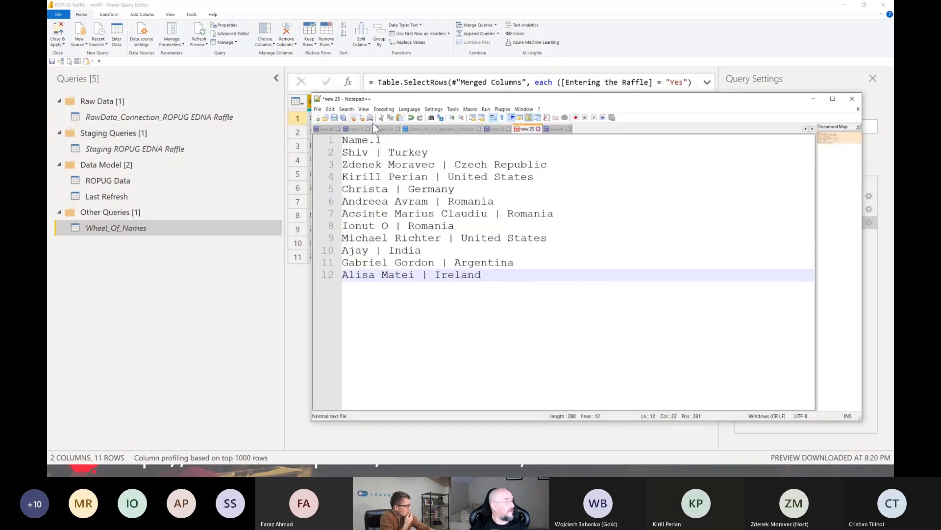
{"action": "key", "text": "ctrl+Home"}
{"action": "key", "text": "shift+End"}
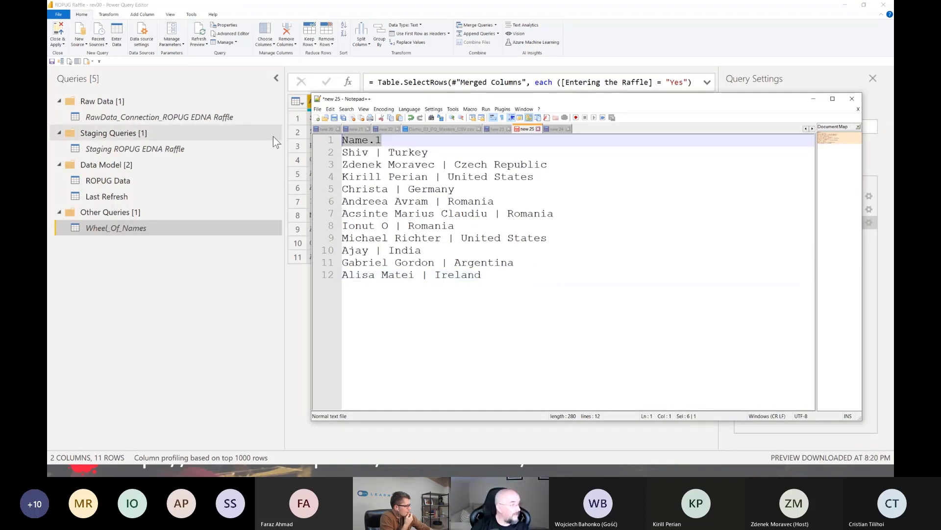
{"action": "key", "text": "Delete"}
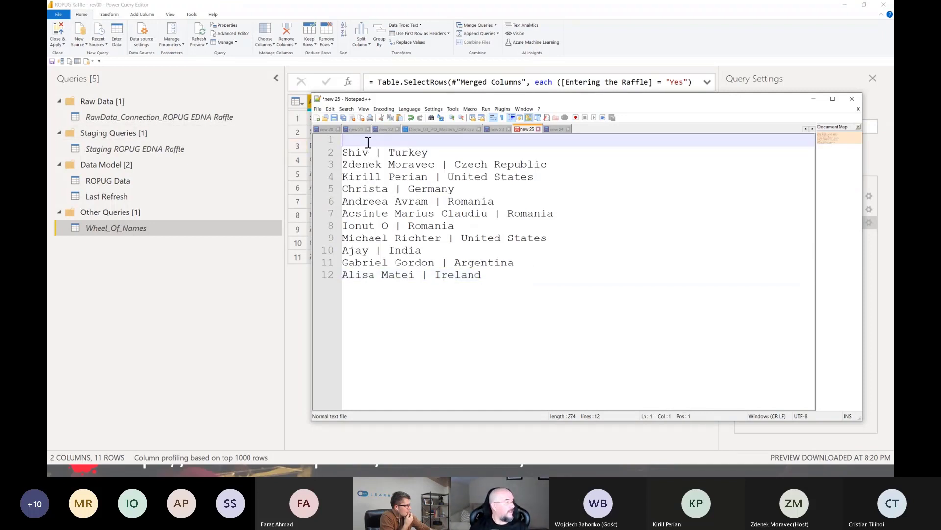
Copy the cleaned entrant list from Notepad++ and paste it into the entries of the ROPUG14_EDNA Raffle wheel on wheelofnames.com
{"action": "left_click_drag", "start_coordinate": [368, 142], "coordinate": [594, 295]}
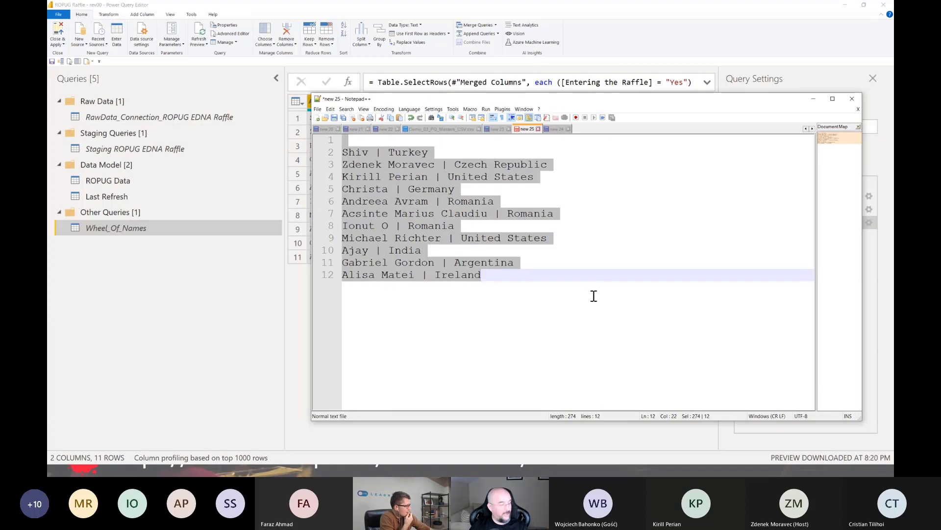
{"action": "left_click", "coordinate": [812, 98]}
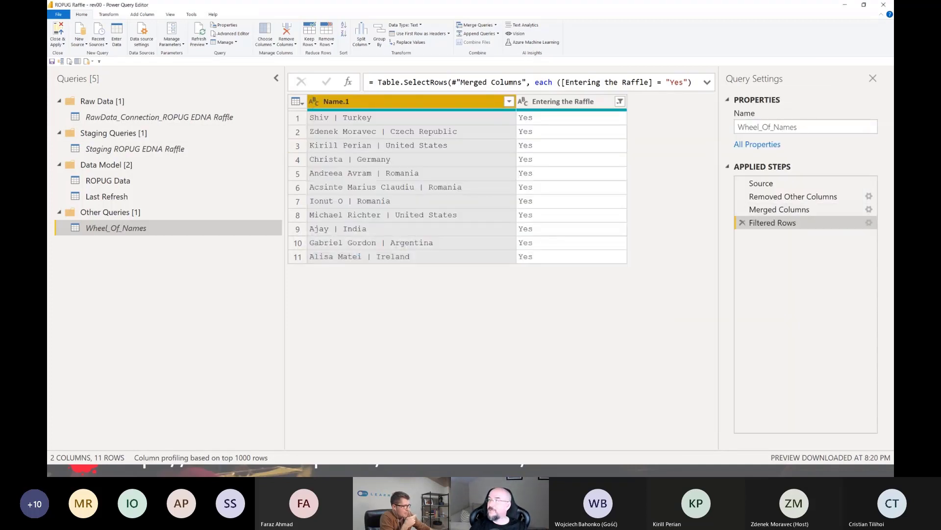
{"action": "left_click_drag", "start_coordinate": [772, 263], "coordinate": [294, 2]}
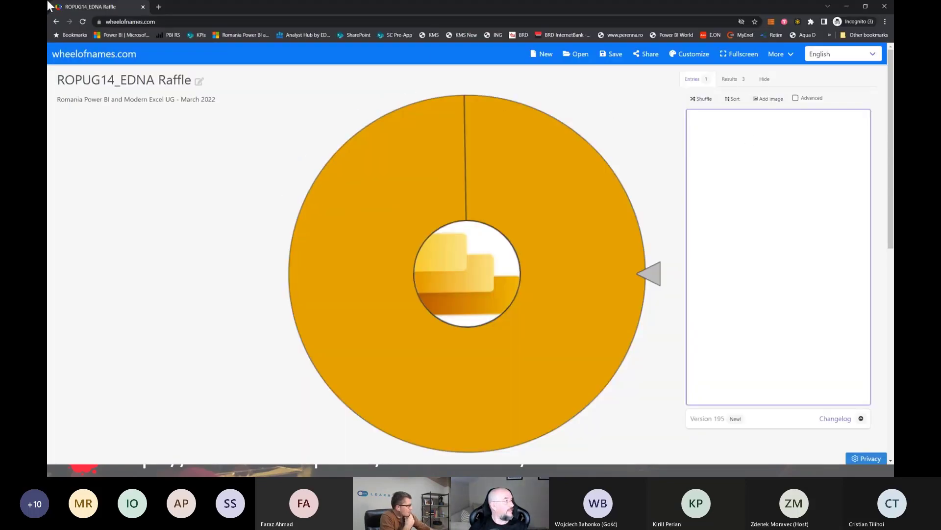
{"action": "left_click", "coordinate": [753, 147]}
{"action": "key", "text": "ctrl+v"}
{"action": "left_click", "coordinate": [716, 119]}
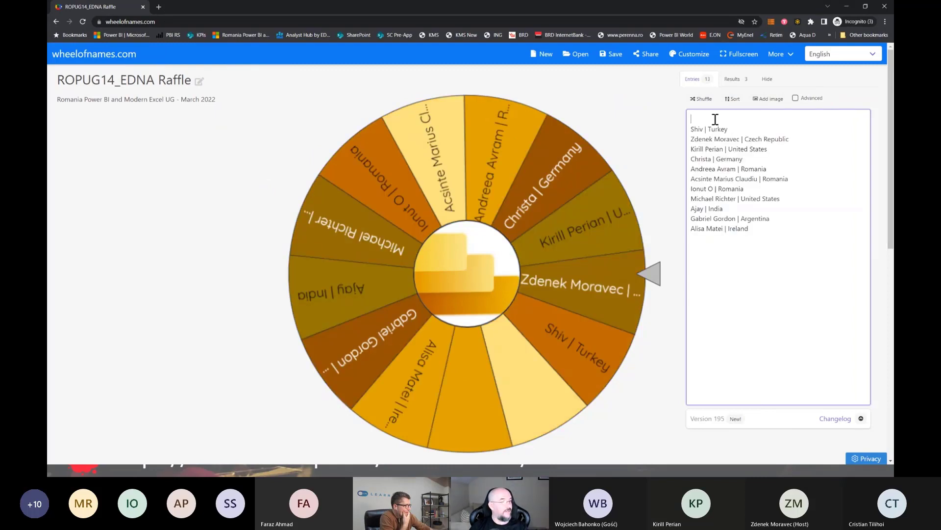
Add the missing entrant's first name on the empty first line of the raffle entries and show the wheel in fullscreen
{"action": "type", "text": "Radu"}
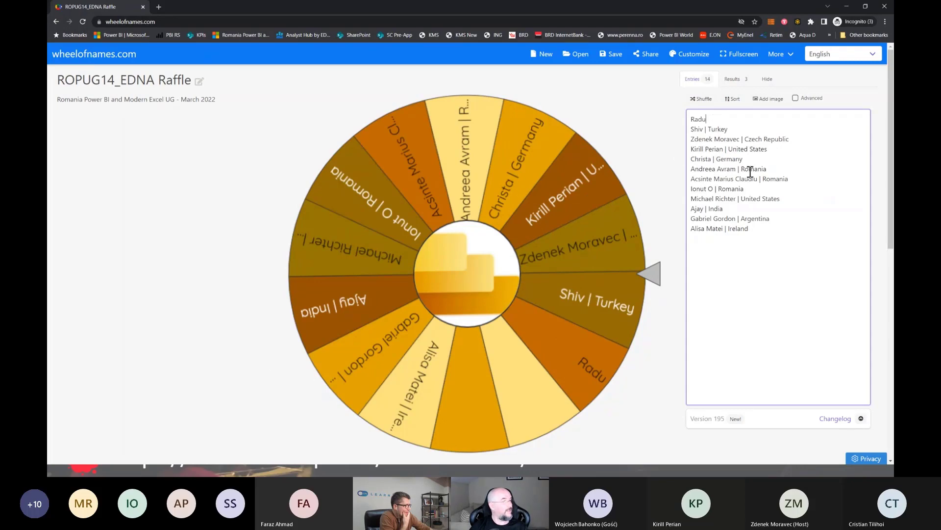
{"action": "left_click", "coordinate": [743, 57]}
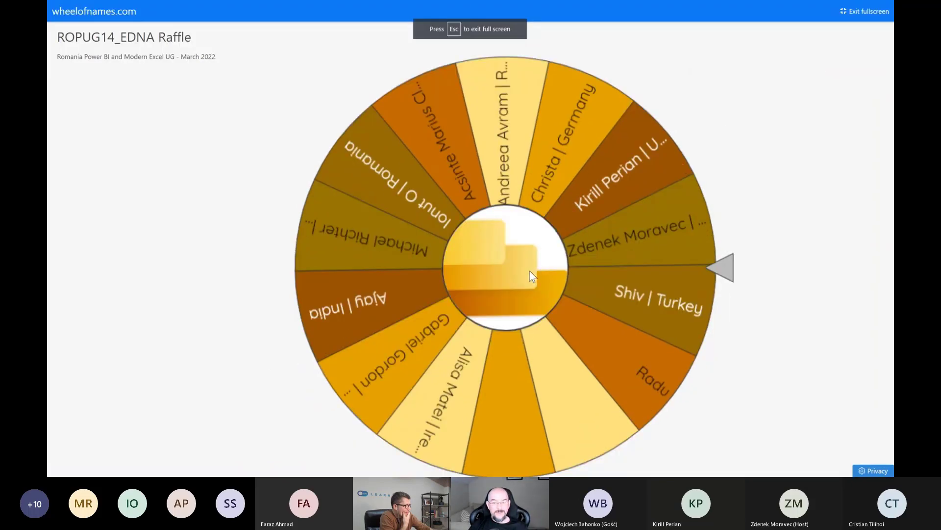
Spin the fullscreen raffle wheel twice to draw two winners, closing the winner announcement after each spin
{"action": "left_click", "coordinate": [504, 273]}
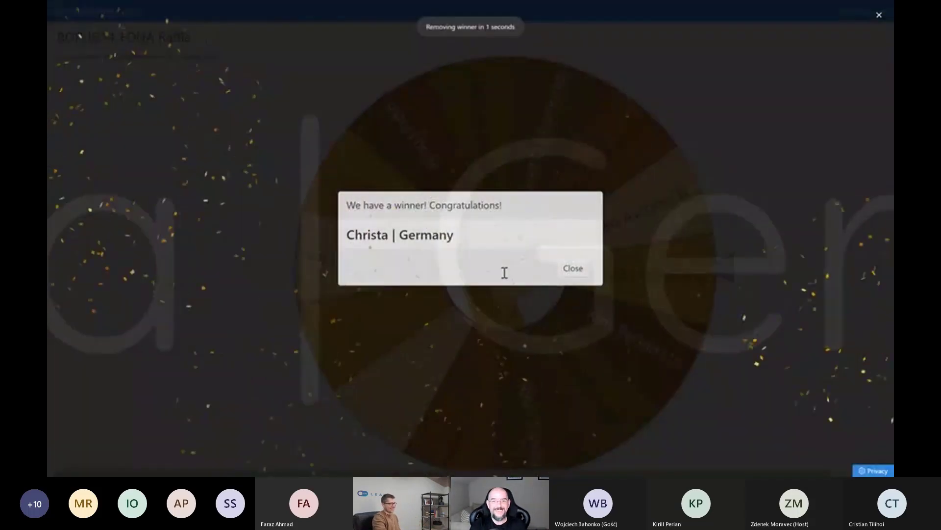
{"action": "left_click", "coordinate": [560, 269]}
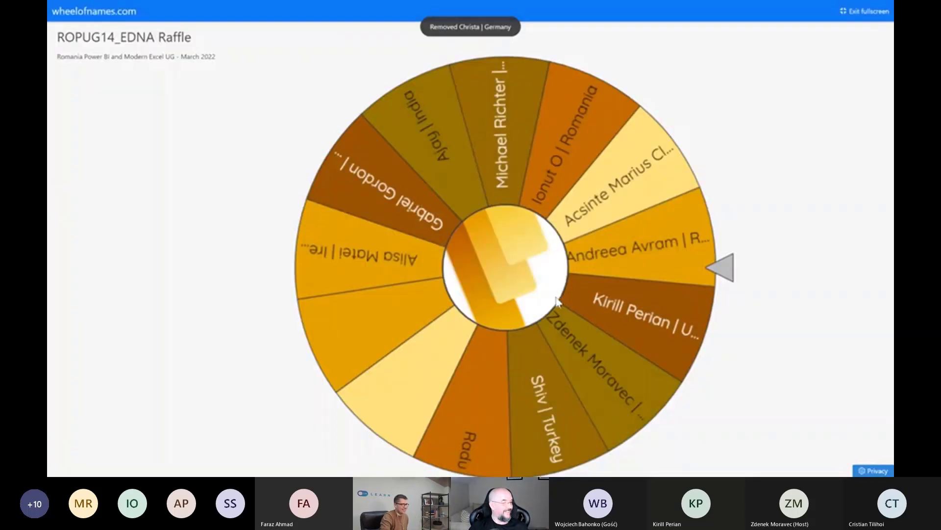
{"action": "left_click", "coordinate": [538, 272]}
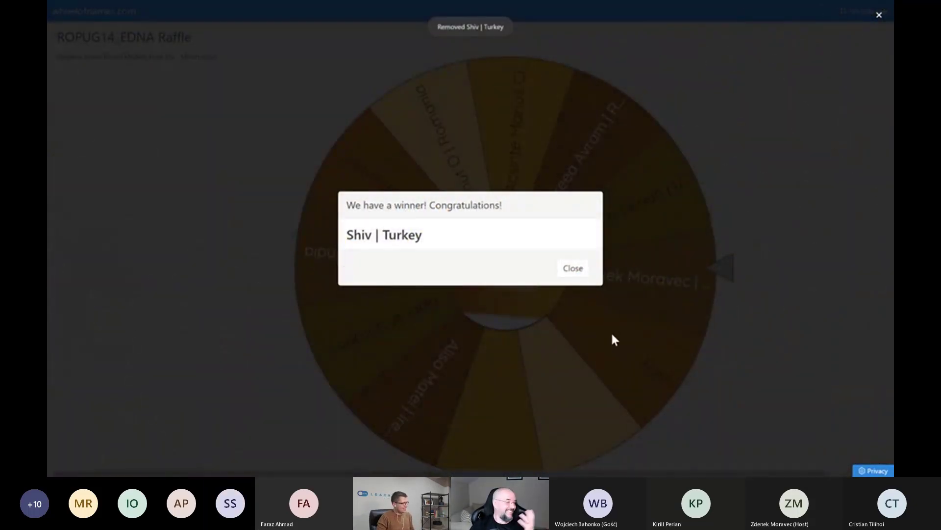
{"action": "left_click", "coordinate": [583, 271]}
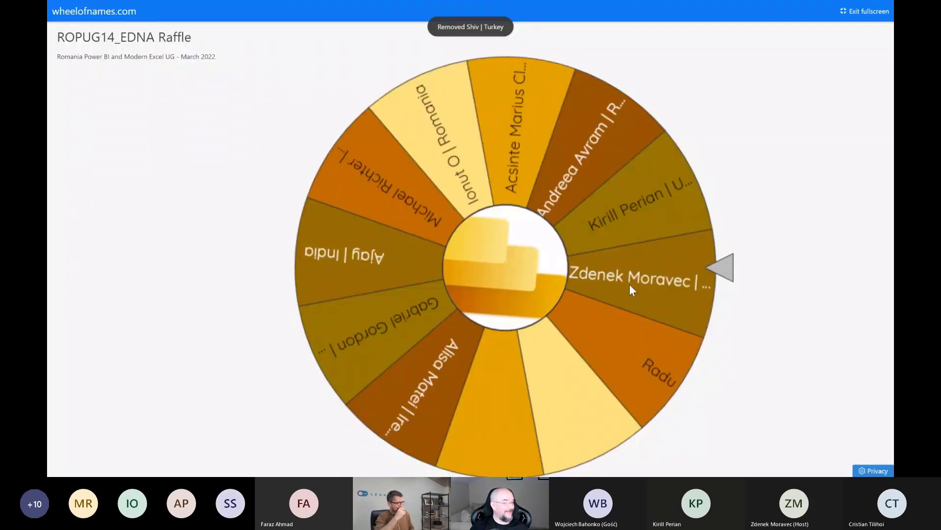
Exit the fullscreen view, select the blank area below the last entry, and spin the raffle wheel for another winner
{"action": "left_click", "coordinate": [864, 11]}
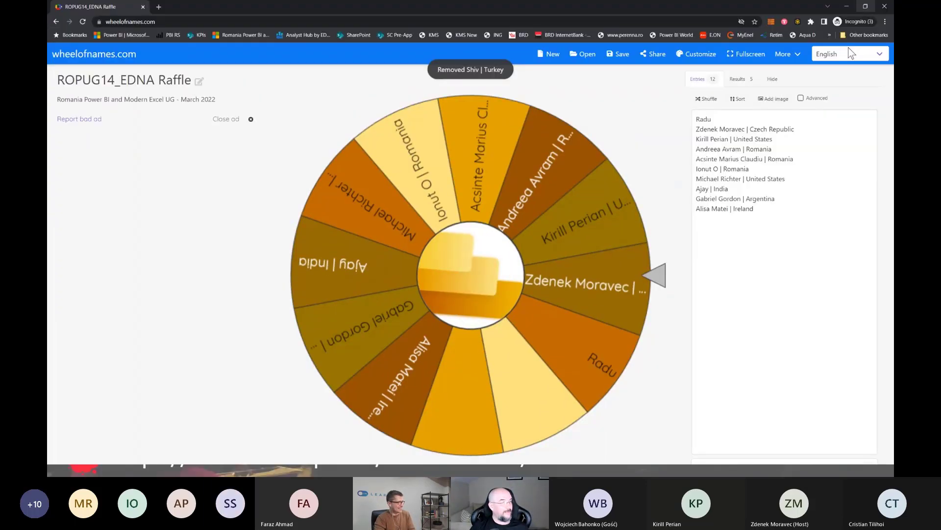
{"action": "left_click_drag", "start_coordinate": [707, 219], "coordinate": [752, 276]}
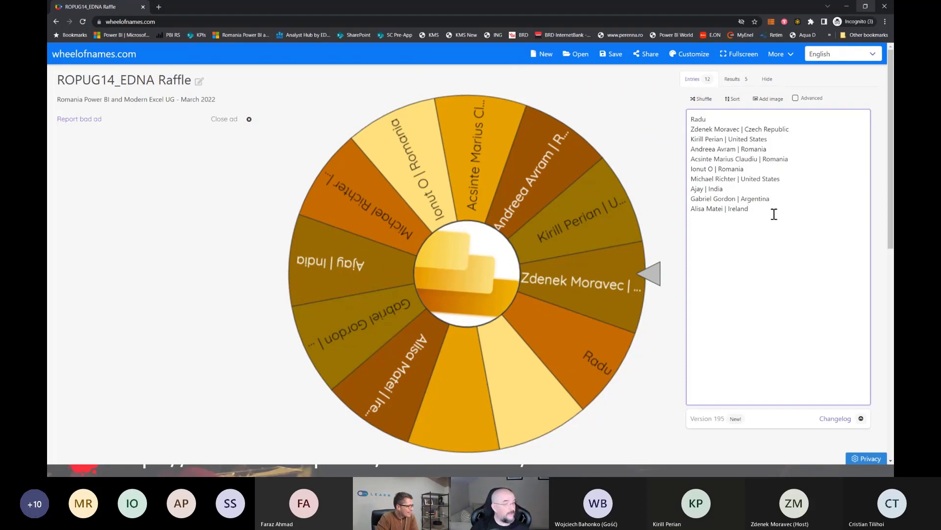
{"action": "left_click", "coordinate": [494, 267]}
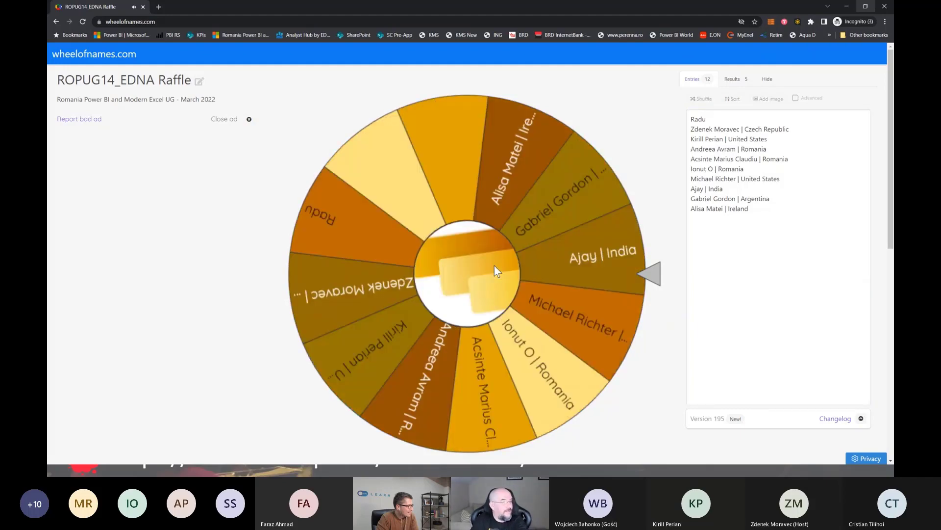